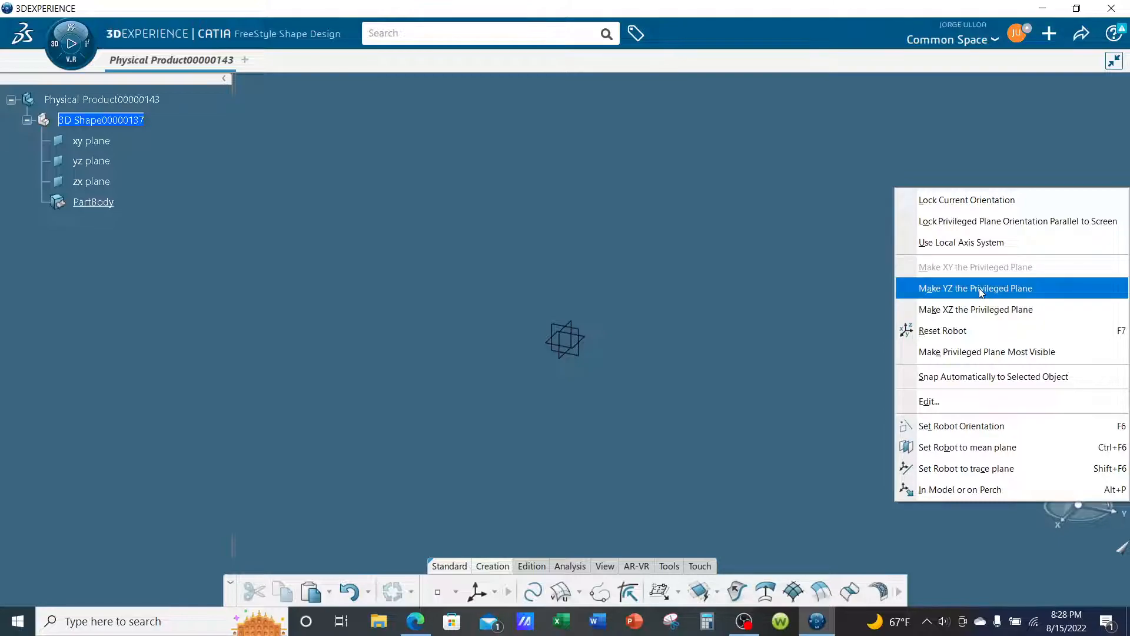
- Make YZ the privileged plane and draw a Unified Patch about 6.3 by 5.5 in on the robot plane around the origin
left_click(981, 291)
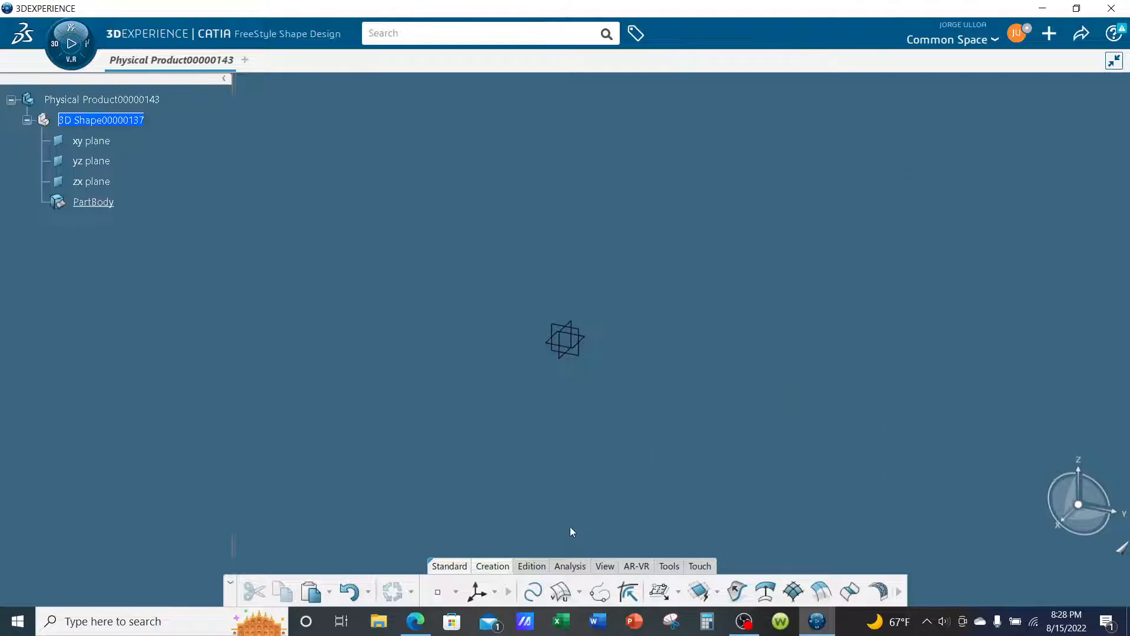
left_click(658, 594)
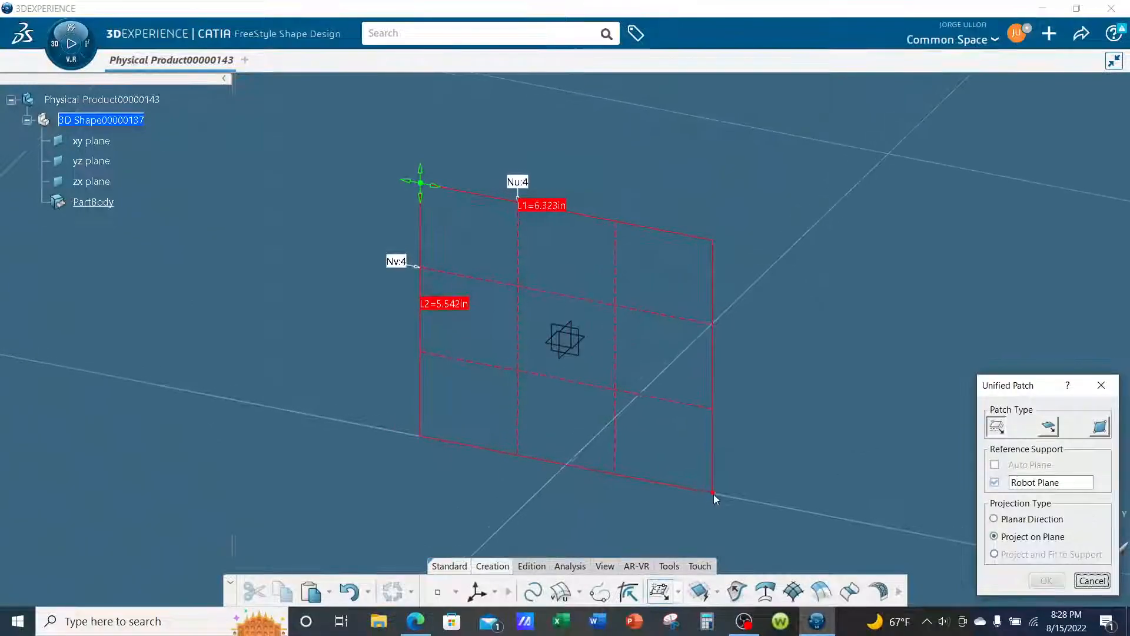
left_click(733, 503)
- Enlarge the patch to about 10.15 by 6.41 in by moving its opposite corners, and create the surface
middle_click_drag(789, 402, 665, 343)
middle_click_drag(596, 336, 665, 337)
left_click(435, 153)
left_click_drag(436, 153, 390, 137)
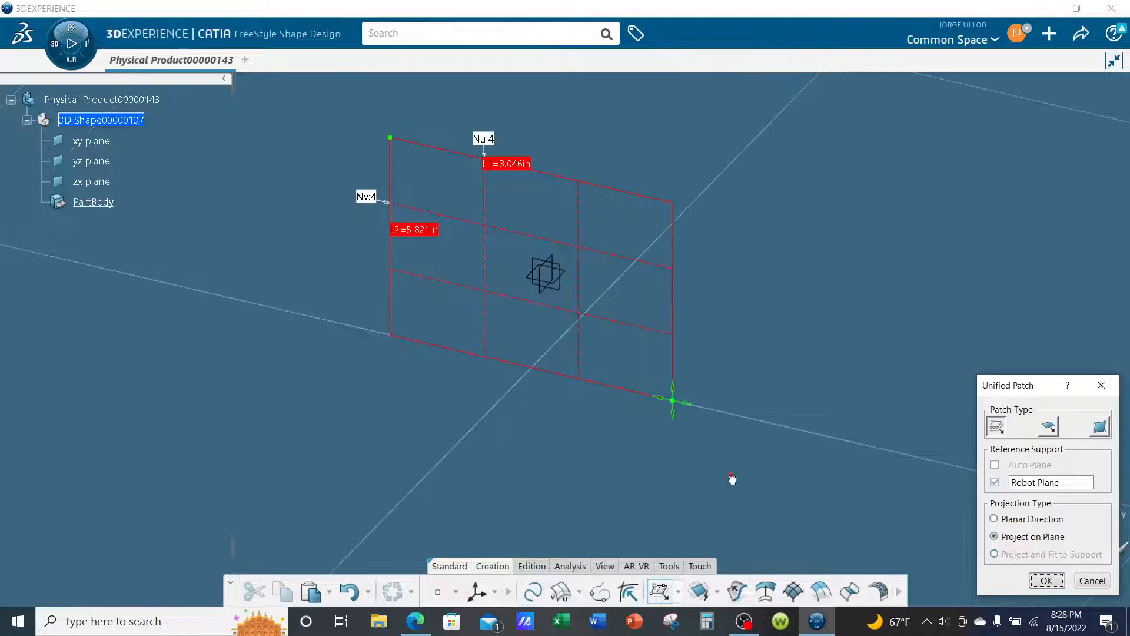
left_click_drag(679, 414, 720, 430)
left_click(389, 137)
left_click_drag(389, 137, 363, 130)
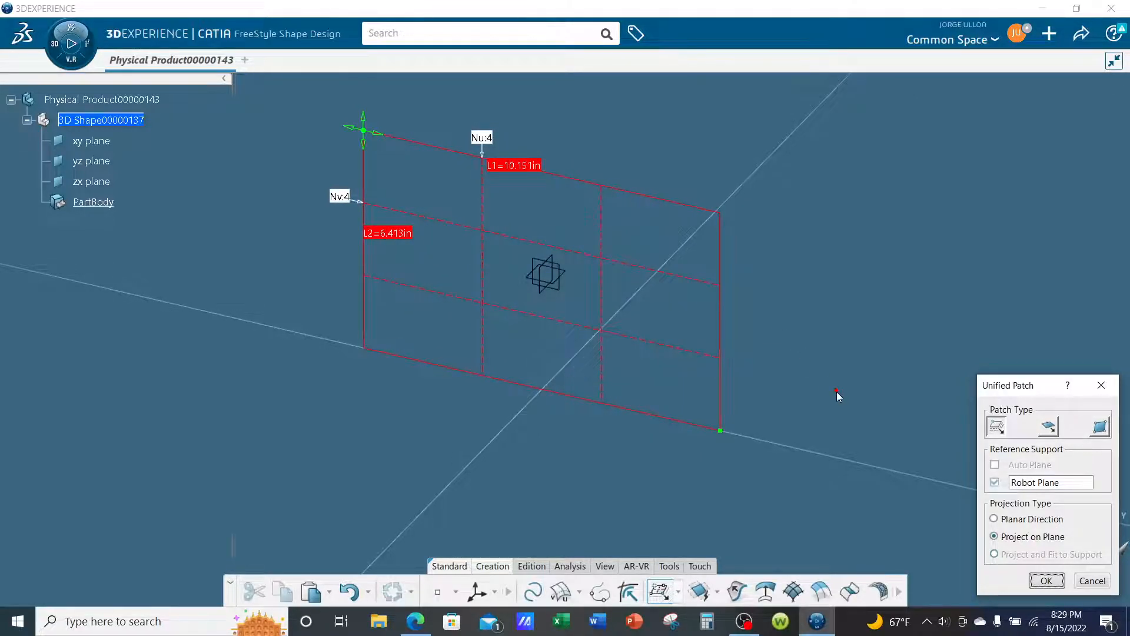
left_click(1046, 581)
- Override the ambience parameters, light the scene with the 18 Neons environment map, and set its intensity to 1.71
middle_click_drag(879, 450, 752, 398)
left_click(606, 566)
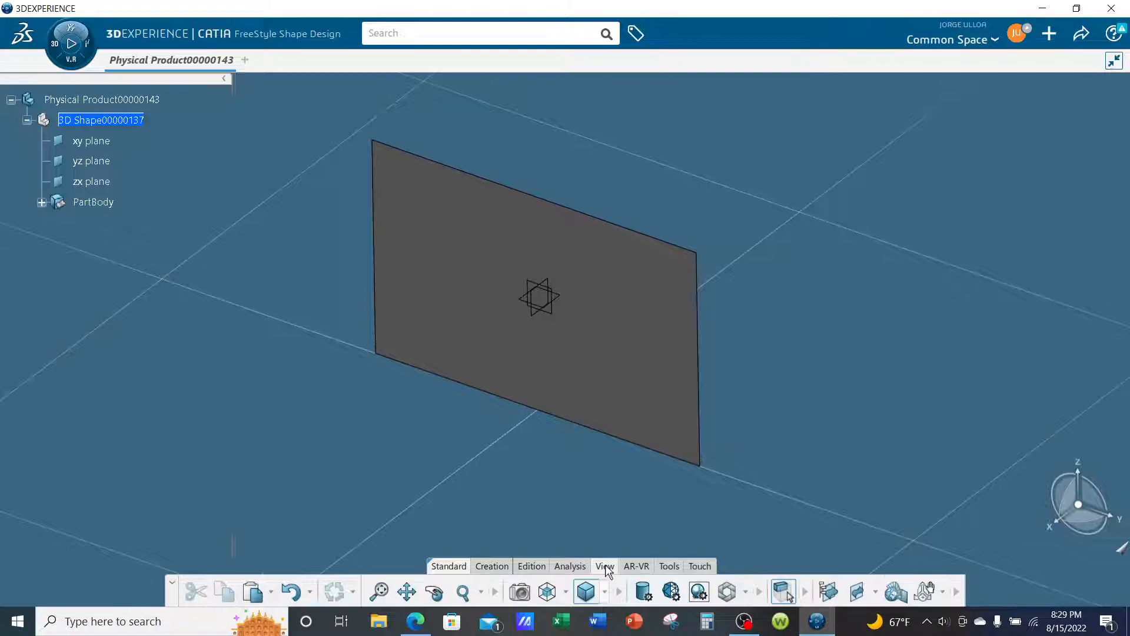
left_click(701, 593)
left_click(910, 148)
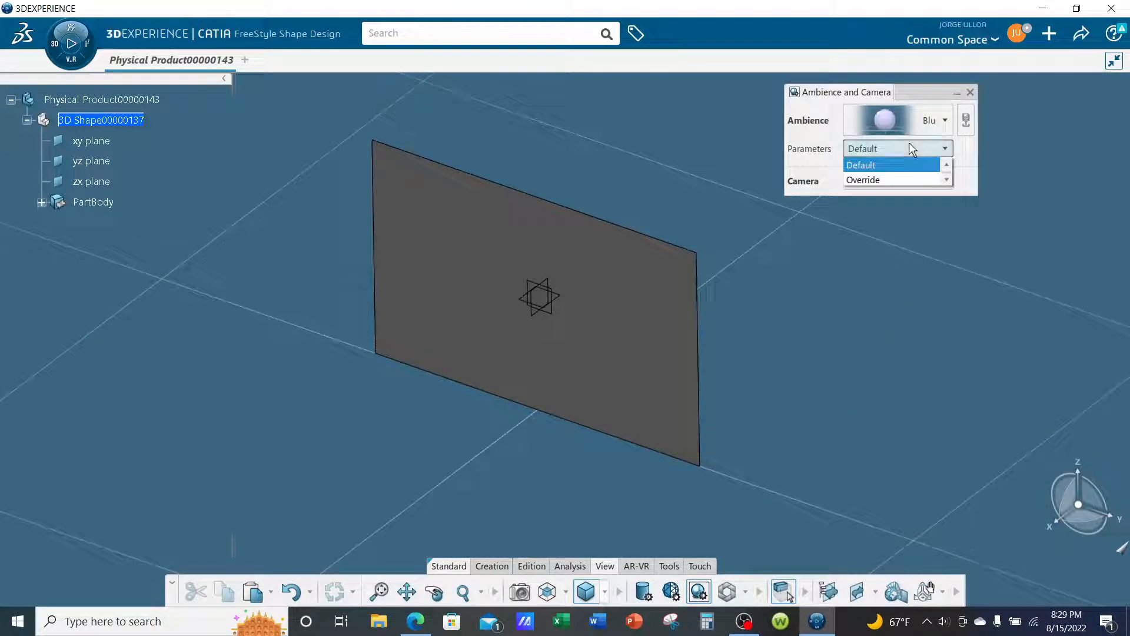
left_click(869, 180)
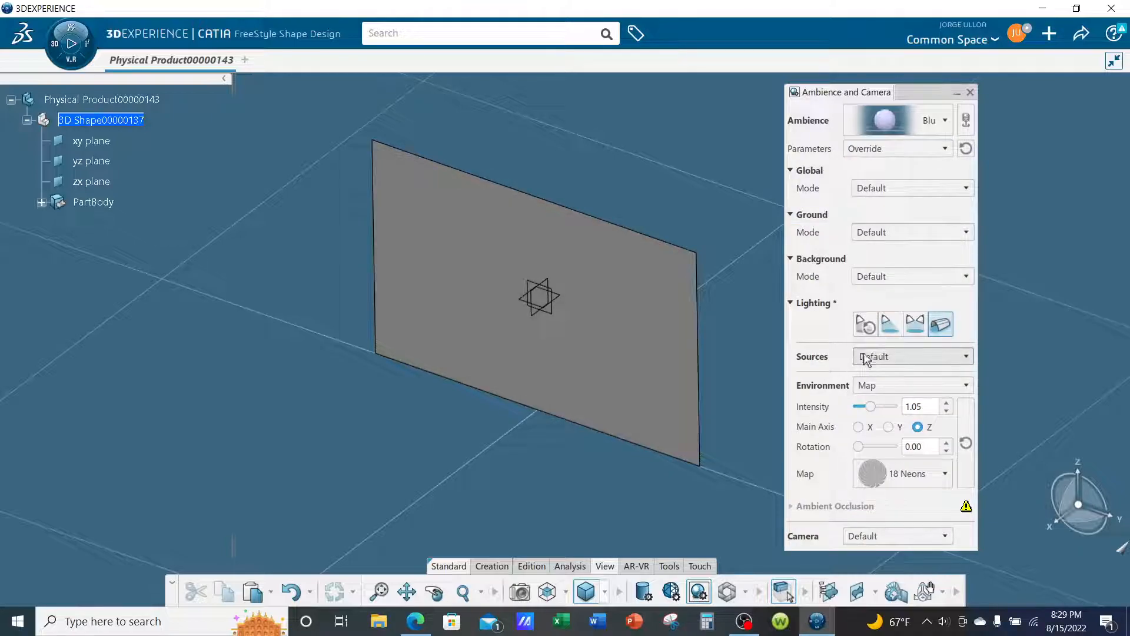
left_click(868, 331)
left_click(893, 329)
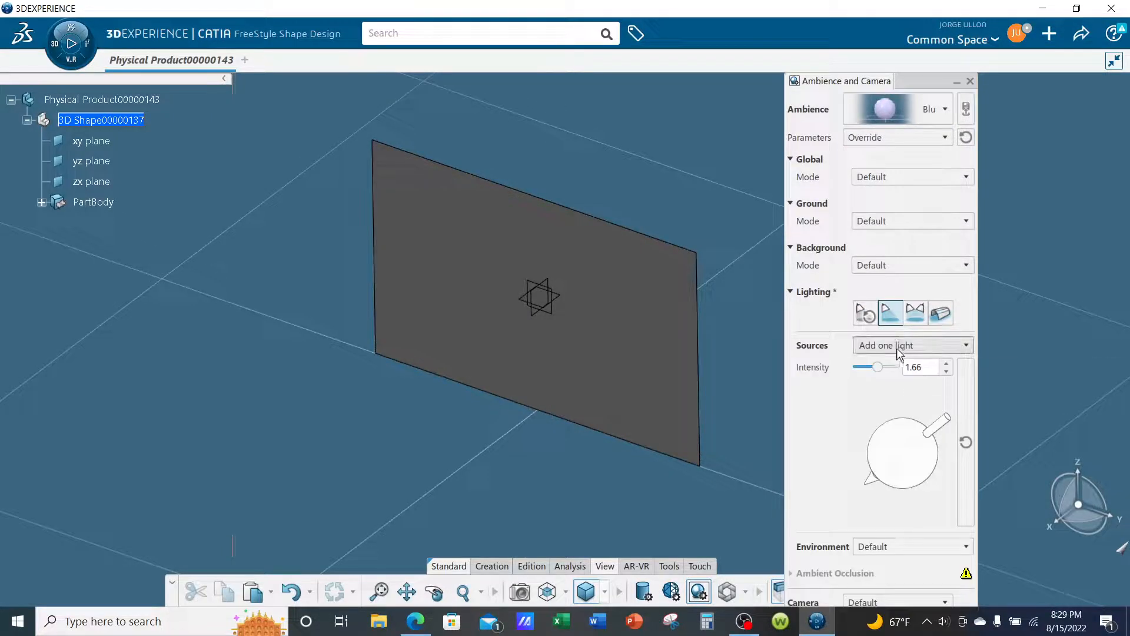
left_click(916, 312)
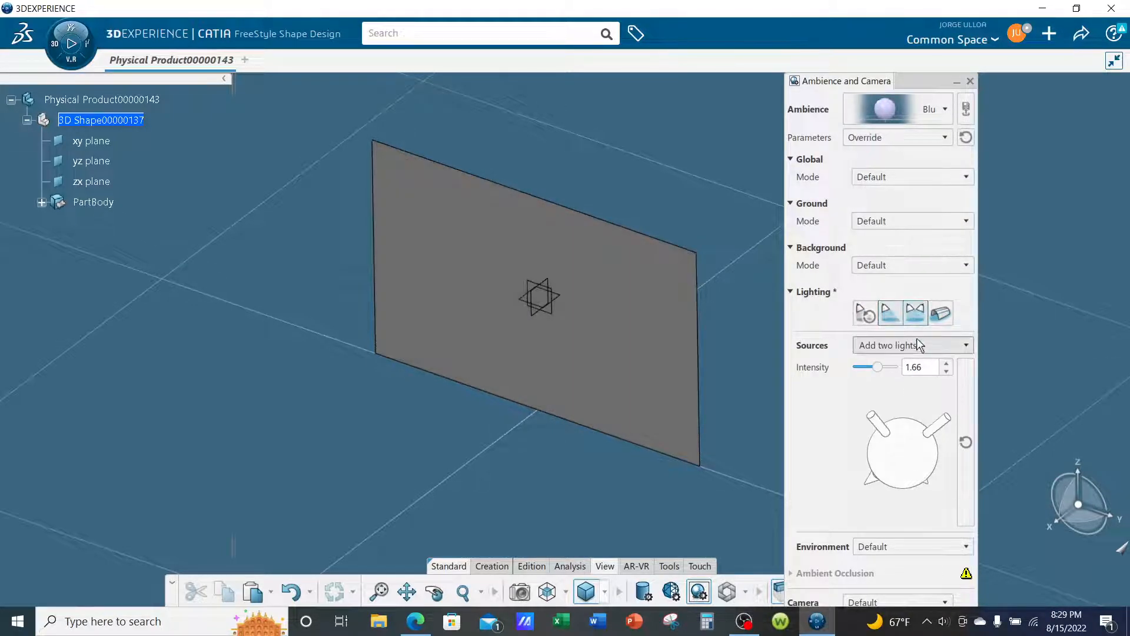
left_click(940, 315)
left_click_drag(870, 406, 879, 406)
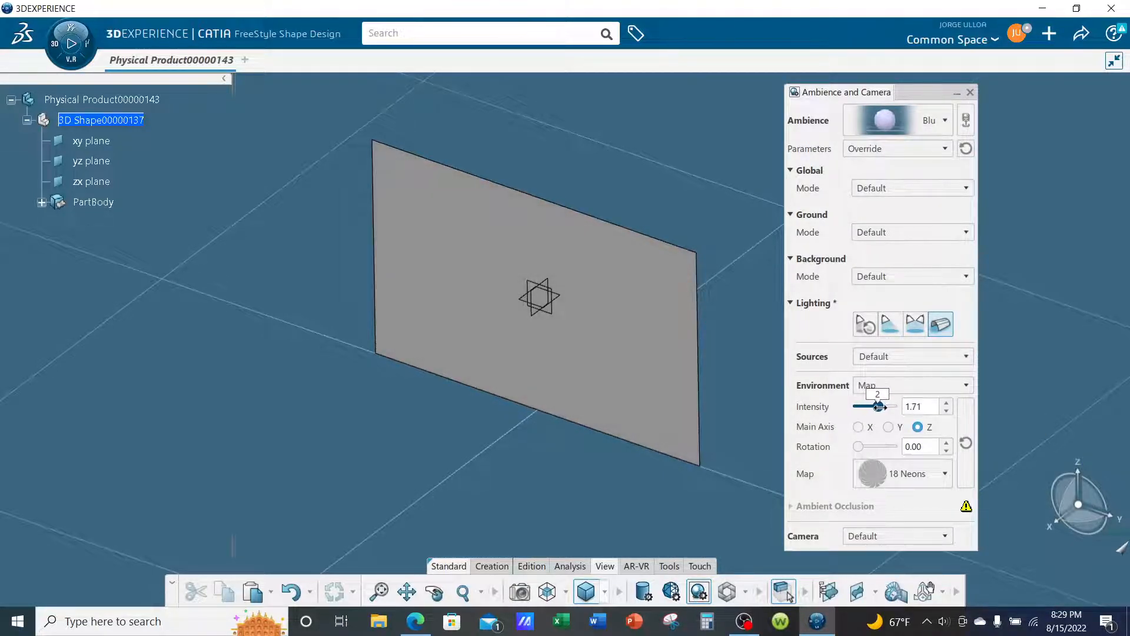
left_click(971, 93)
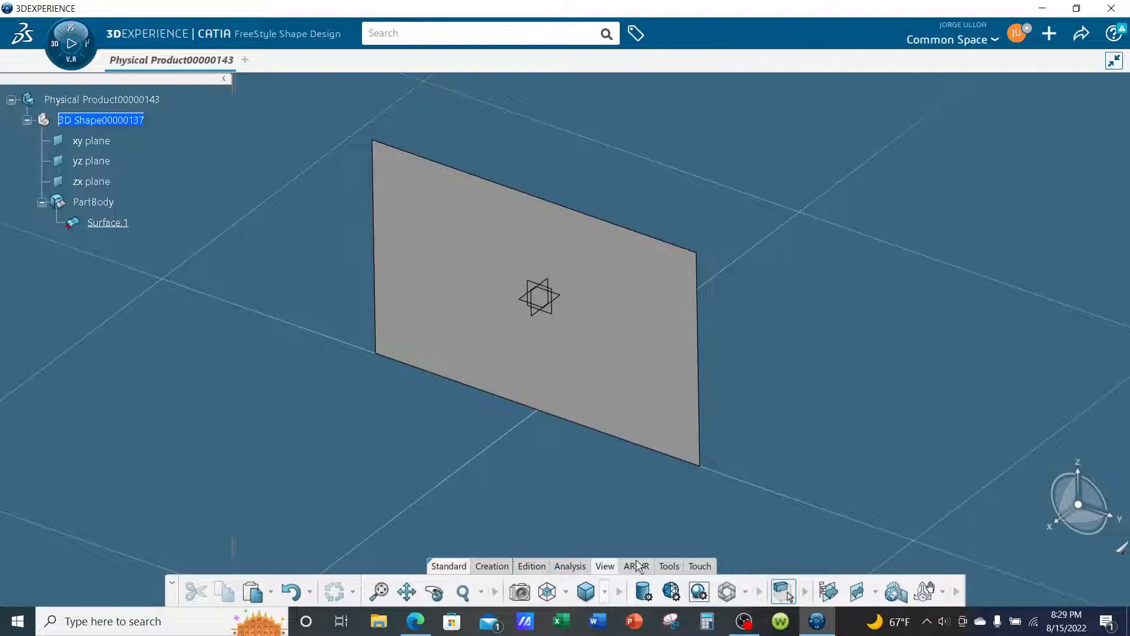
- Insert a geometrical set under the 3D shape, keeping the default name
left_click(670, 566)
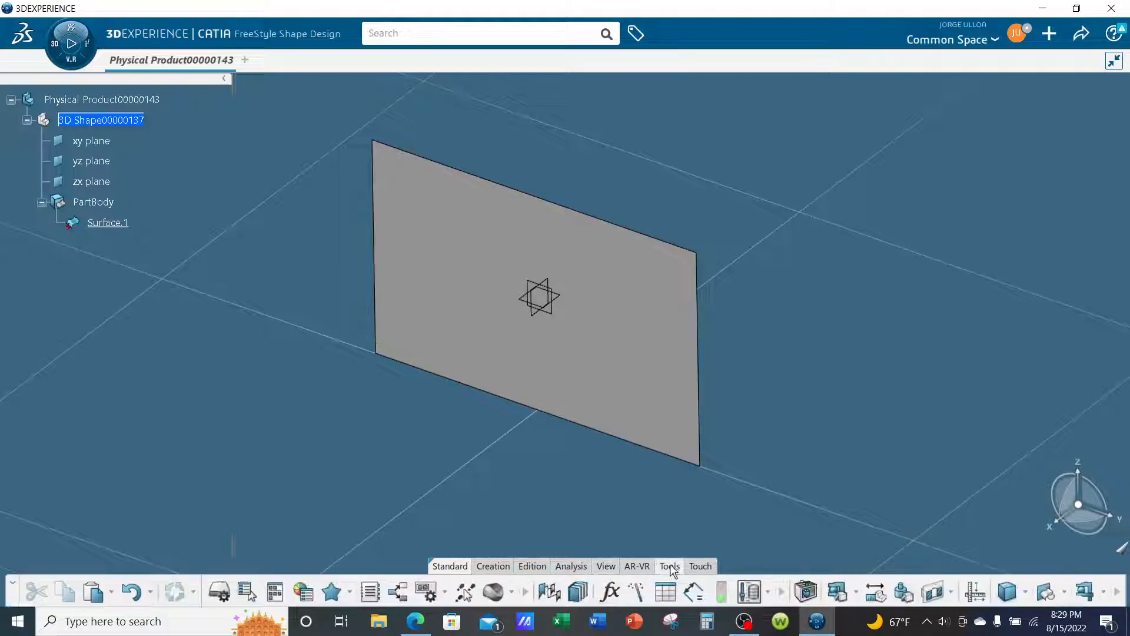
left_click(1045, 593)
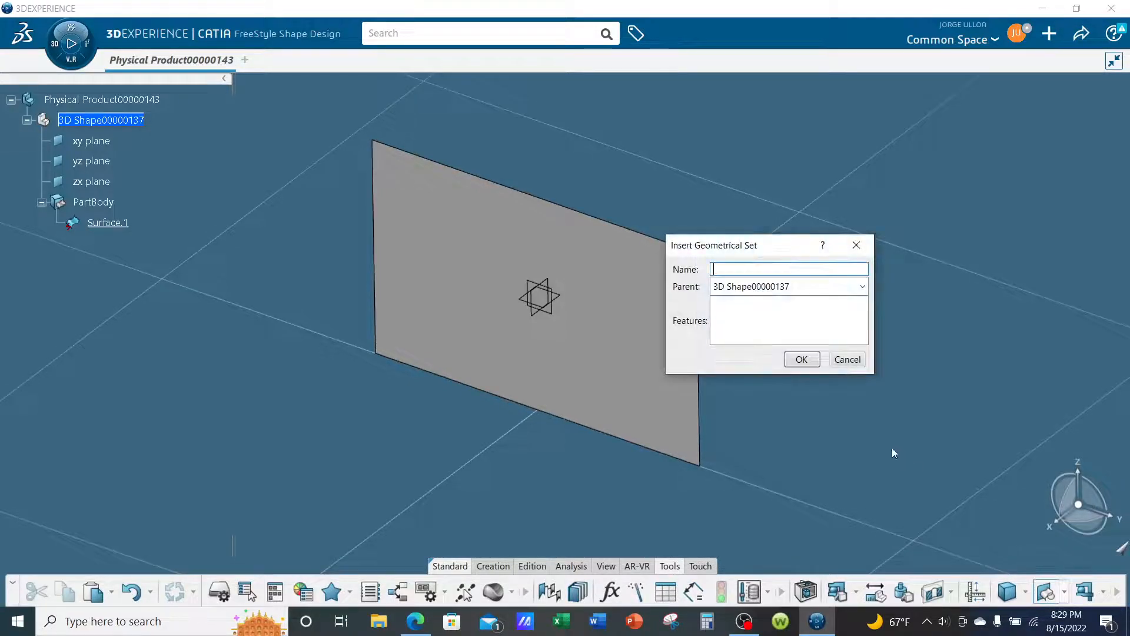
left_click(802, 361)
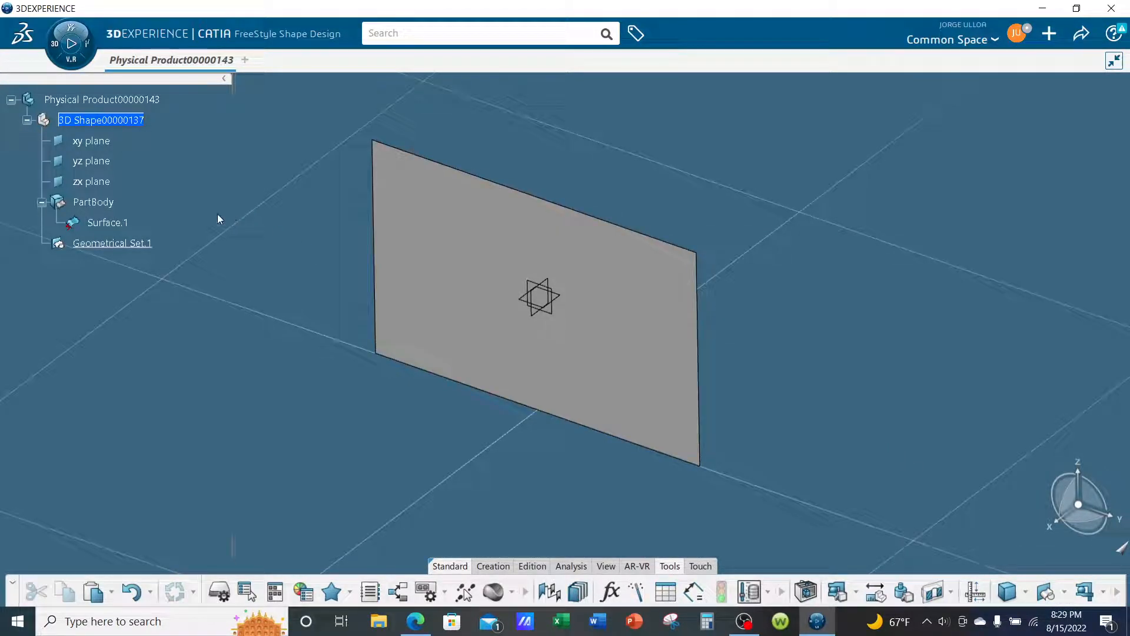
- Move the patch surface from PartBody into the new geometrical set
right_click(117, 222)
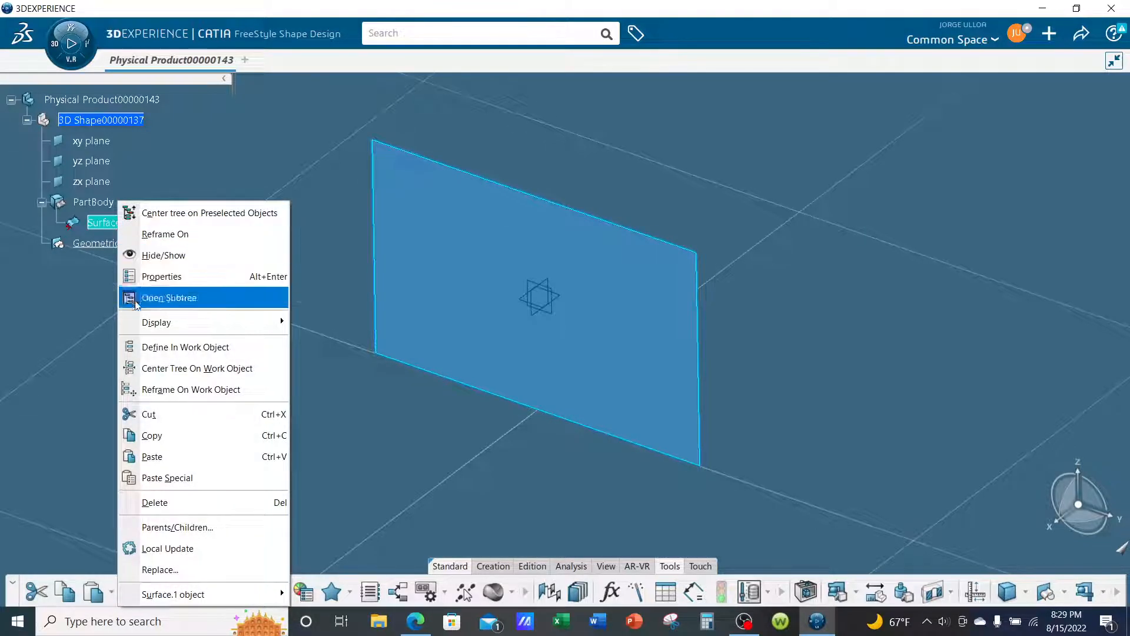
left_click(148, 414)
right_click(128, 251)
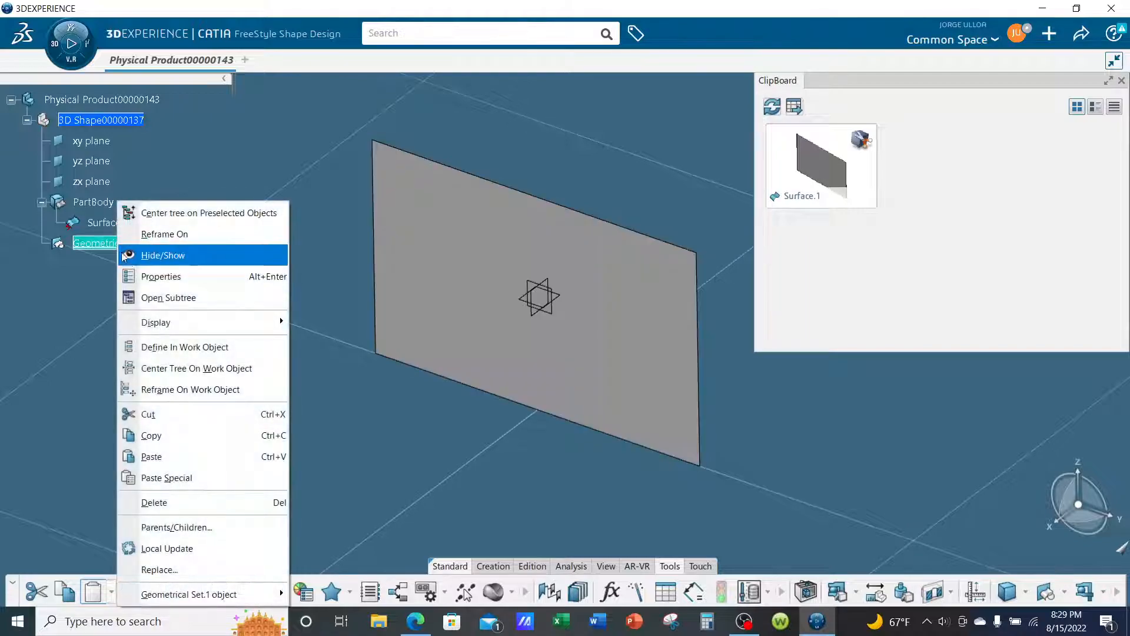
left_click(148, 457)
left_click(186, 415)
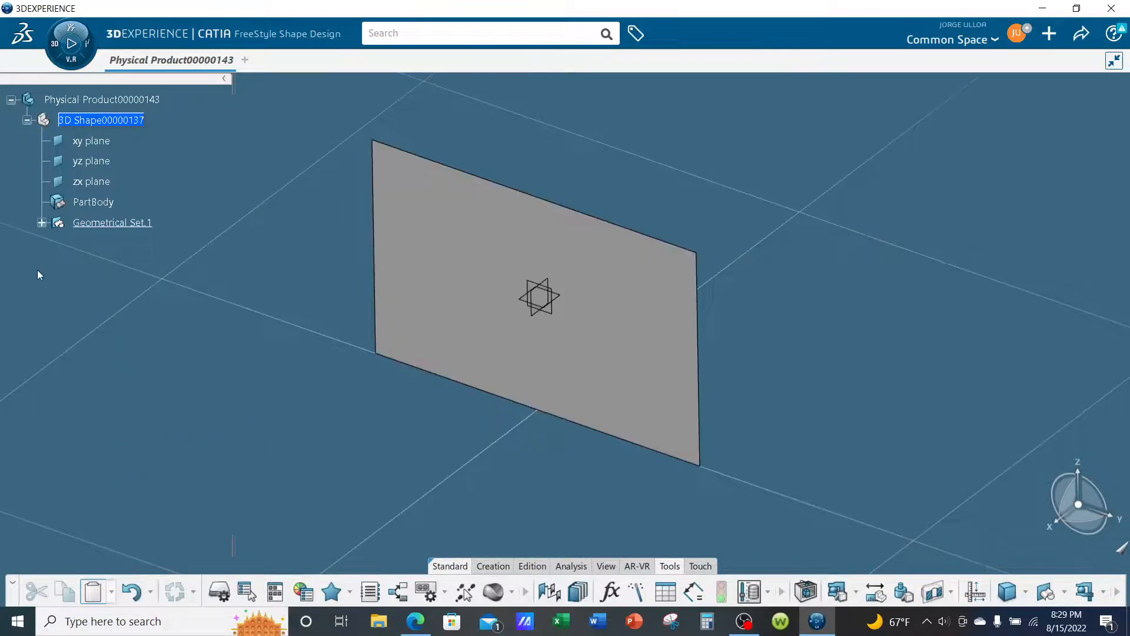
left_click(41, 223)
- Start Control Points editing on the surface and set its upper and lower edges to G0 continuity
middle_click_drag(512, 448, 513, 444)
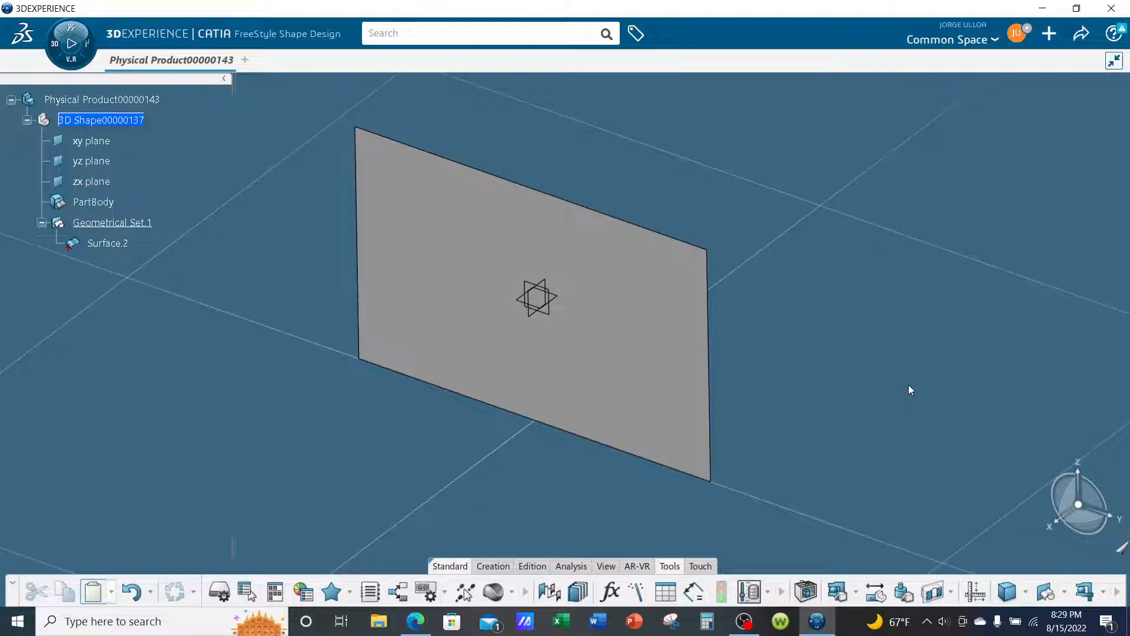
left_click(683, 415)
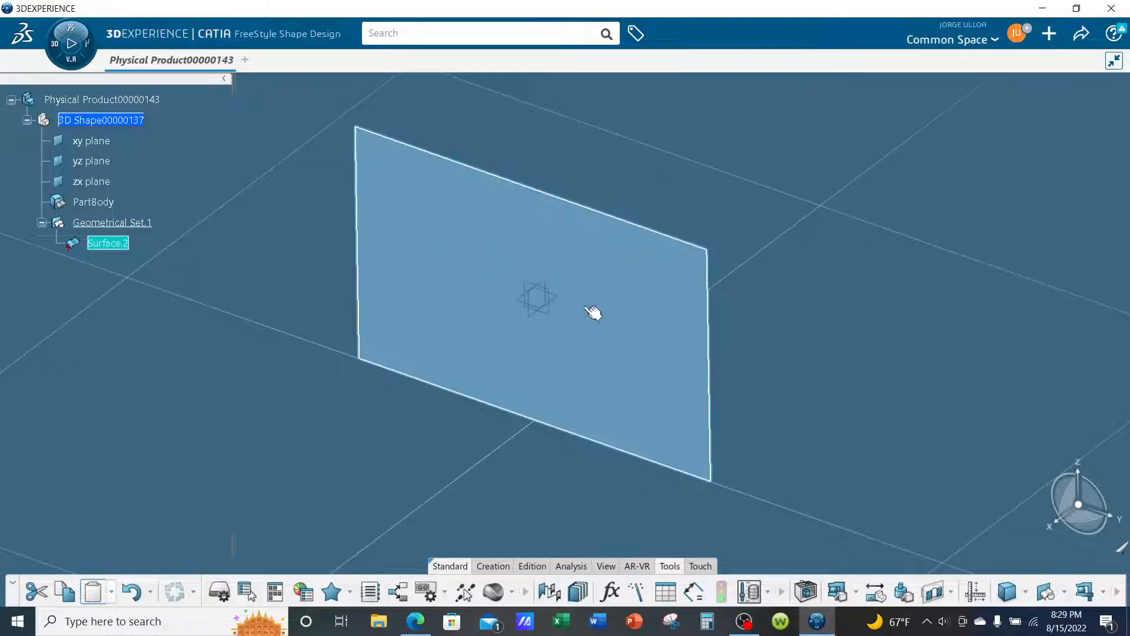
middle_click_drag(725, 434, 701, 438)
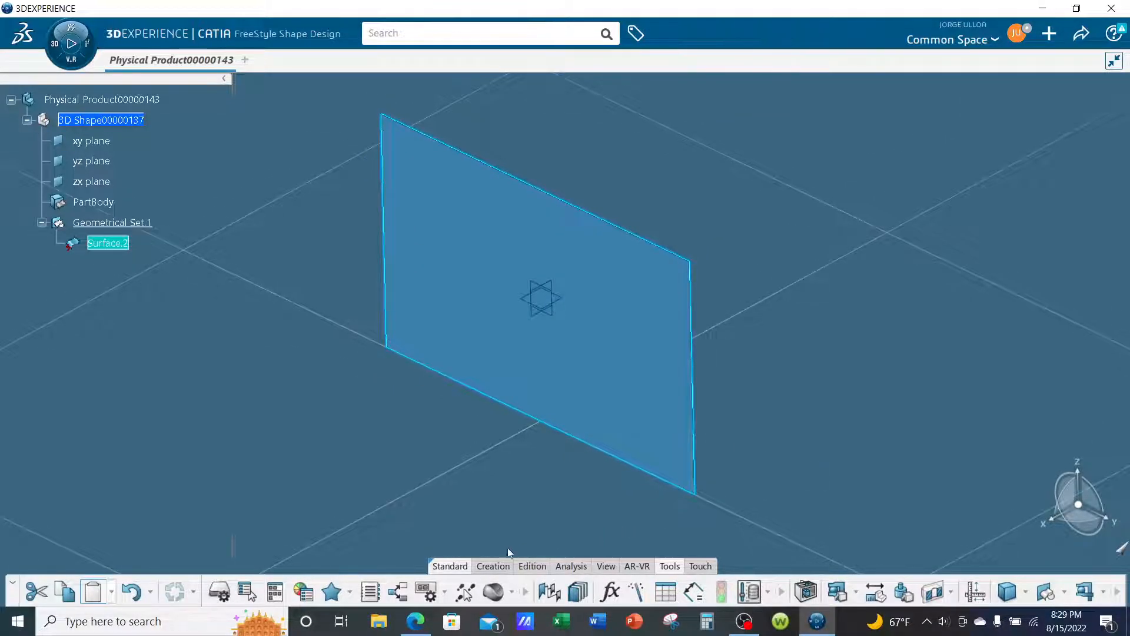
left_click(532, 566)
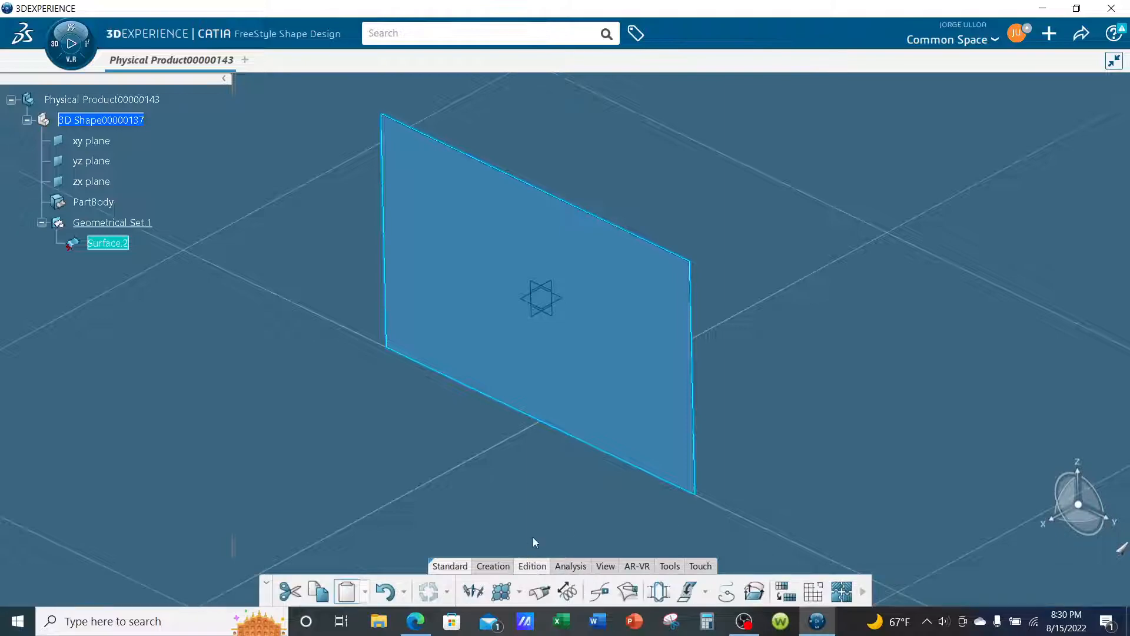
left_click(505, 594)
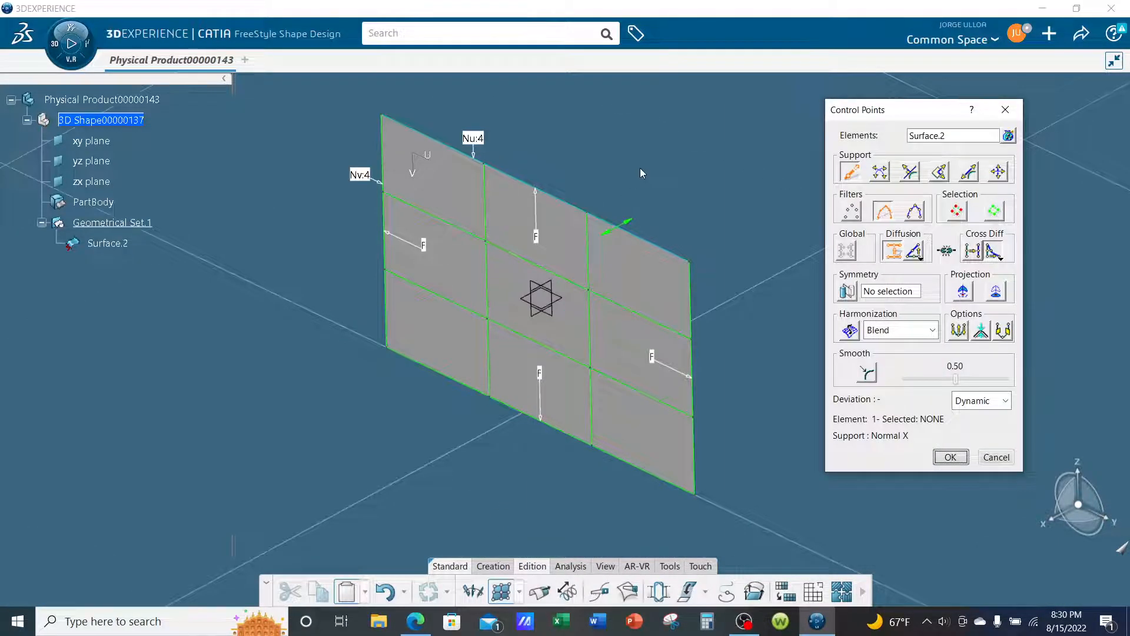
left_click(538, 238)
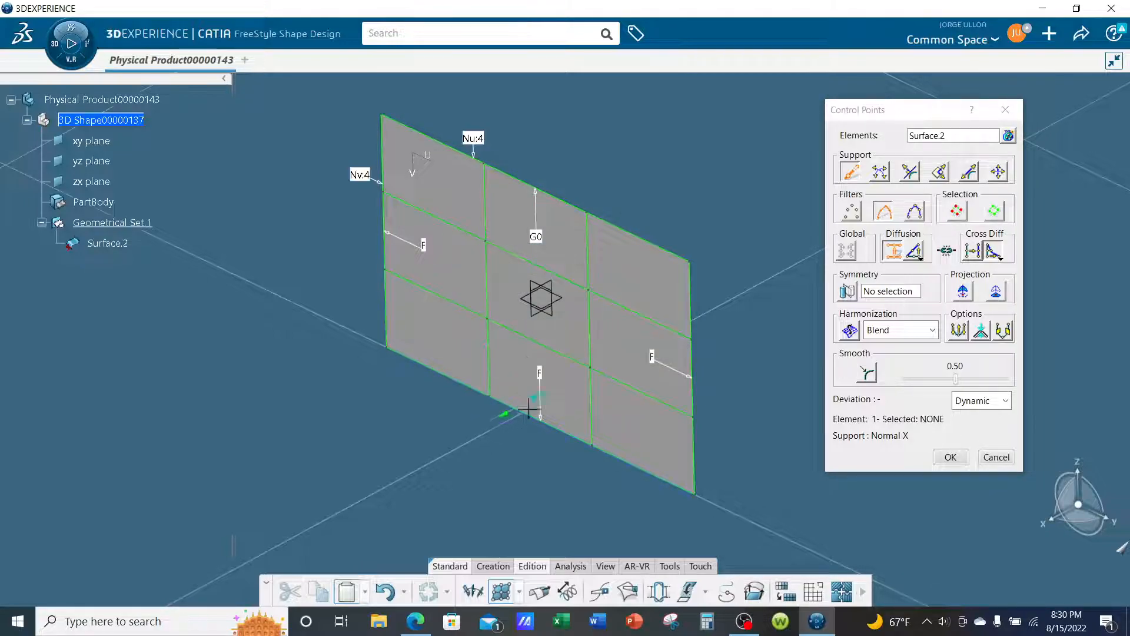
left_click(539, 375)
- Raise the surface's control point counts to 7 in U and 6 in V
left_click(473, 138)
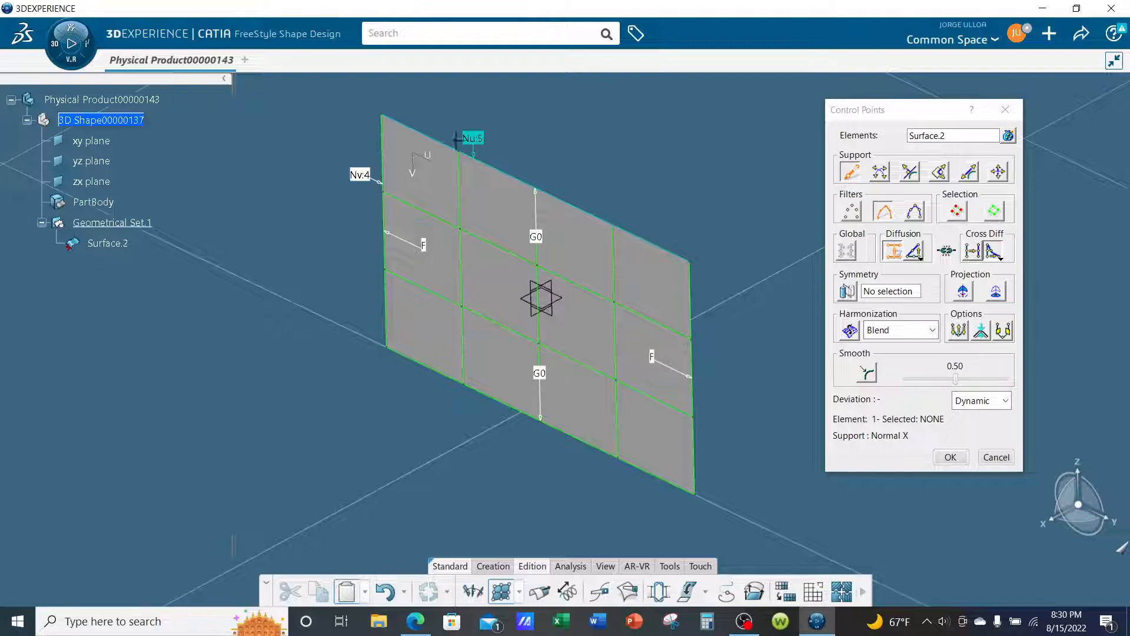
left_click(359, 175)
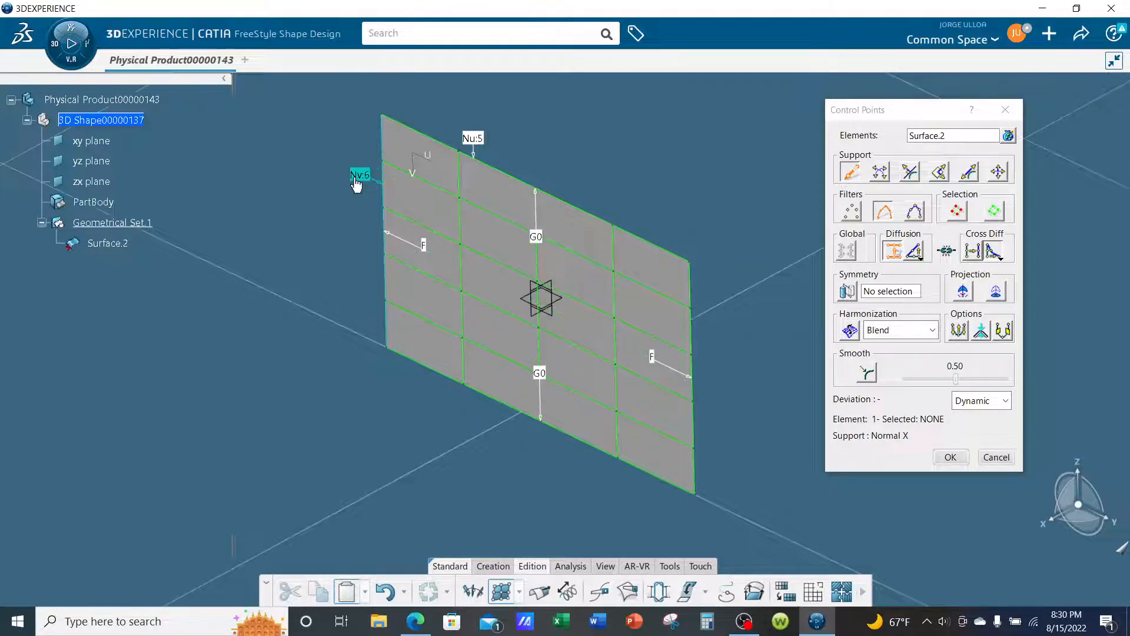
left_click(473, 139)
left_click(474, 140)
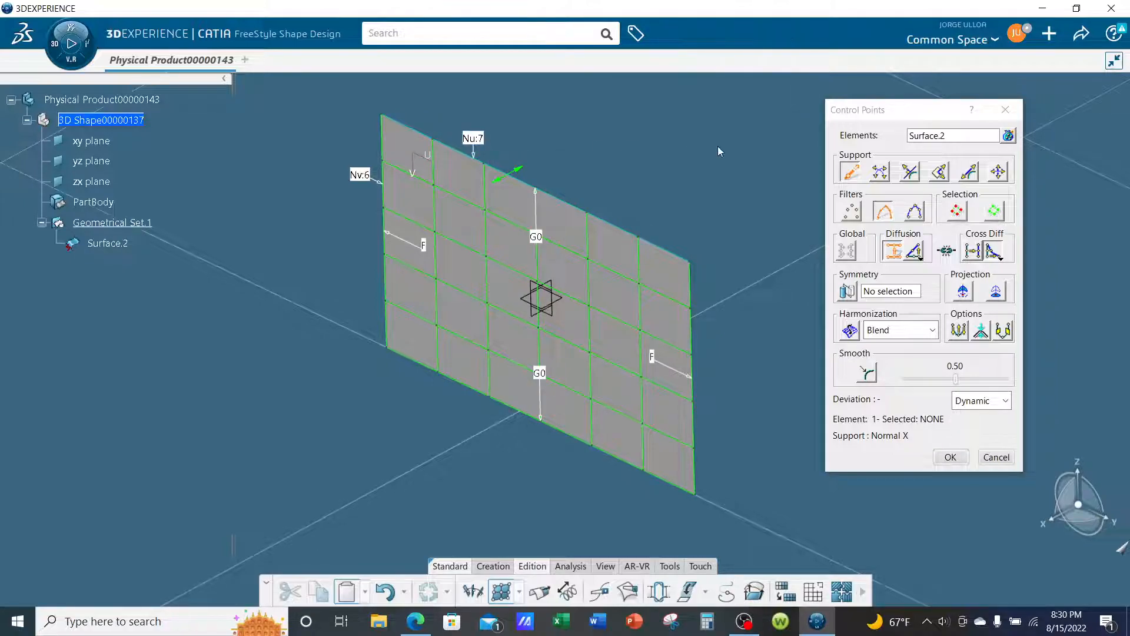
- Curve the surface by pulling its two free side edges and inner mesh lines along the X normal
middle_click_drag(585, 419, 532, 440)
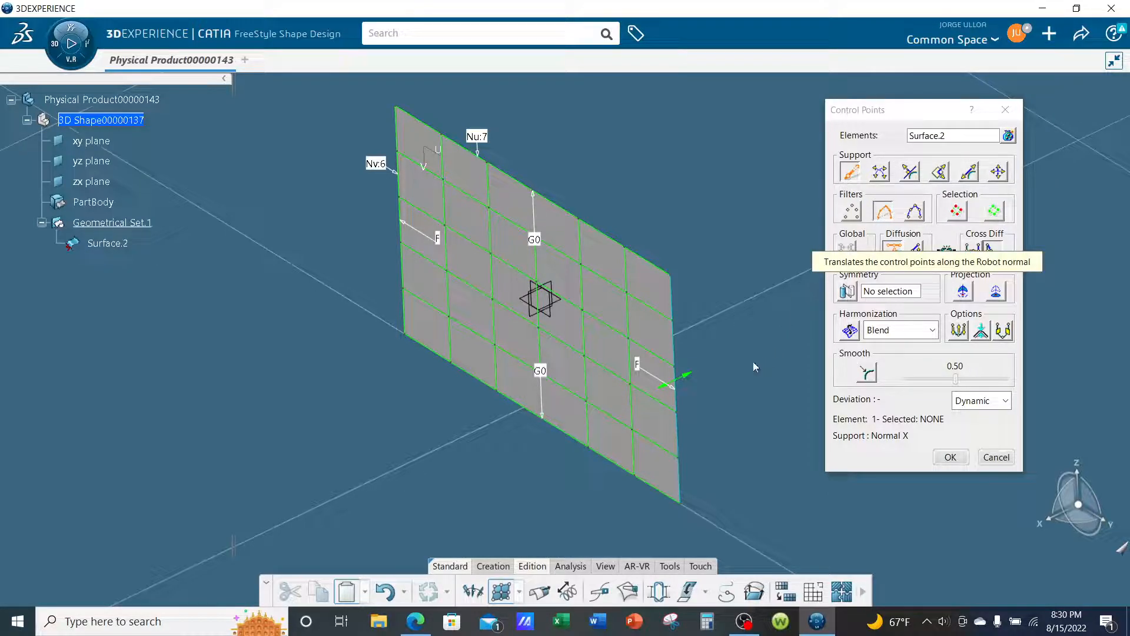
mouse_move(683, 385)
left_mouse_down()
mouse_move(704, 377)
mouse_move(698, 388)
left_mouse_up()
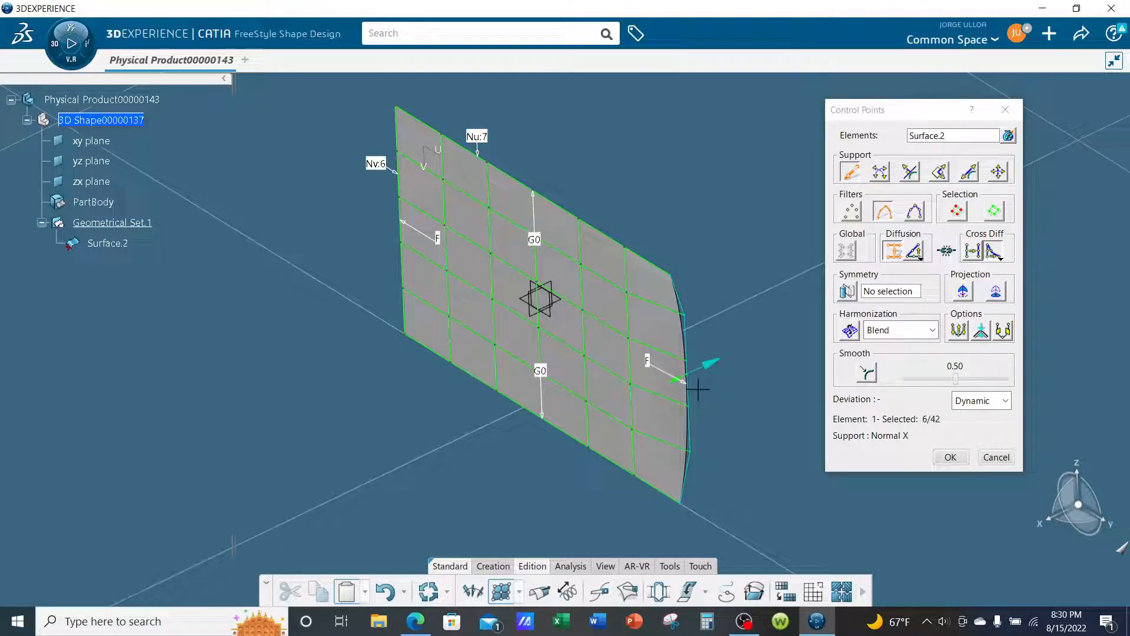
left_click_drag(398, 234, 420, 230)
middle_click_drag(545, 339, 645, 357)
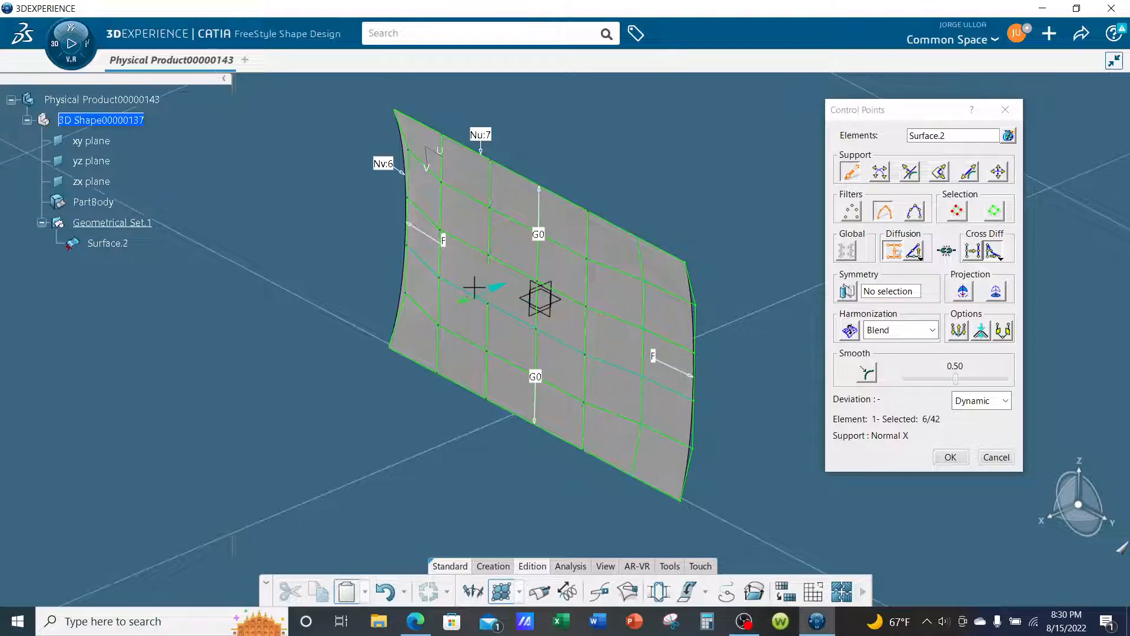
left_click_drag(439, 261, 496, 286)
left_click_drag(589, 333, 593, 333)
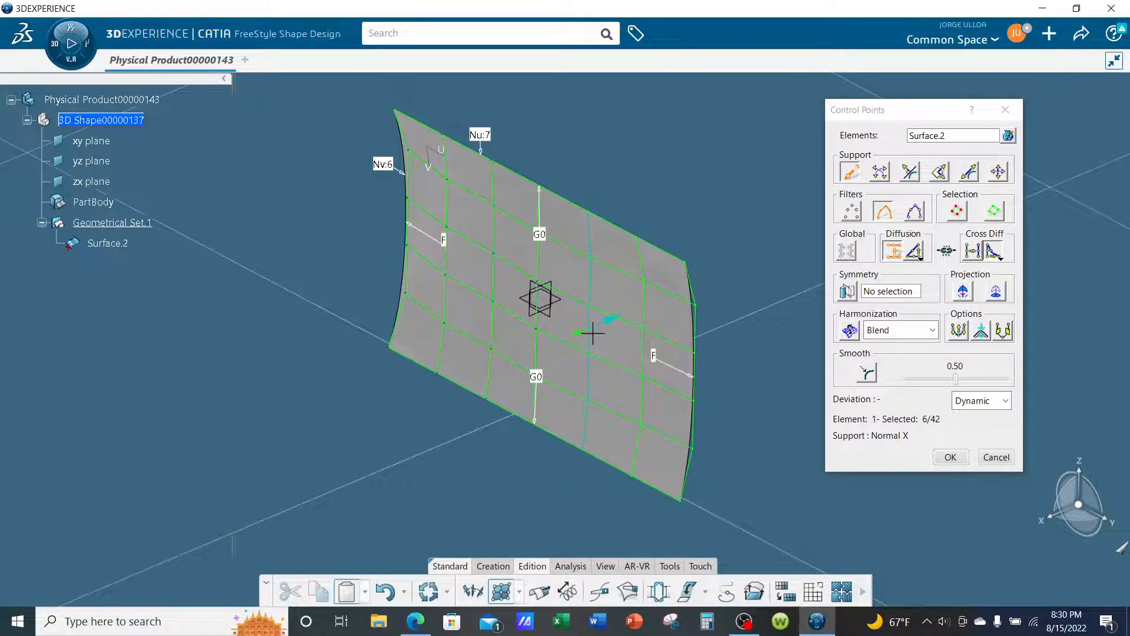
middle_click_drag(626, 396, 643, 368)
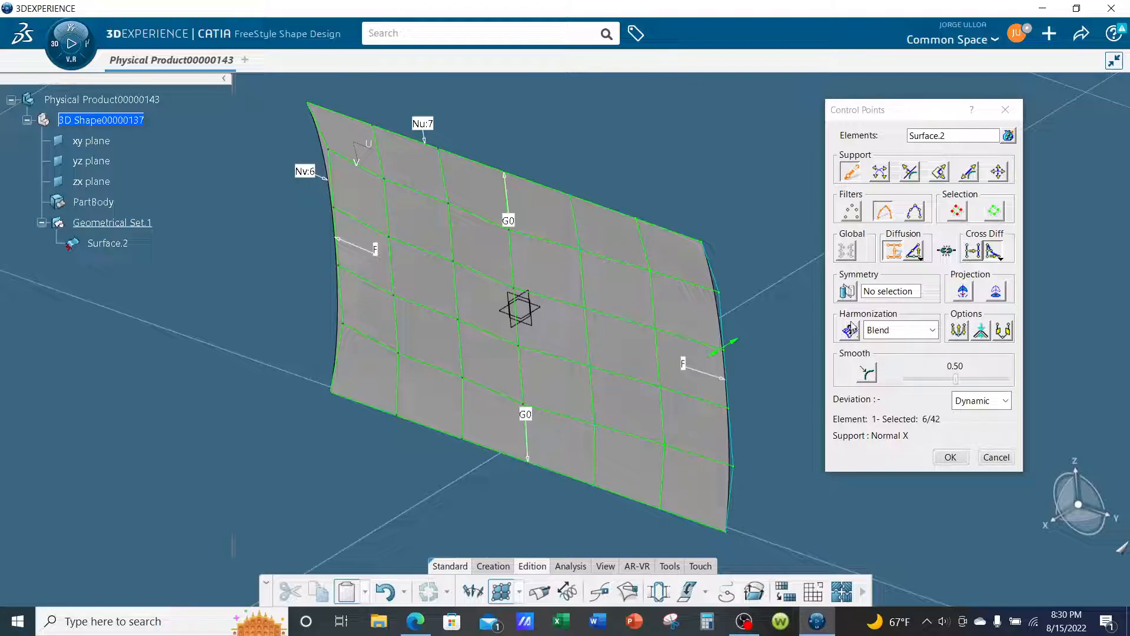
- Enable control point symmetry about the zx plane and select all control points
left_click(848, 293)
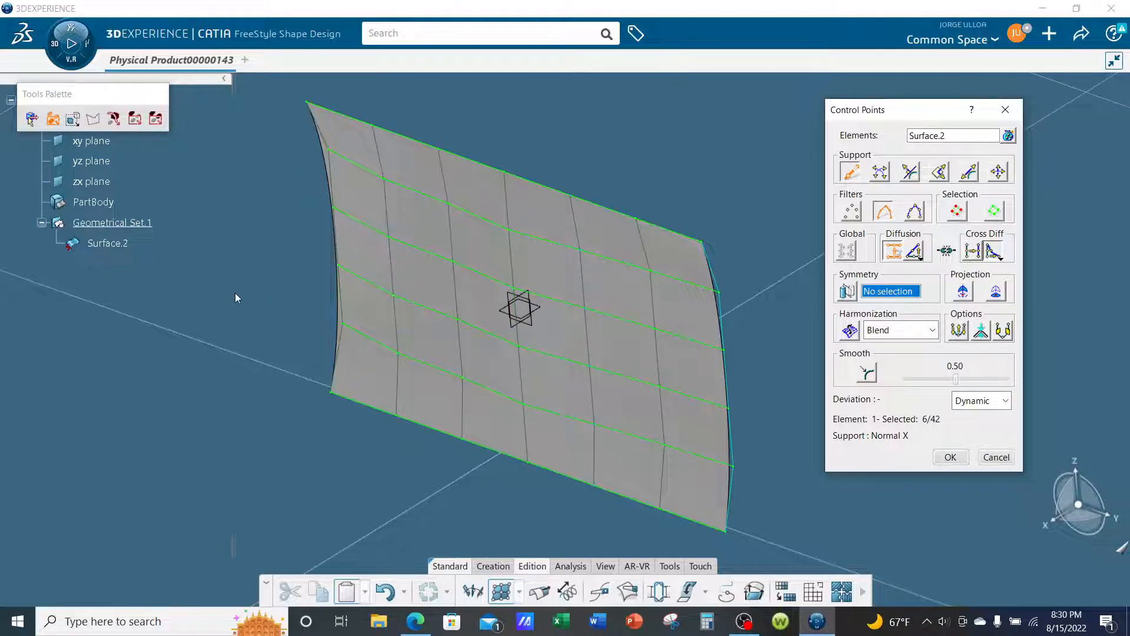
scroll(96, 229, "up", 1)
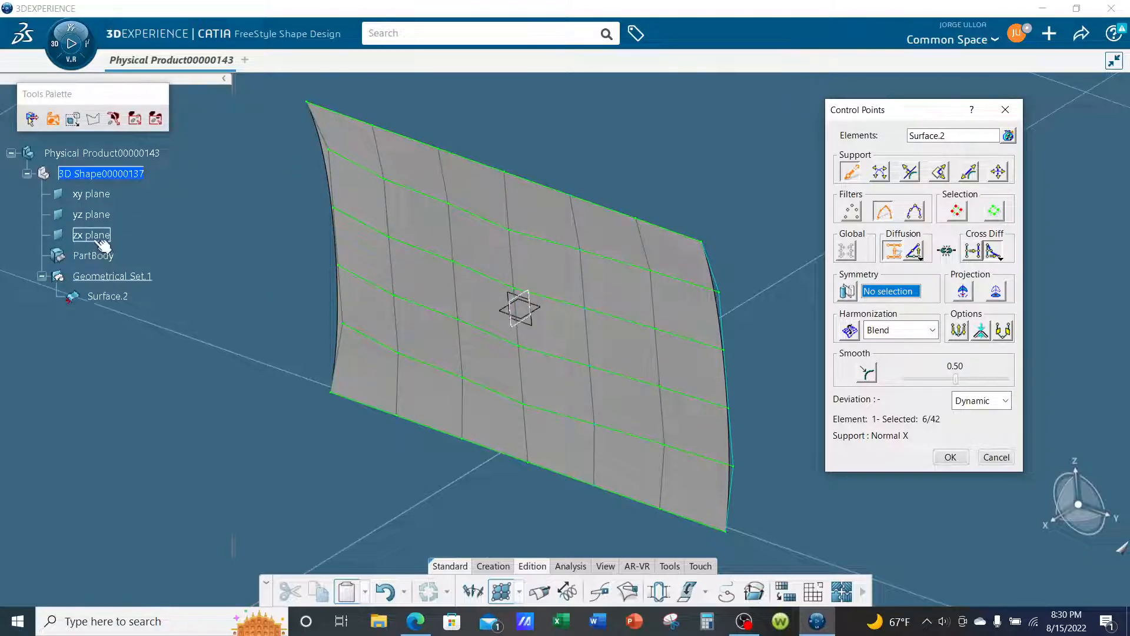
left_click(96, 238)
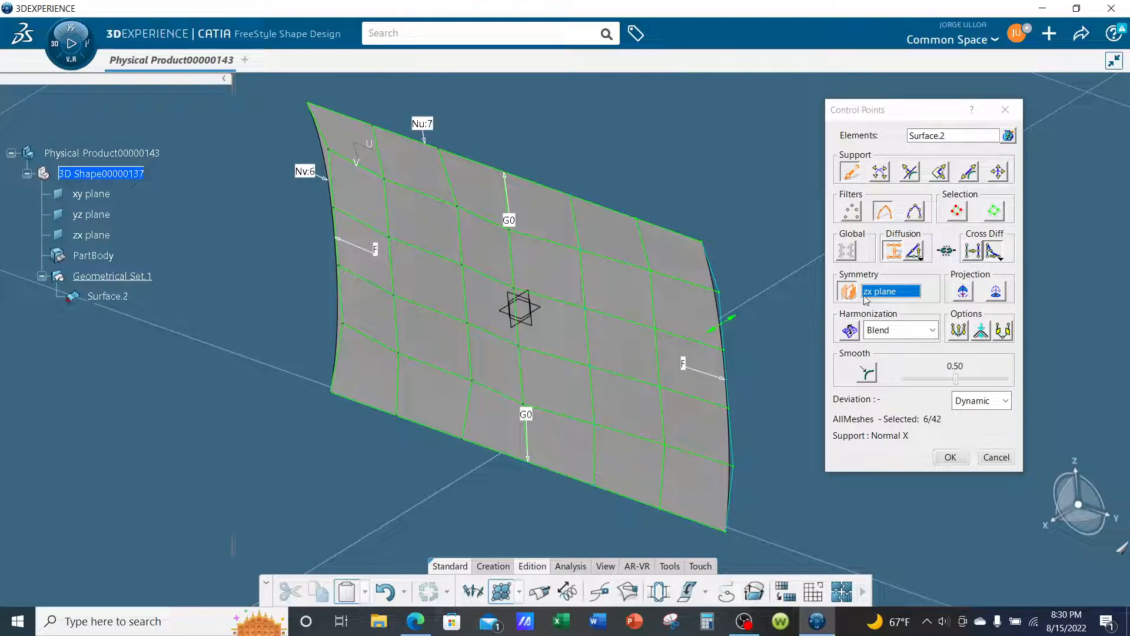
left_click(959, 212)
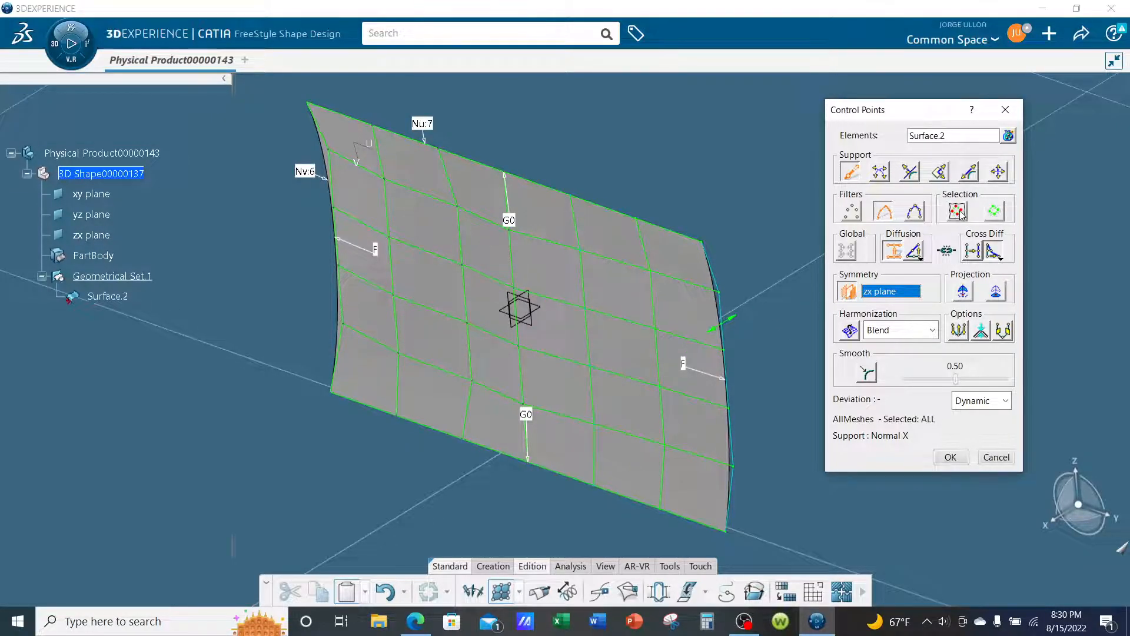
- Switch off the zx plane symmetry, smooth all control points at 0.50 and accept the Control Points edit
left_click(853, 215)
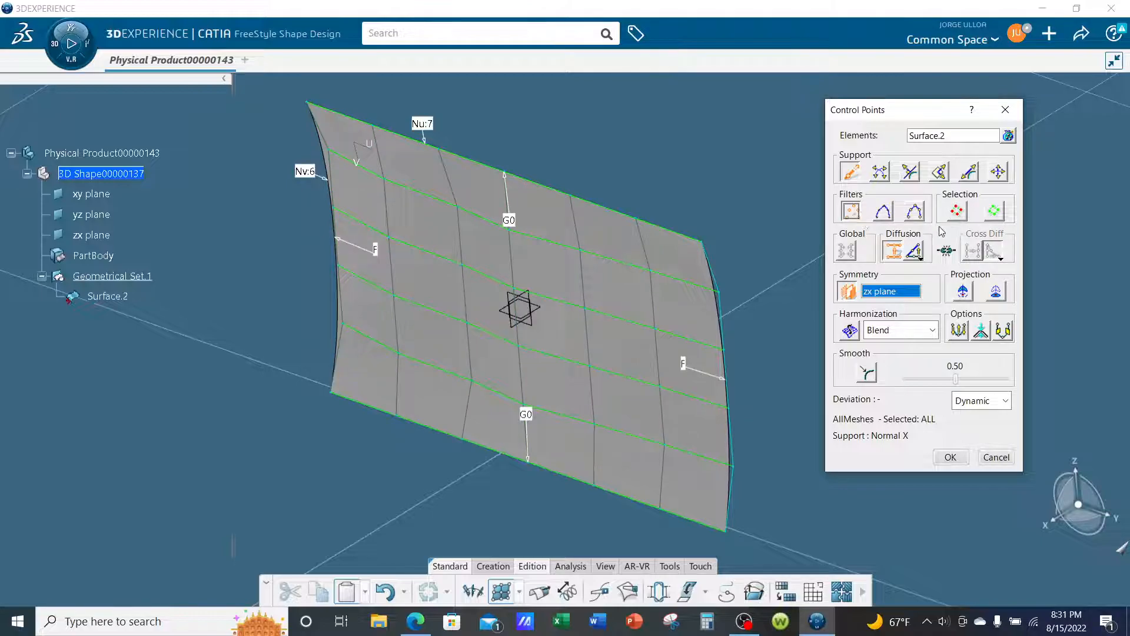
left_click(857, 298)
left_click(855, 297)
left_click(854, 296)
middle_click_drag(724, 411, 677, 383)
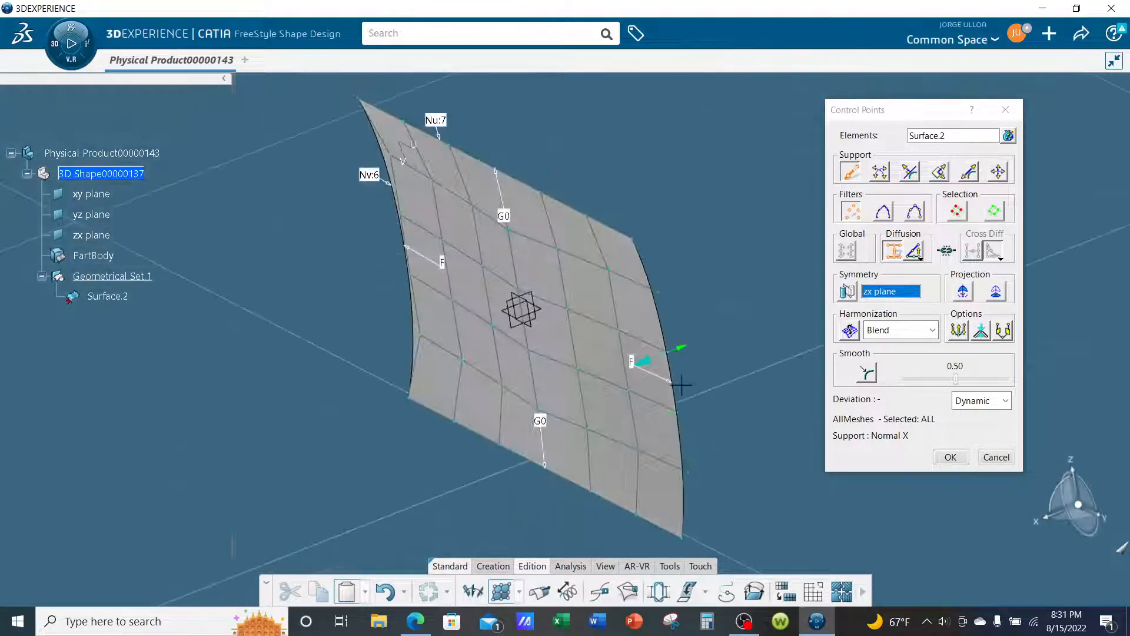
left_click(873, 379)
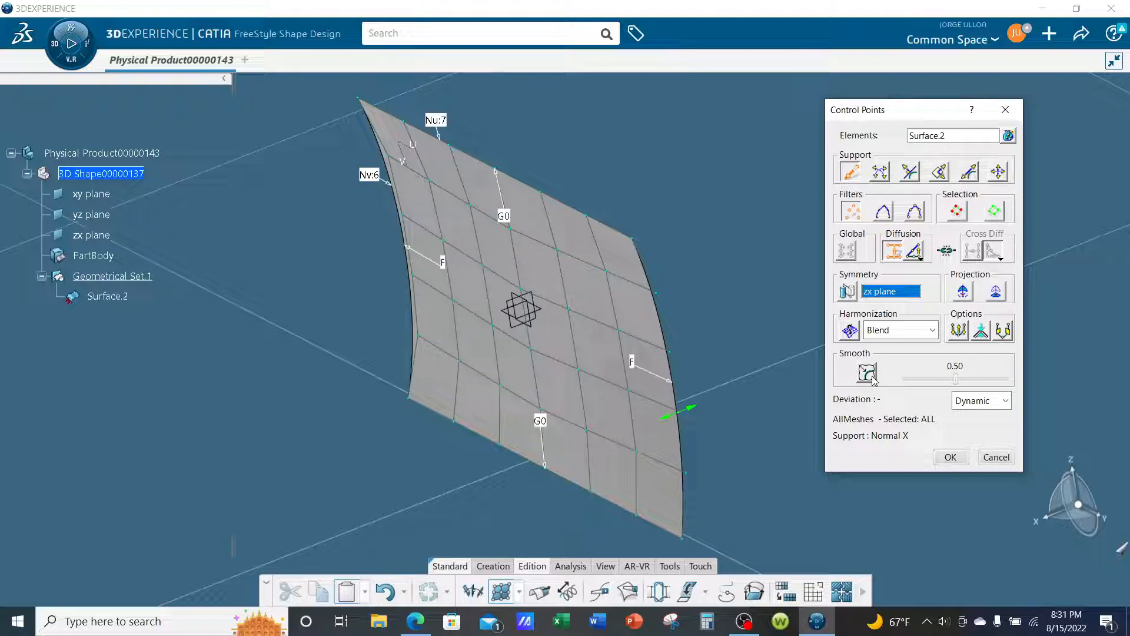
middle_click_drag(707, 401, 822, 442)
left_click(940, 462)
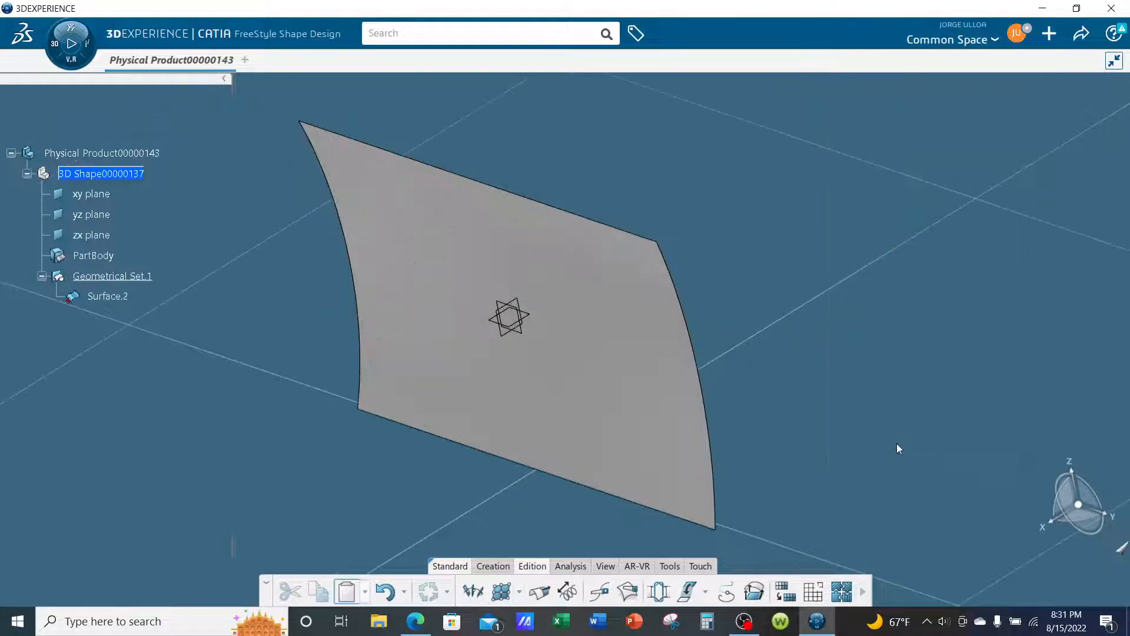
- Set the fill color of Geometrical Set.1 to black in its graphic properties
middle_click_drag(701, 442, 664, 433)
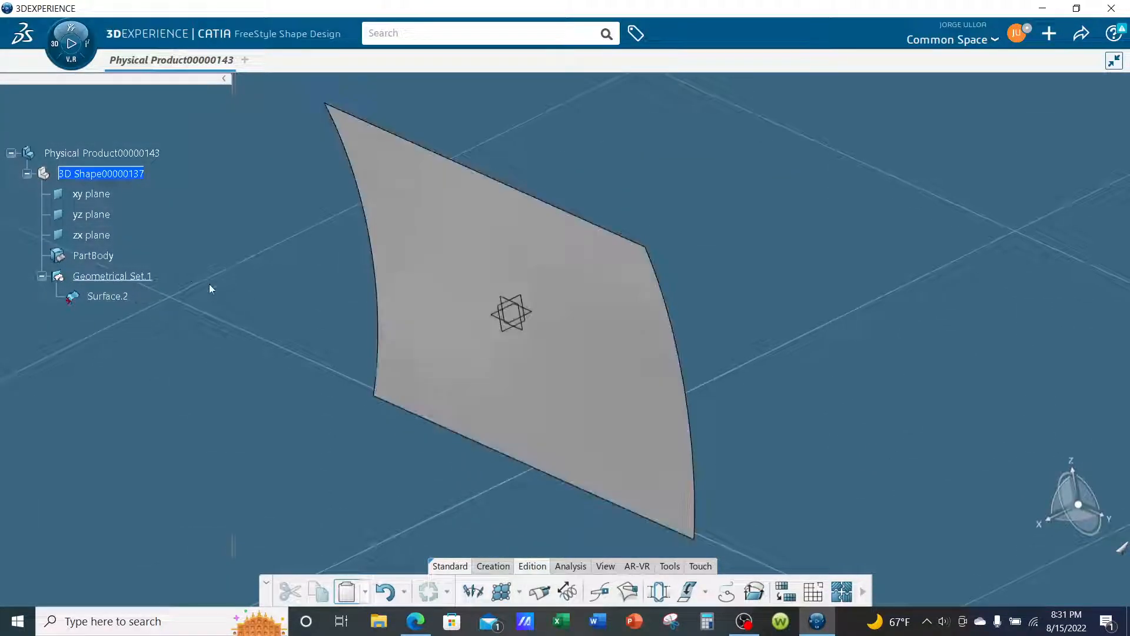
right_click(144, 278)
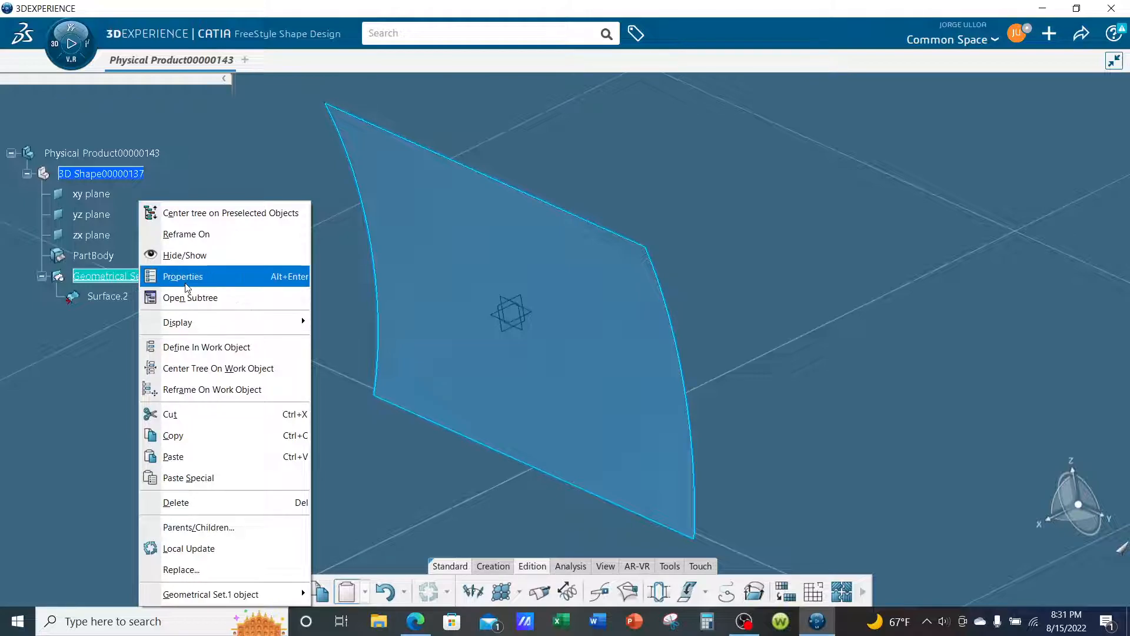
left_click(180, 277)
left_click(778, 156)
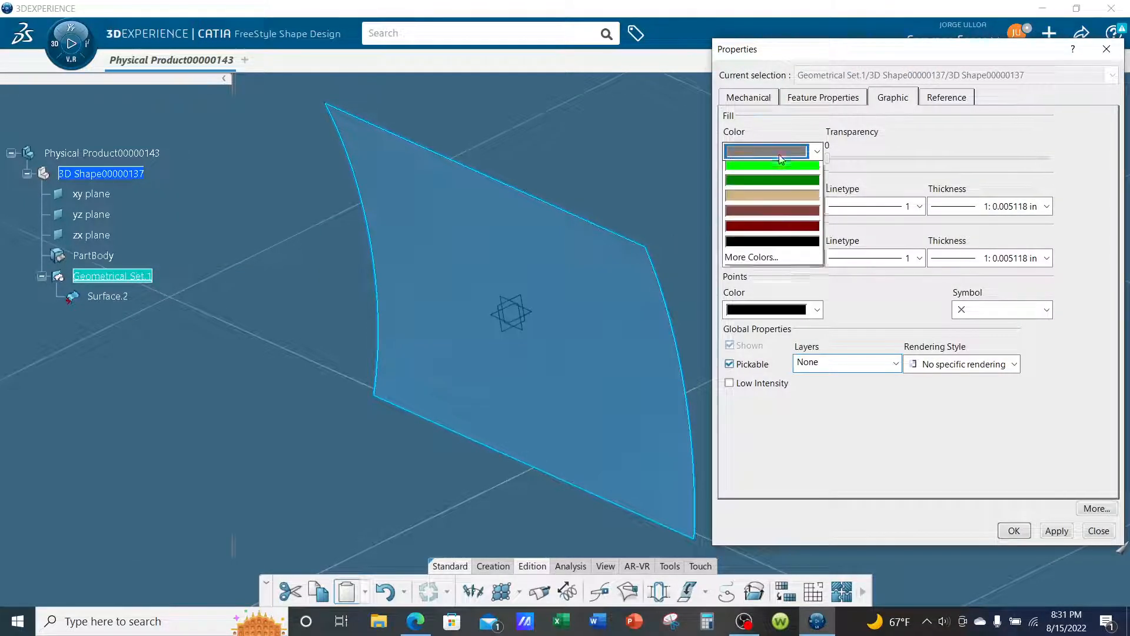
left_click(778, 415)
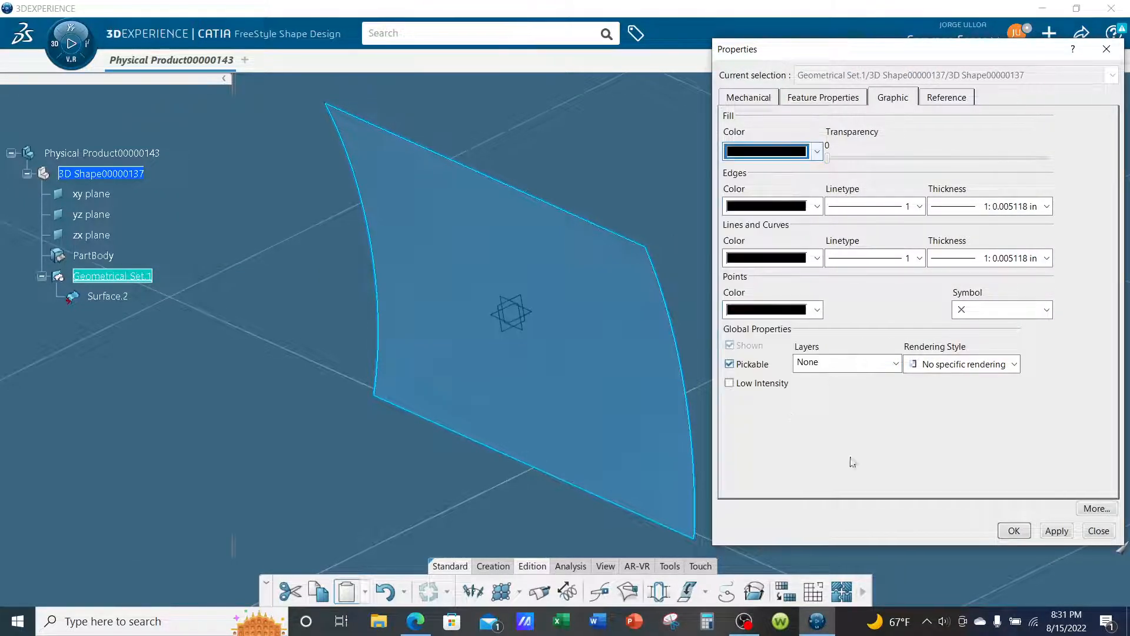
left_click(1014, 531)
middle_click_drag(447, 373, 725, 295)
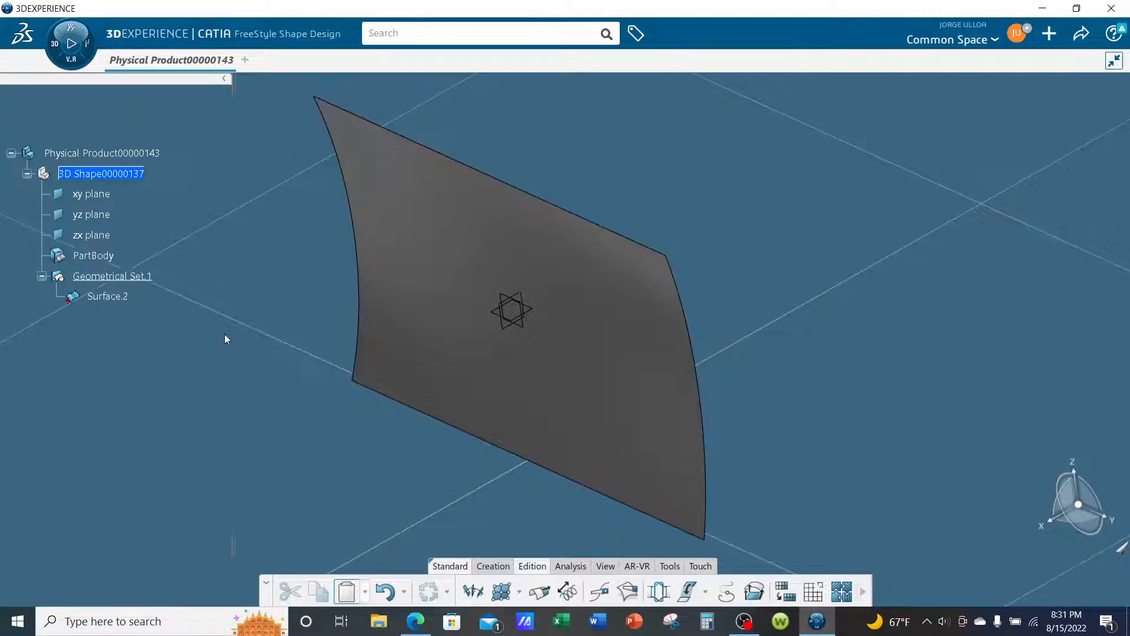
- Copy Surface.2 and paste the duplicate into Geometrical Set.1
right_click(108, 296)
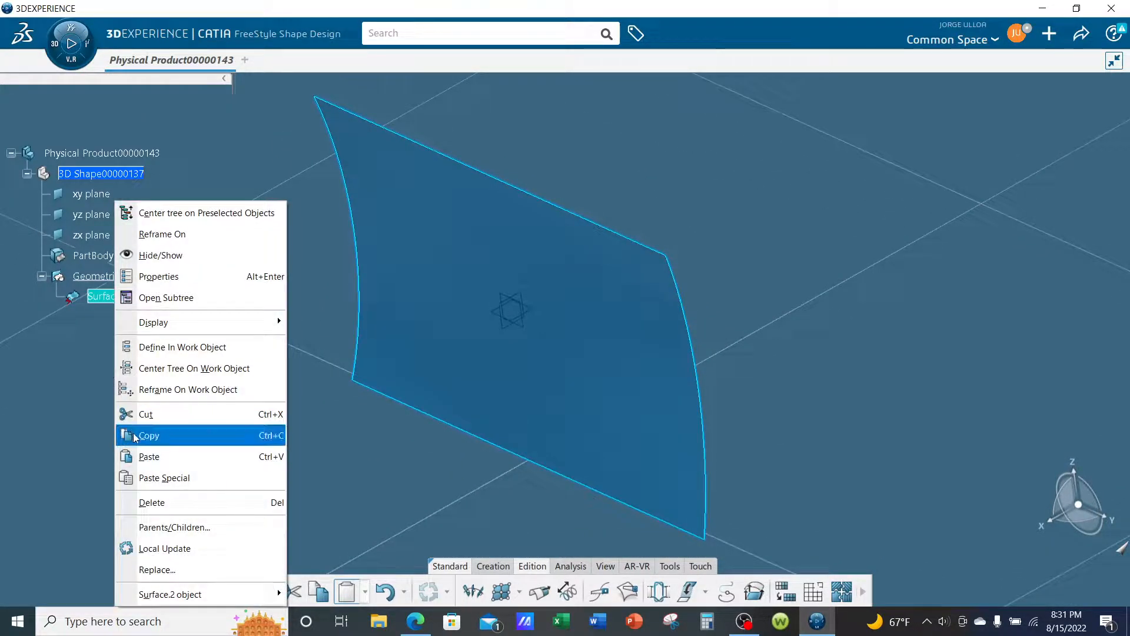
left_click(145, 435)
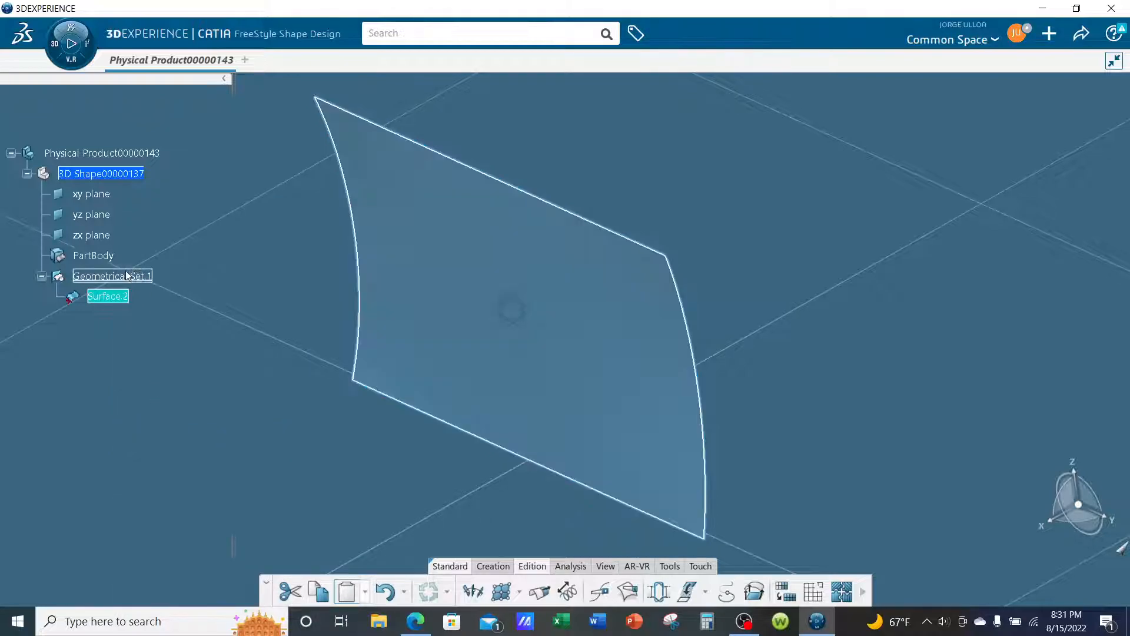
right_click(136, 276)
left_click(160, 456)
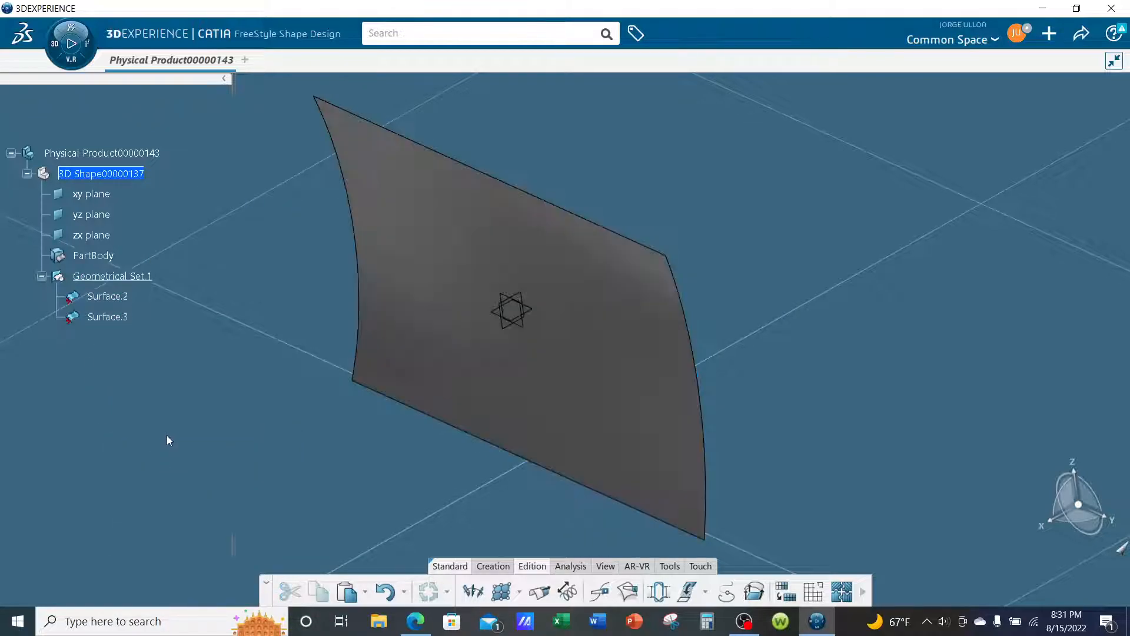
- Start Control Points editing on the pasted copy, Surface.3, and select all its control points
left_click(125, 318)
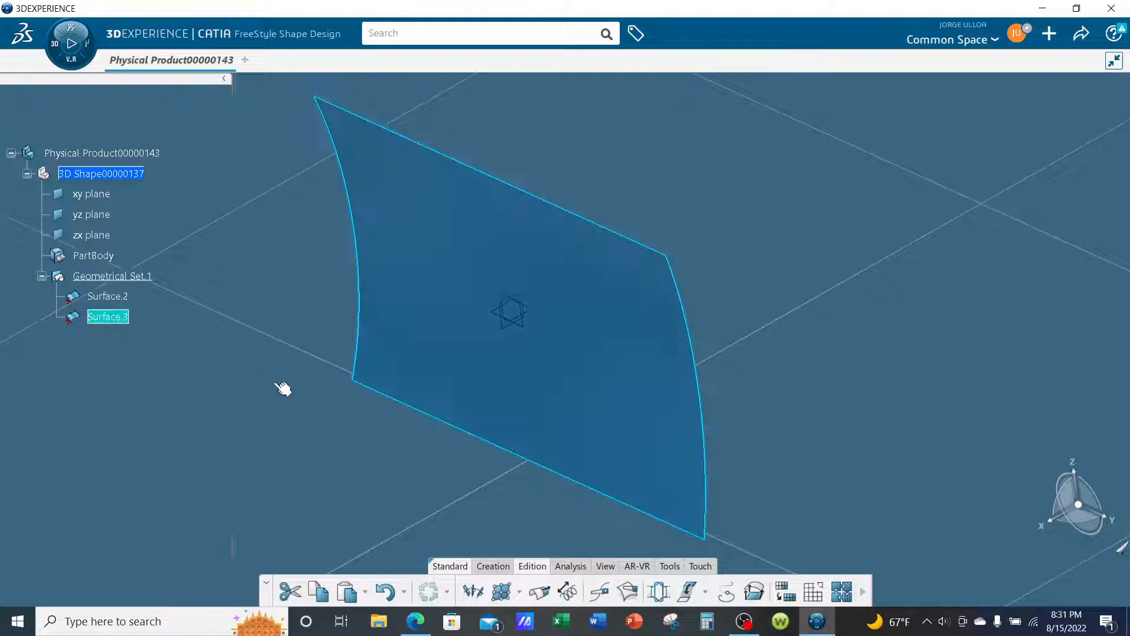
left_click(501, 590)
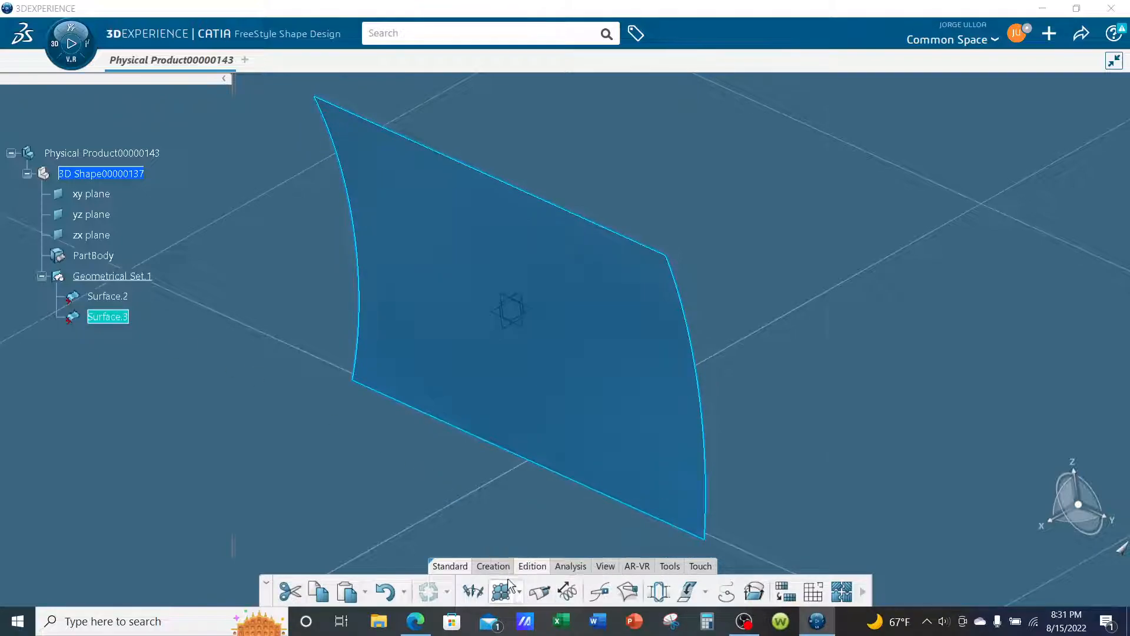
middle_click_drag(781, 402, 763, 400)
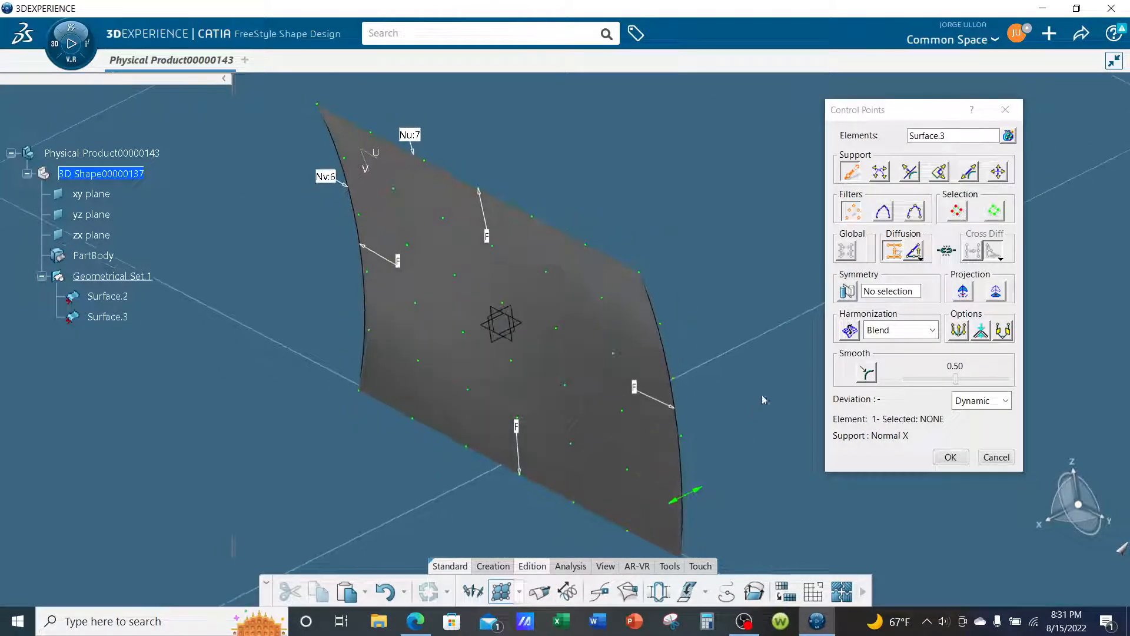
left_click(853, 217)
left_click(947, 210)
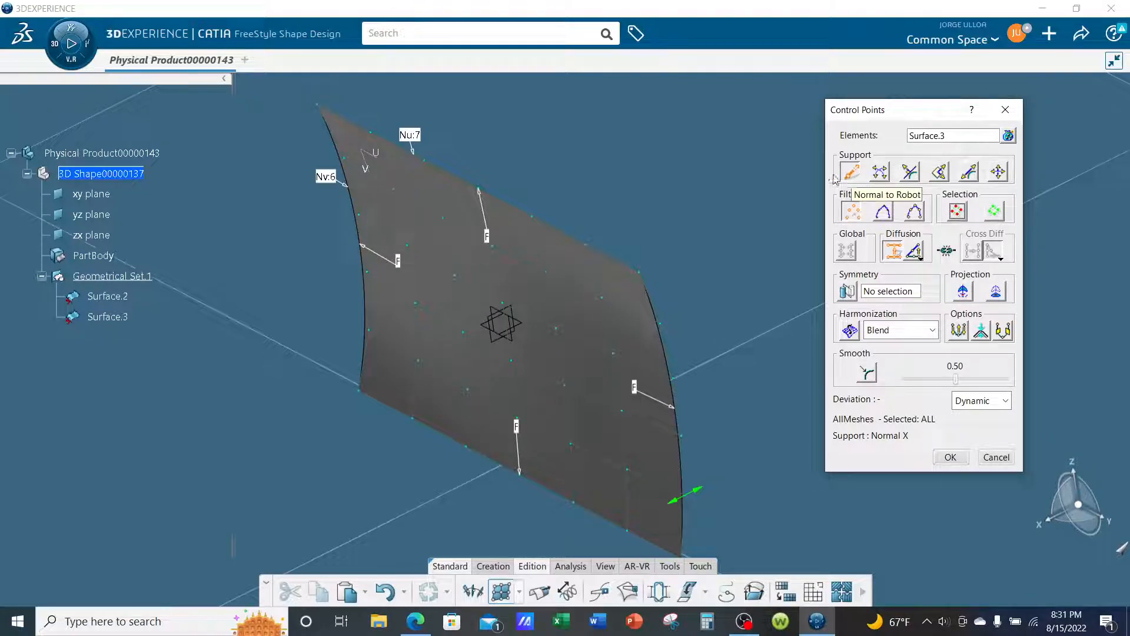
- Offset the whole copy along the X normal, away from the original surface
left_click_drag(542, 341, 636, 319)
middle_click_drag(654, 381, 548, 354)
left_click_drag(657, 374, 666, 372)
mouse_move(583, 396)
middle_mouse_down()
mouse_move(568, 404)
mouse_move(577, 408)
middle_mouse_up()
middle_click_drag(759, 357, 757, 355)
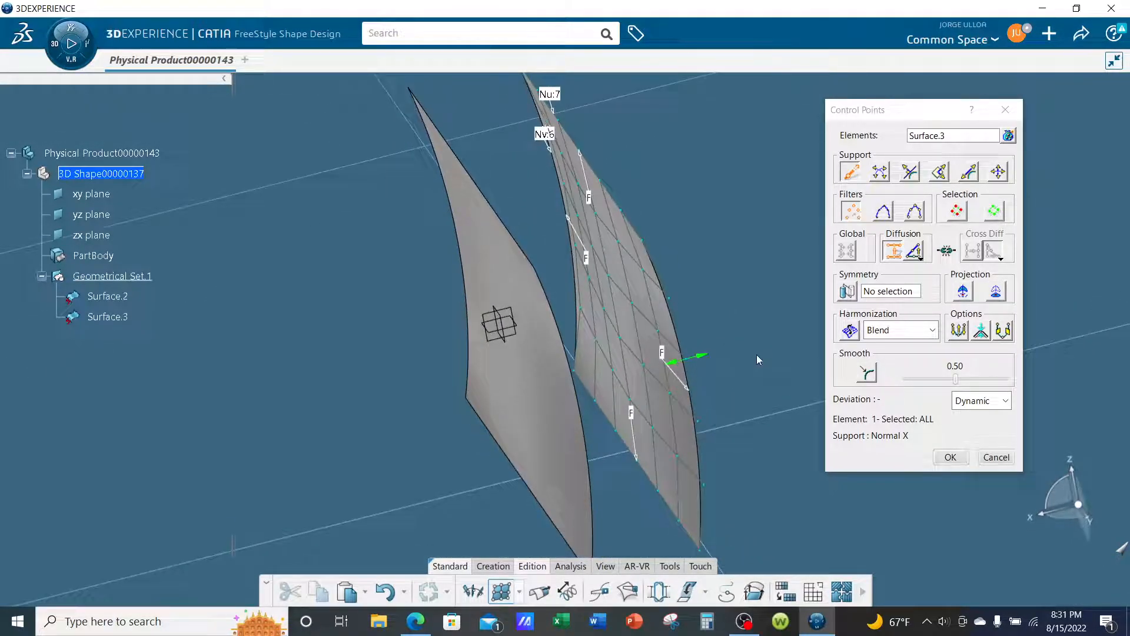
middle_click_drag(650, 370, 728, 358)
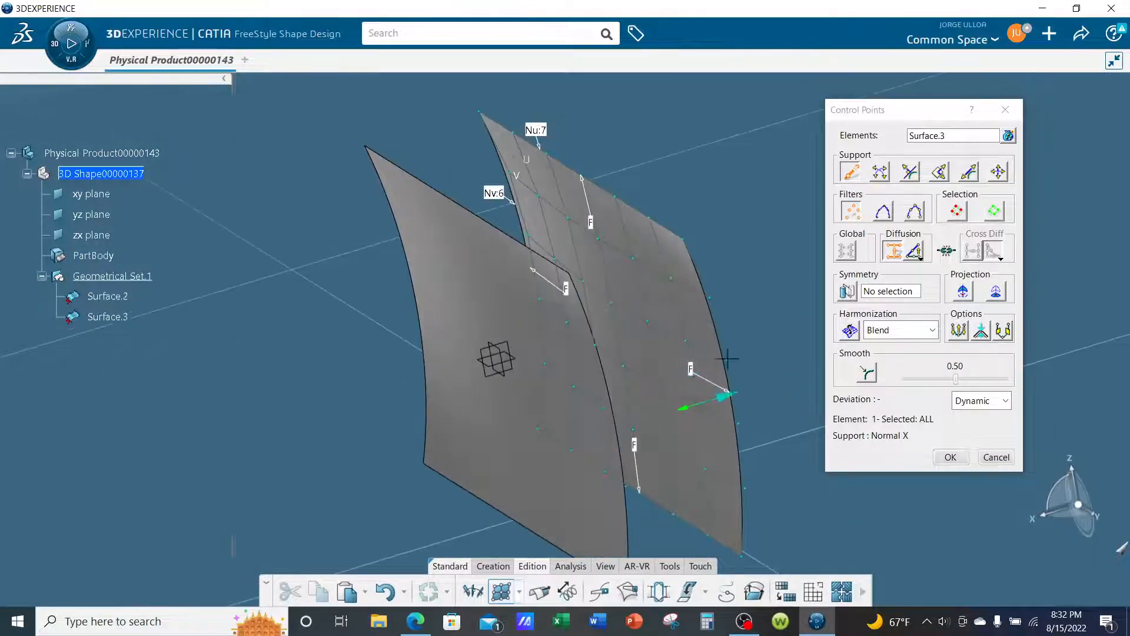
- Filter the copy's mesh to lines and reshape it by pulling its side edge along the X normal
left_click(884, 215)
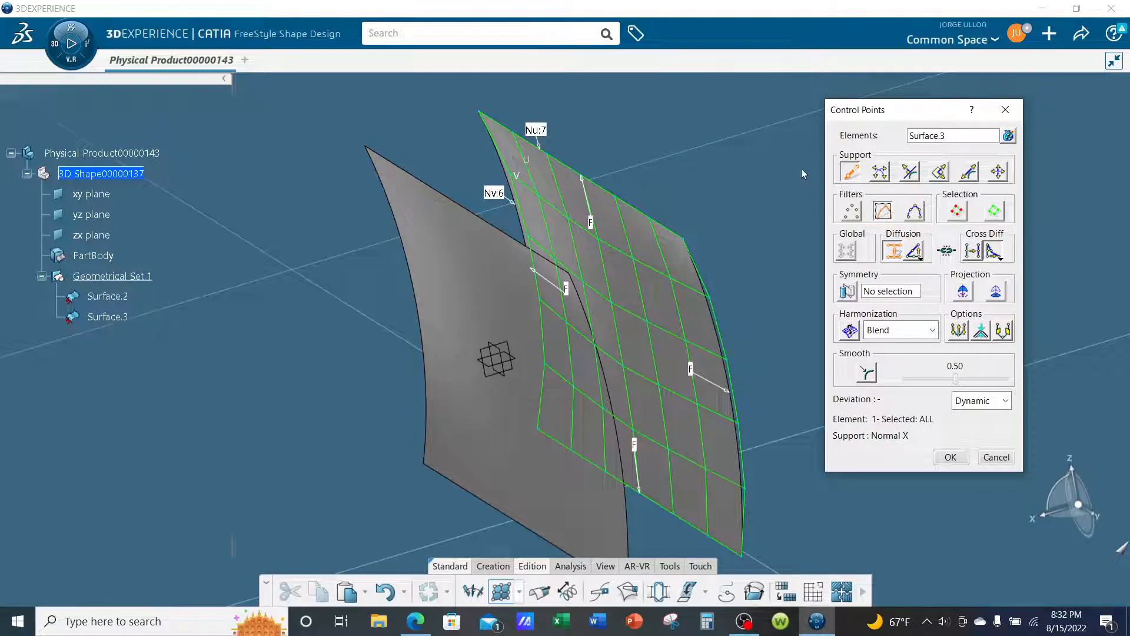
left_click_drag(627, 175, 573, 205)
middle_click_drag(573, 205, 659, 459)
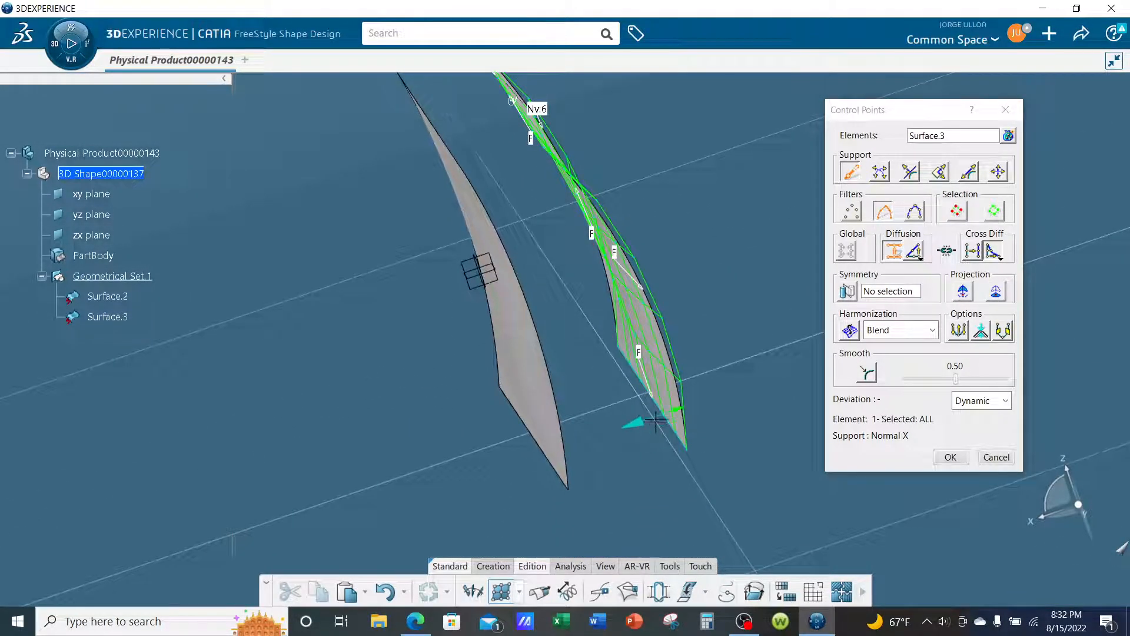
left_click_drag(656, 413, 673, 408)
middle_click_drag(623, 423, 700, 434)
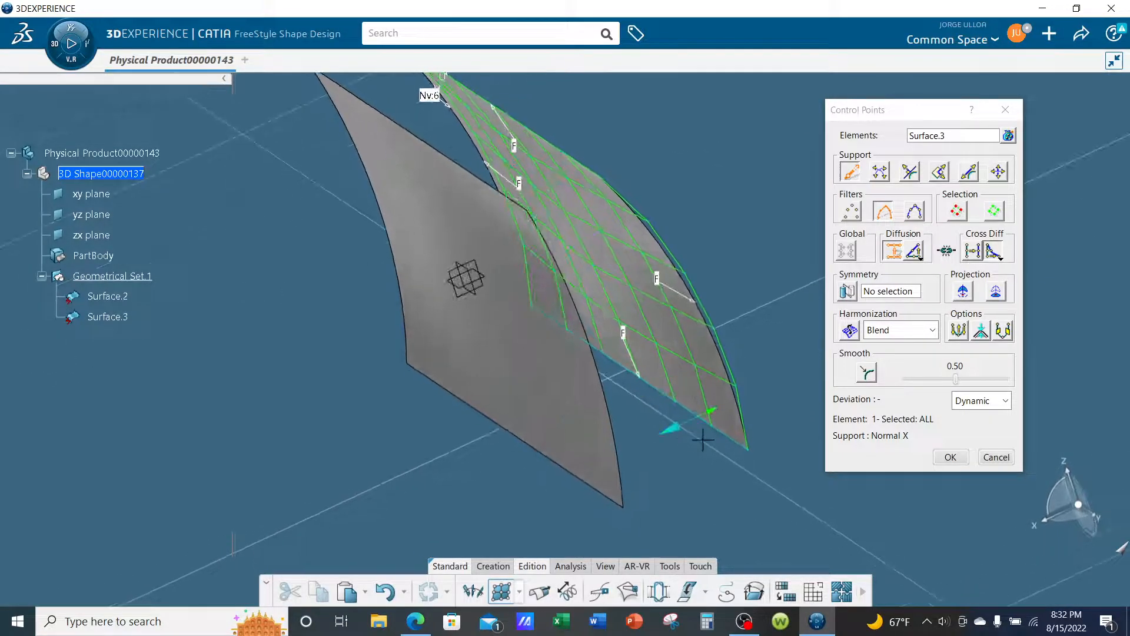
- Smooth all of the copy's control points at 0.50 and harmonize them with the Blend option
left_click(867, 375)
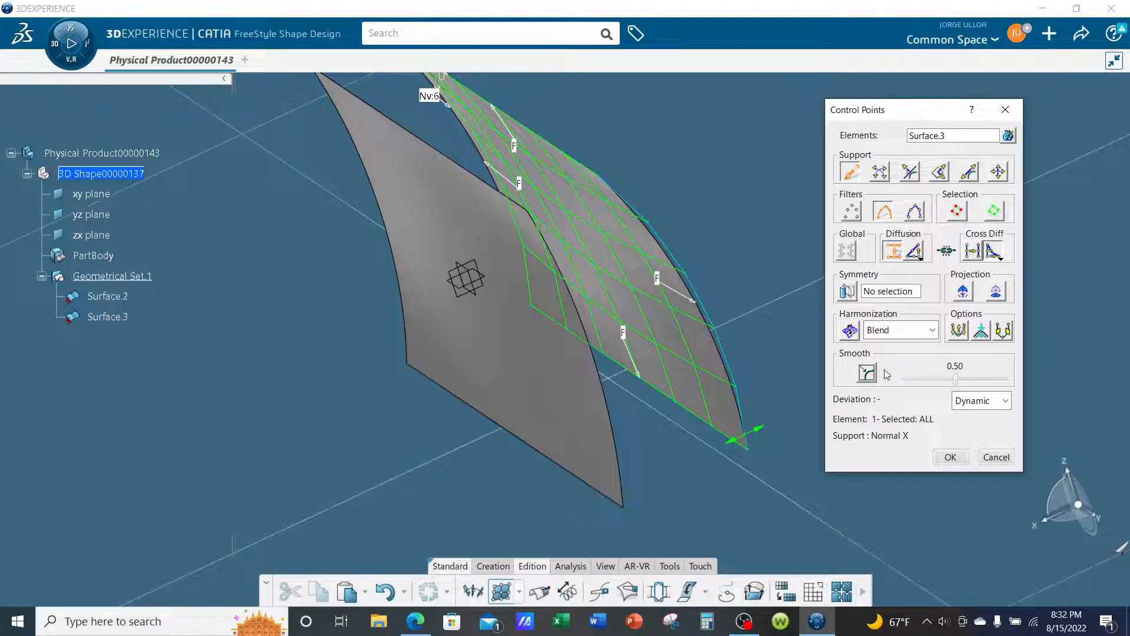
left_click(852, 210)
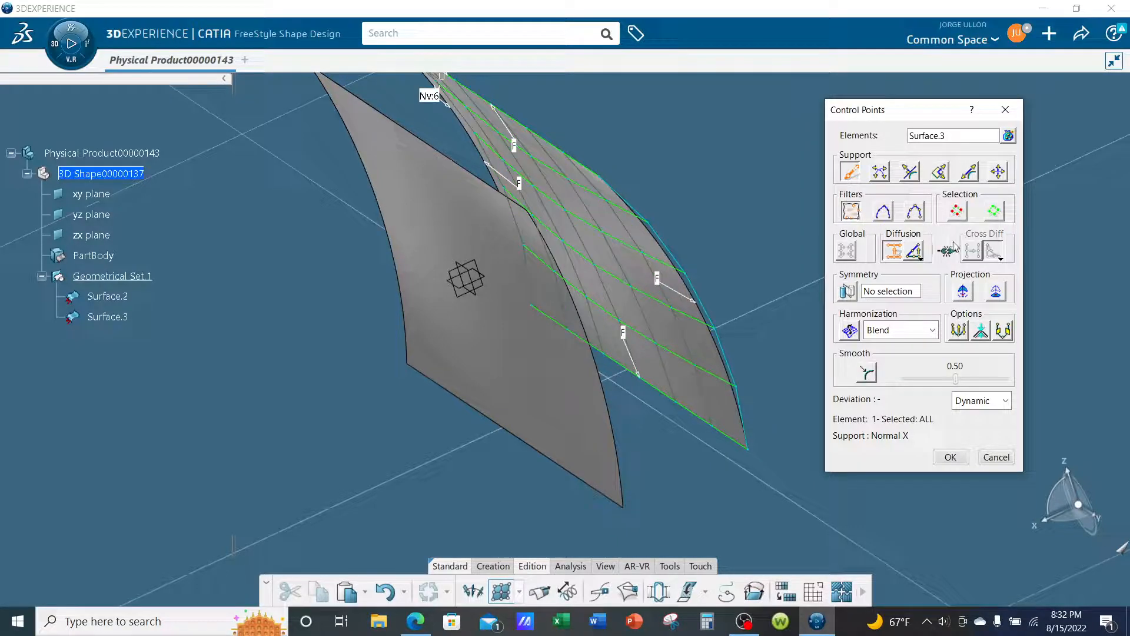
left_click(957, 212)
left_click(869, 375)
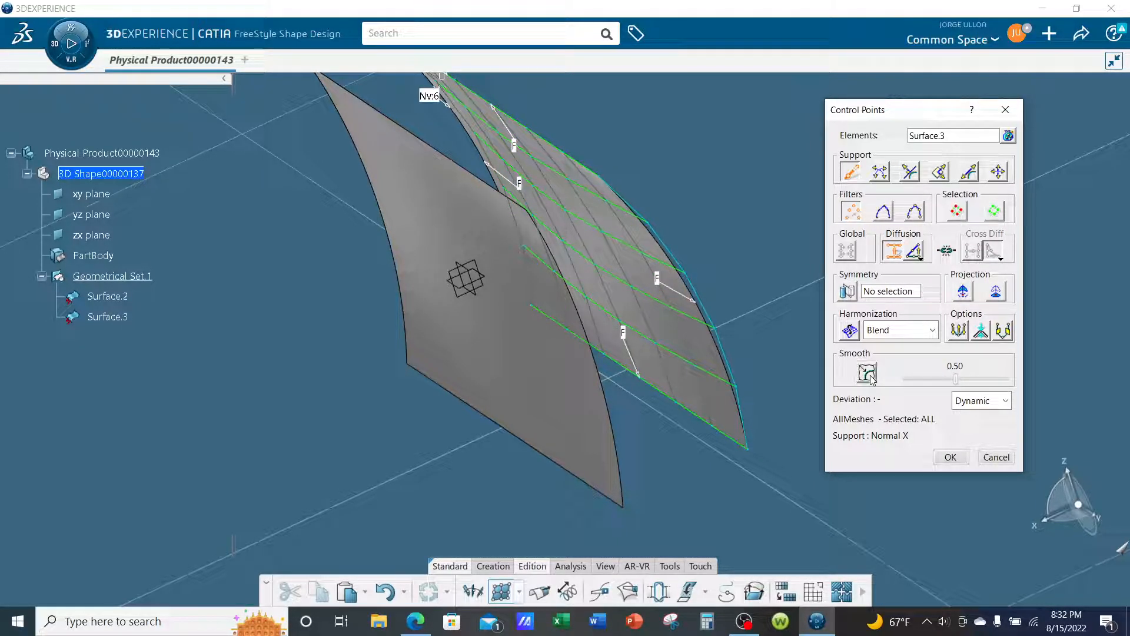
left_click(850, 330)
middle_click_drag(743, 374, 676, 386)
- Assign the zx plane as the copy's symmetry plane, switch symmetry off again and accept the Control Points edit
left_click(879, 292)
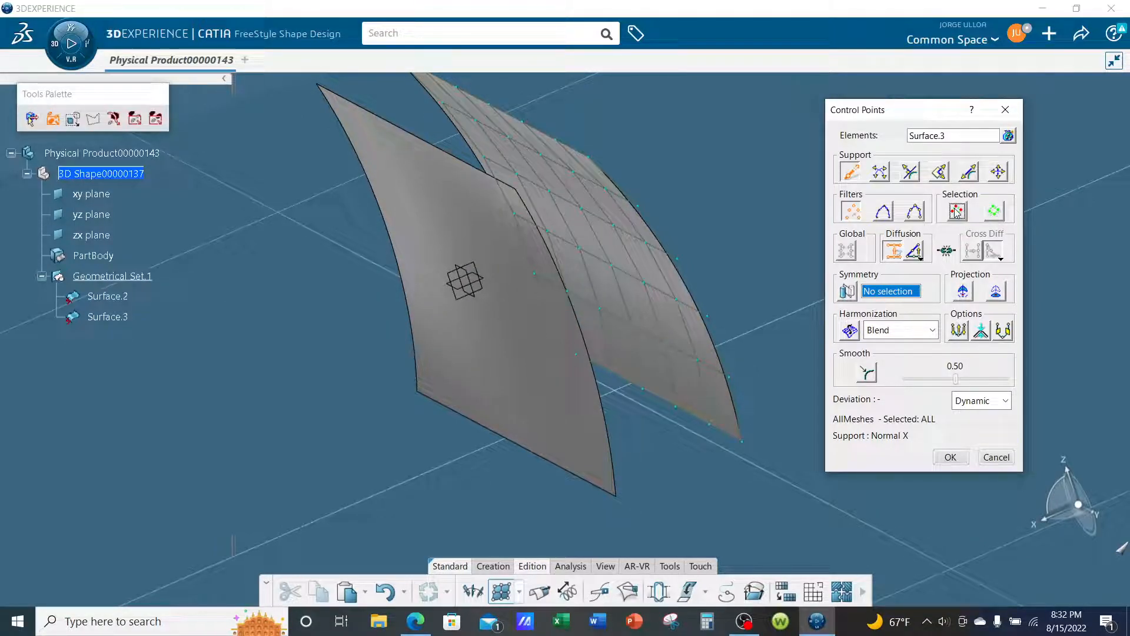
left_click(106, 236)
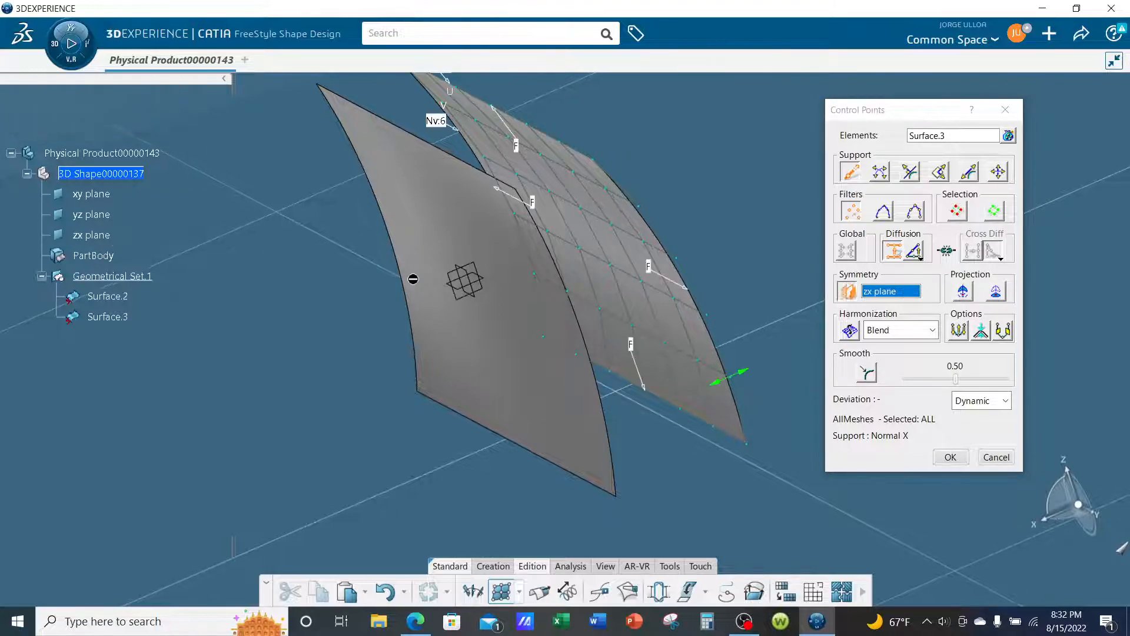
left_click(847, 291)
left_click(958, 212)
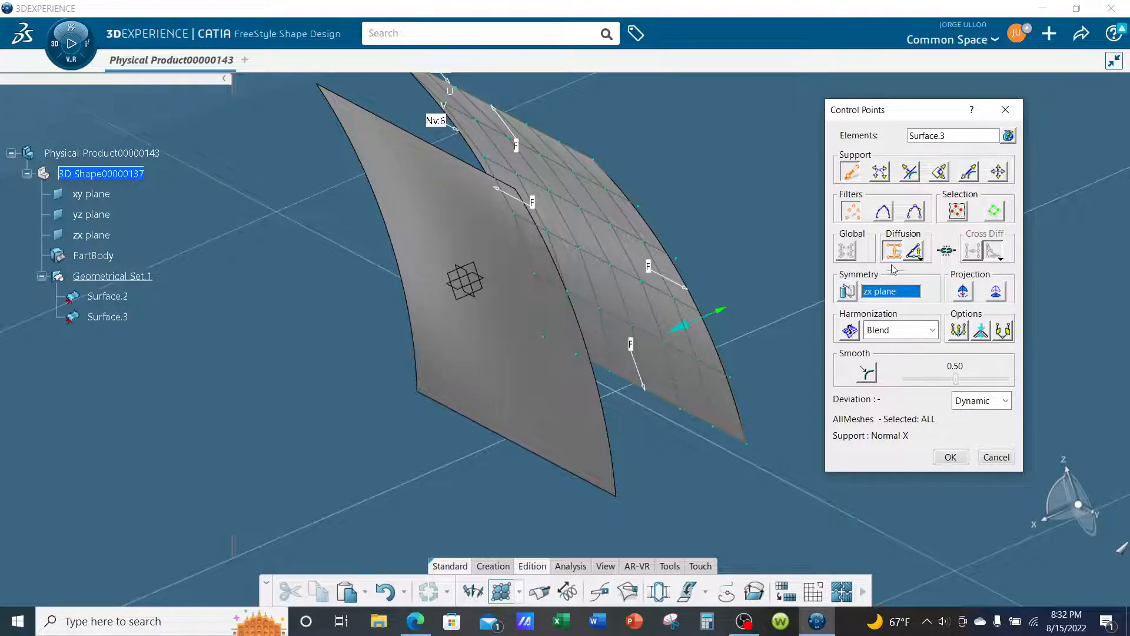
middle_click_drag(706, 398, 891, 472)
left_click(946, 462)
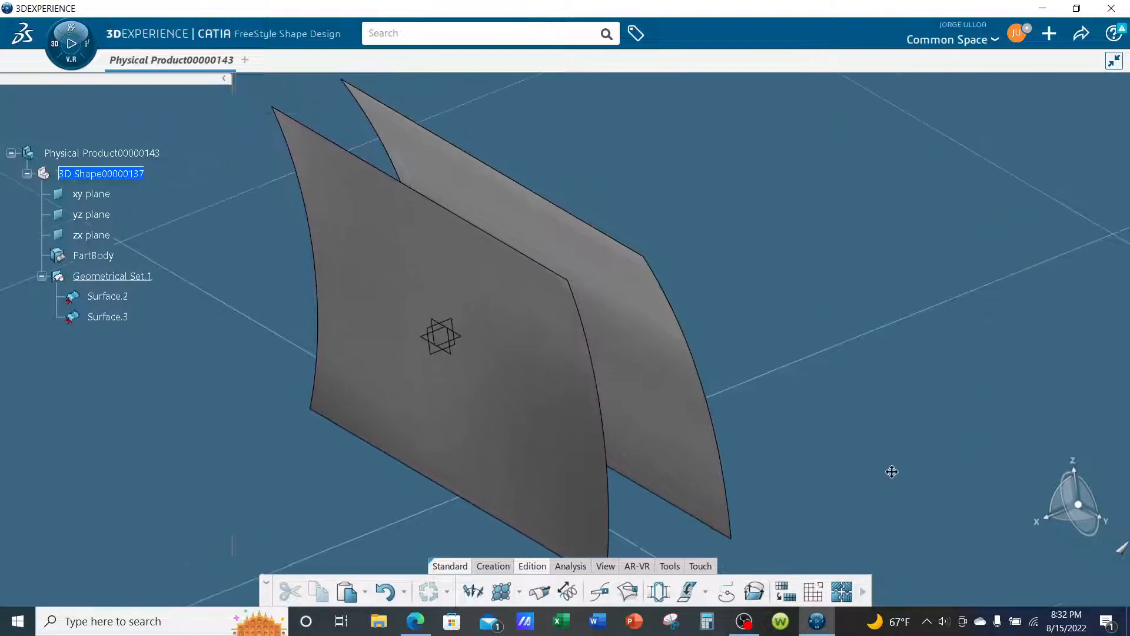
- Start a Styling Fillet with the front surface, Surface.2, and its upper edge as the first support
middle_click_drag(595, 240, 565, 256)
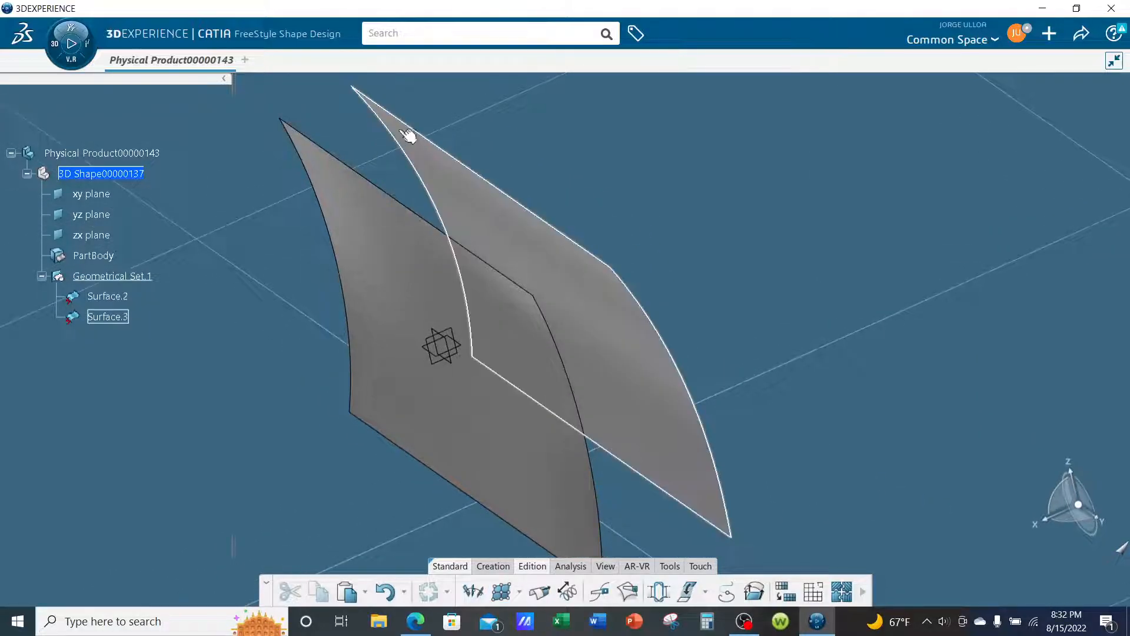
middle_click_drag(397, 215, 898, 405)
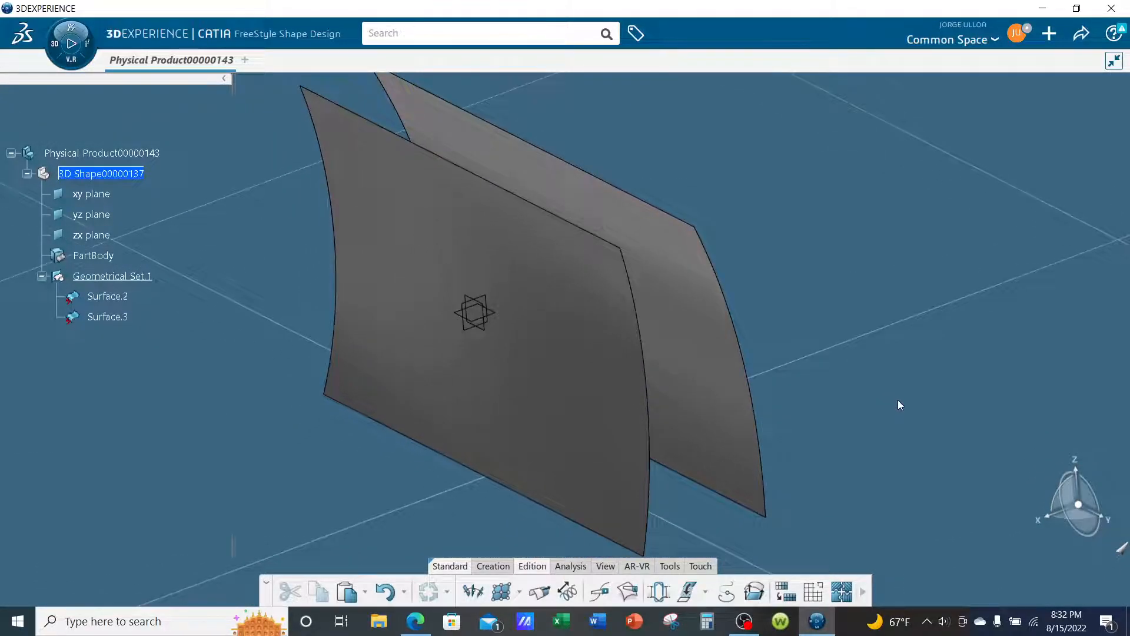
left_click(492, 567)
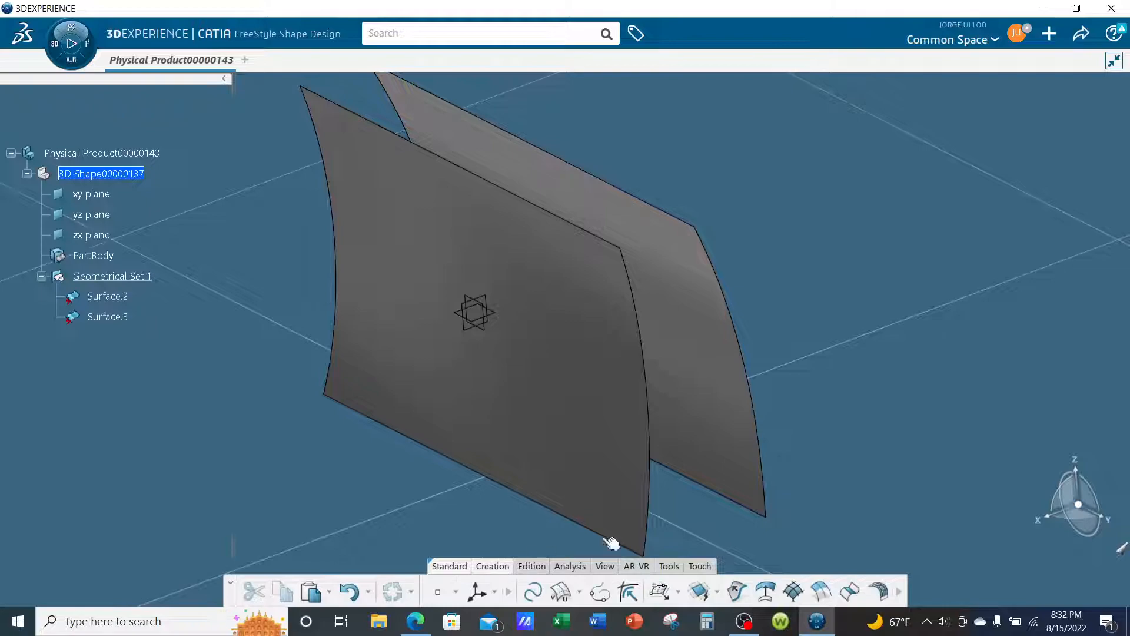
left_click(880, 592)
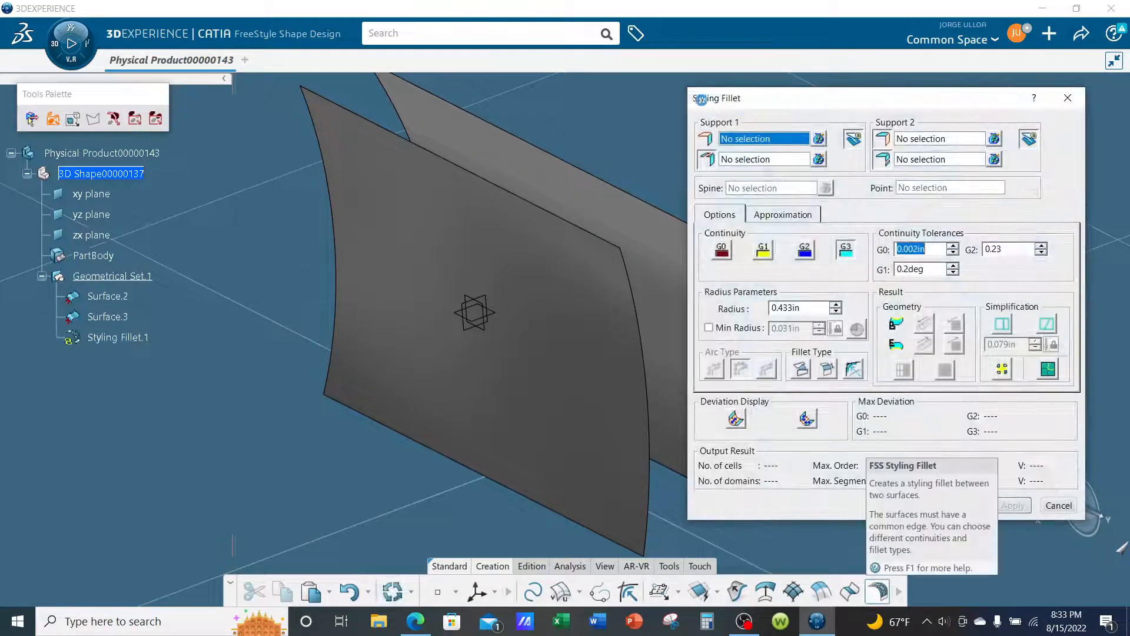
middle_click_drag(563, 144, 533, 173)
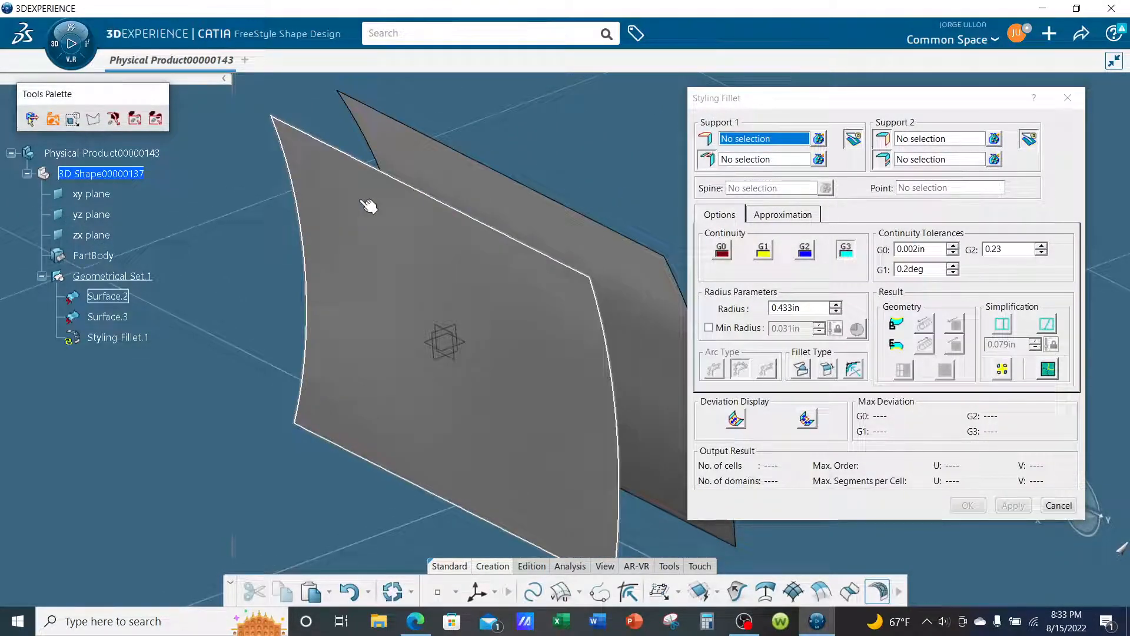
left_click(368, 205)
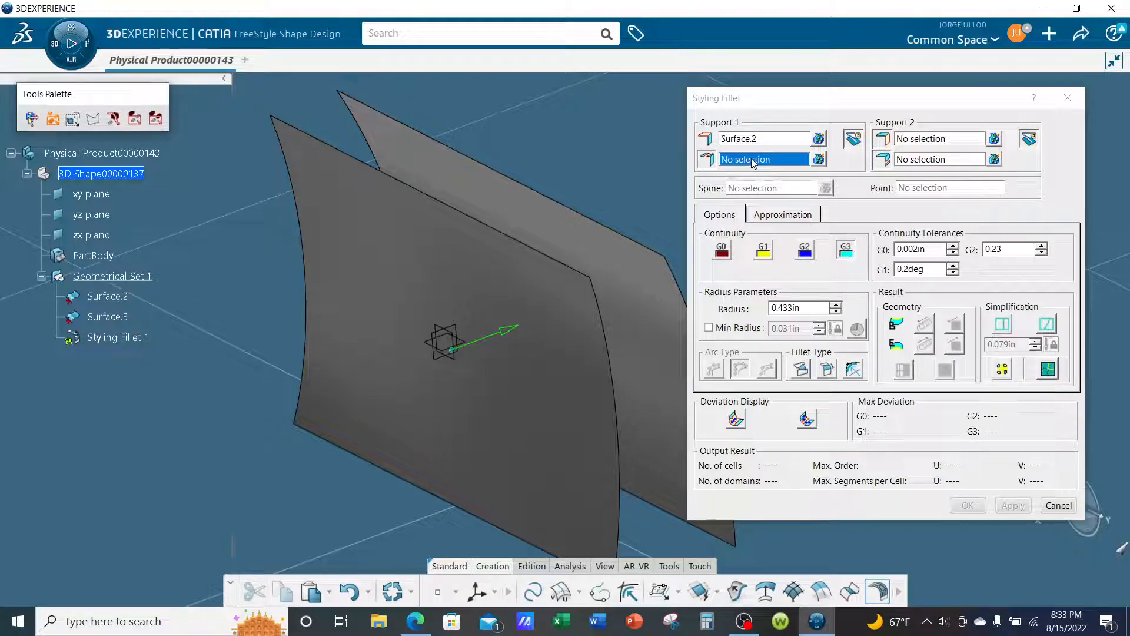
left_click(731, 166)
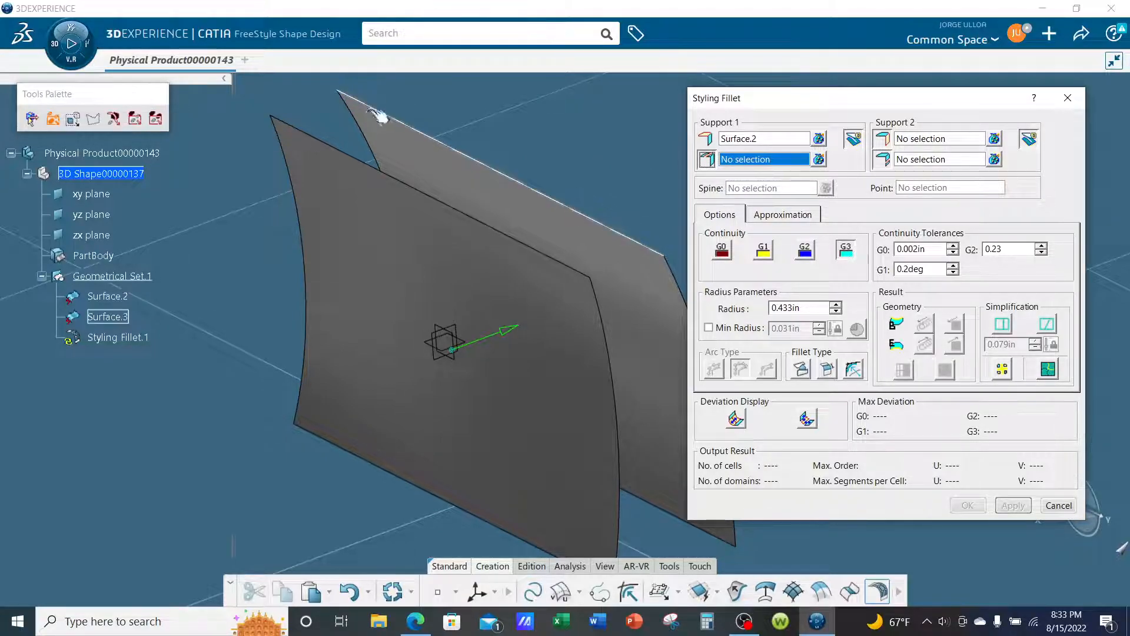
left_click(363, 163)
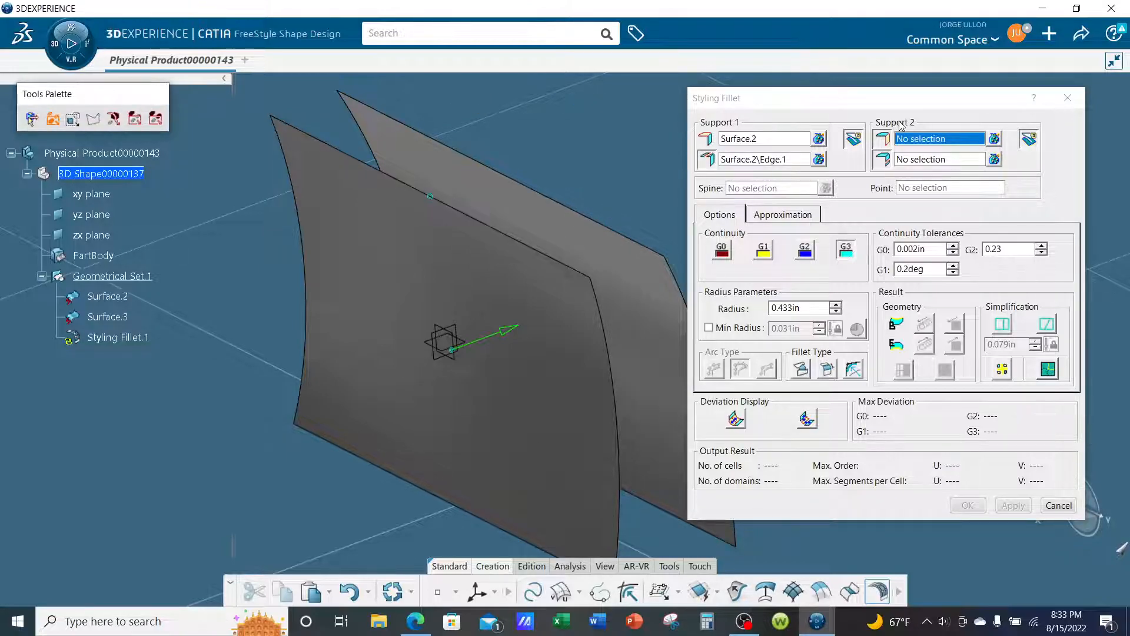
- Set Surface.3 and its upper edge as the second fillet support and apply the fillet with G3 continuity
left_click(559, 206)
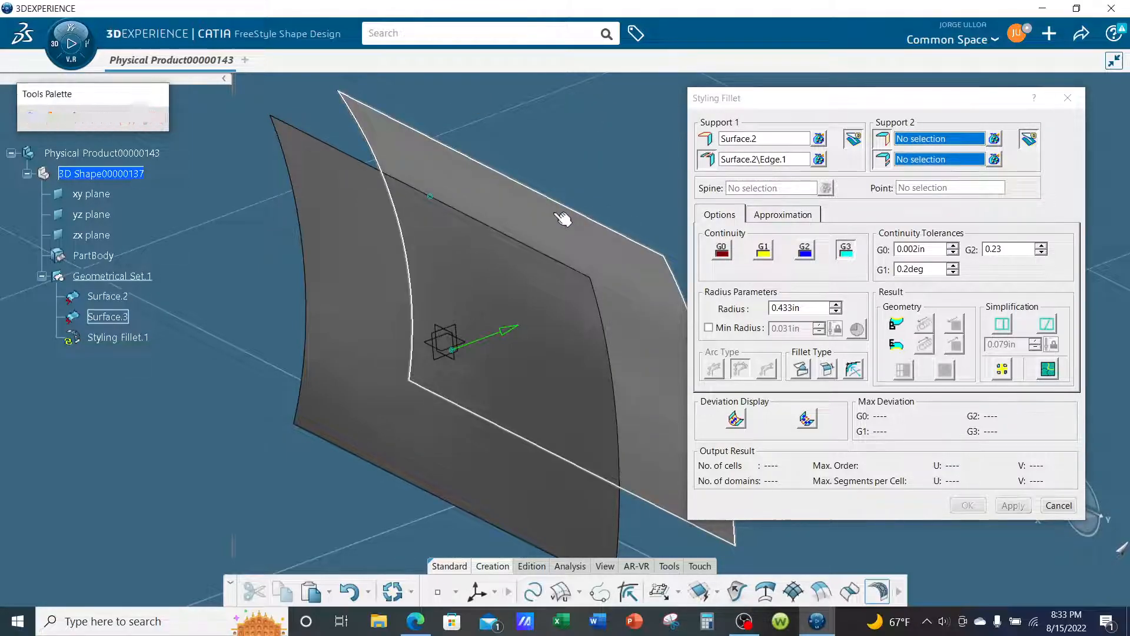
left_click(887, 166)
left_click(887, 166)
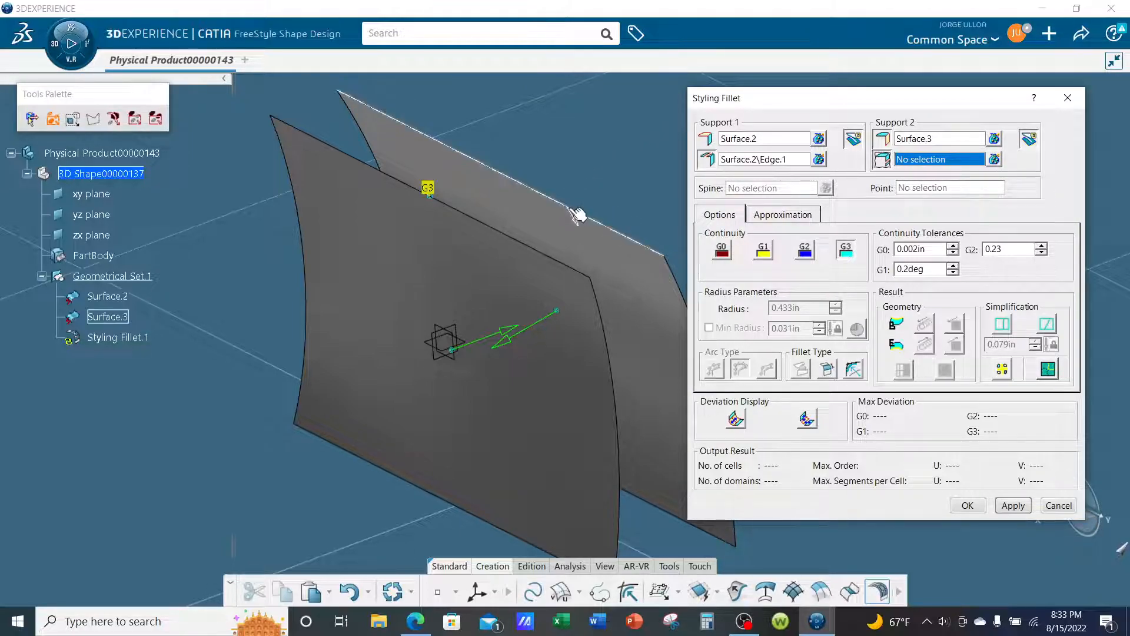
left_click(578, 212)
middle_click_drag(522, 371, 432, 345)
middle_click_drag(559, 340, 581, 332)
left_click(1025, 508)
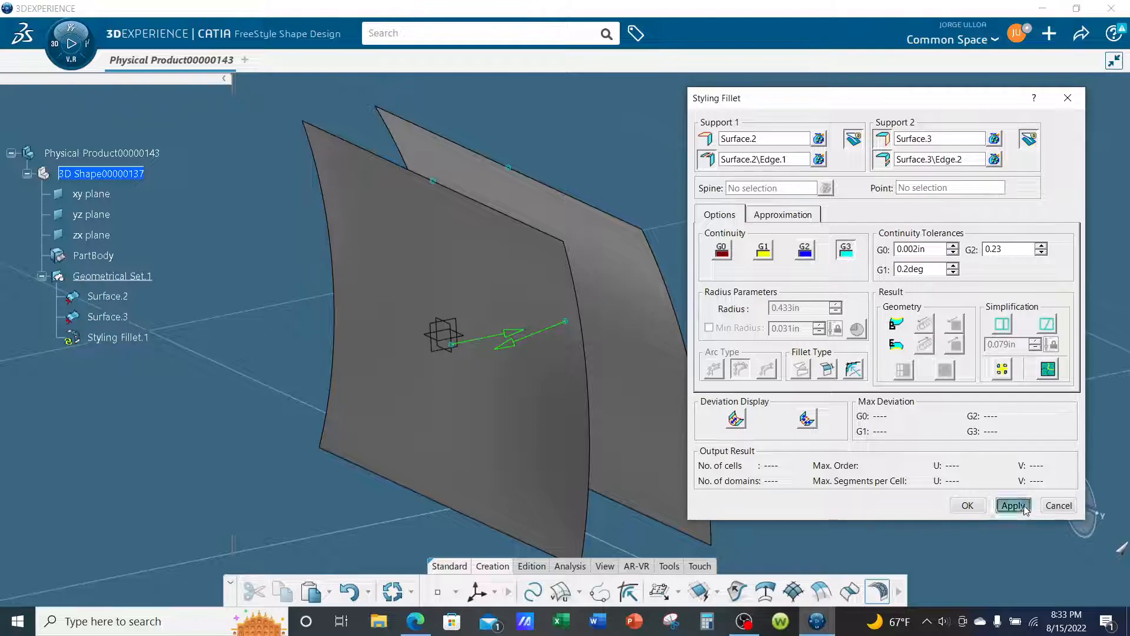
- Apply the styling fillet with G0 continuity and inspect its shape between the two surfaces
middle_click_drag(529, 277, 540, 331)
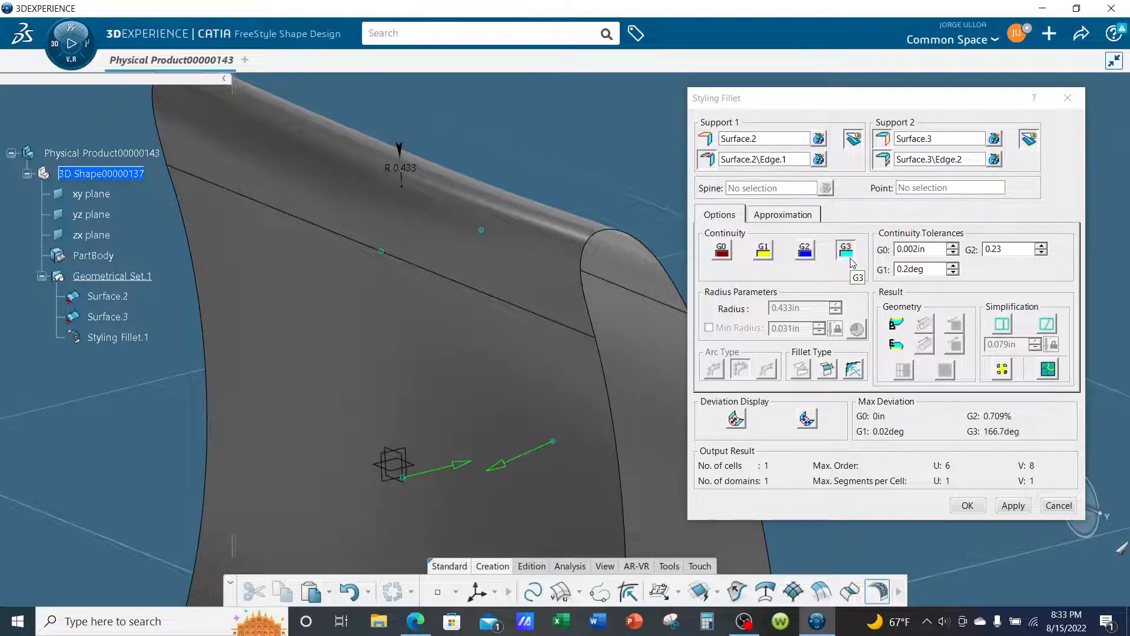
left_click(723, 255)
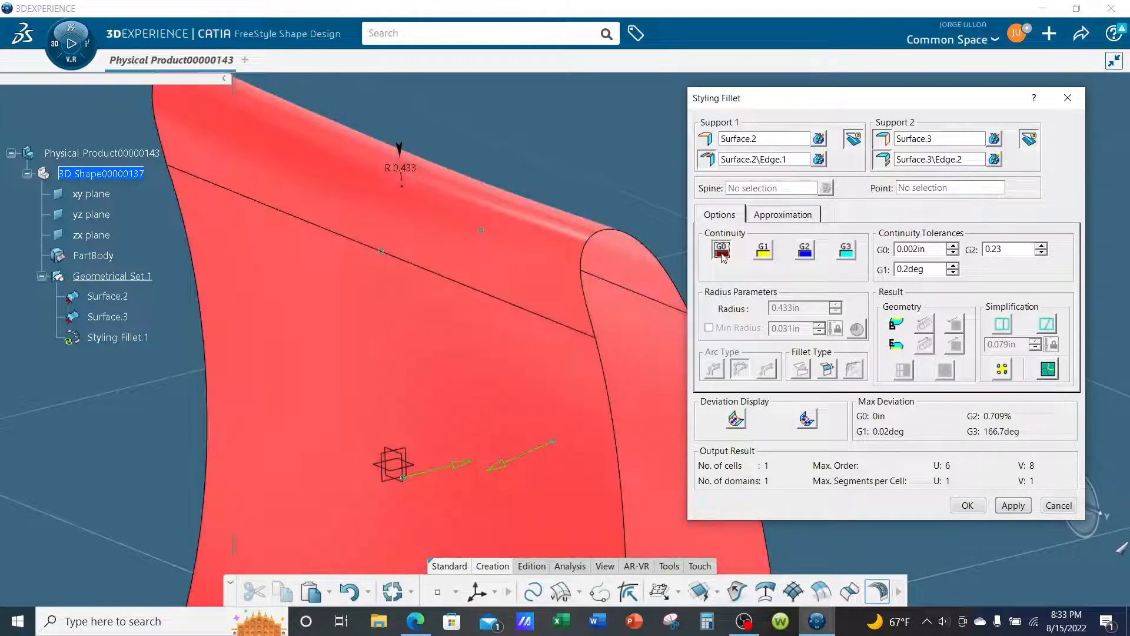
left_click(1013, 505)
mouse_move(482, 295)
middle_mouse_down()
mouse_move(411, 306)
mouse_move(439, 278)
mouse_move(463, 277)
mouse_move(425, 277)
middle_mouse_up()
- Change the fillet's continuity to G1, apply it and inspect the shape
left_click(763, 249)
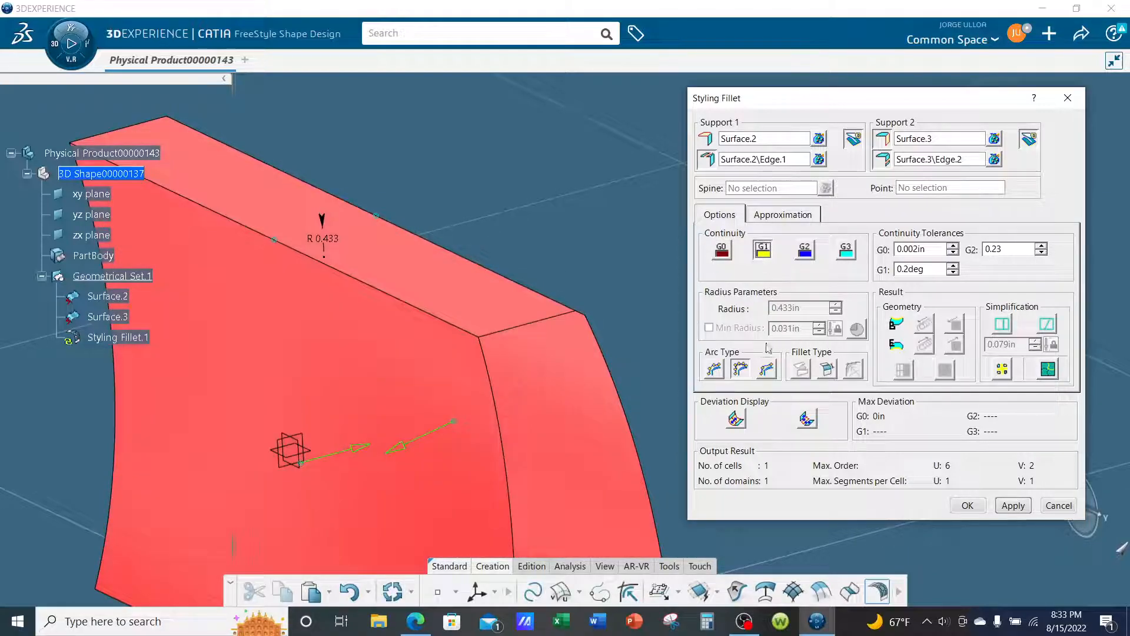
left_click(1023, 510)
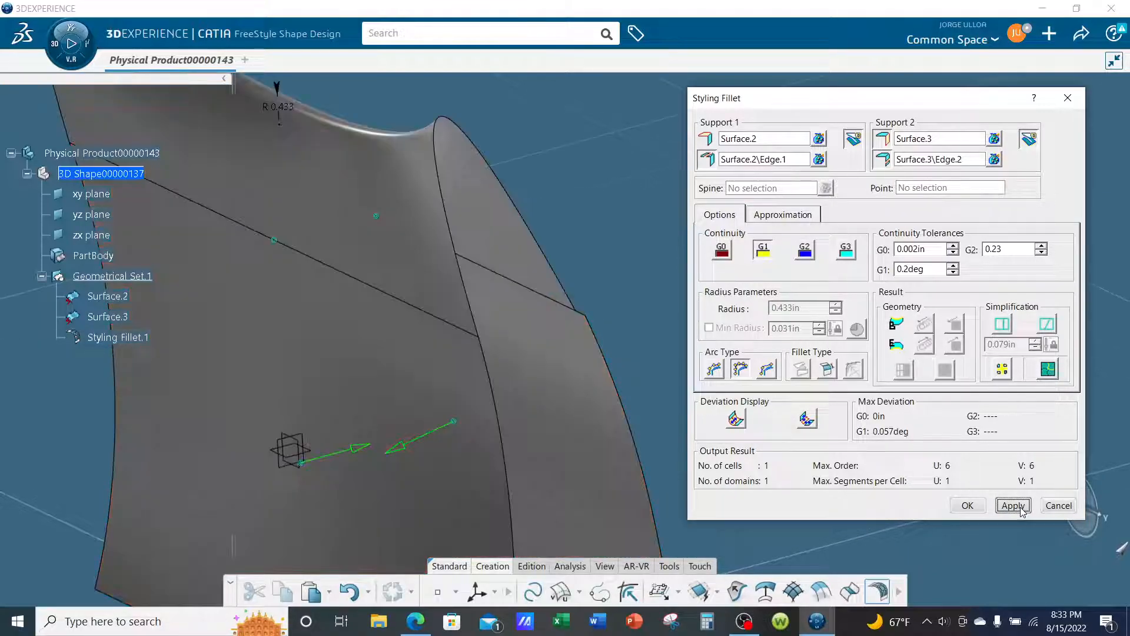
middle_click_drag(535, 372, 608, 404)
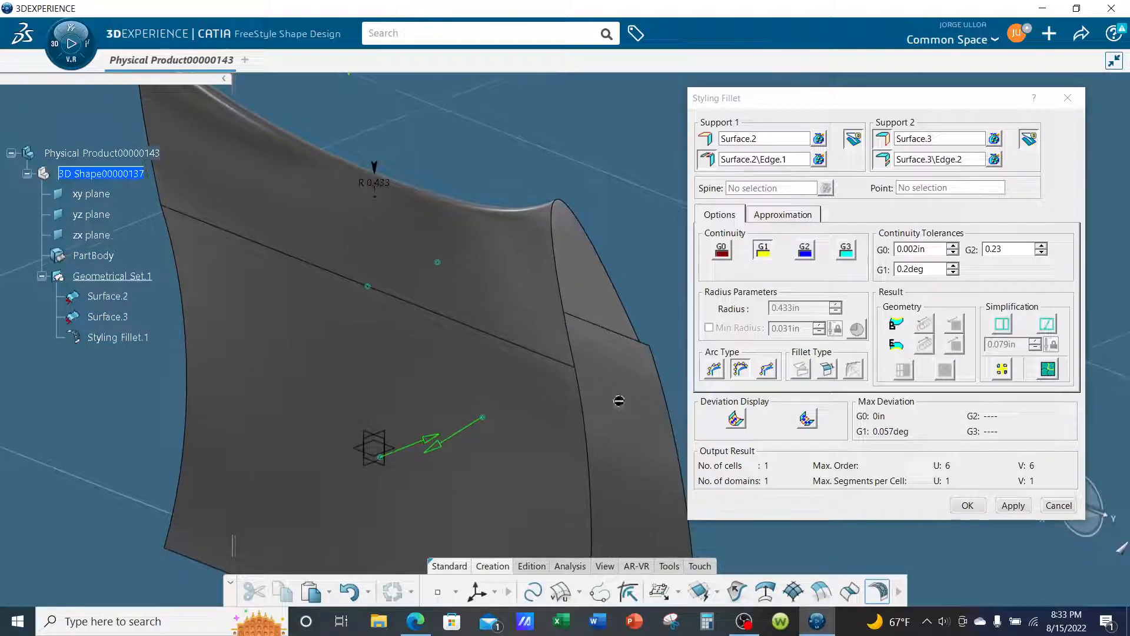
- Change the fillet's continuity to G2, apply it and inspect the shape
left_click(805, 250)
left_click(1013, 505)
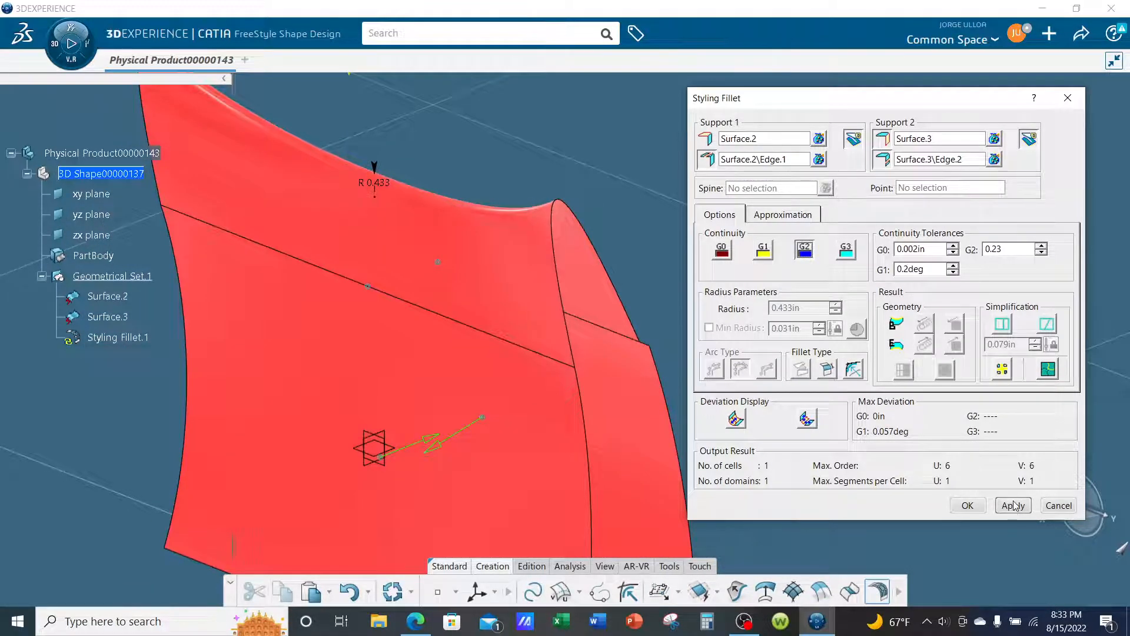
mouse_move(536, 189)
middle_mouse_down()
mouse_move(532, 239)
mouse_move(514, 185)
middle_mouse_up()
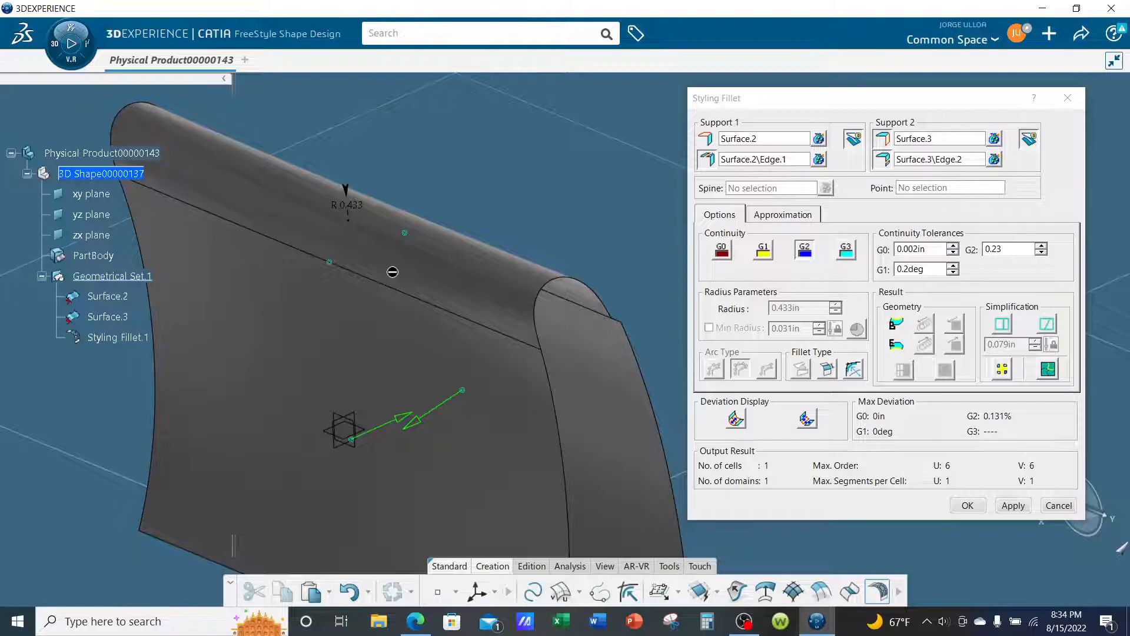
- Set the styling fillet's continuity to G3, apply it and accept the fillet
left_click(847, 252)
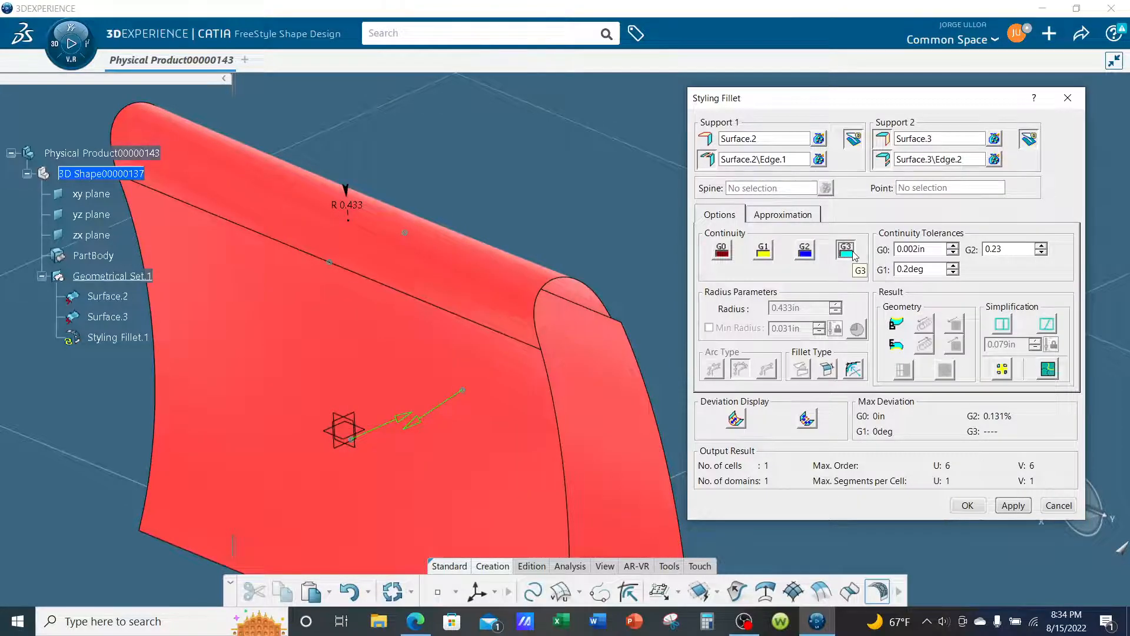
left_click(1025, 510)
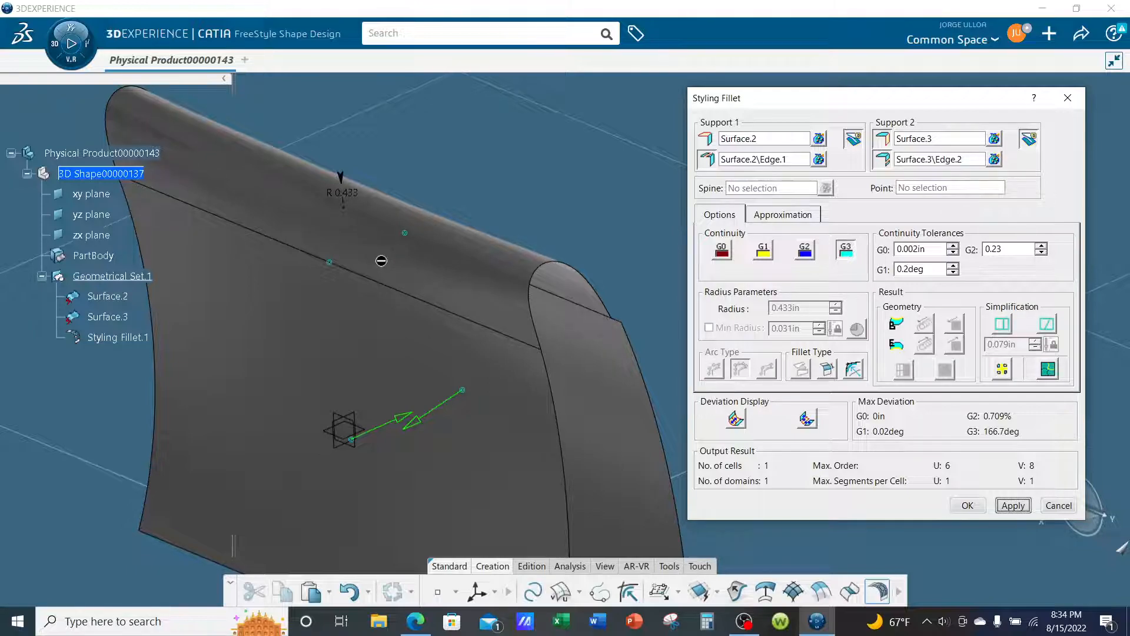
middle_click_drag(465, 333, 498, 318)
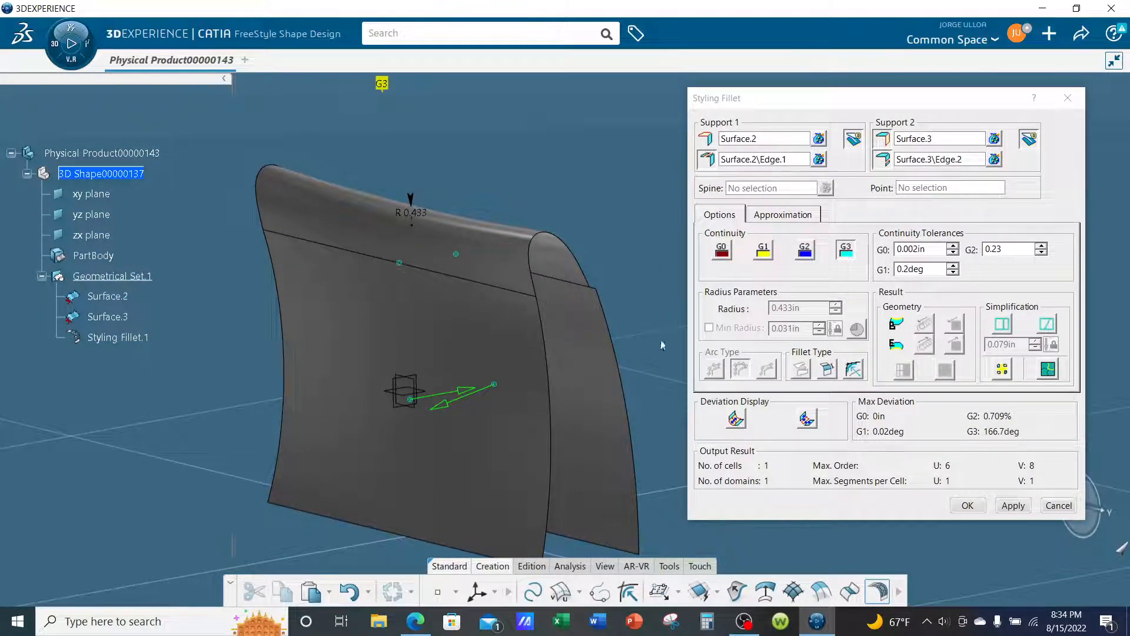
left_click(968, 505)
- Make XY the privileged plane of the robot
middle_click_drag(789, 457, 956, 439)
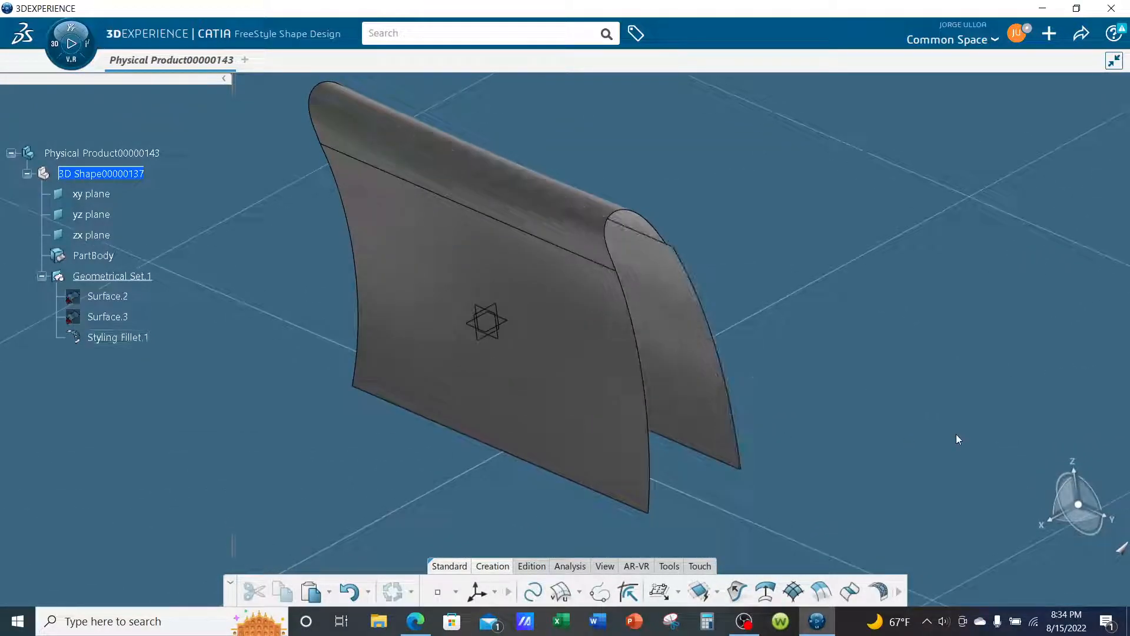
right_click(1051, 480)
left_click(1058, 493)
right_click(1073, 501)
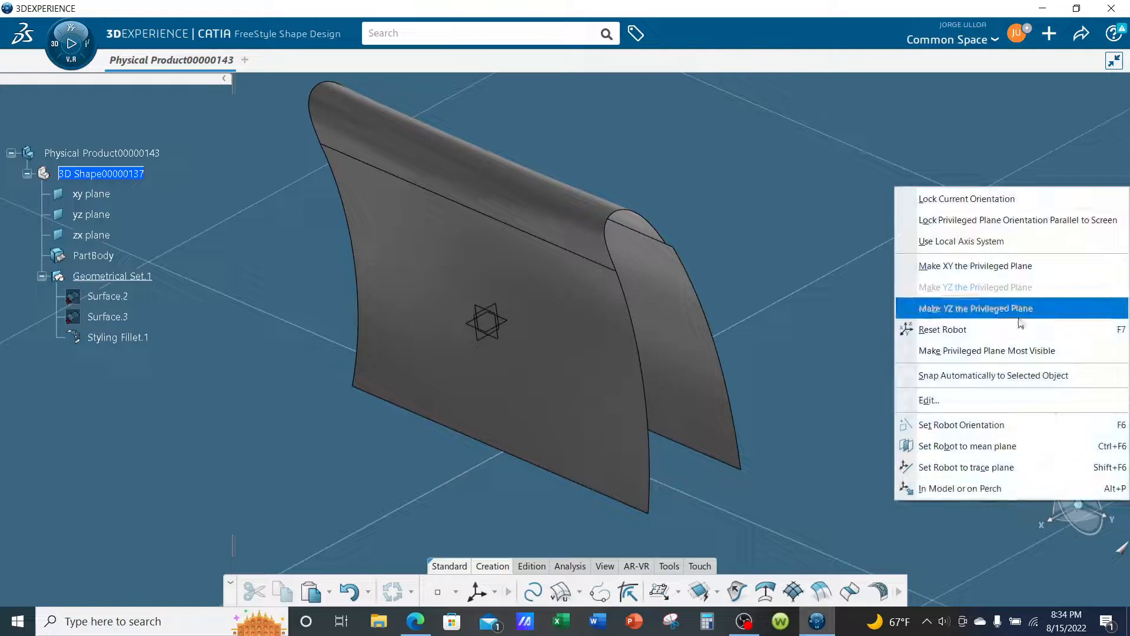
left_click(984, 266)
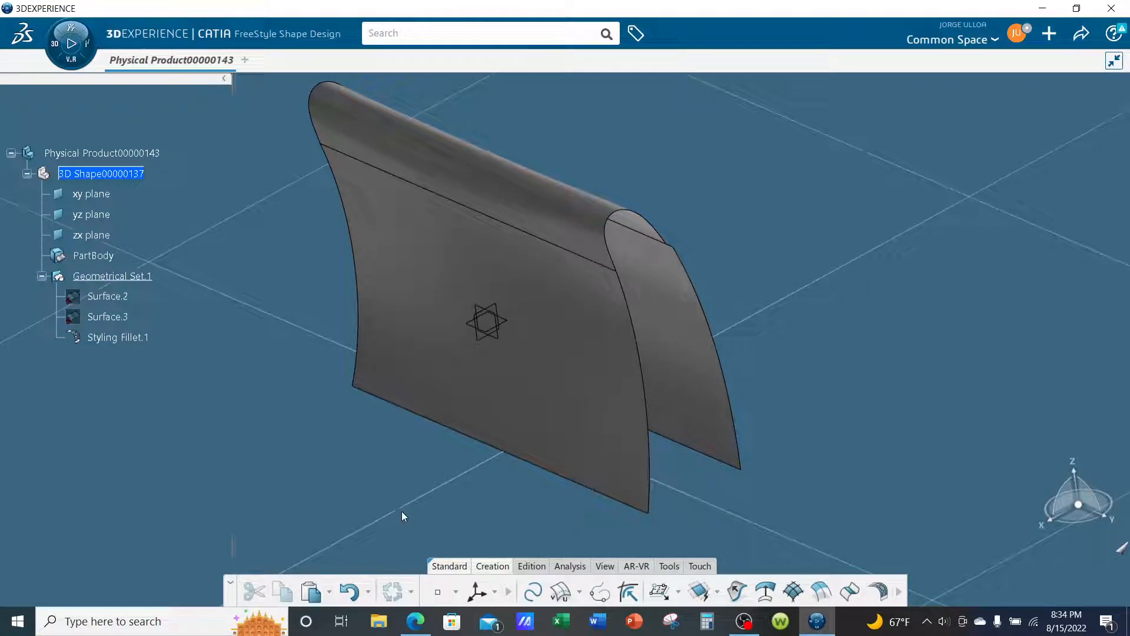
- Create a Unified Patch about 7.66 by 14.27 in on the horizontal robot plane, extending beyond the filleted surfaces on all sides
left_click(660, 592)
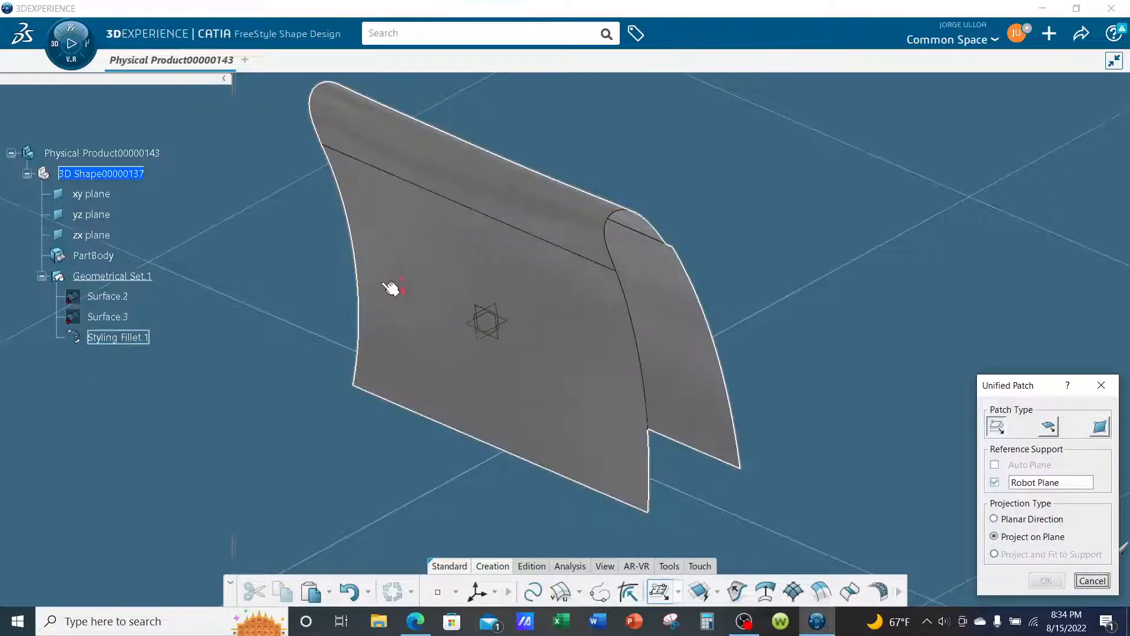
left_click(325, 230)
middle_click_drag(431, 350, 583, 475)
left_click(802, 498)
middle_click_drag(512, 284, 453, 378)
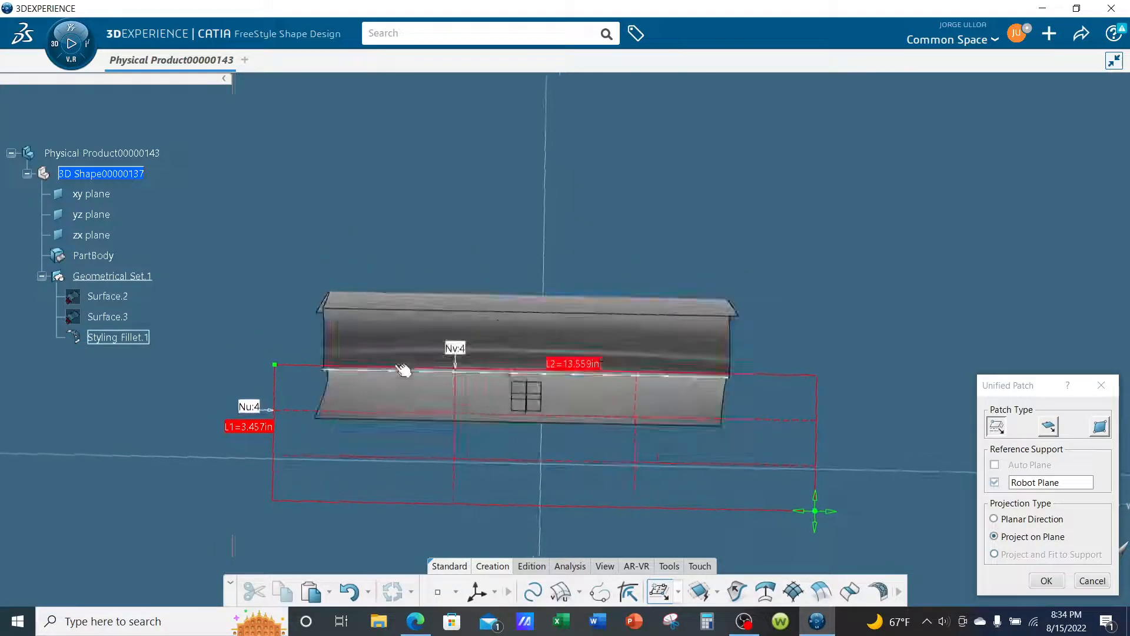
left_click_drag(274, 366, 248, 192)
middle_click_drag(457, 404, 402, 289)
middle_click_drag(544, 445, 577, 363)
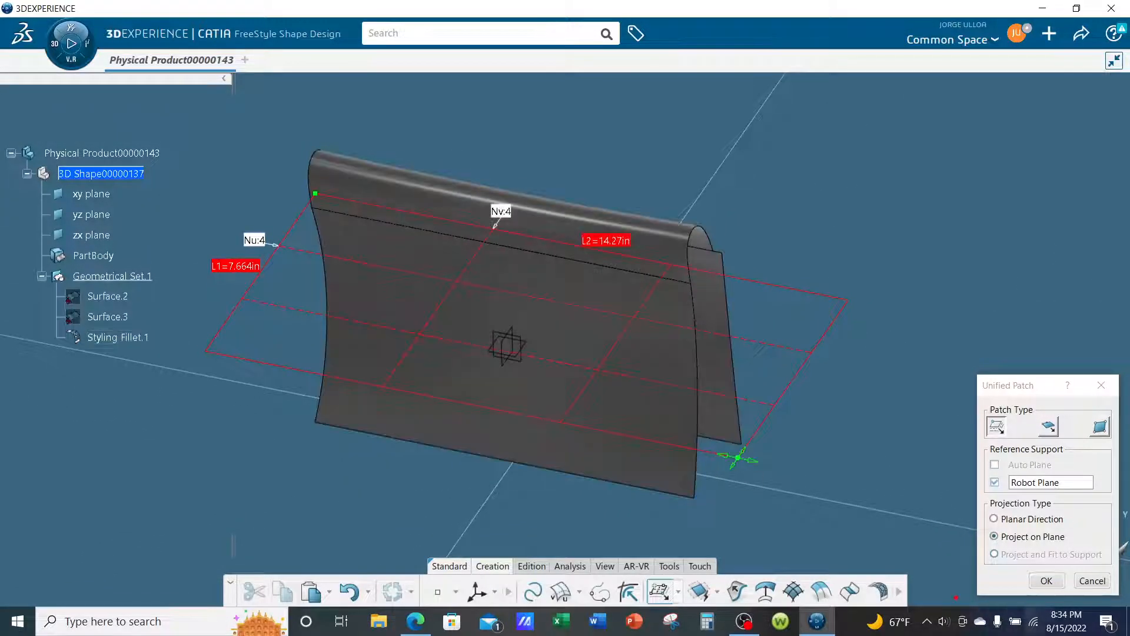
left_click(1045, 580)
middle_click_drag(763, 443, 751, 486)
left_click(688, 379)
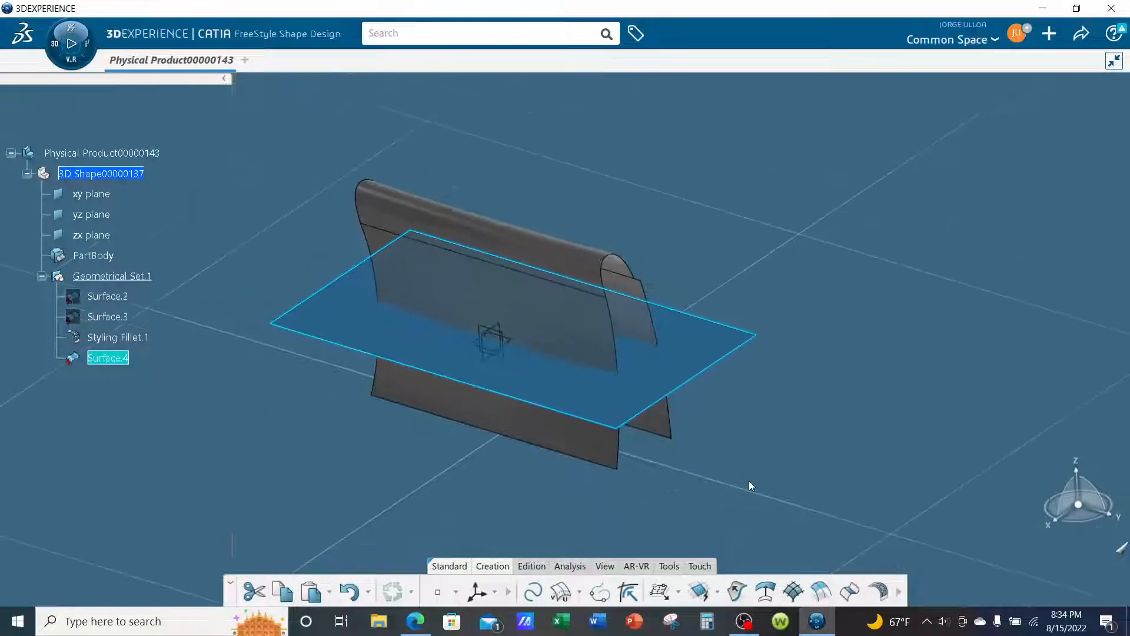
left_click(794, 592)
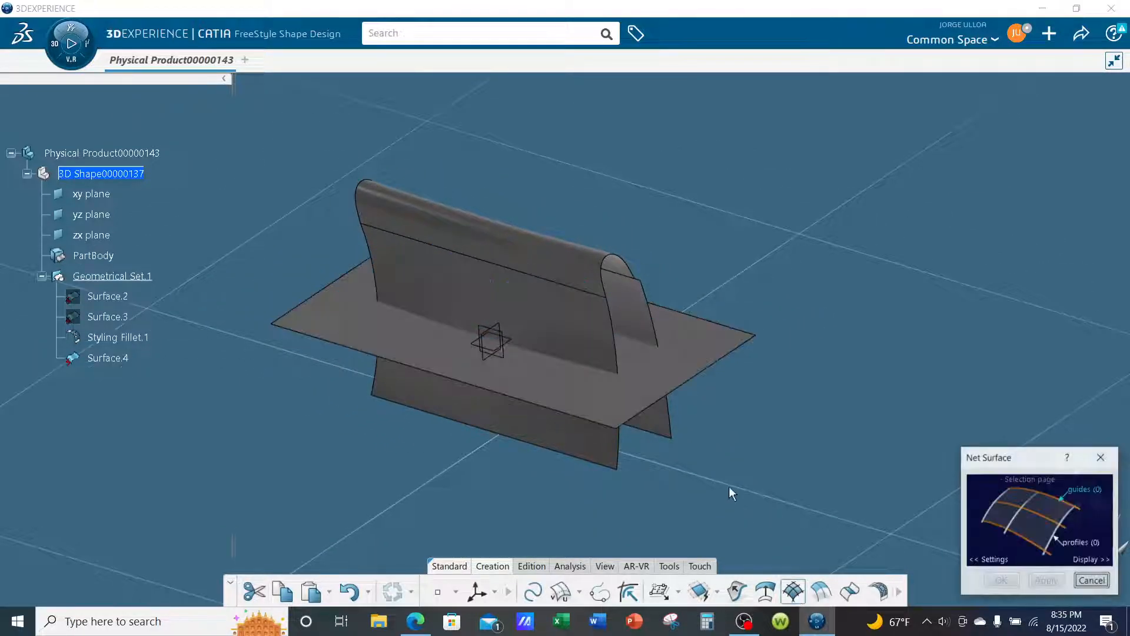
left_click(1101, 457)
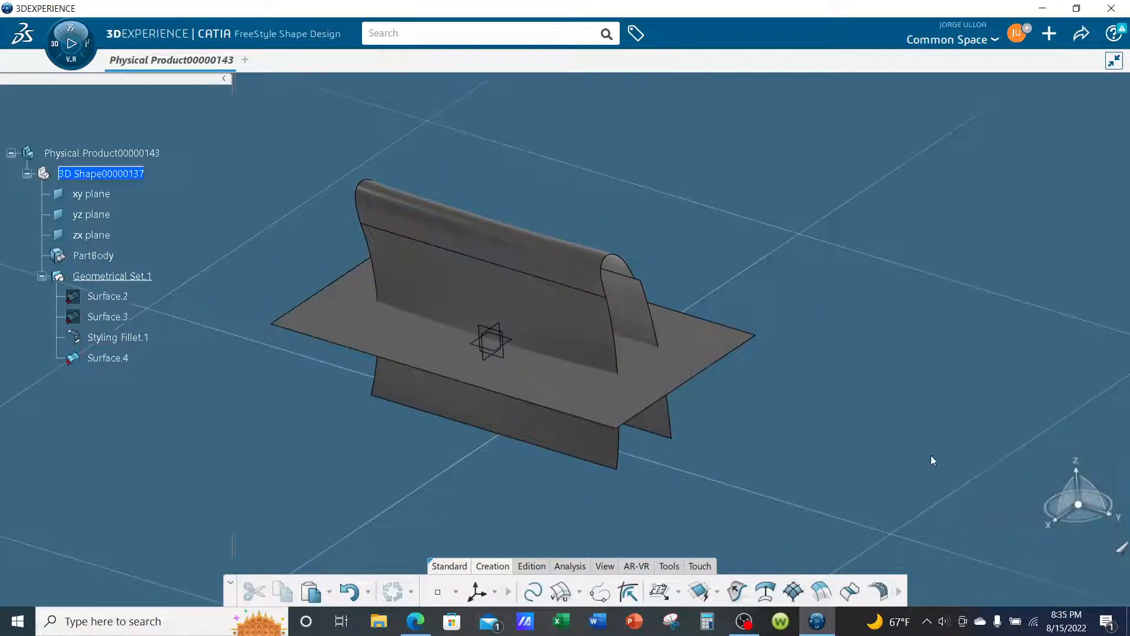
- Edit the flat patch with Control Points, moving all its points down along the Z normal to the base of the filleted surfaces
left_click(535, 567)
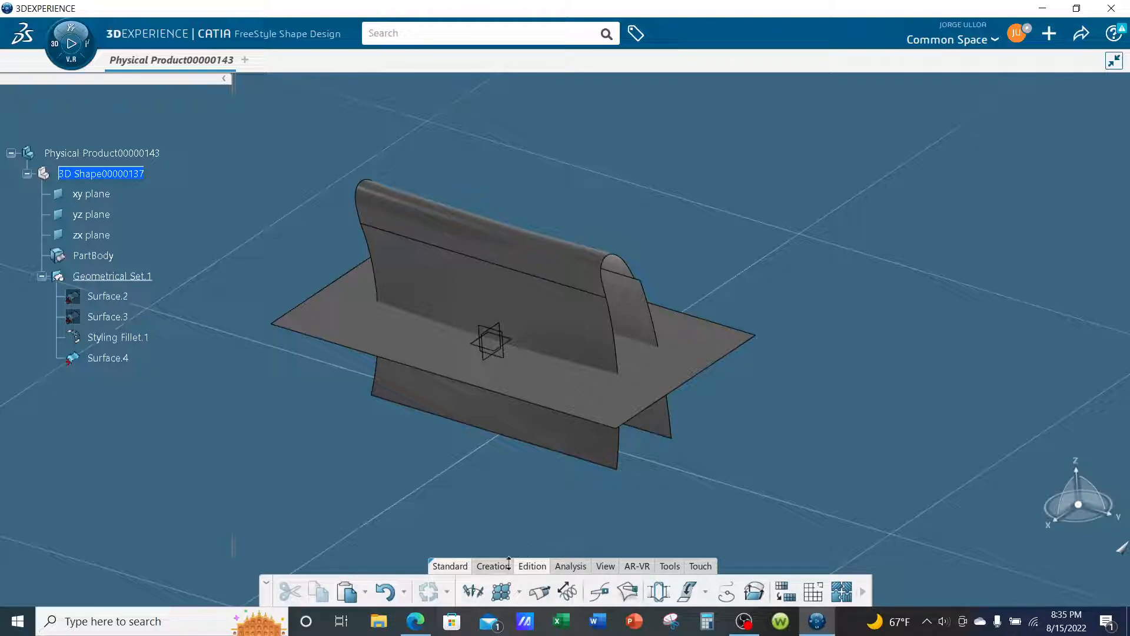
left_click(502, 593)
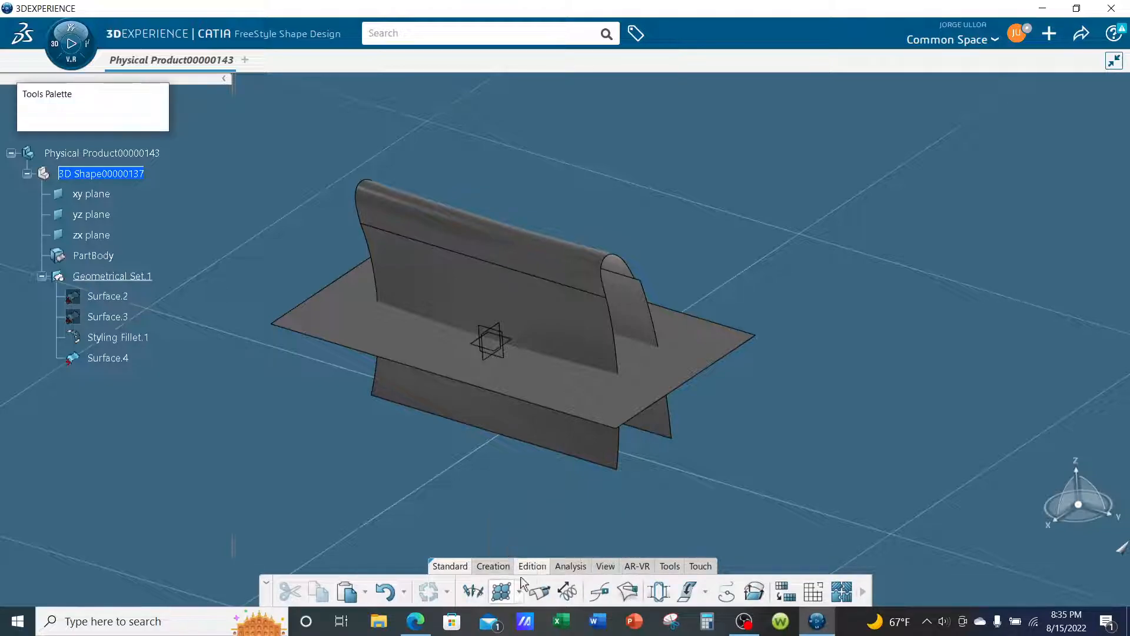
left_click(655, 385)
middle_click_drag(650, 458, 601, 454)
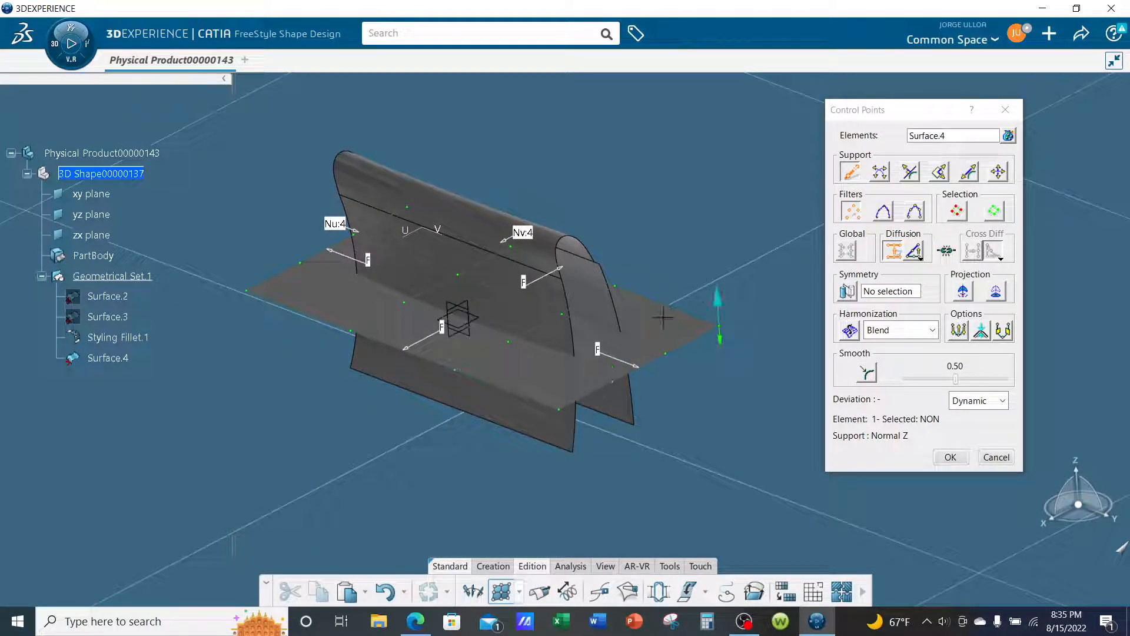
left_click(956, 212)
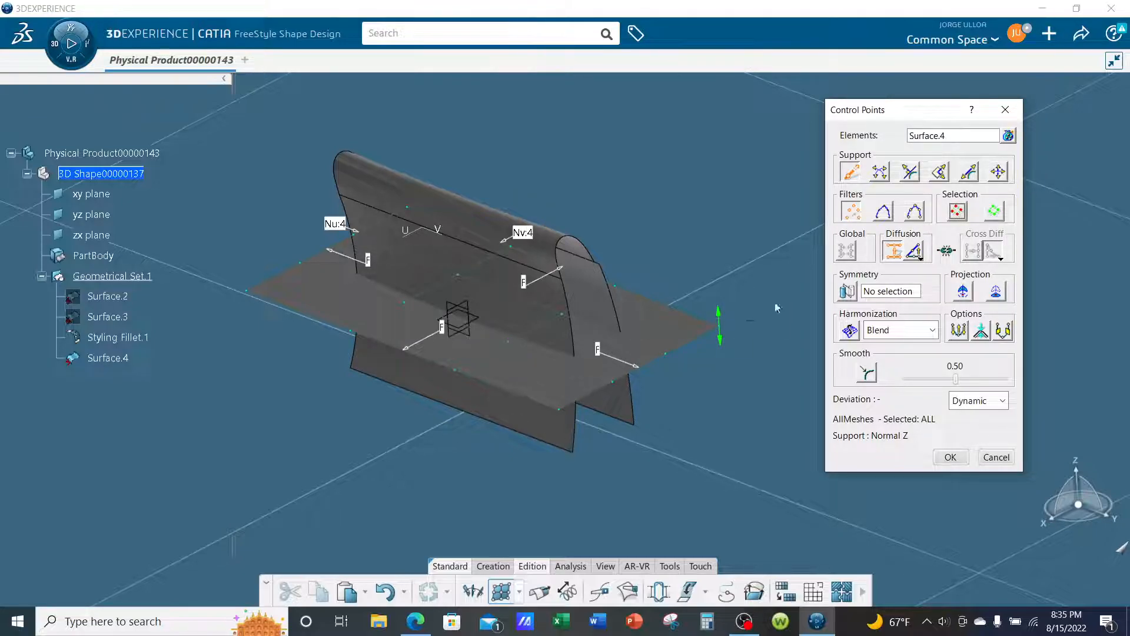
left_click_drag(677, 374, 677, 385)
left_click_drag(678, 424, 673, 453)
mouse_move(676, 399)
middle_mouse_down()
mouse_move(500, 356)
mouse_move(662, 403)
mouse_move(670, 391)
middle_mouse_up()
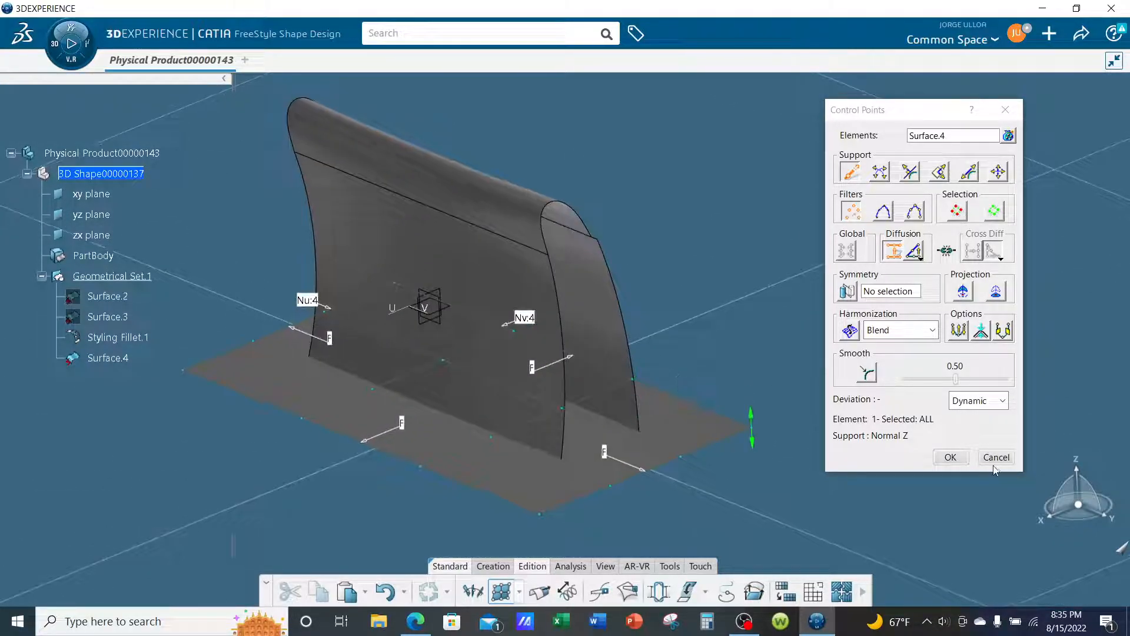
- Accept the horizontal patch's control point edit and make XZ the privileged plane of the robot
left_click(951, 458)
middle_click_drag(883, 455, 732, 371)
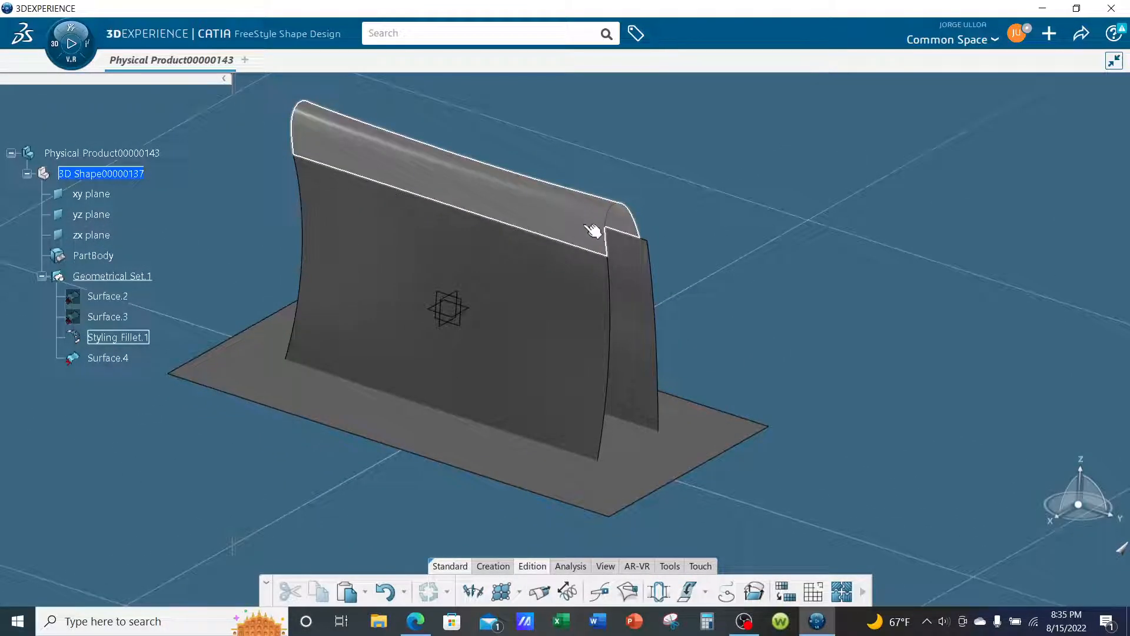
middle_click_drag(724, 419, 897, 362)
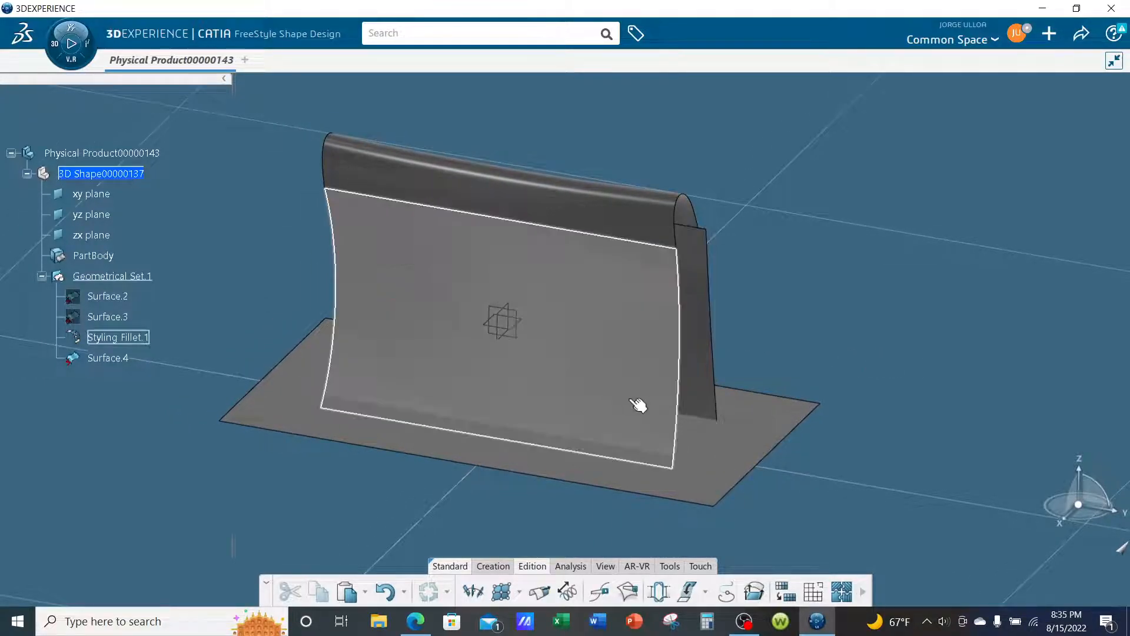
right_click(1071, 494)
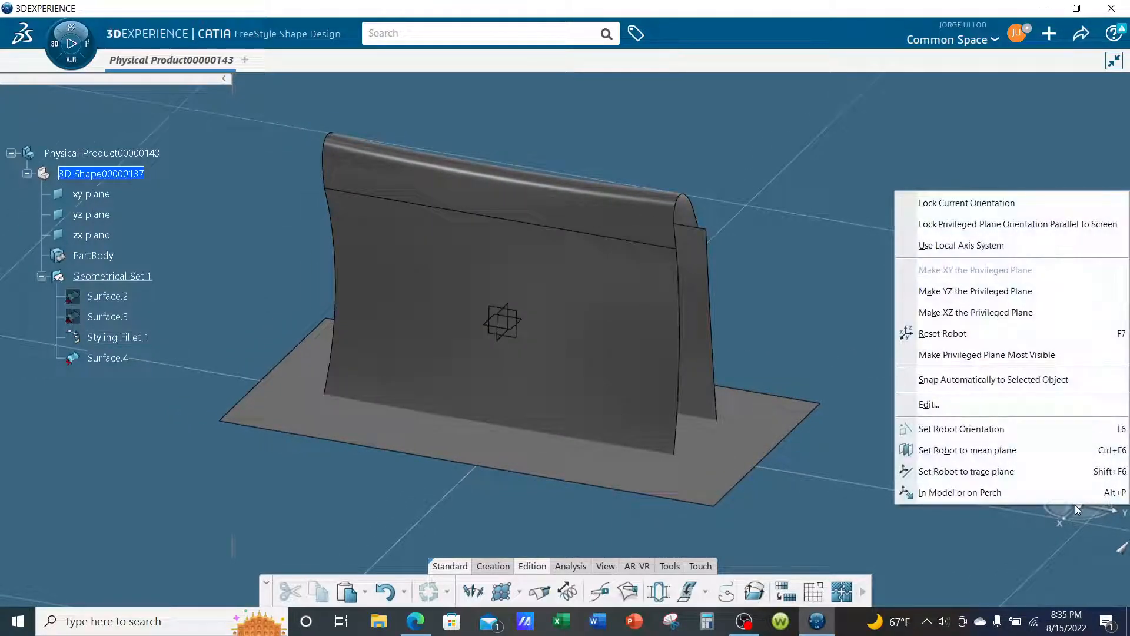
left_click(965, 318)
- Create a vertical Unified Patch on the XZ robot plane, sized to extend past the filleted surfaces' profile on every side
middle_click_drag(800, 357, 628, 405)
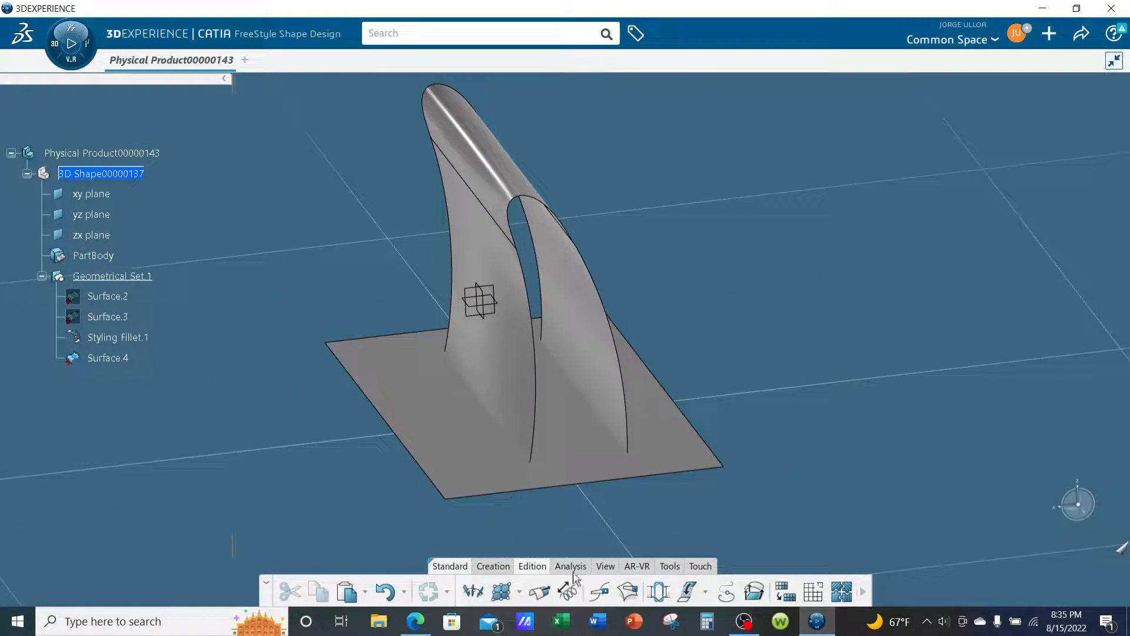
left_click(499, 567)
left_click(660, 591)
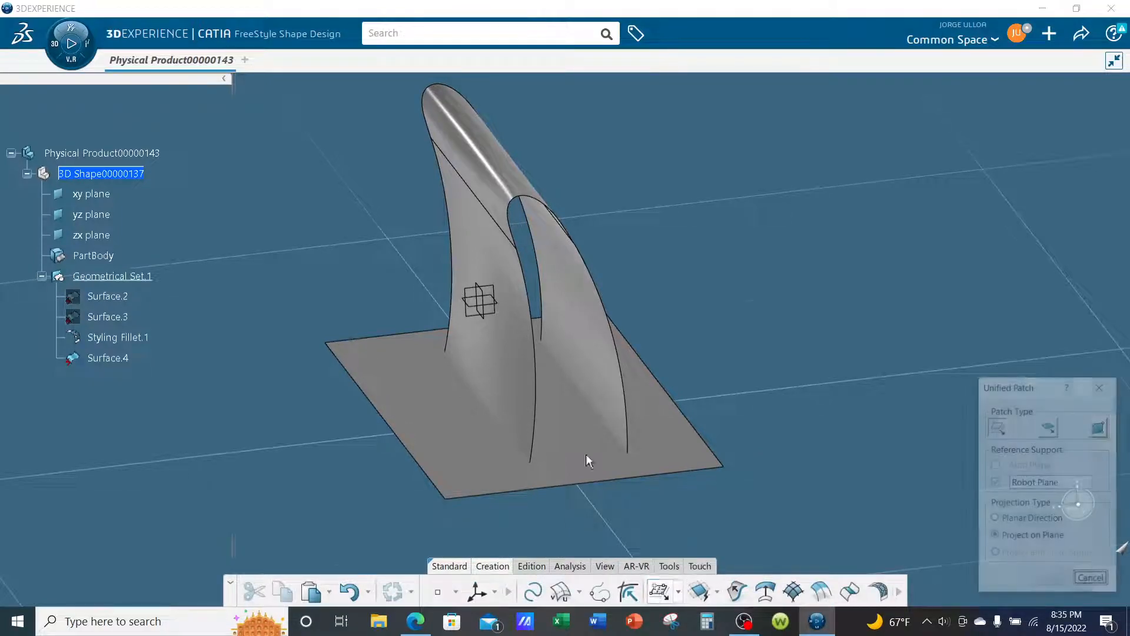
left_click(761, 499)
middle_click_drag(493, 369, 512, 328)
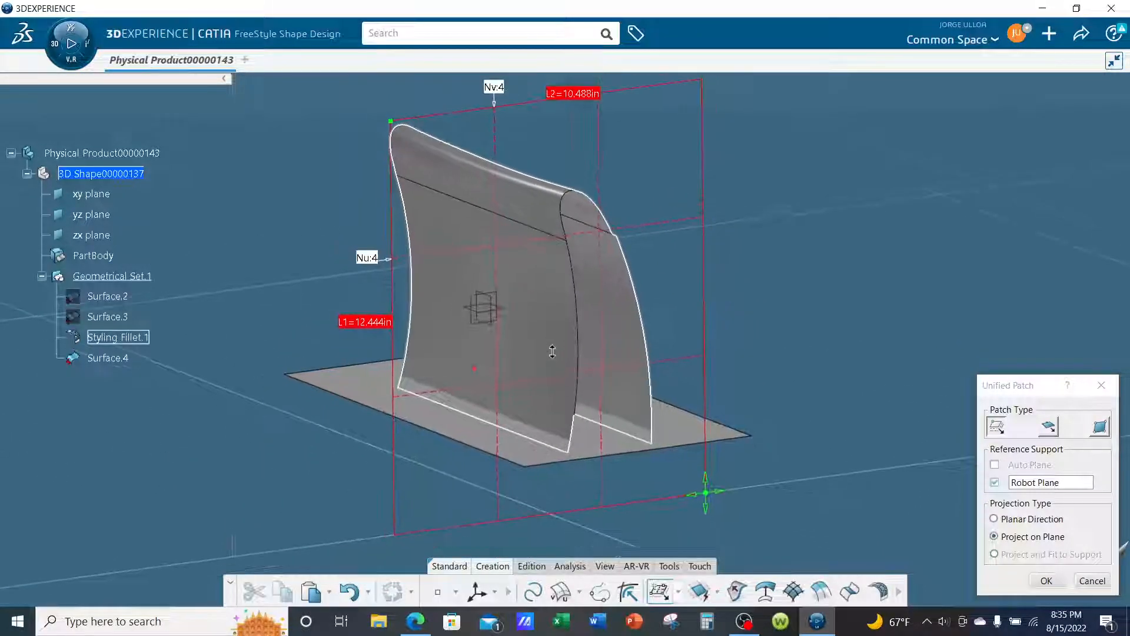
left_click_drag(707, 494, 685, 472)
middle_click_drag(684, 473, 590, 338)
left_click_drag(390, 96, 431, 116)
left_click_drag(711, 511, 655, 455)
middle_click_drag(591, 429, 474, 419)
left_click_drag(662, 451, 622, 453)
key("Return")
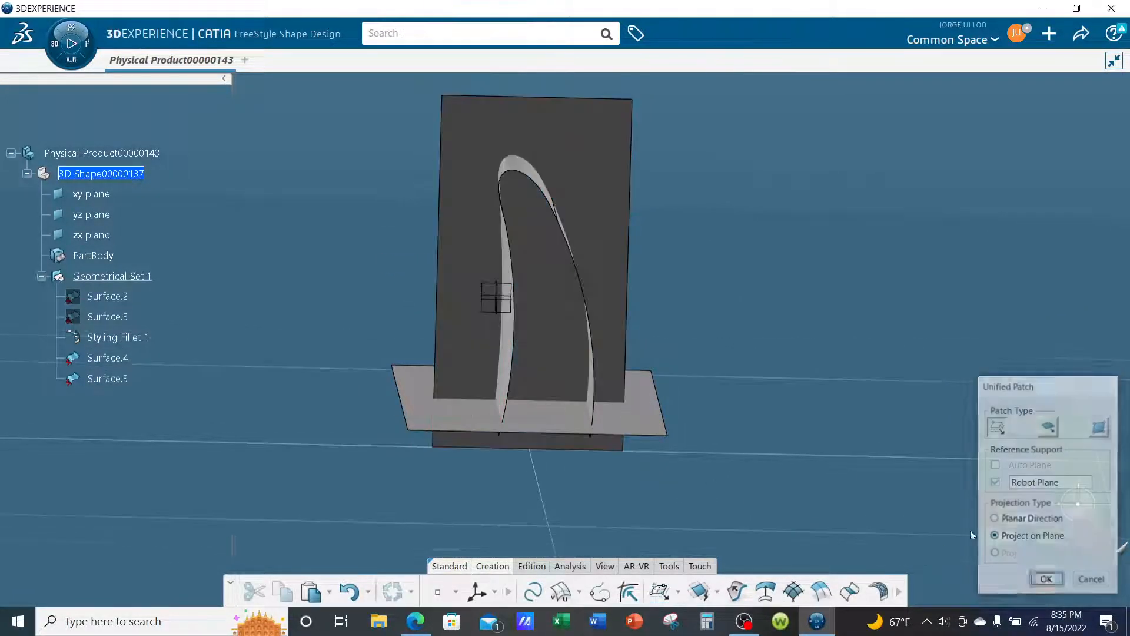
- Open the vertical patch in Control Points and move all its points along the Y normal toward one end of the filleted surfaces
middle_click_drag(620, 419, 776, 422)
middle_click_drag(662, 394, 671, 387)
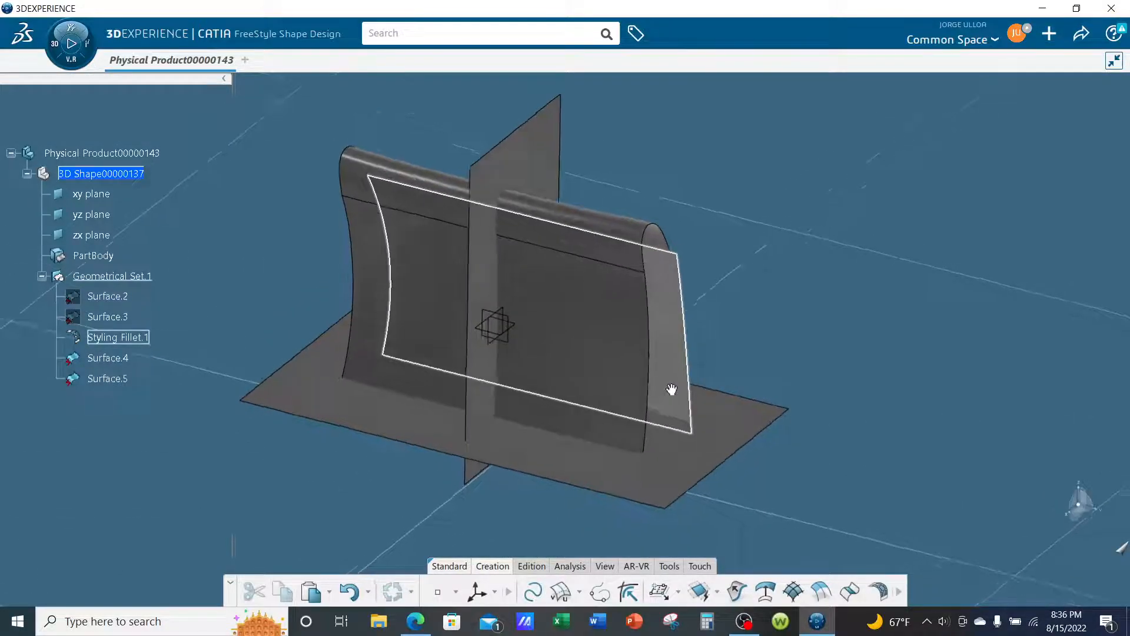
left_click(542, 166)
left_click(533, 565)
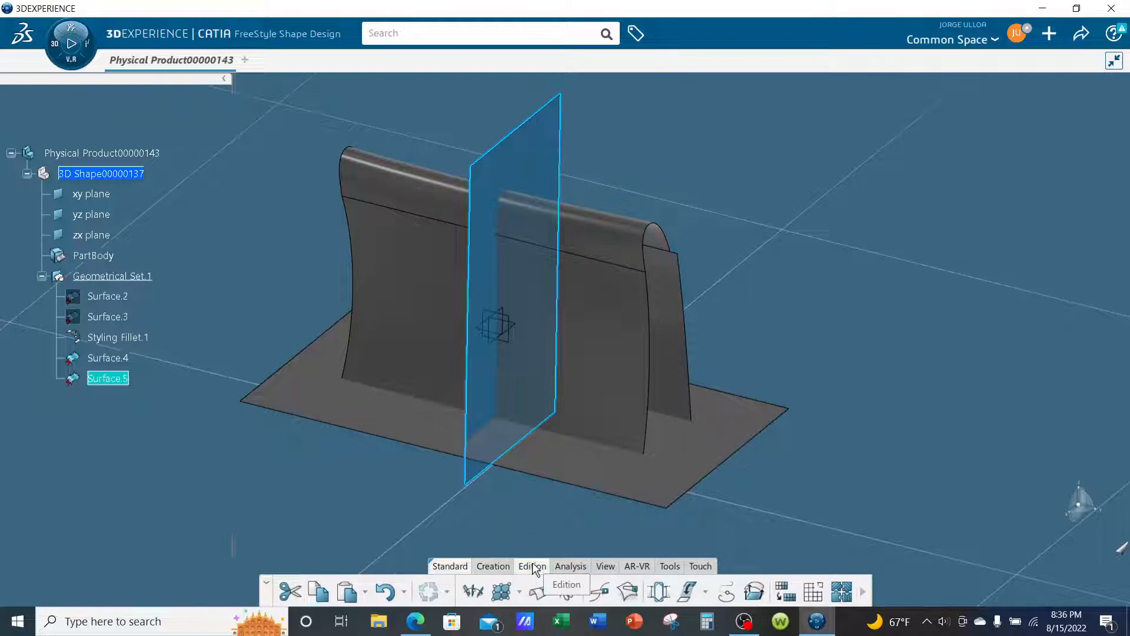
left_click(501, 592)
middle_click_drag(733, 296, 676, 306)
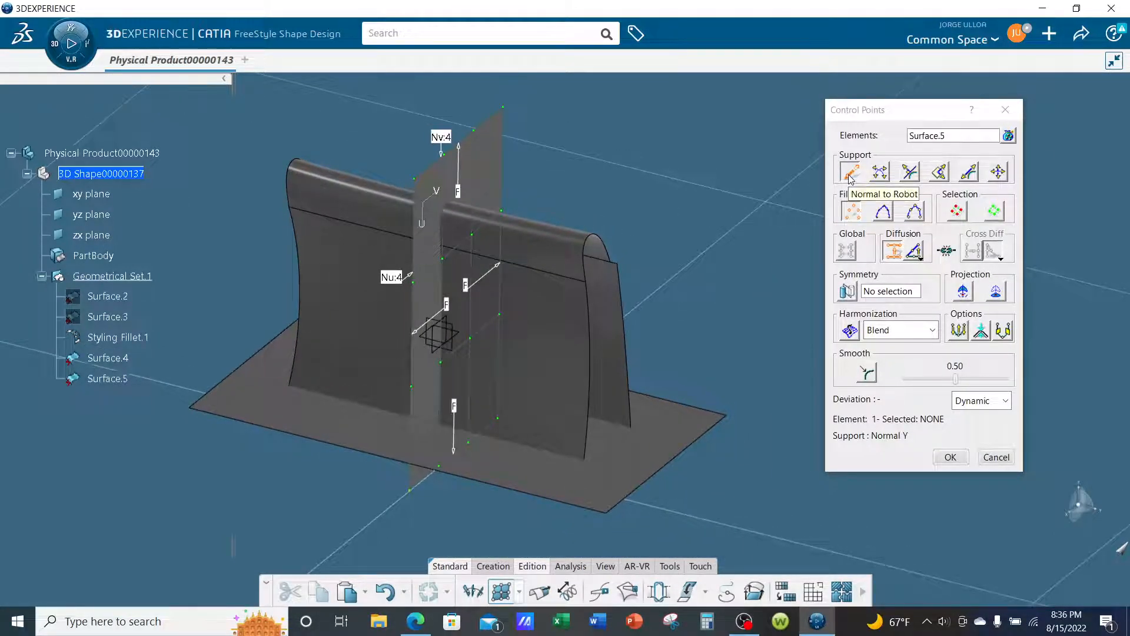
left_click(956, 211)
left_click_drag(508, 334, 664, 347)
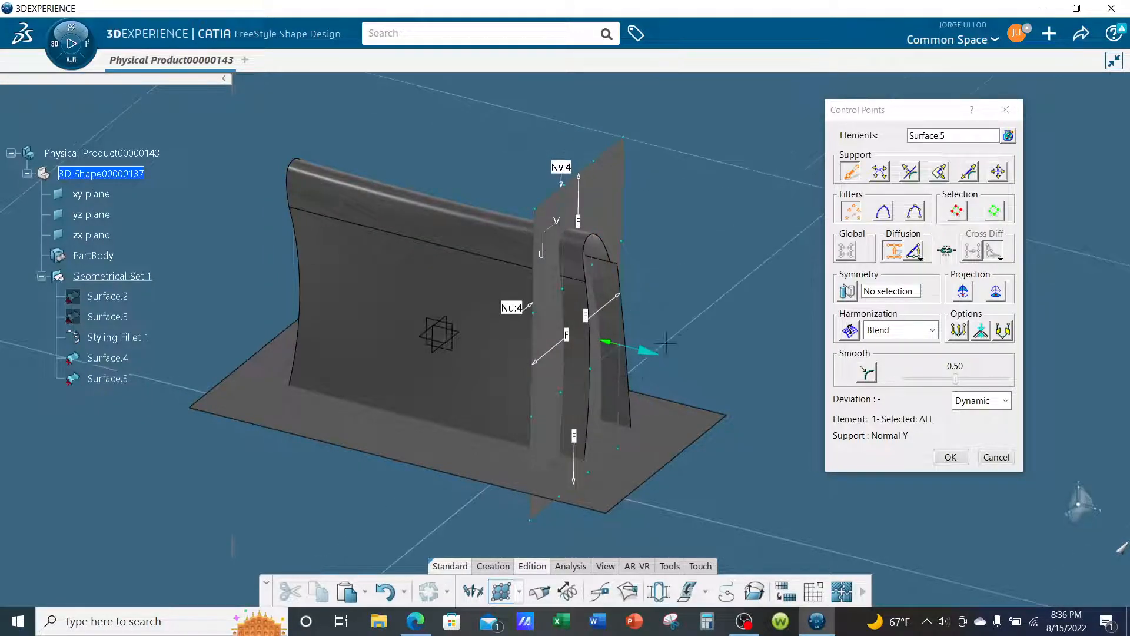
- Curve the vertical patch by pulling its upper mesh line inward along the Y normal, shift all its points along Y, and accept
left_click(884, 213)
left_click_drag(586, 169, 540, 163)
middle_click_drag(531, 317, 739, 341)
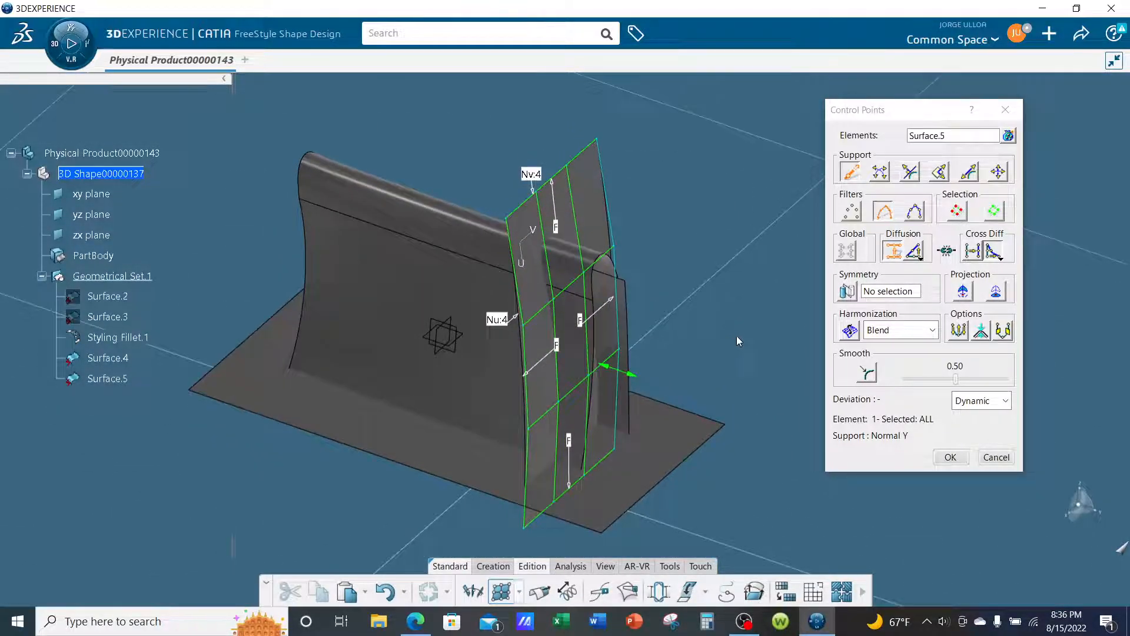
left_click(957, 213)
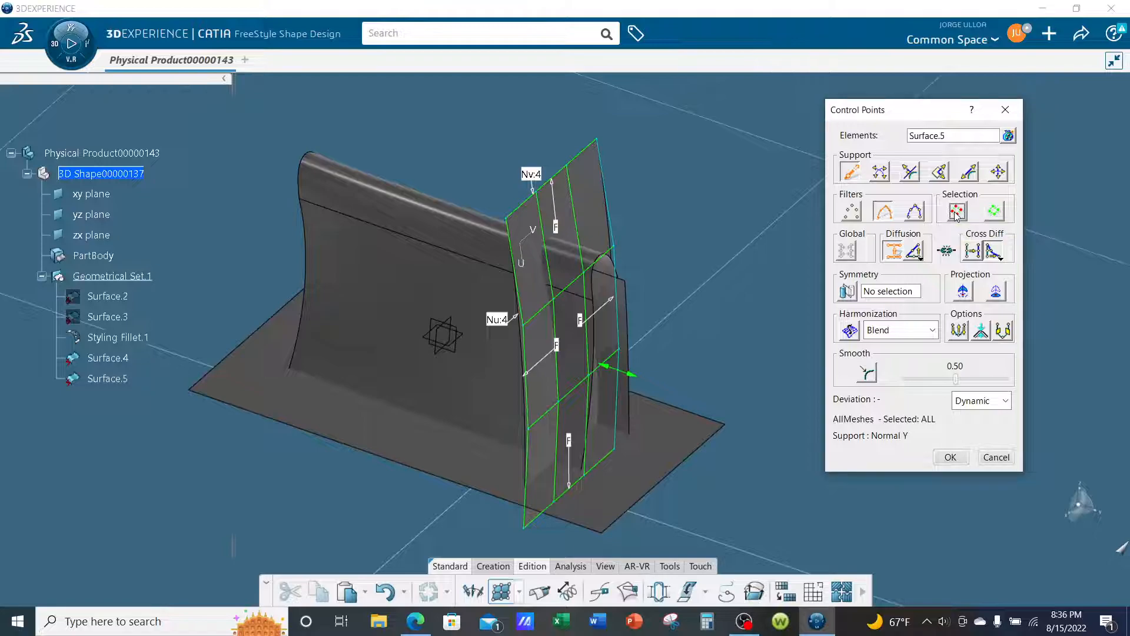
left_click(854, 218)
left_click_drag(596, 382, 613, 389)
middle_click_drag(613, 389, 689, 354)
left_click(949, 460)
- Switch to the Generative Shape Develop app
mouse_move(833, 412)
middle_mouse_down()
mouse_move(615, 442)
mouse_move(436, 449)
mouse_move(682, 466)
mouse_move(815, 449)
mouse_move(833, 416)
middle_mouse_up()
middle_click_drag(480, 207, 432, 245)
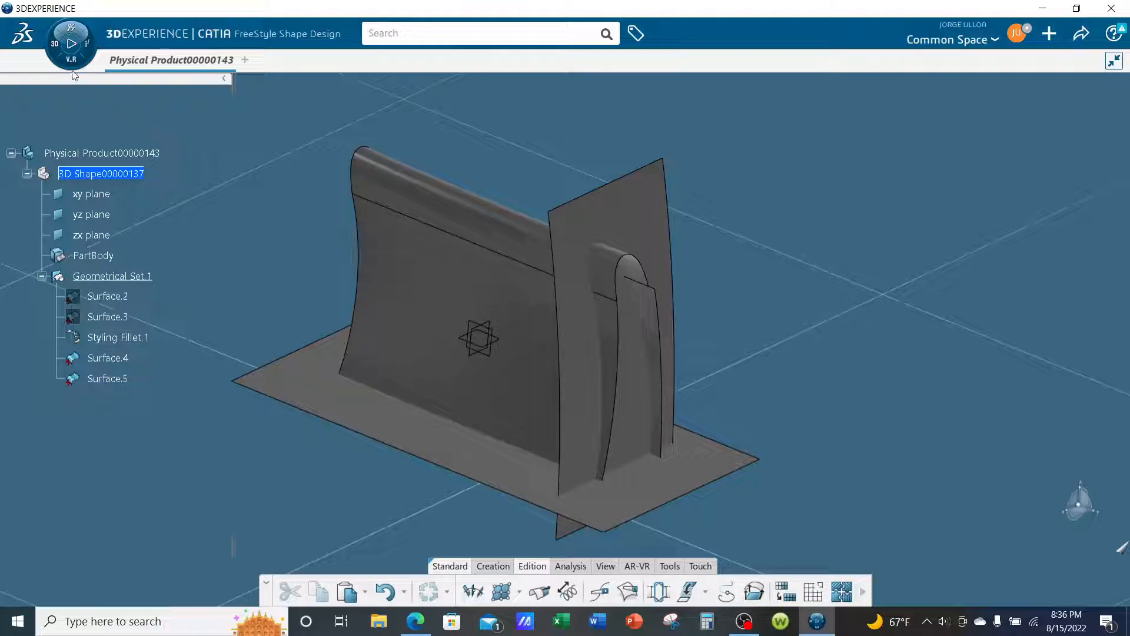
left_click(69, 61)
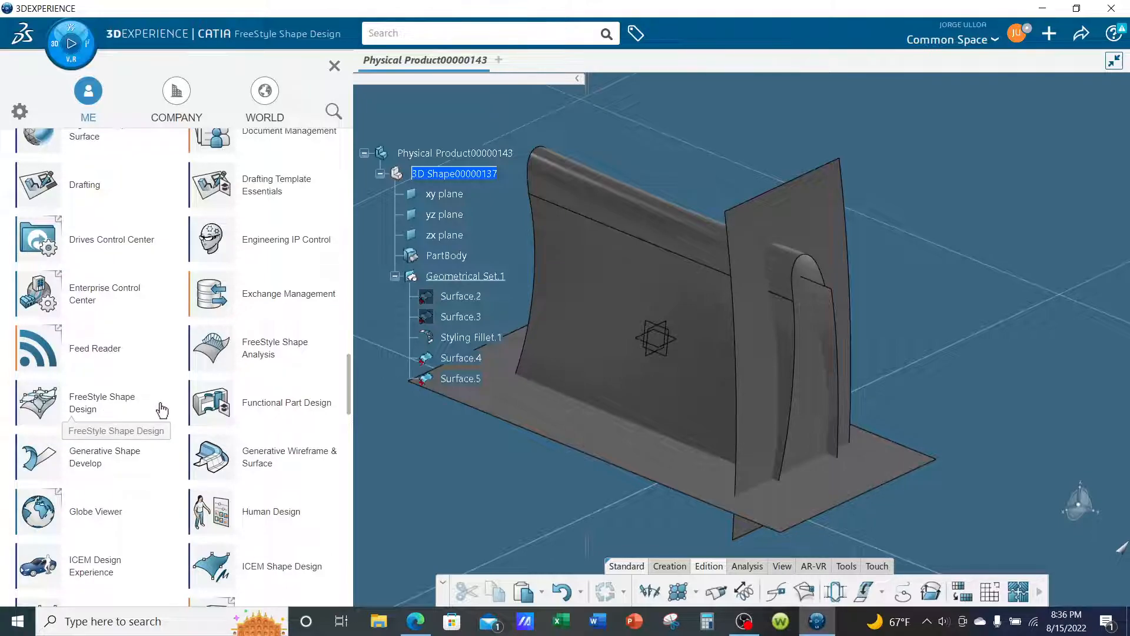
left_click(120, 458)
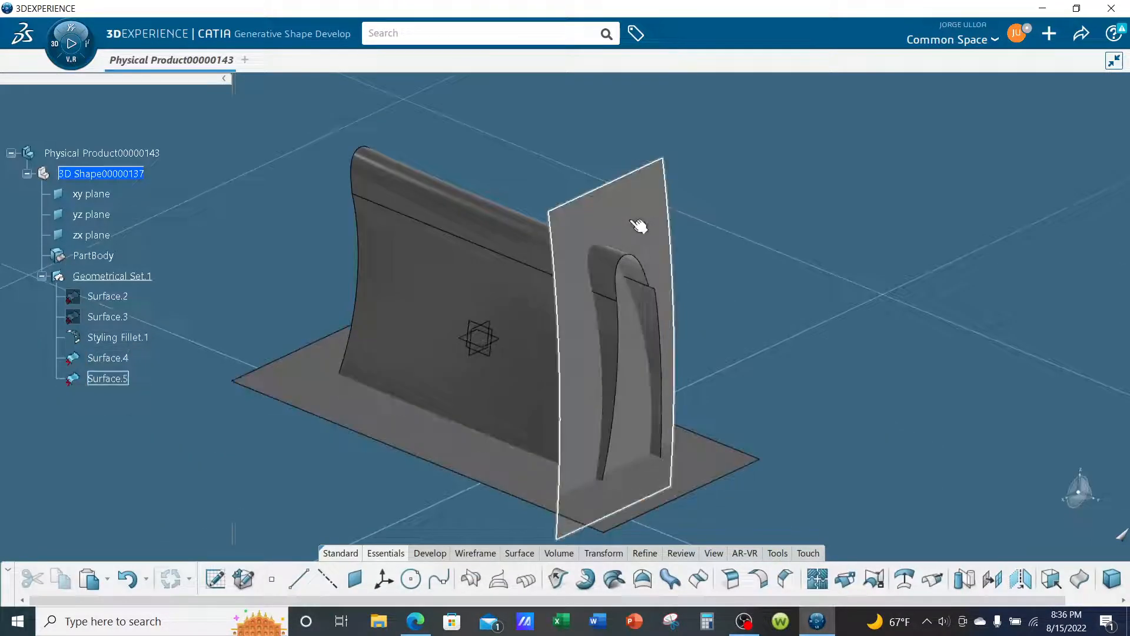
- Mirror the curved vertical patch to the opposite end of the model with Symmetry about the zx plane
left_click(638, 222)
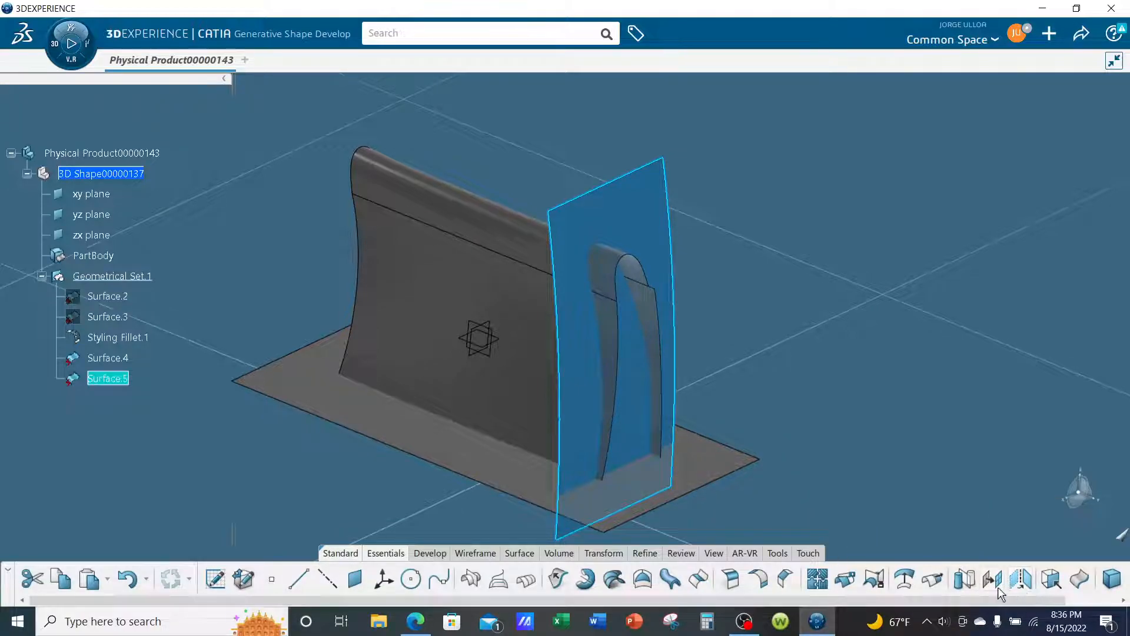
left_click(969, 585)
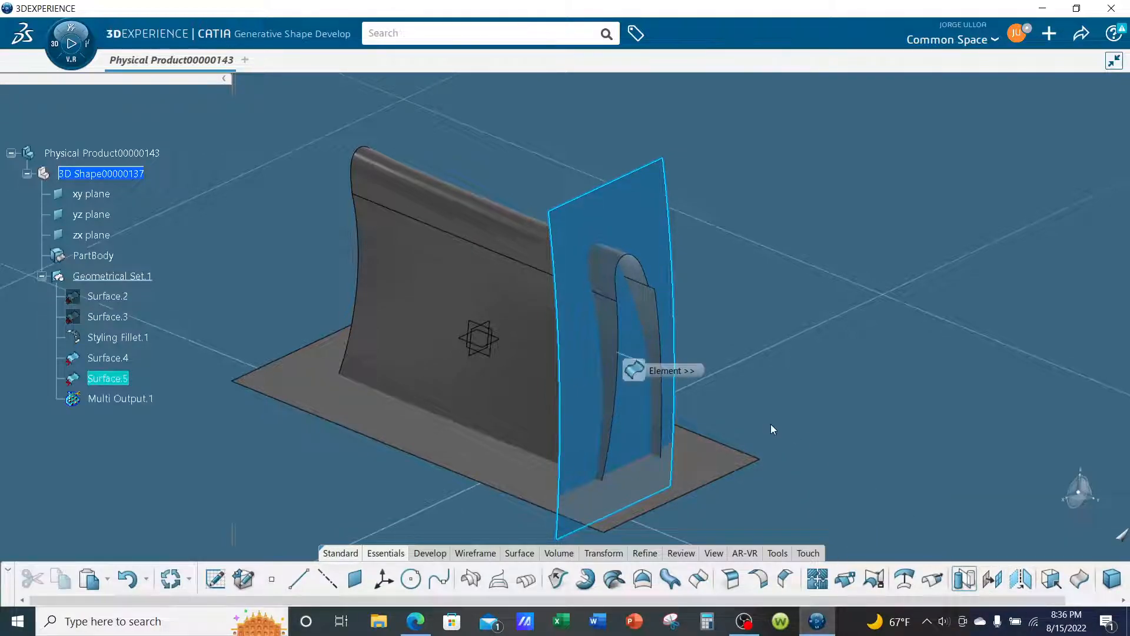
left_click(477, 355)
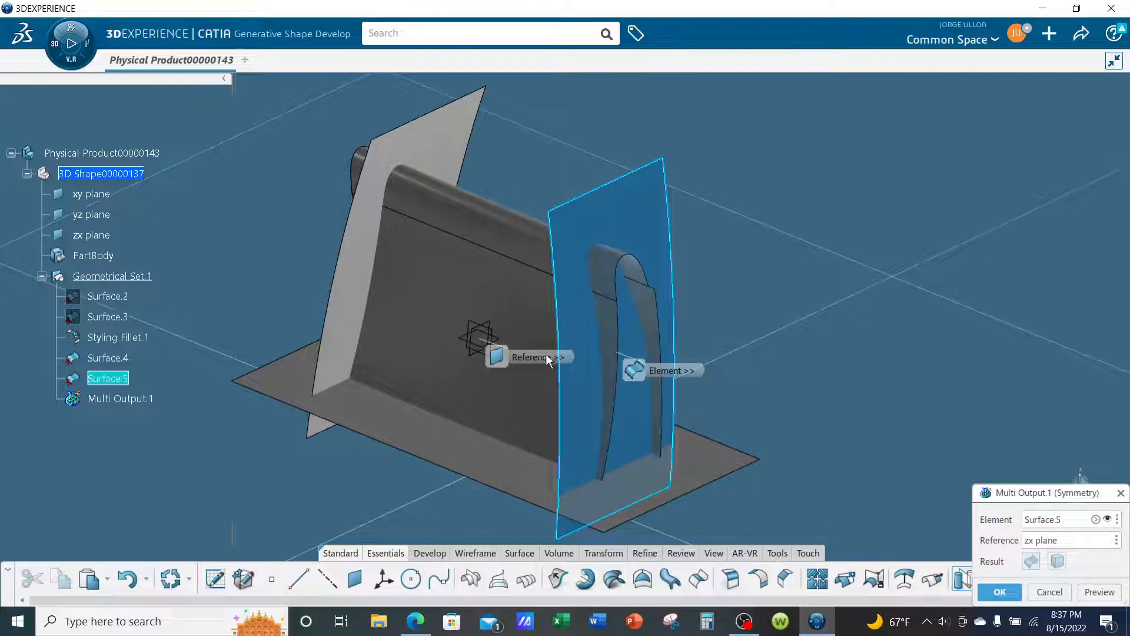
middle_click_drag(908, 465, 909, 430)
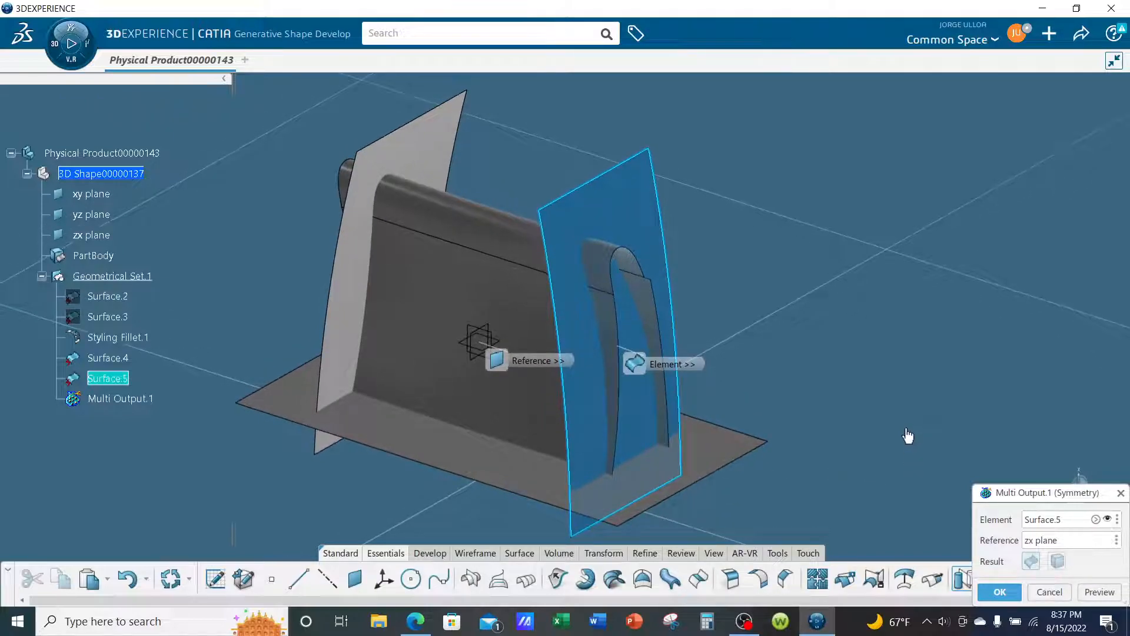
left_click(1001, 586)
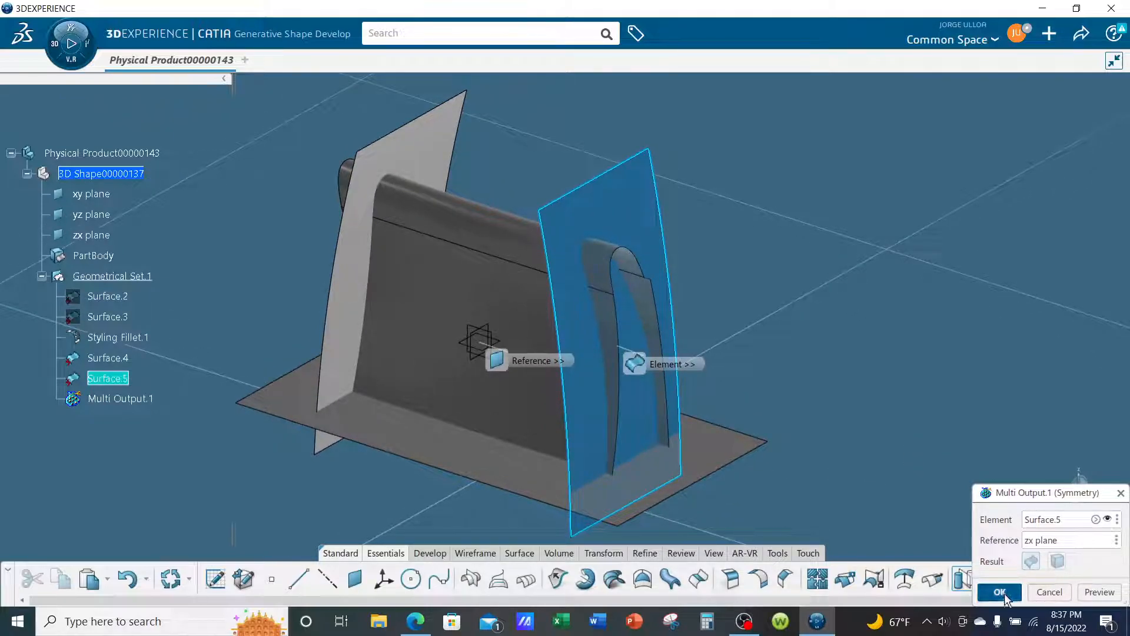
- Intersect the styling fillet with the horizontal patch and cancel the Near extraction of a single sub-element
middle_click_drag(490, 409, 365, 322)
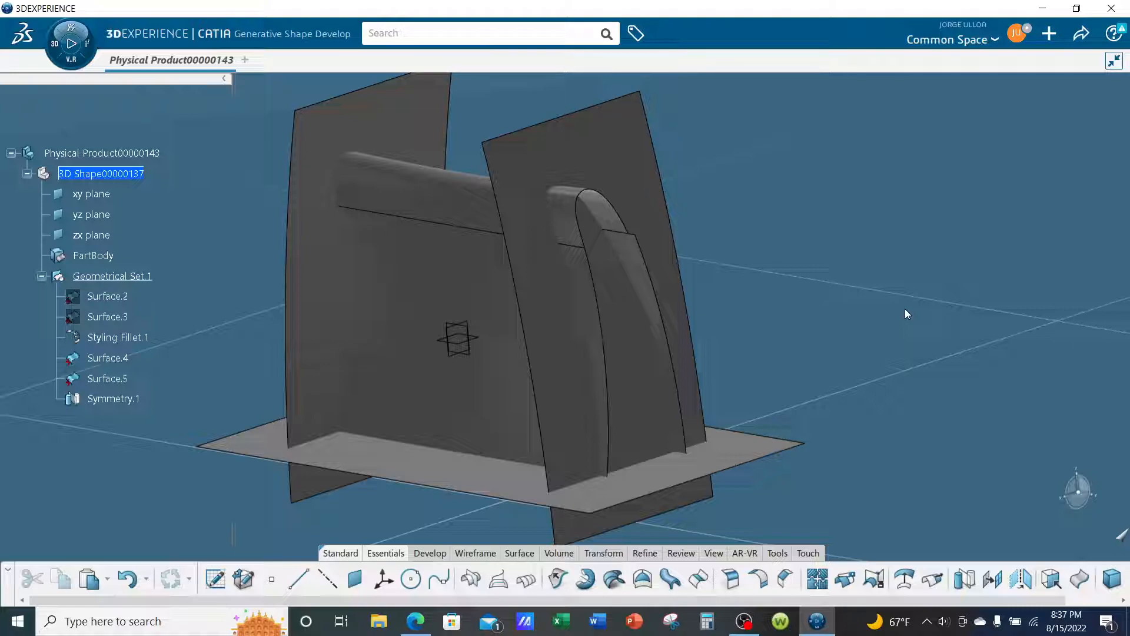
middle_click_drag(905, 309, 534, 439)
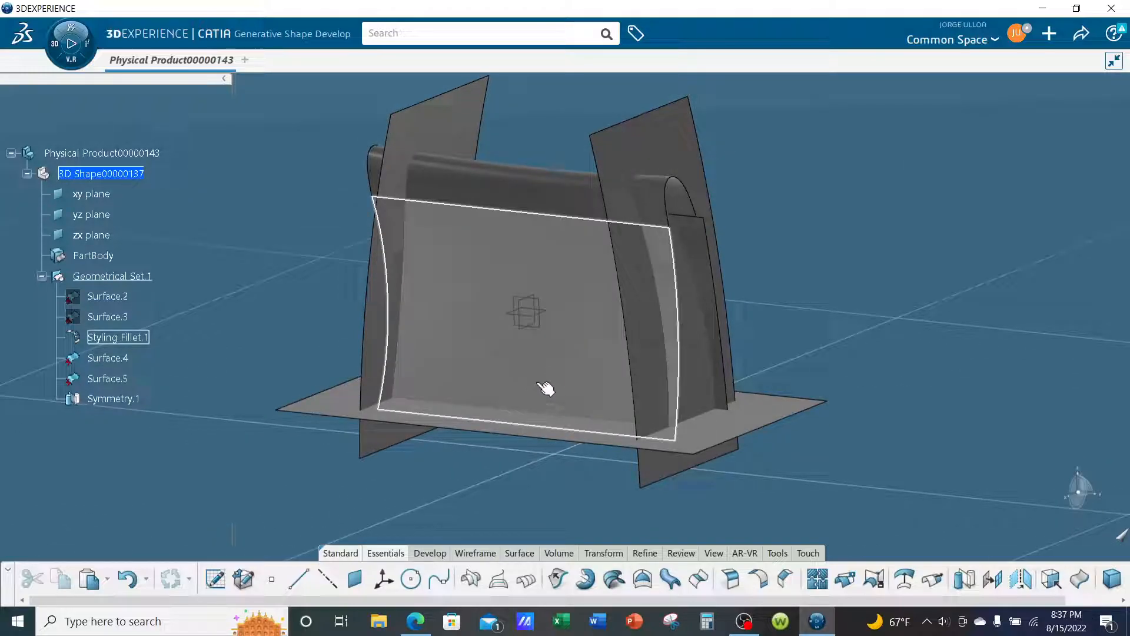
middle_click_drag(539, 372, 560, 361)
left_click(562, 352)
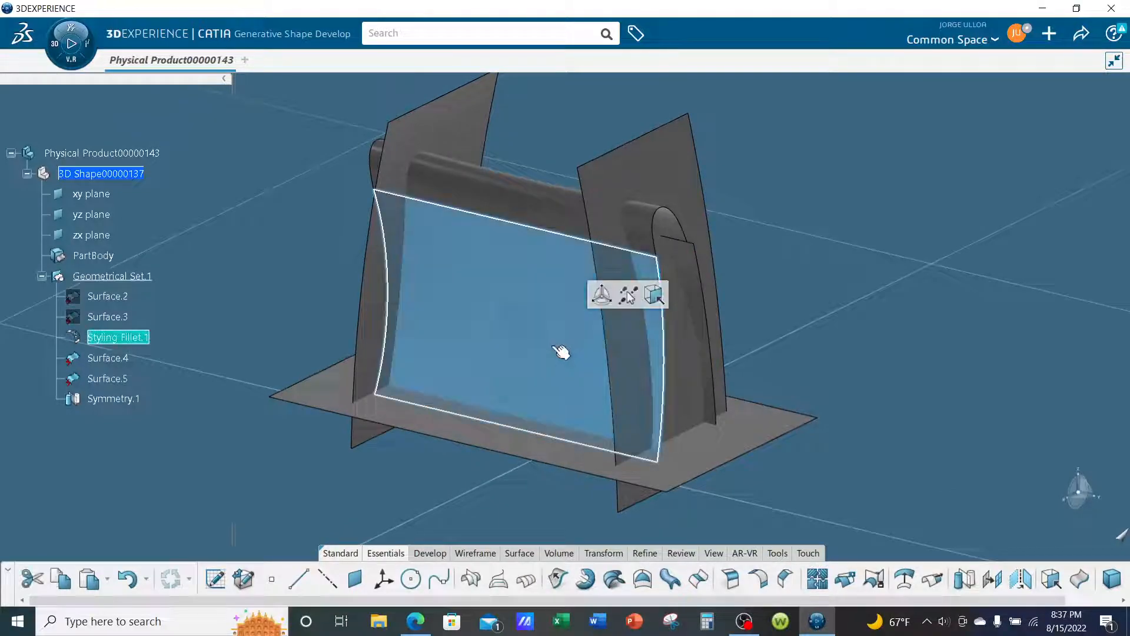
left_click(470, 579)
left_click(333, 399)
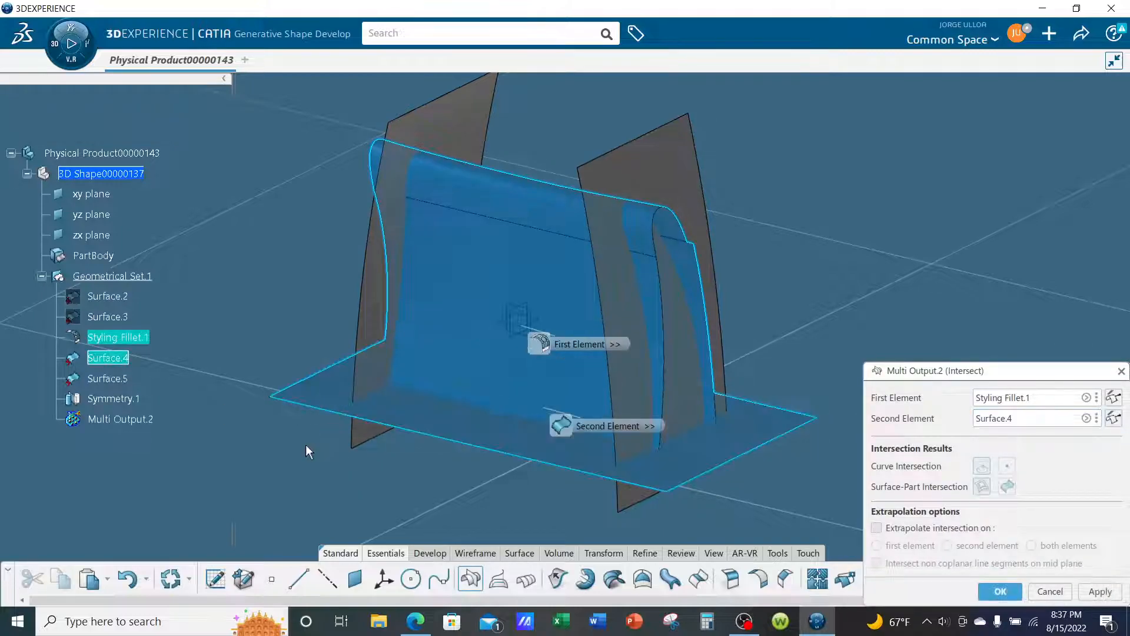
left_click(1003, 593)
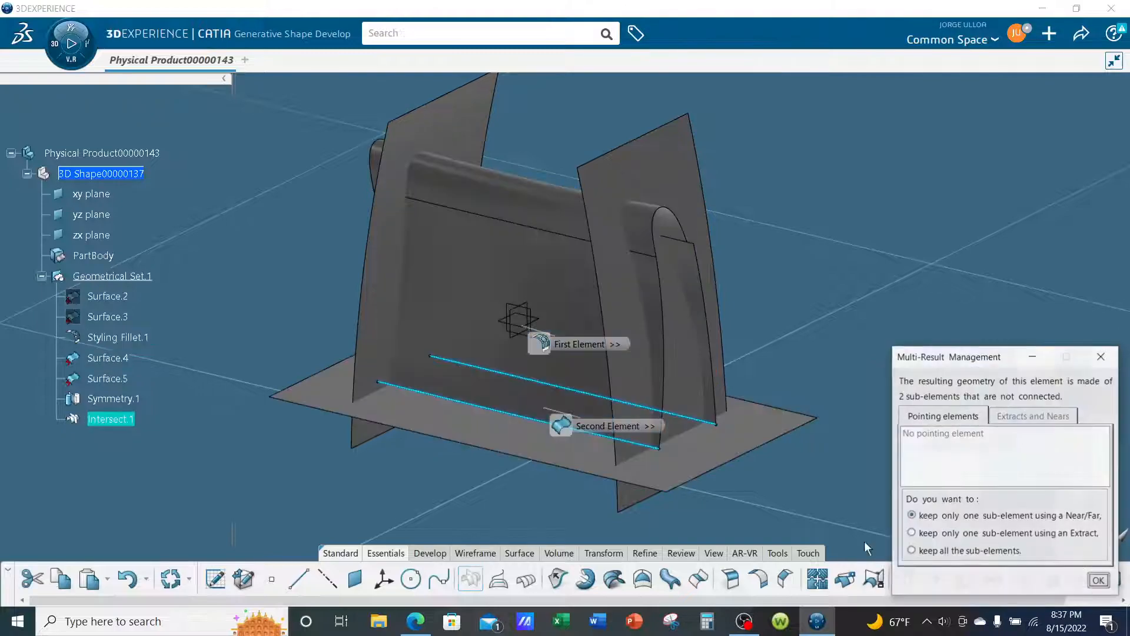
middle_click_drag(749, 434, 709, 449)
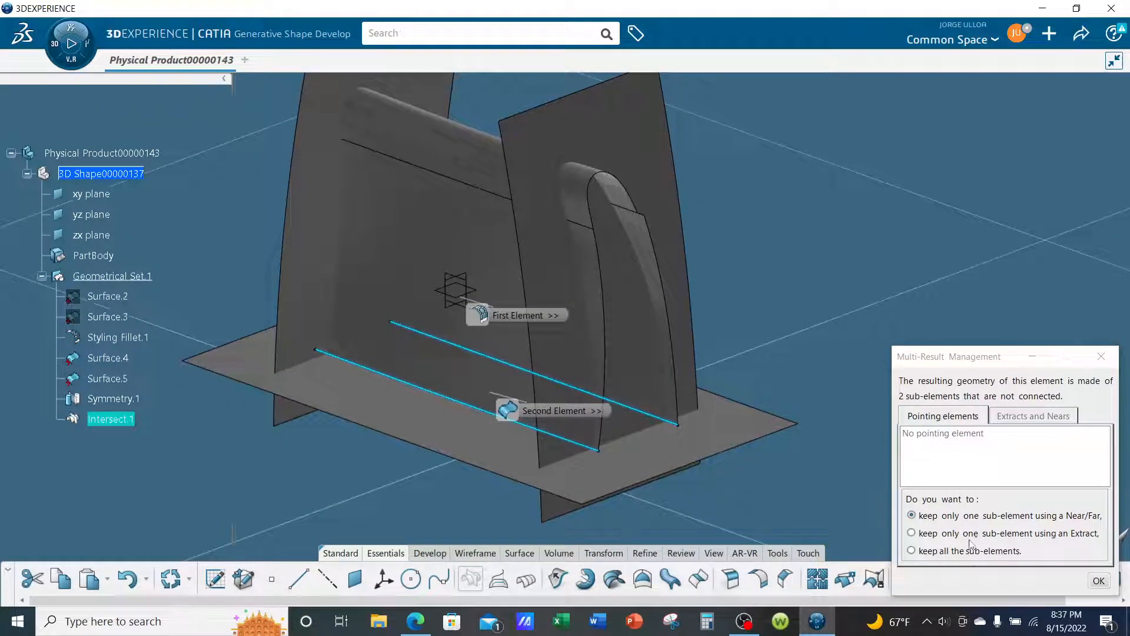
left_click(1099, 583)
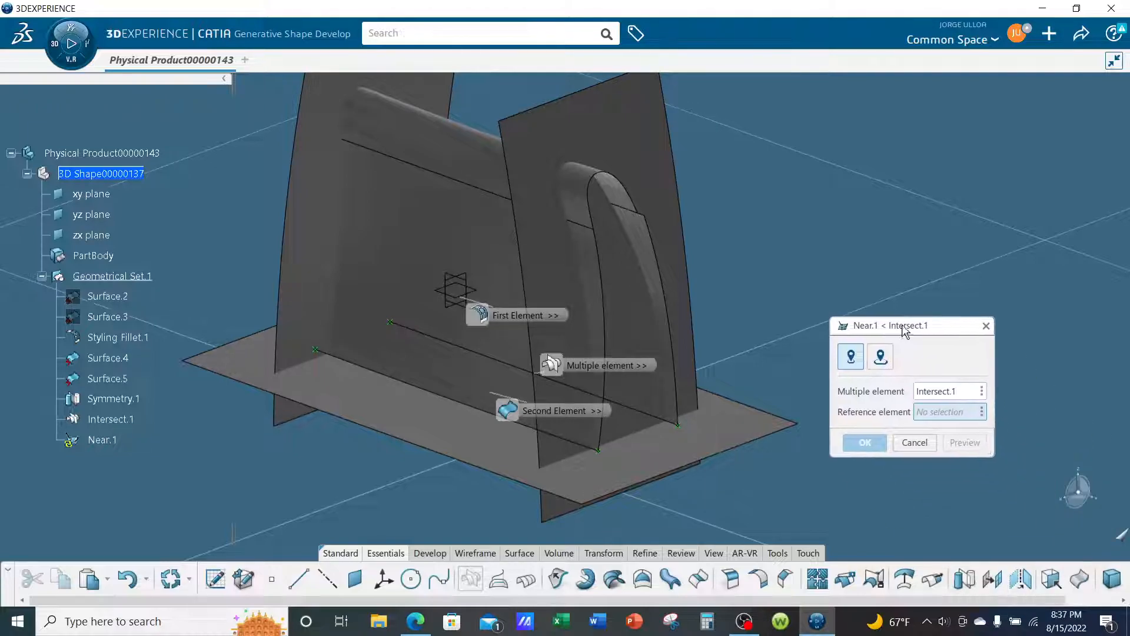
left_click(914, 442)
- Edit the styling fillet to turn off trimming of both supports, accept it and close the update diagnosis
middle_click_drag(724, 443, 669, 434)
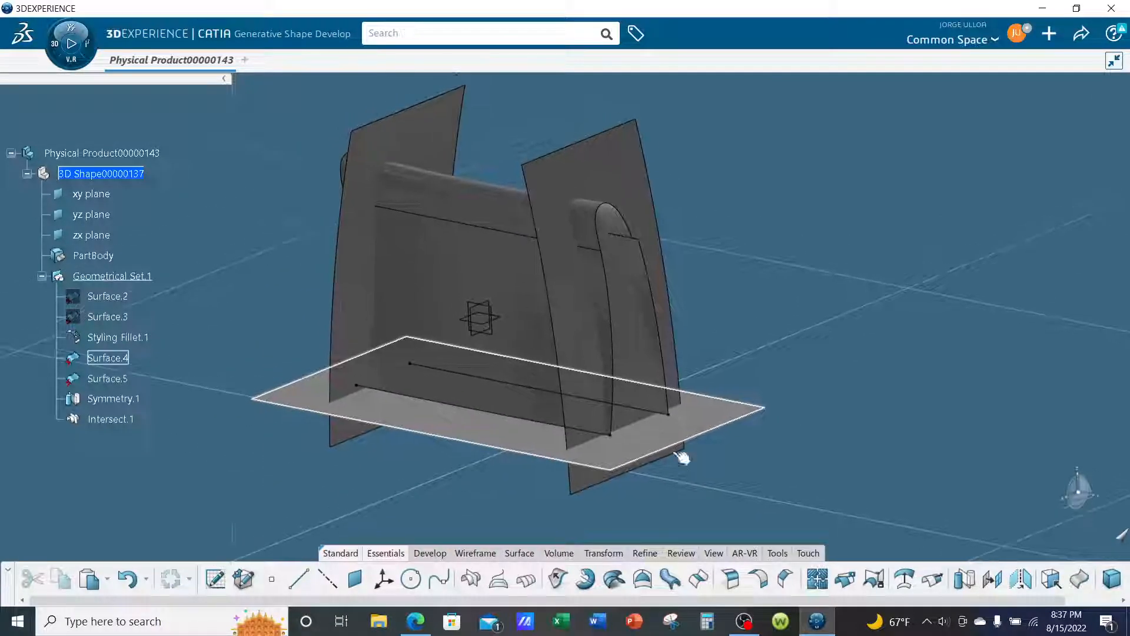
double_click(139, 336)
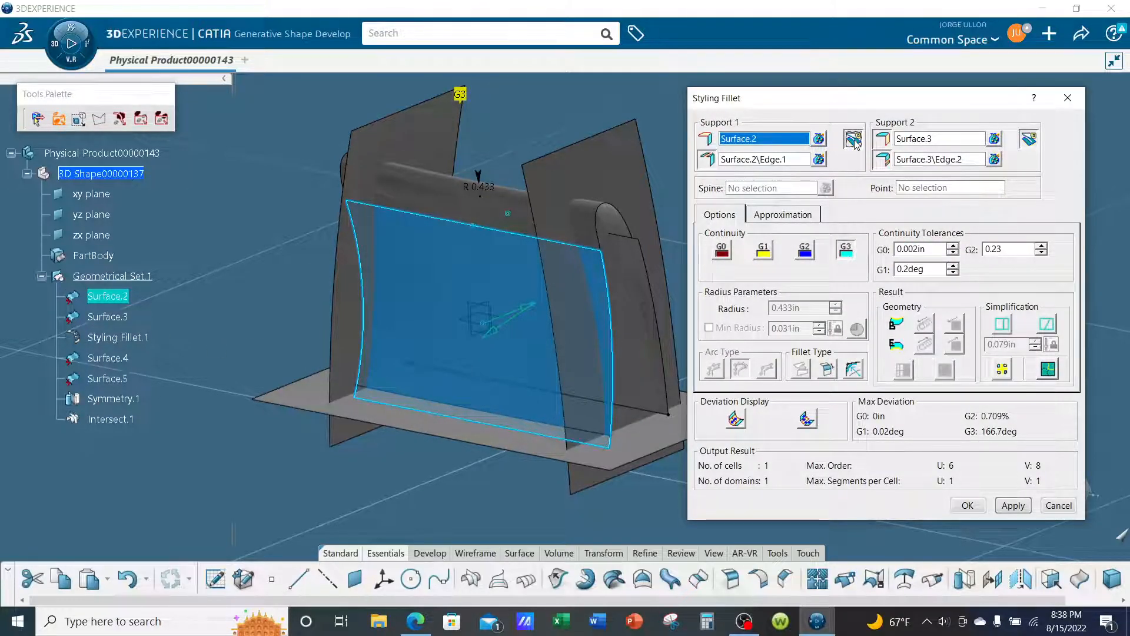
left_click(854, 140)
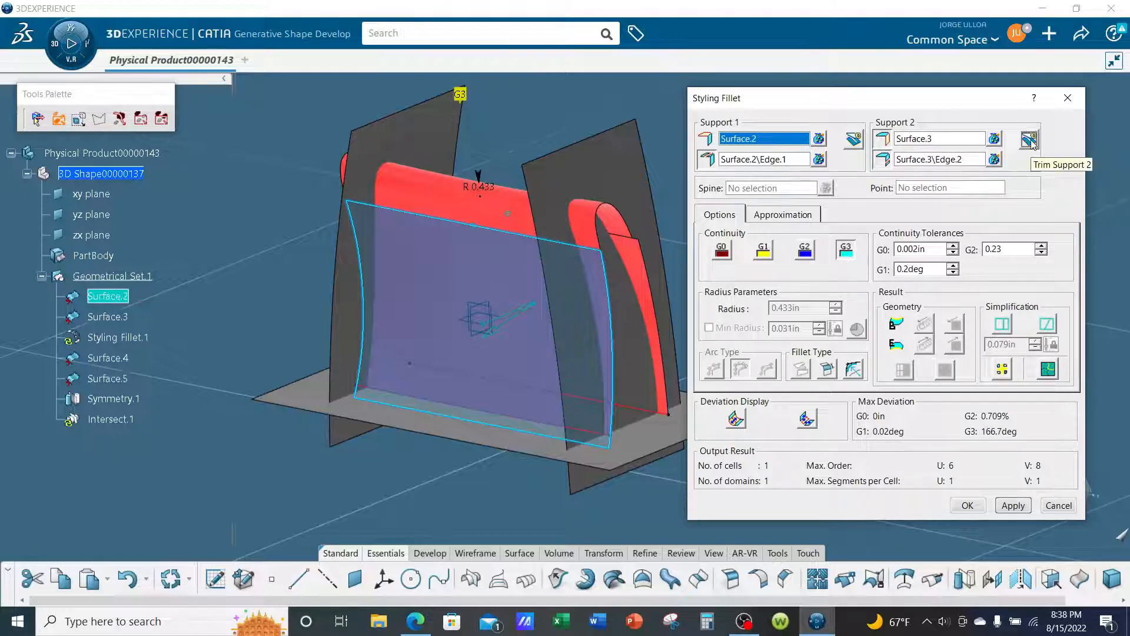
left_click(969, 505)
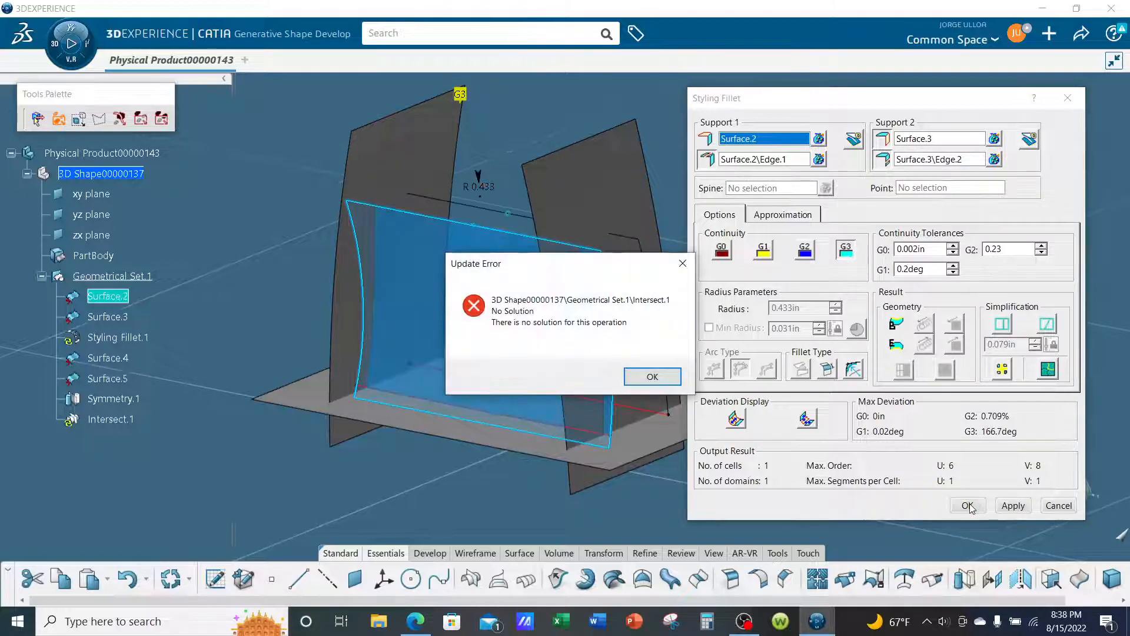
left_click(652, 377)
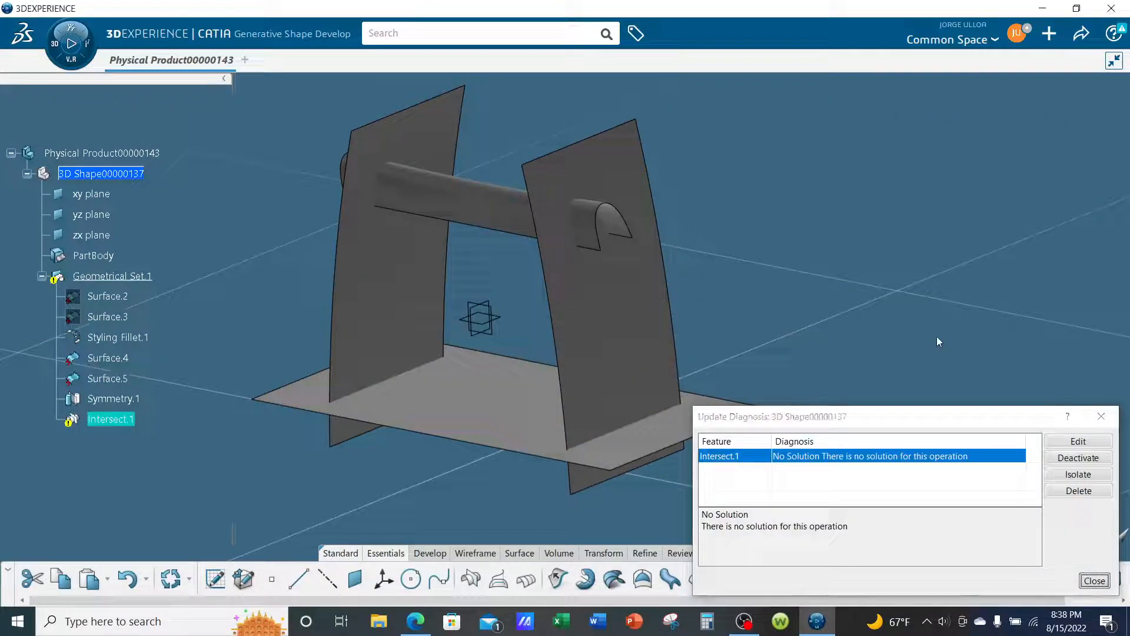
middle_click_drag(883, 339, 882, 333)
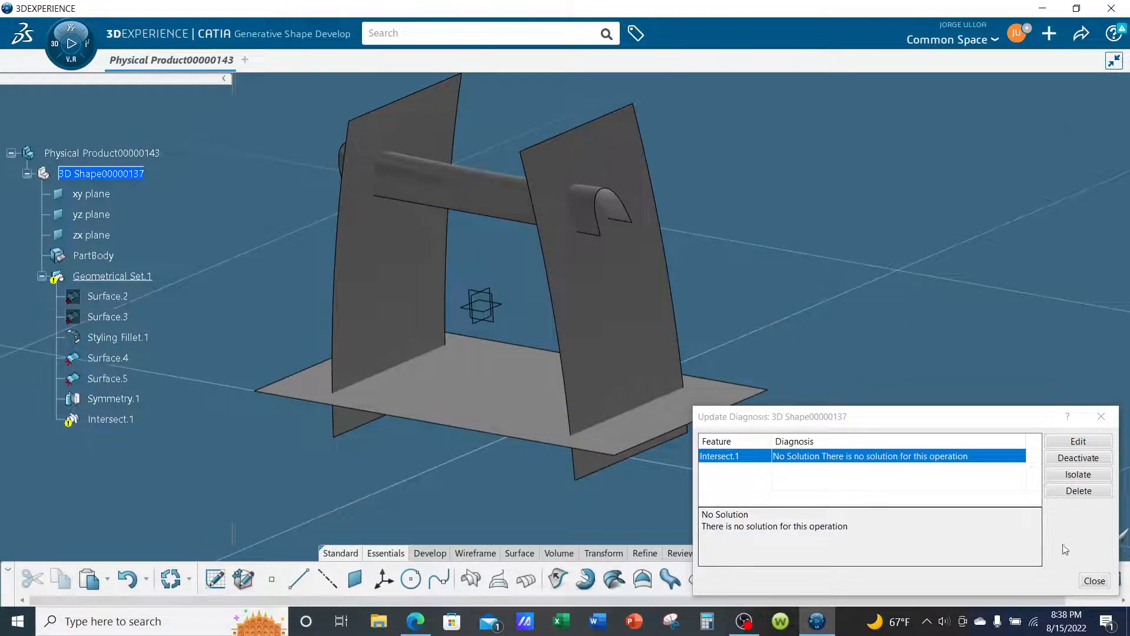
left_click(1094, 582)
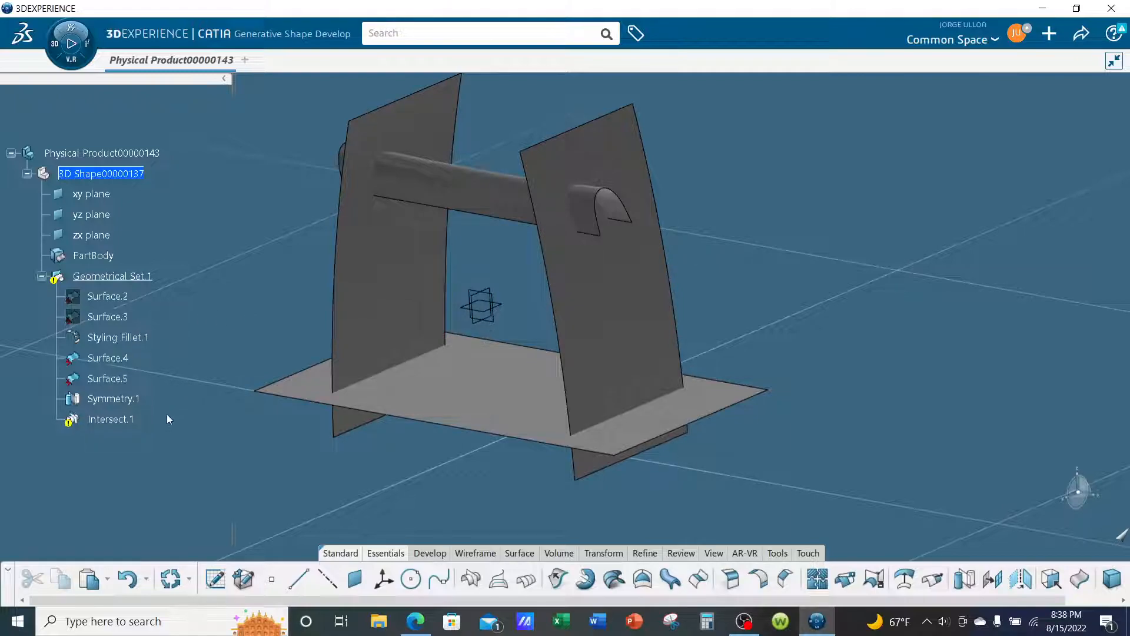
- Show the two hidden curved side patches, Surface.2 and Surface.3, that support the styling fillet
right_click(105, 296)
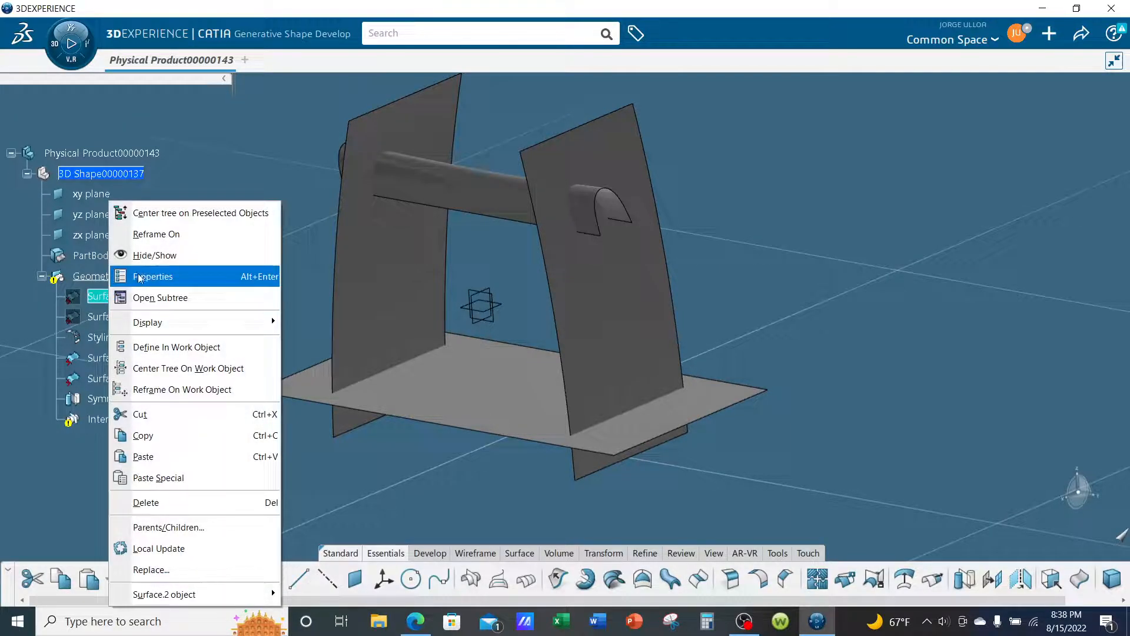
left_click(145, 265)
right_click(106, 318)
left_click(141, 255)
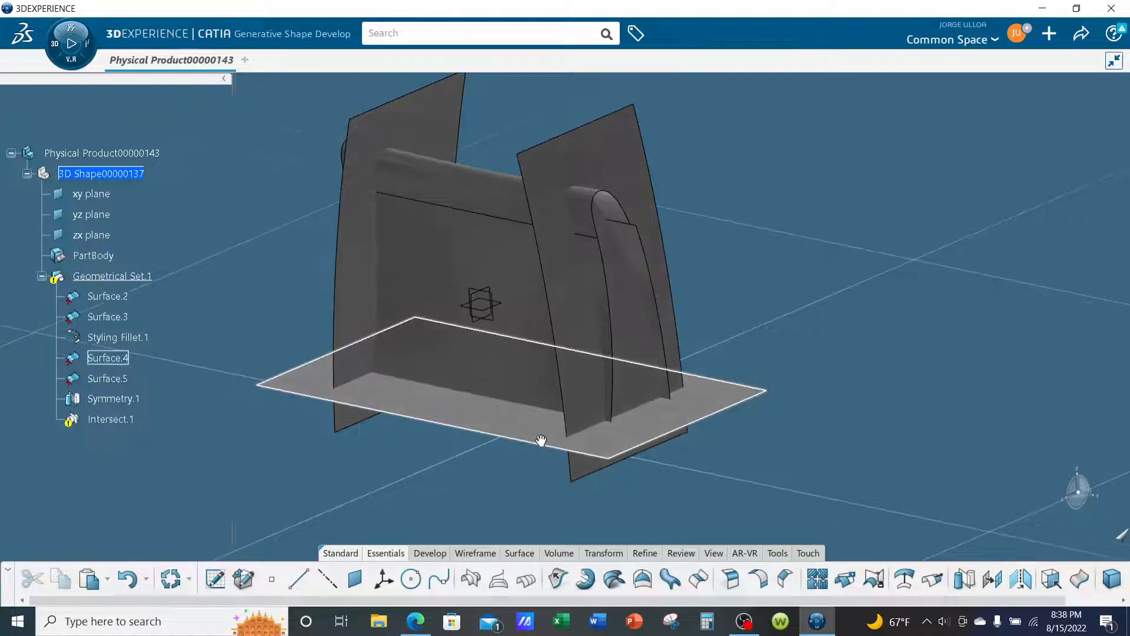
middle_click_drag(541, 441, 518, 453)
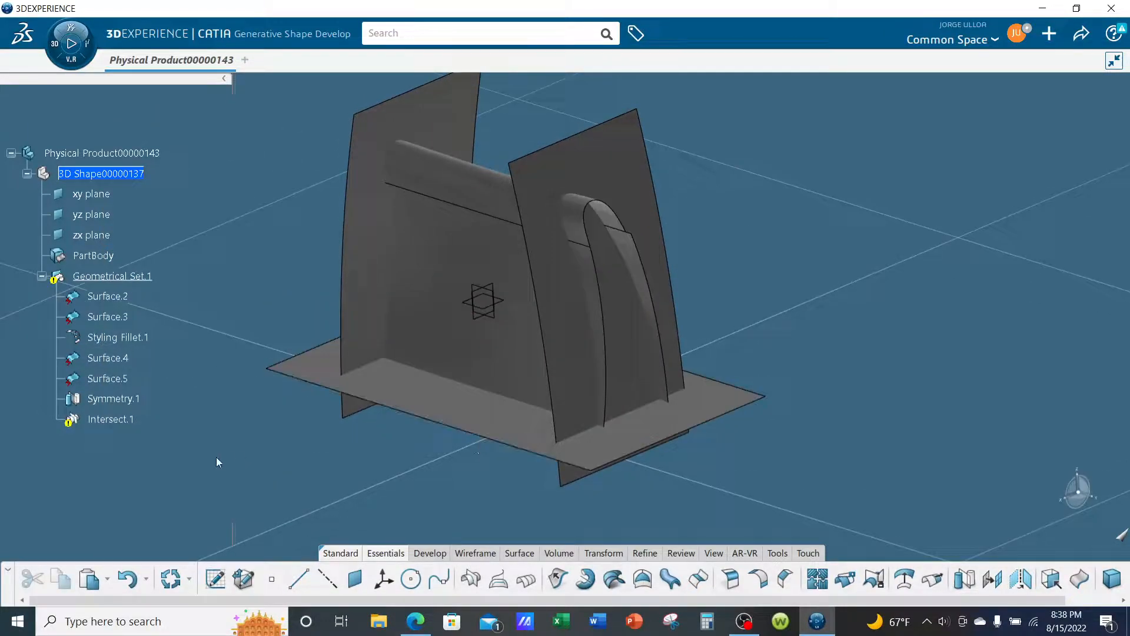
- Delete the outdated intersection Intersect.1 from the geometrical set
right_click(127, 421)
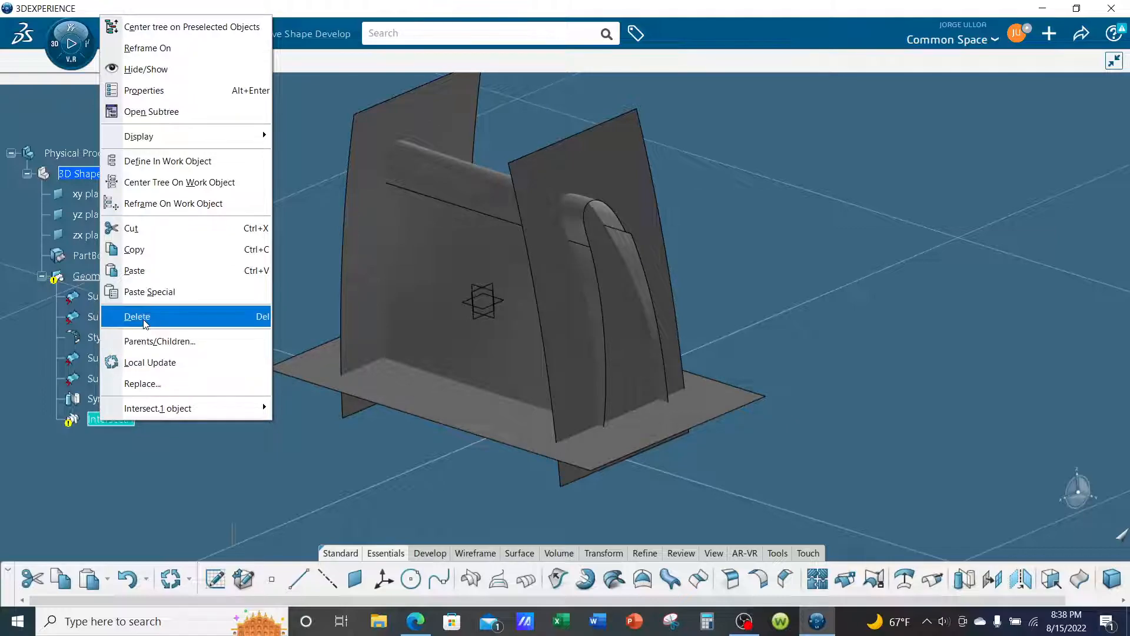
left_click(145, 322)
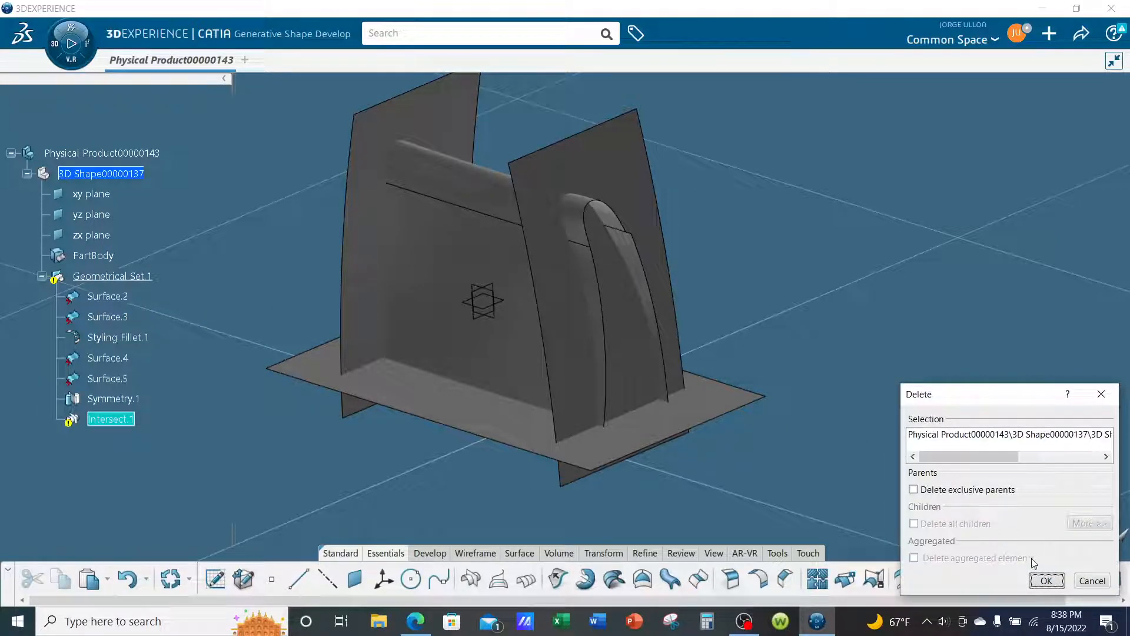
left_click(1047, 581)
- Intersect the first curved side patch, Surface.2, with the horizontal base patch, Surface.4
middle_click_drag(831, 463, 745, 448)
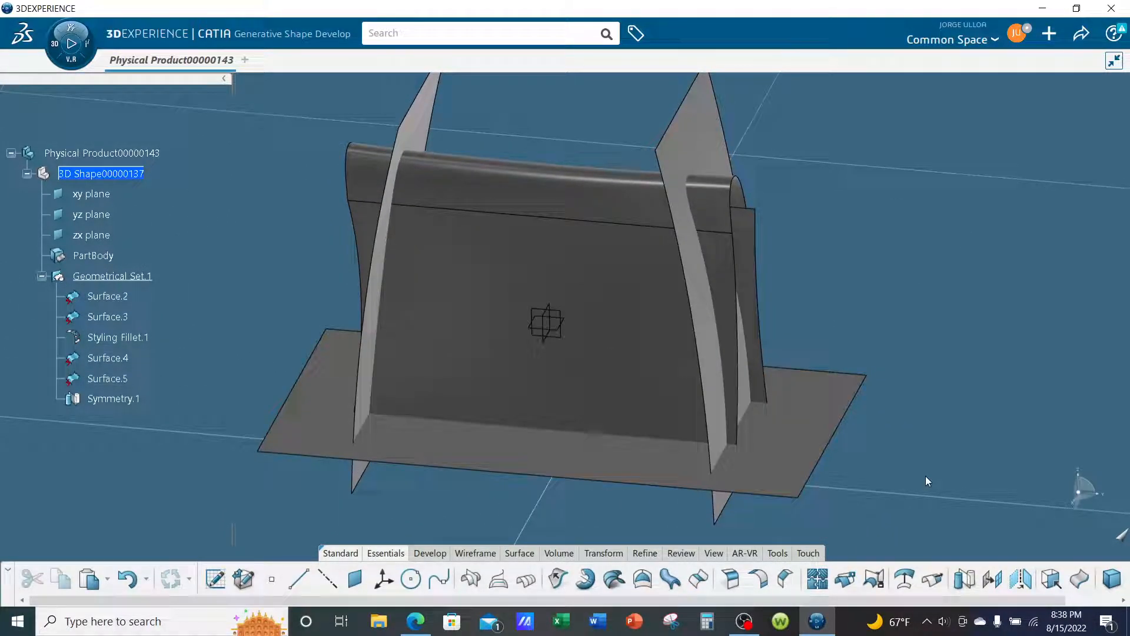
left_click(471, 579)
left_click(496, 379)
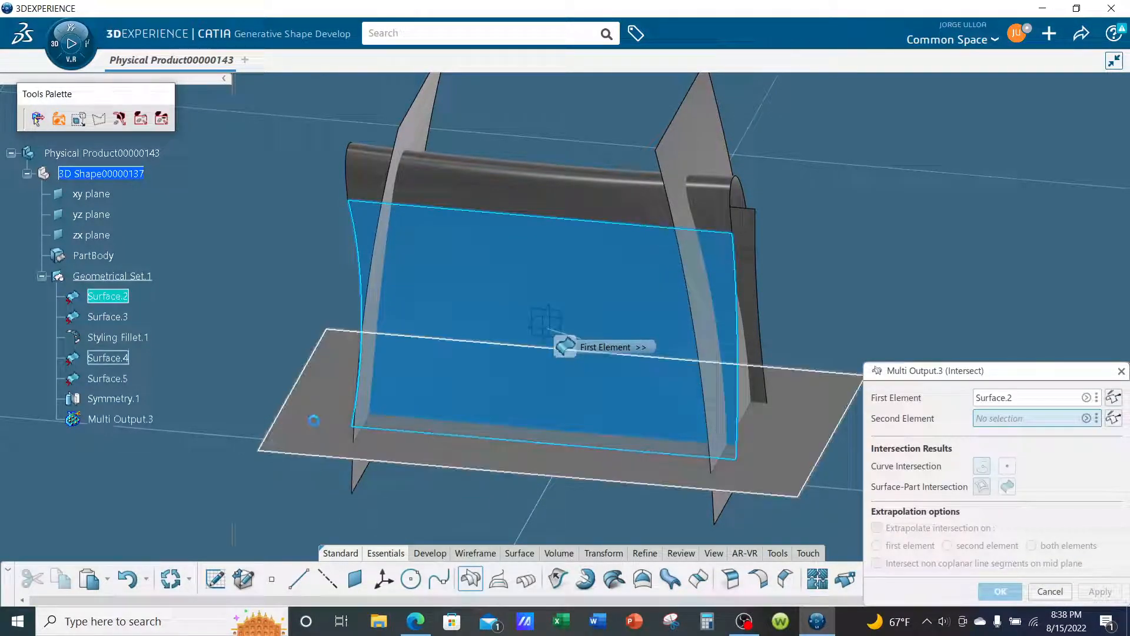
left_click(326, 447)
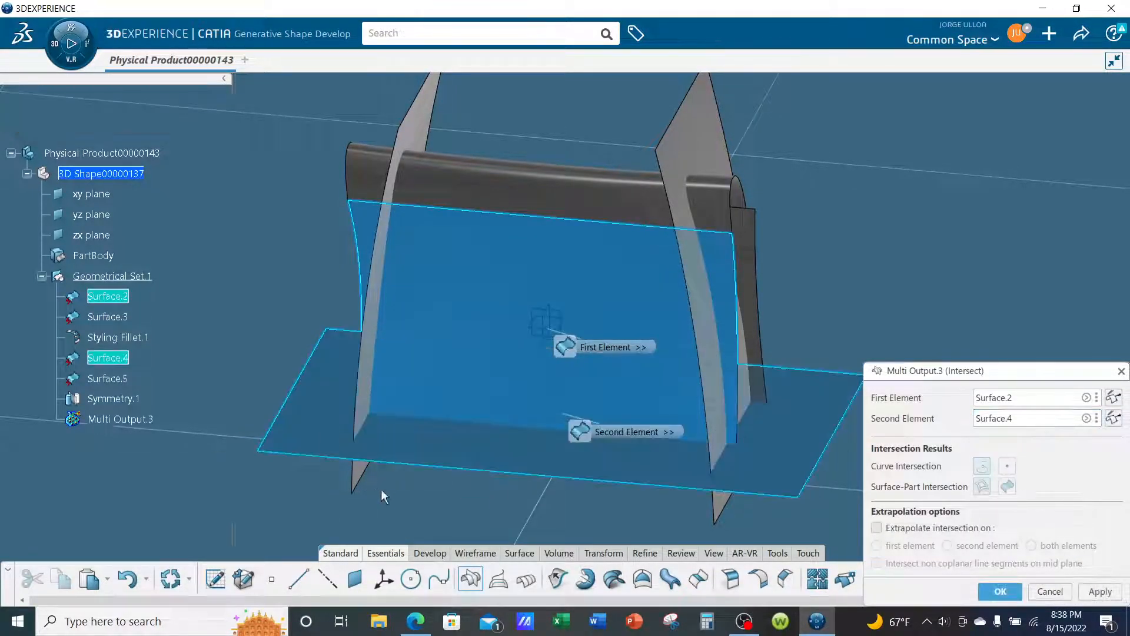
left_click(1000, 592)
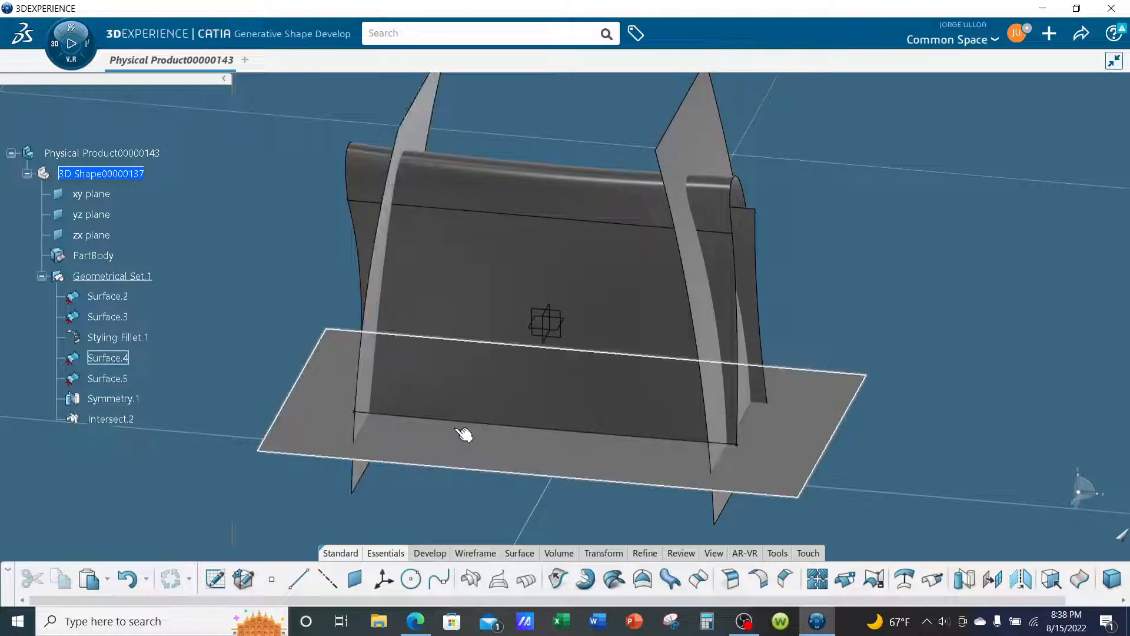
- Set the lines and curves of Geometrical Set.1 to cyan with thickness 2: 0.01378 in
middle_click_drag(713, 476, 484, 484)
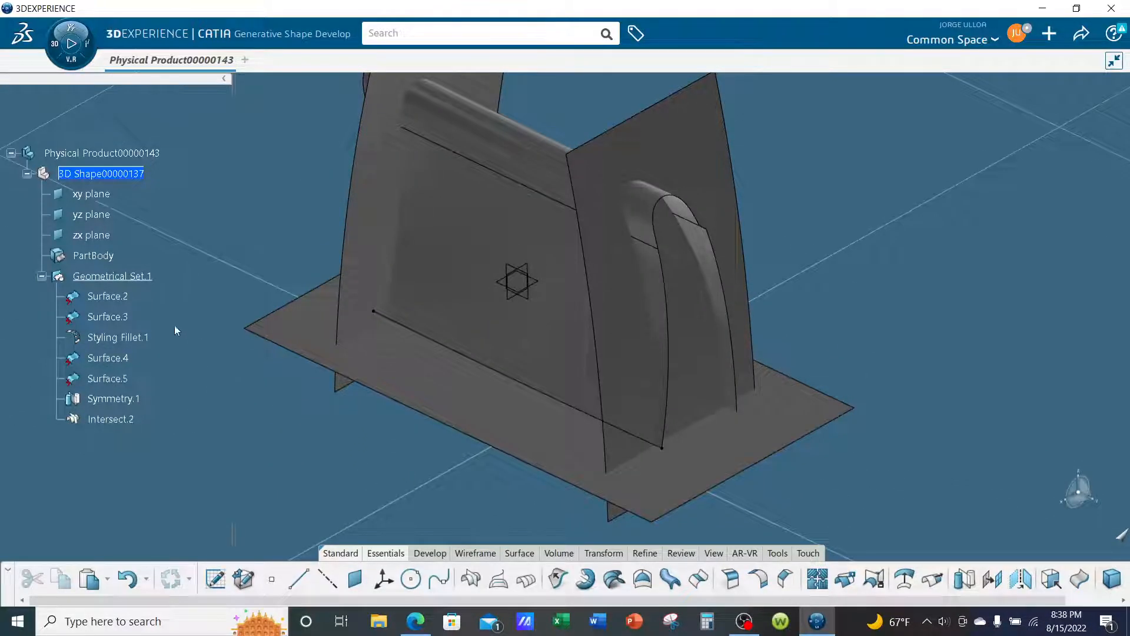
right_click(111, 276)
left_click(148, 278)
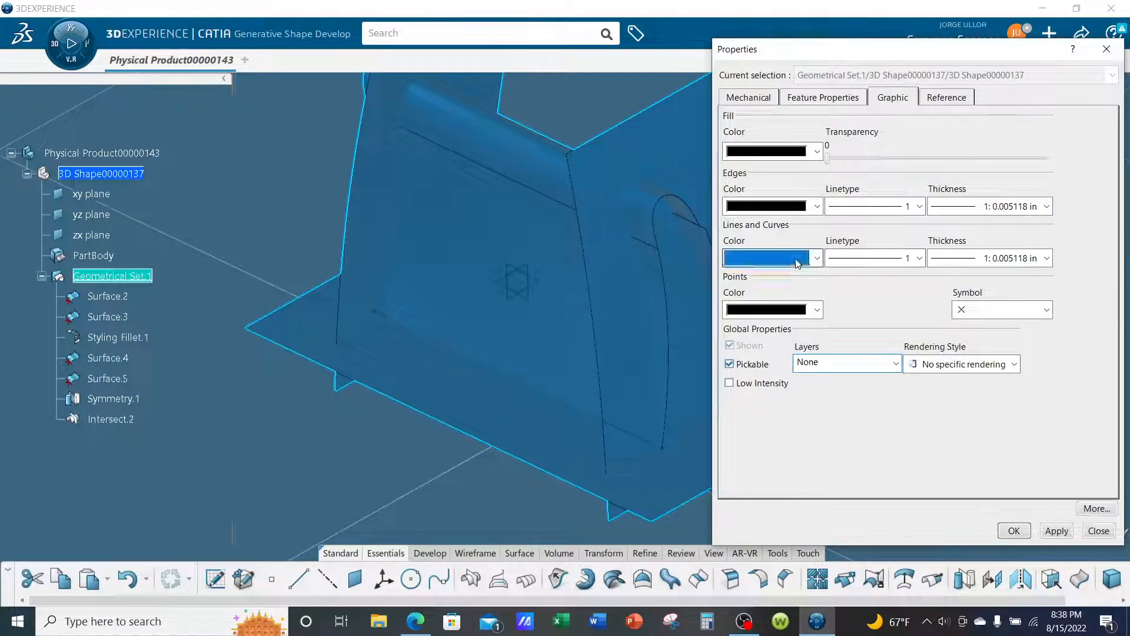
left_click(798, 263)
left_click(789, 434)
left_click(995, 259)
left_click(978, 288)
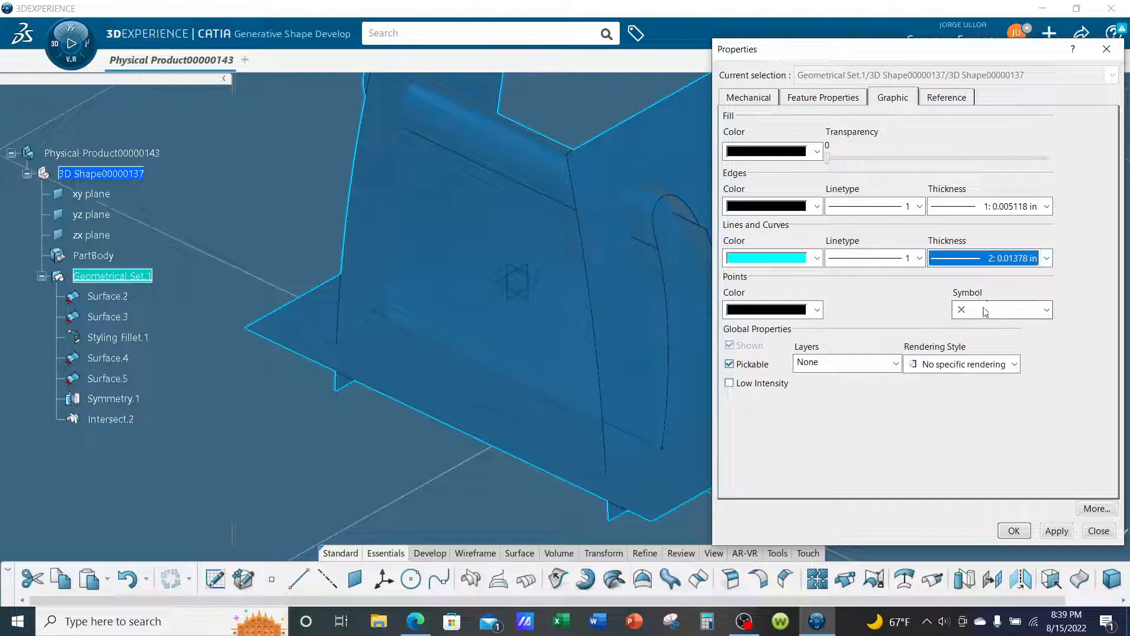
left_click(1014, 529)
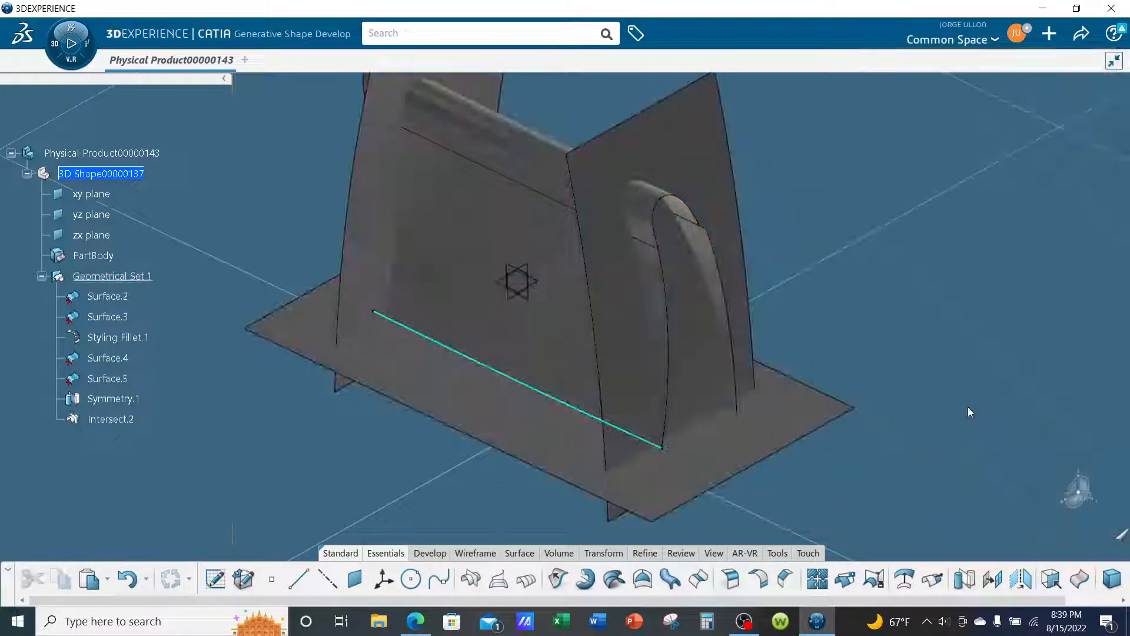
- Intersect the opposite curved side patch, Surface.3, with the horizontal base patch
middle_click_drag(792, 417, 870, 467)
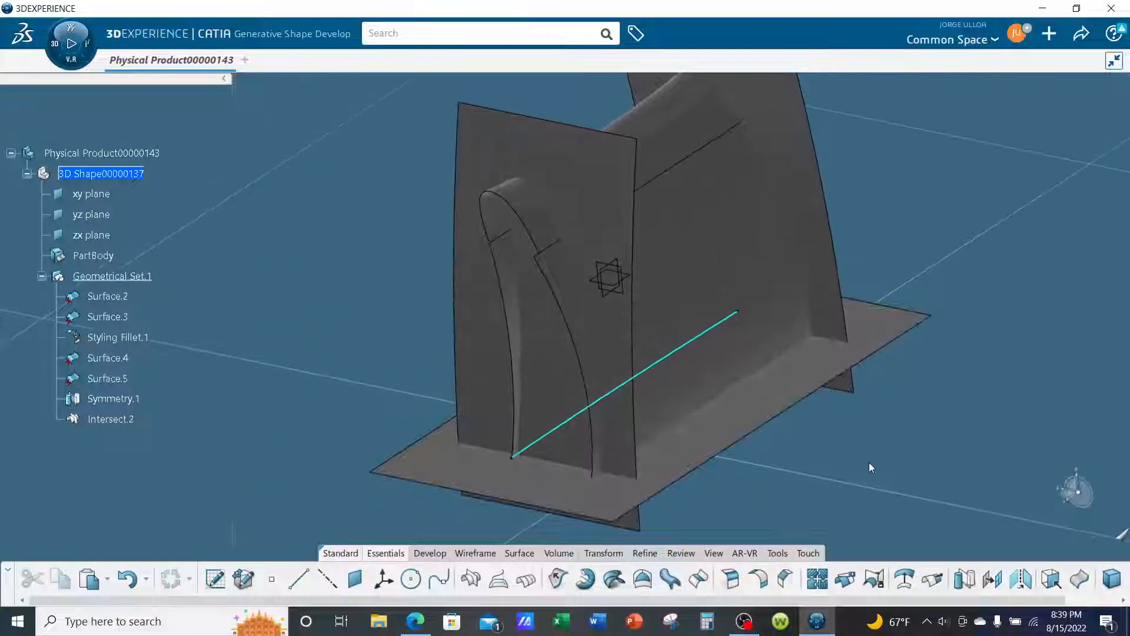
left_click(749, 354)
left_click(470, 579)
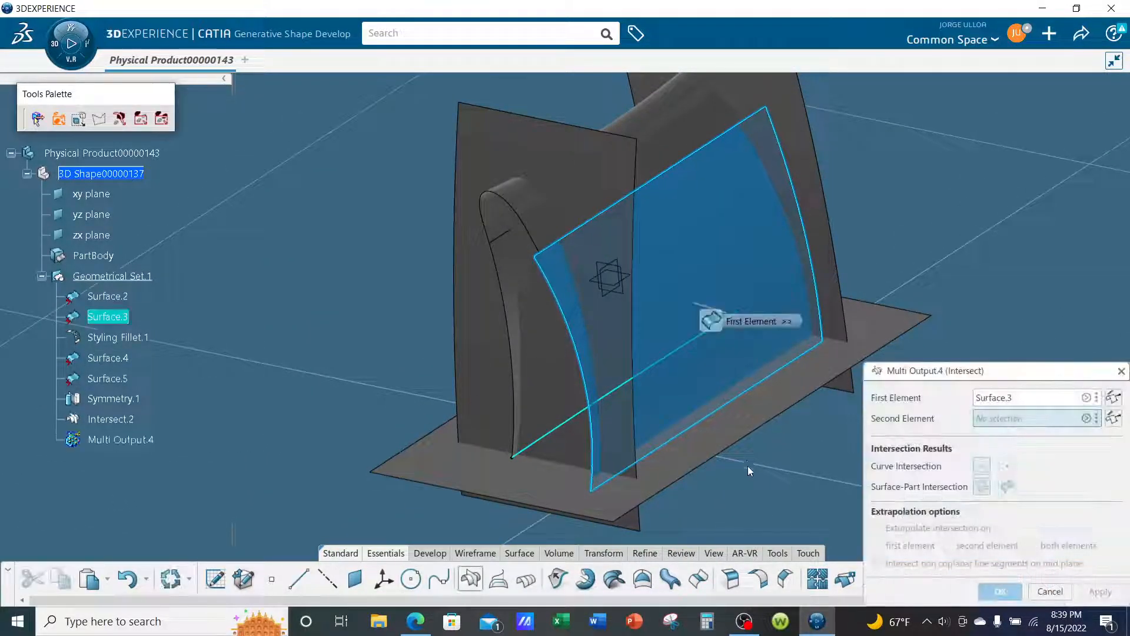
left_click(802, 478)
left_click(1000, 590)
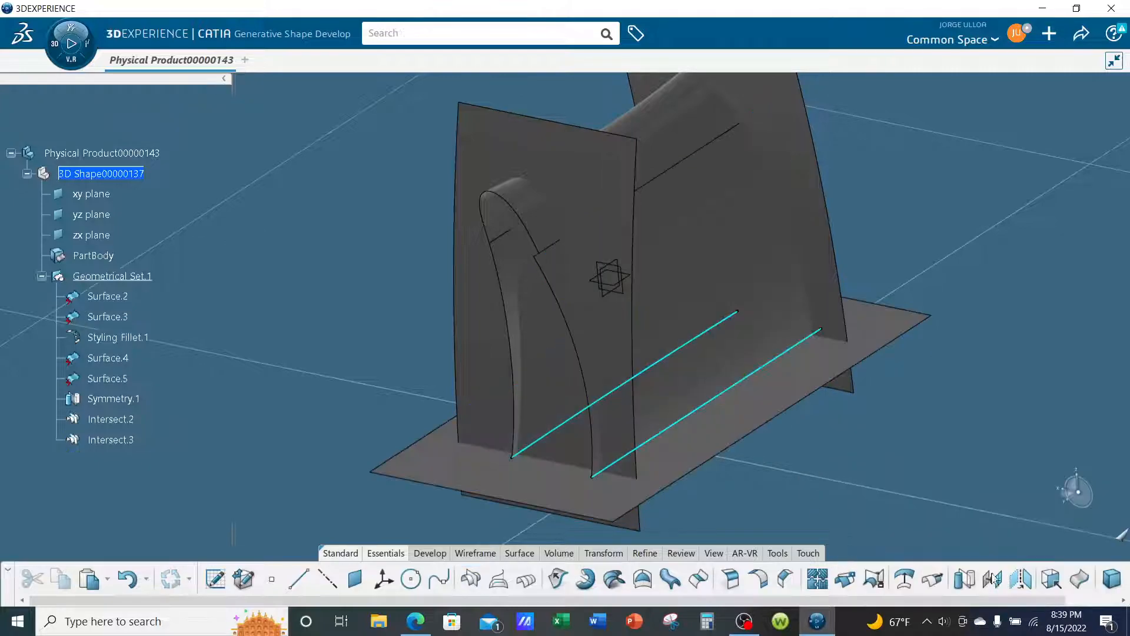
- Sweep a circular surface of the Center and radius subtype along Intersect.2 with a 1 in radius
middle_click_drag(899, 499, 845, 412)
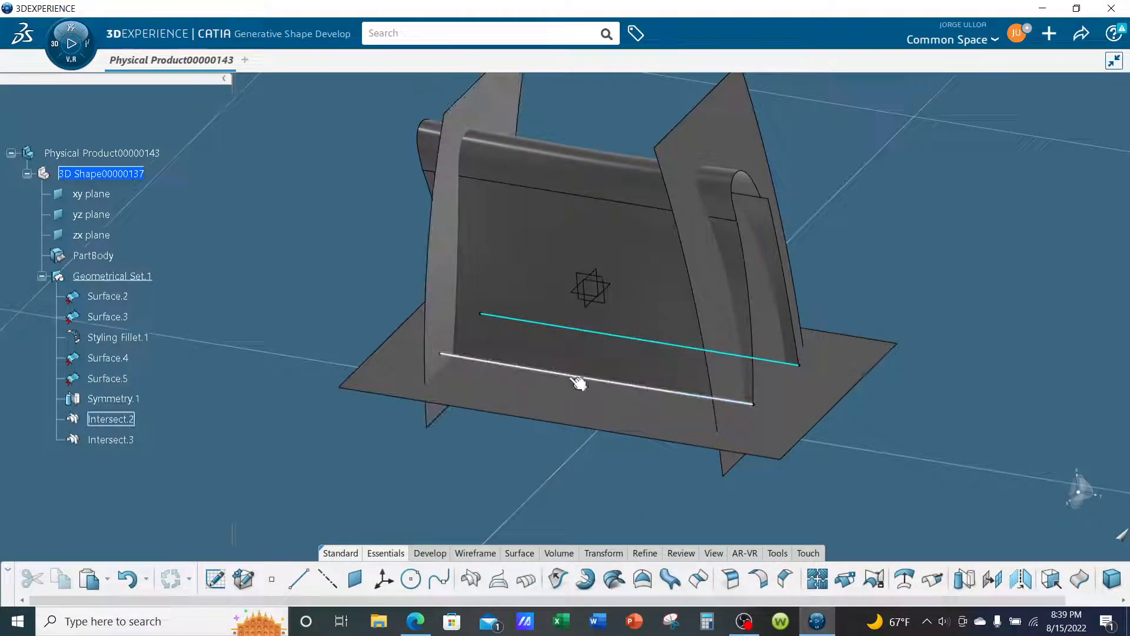
middle_click_drag(737, 434, 786, 449)
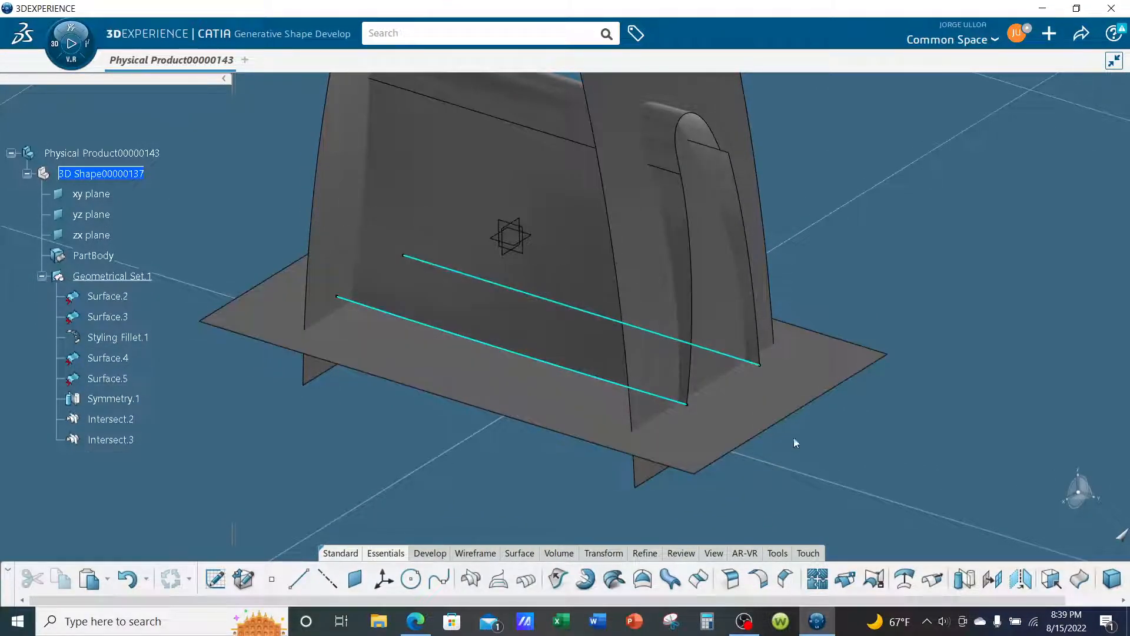
mouse_move(928, 443)
middle_mouse_down()
mouse_move(930, 426)
mouse_move(935, 453)
middle_mouse_up()
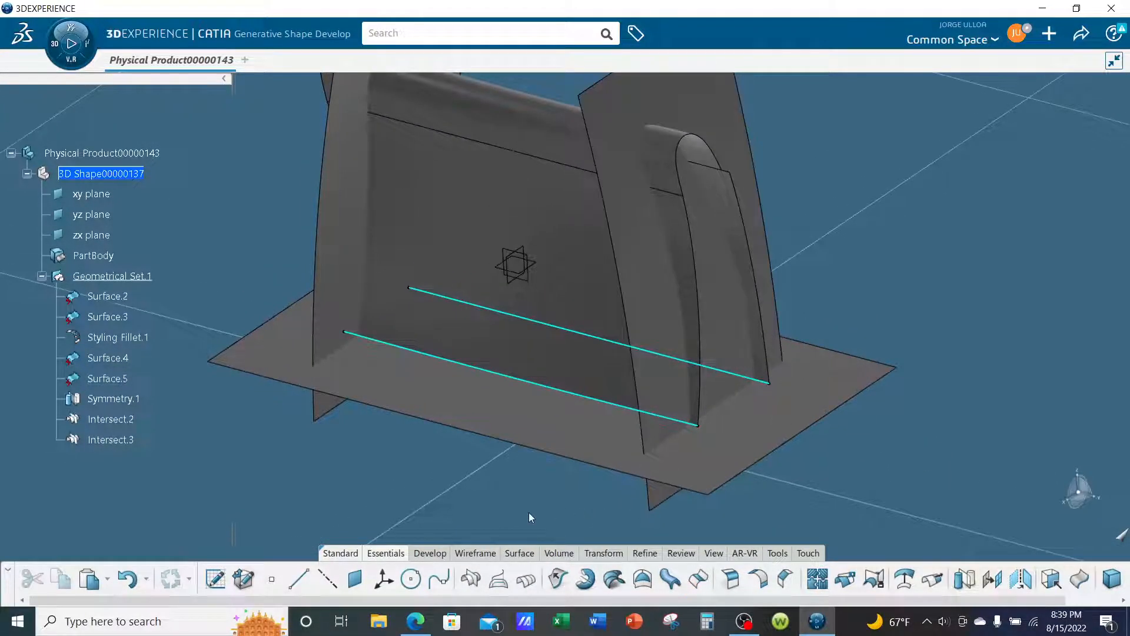
left_click(674, 583)
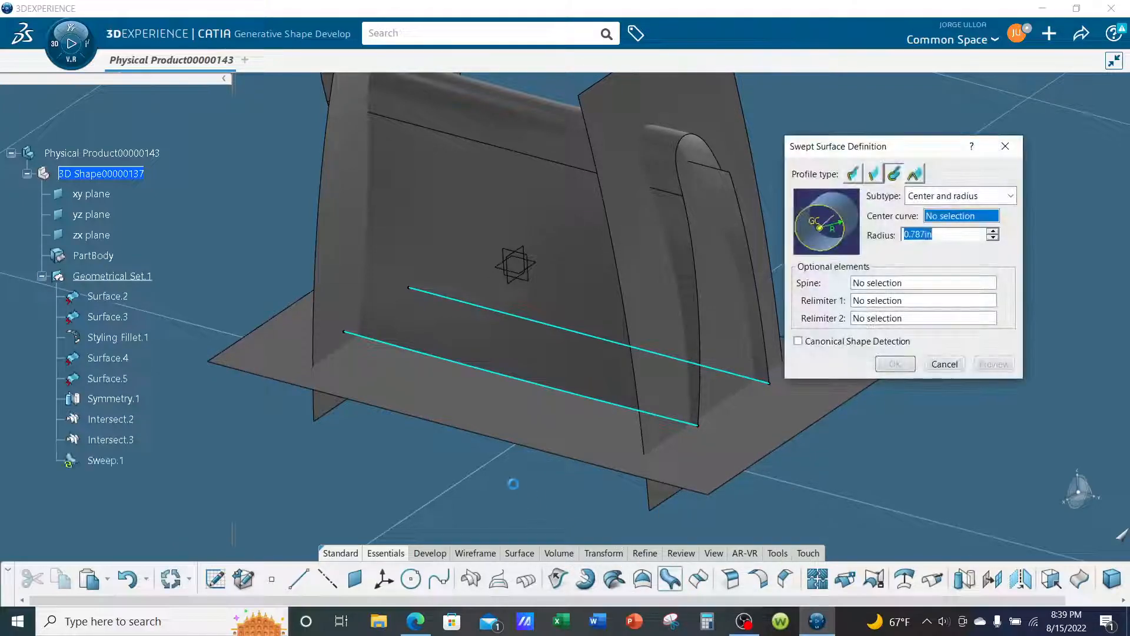
middle_click_drag(514, 486, 439, 454)
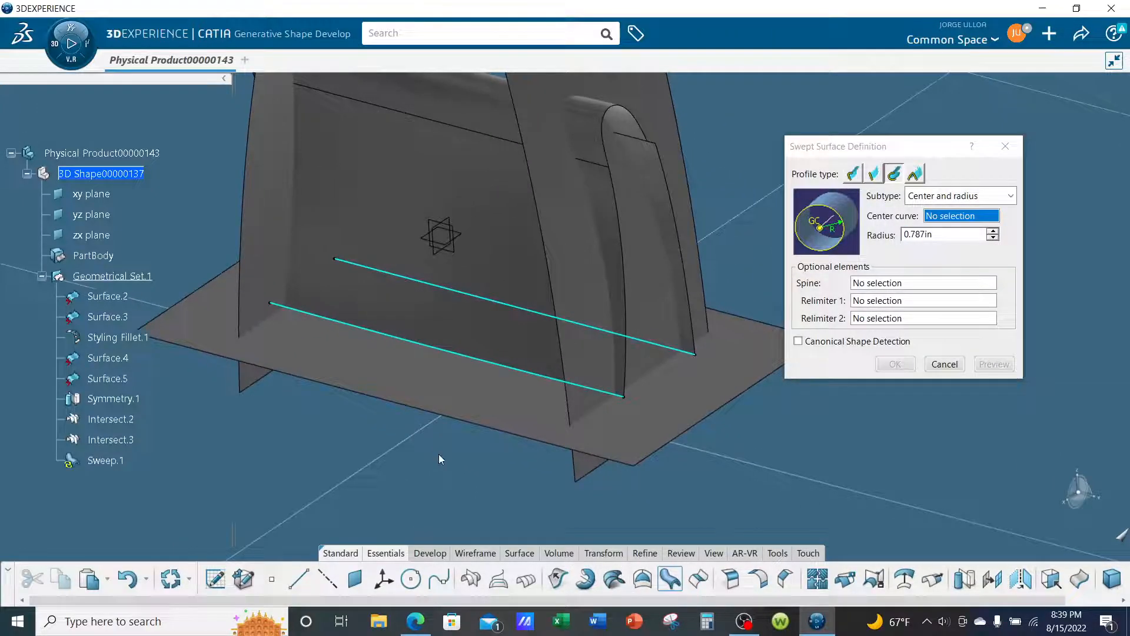
left_click(437, 349)
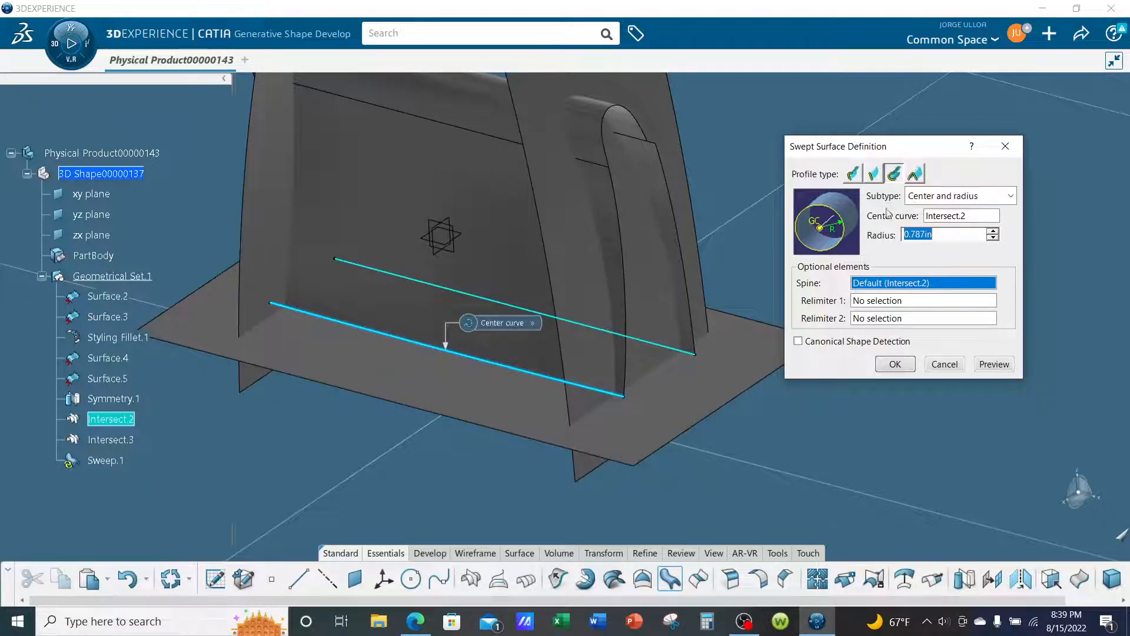
left_click(966, 198)
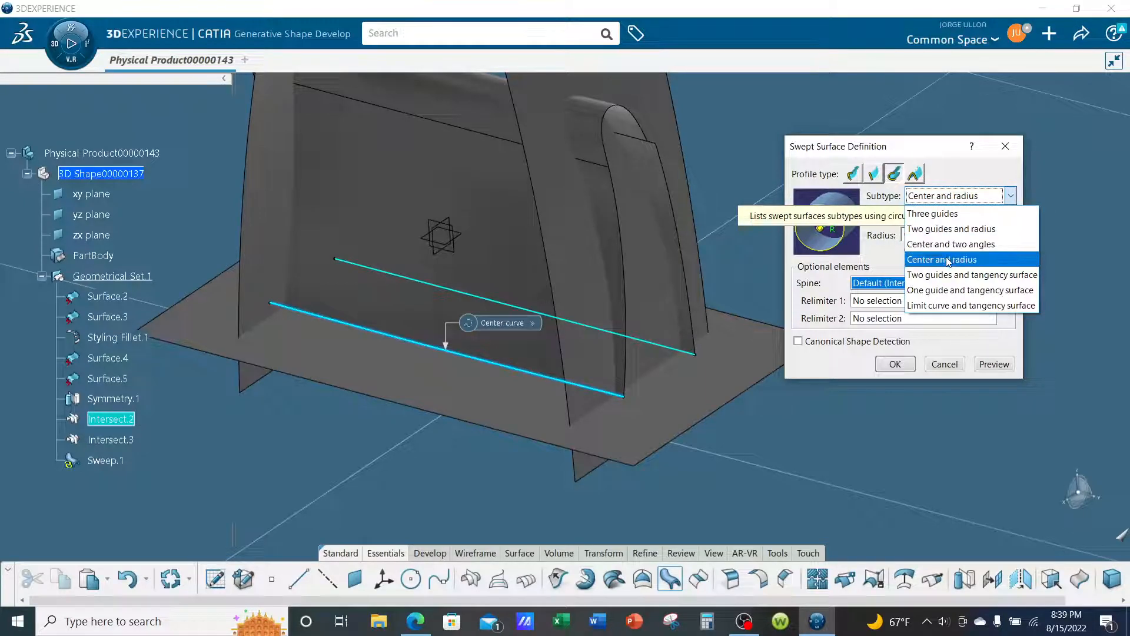
left_click(949, 261)
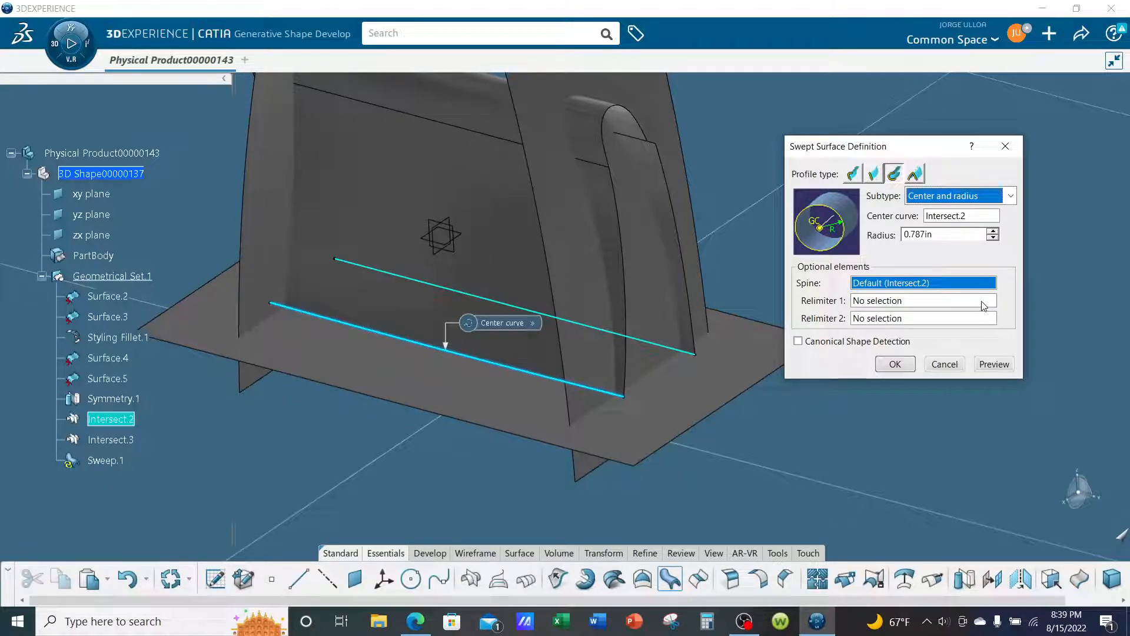
left_click_drag(954, 239, 898, 241)
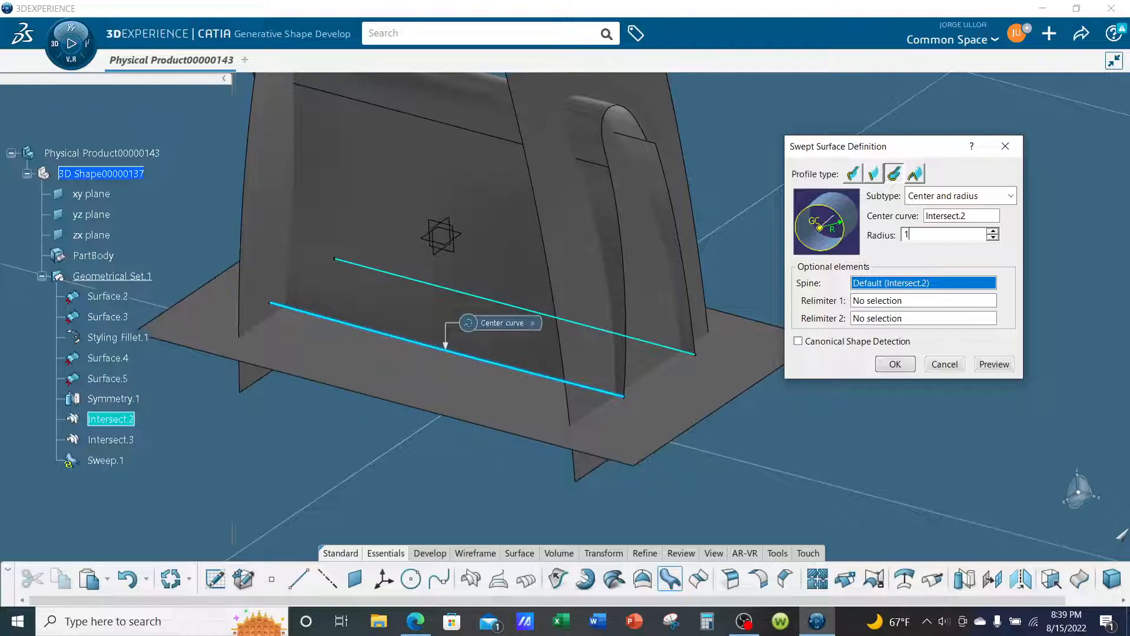
left_click(895, 364)
- Sweep a second circular surface of the Center and radius subtype along Intersect.3 with a 1 in radius
middle_click_drag(866, 355, 670, 382)
middle_click_drag(947, 510, 911, 445)
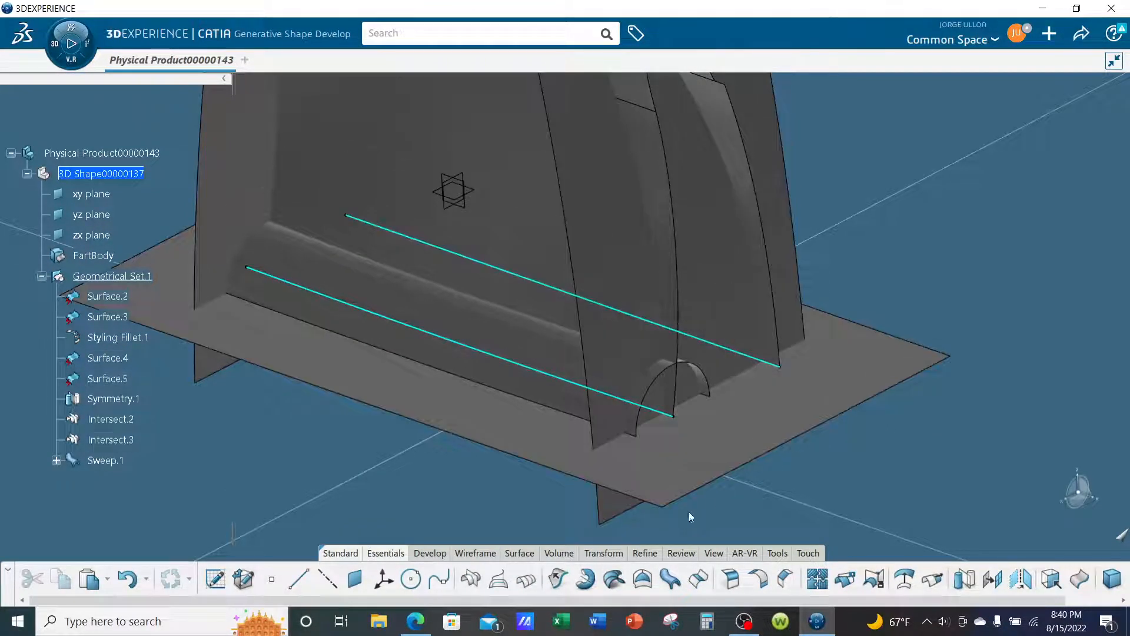
left_click(672, 579)
middle_click_drag(832, 432, 779, 417)
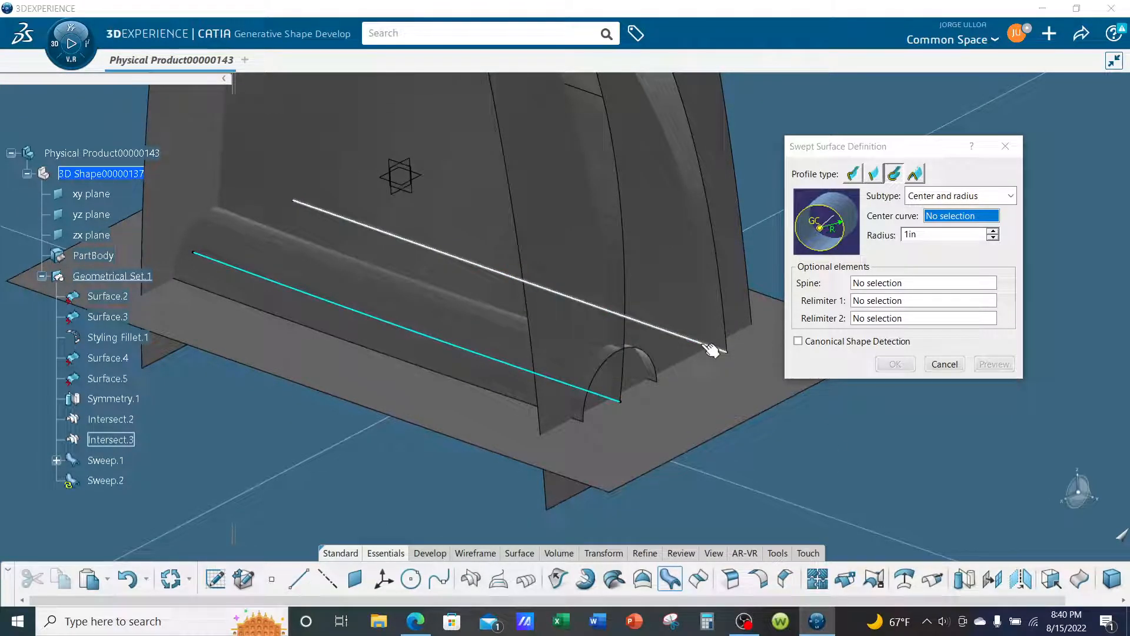
left_click(712, 350)
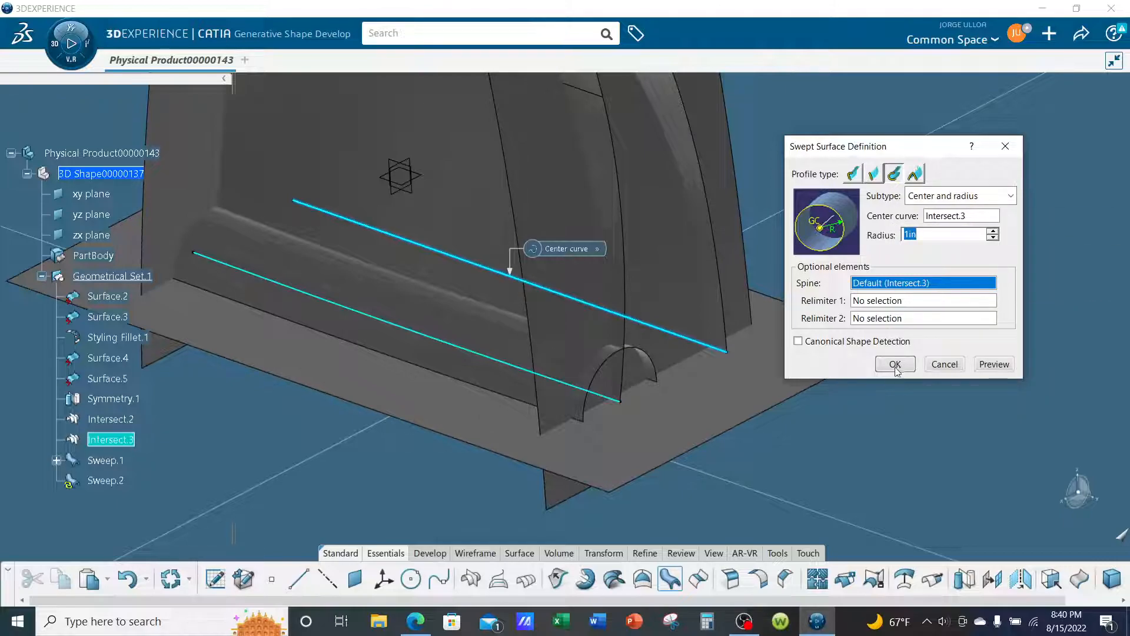
left_click(942, 201)
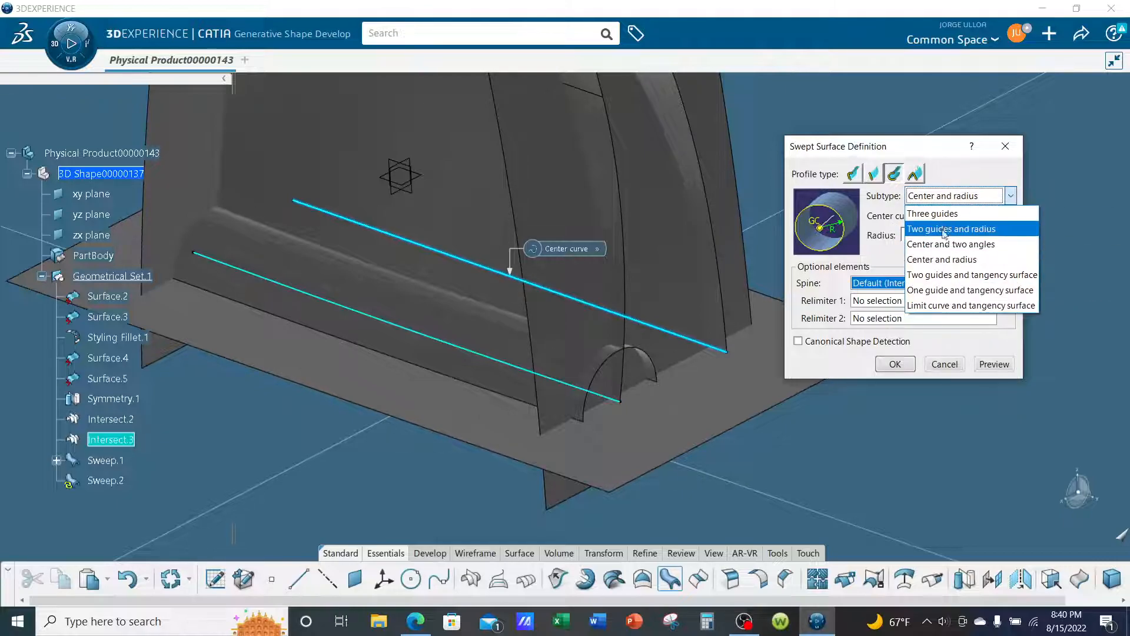
left_click(945, 261)
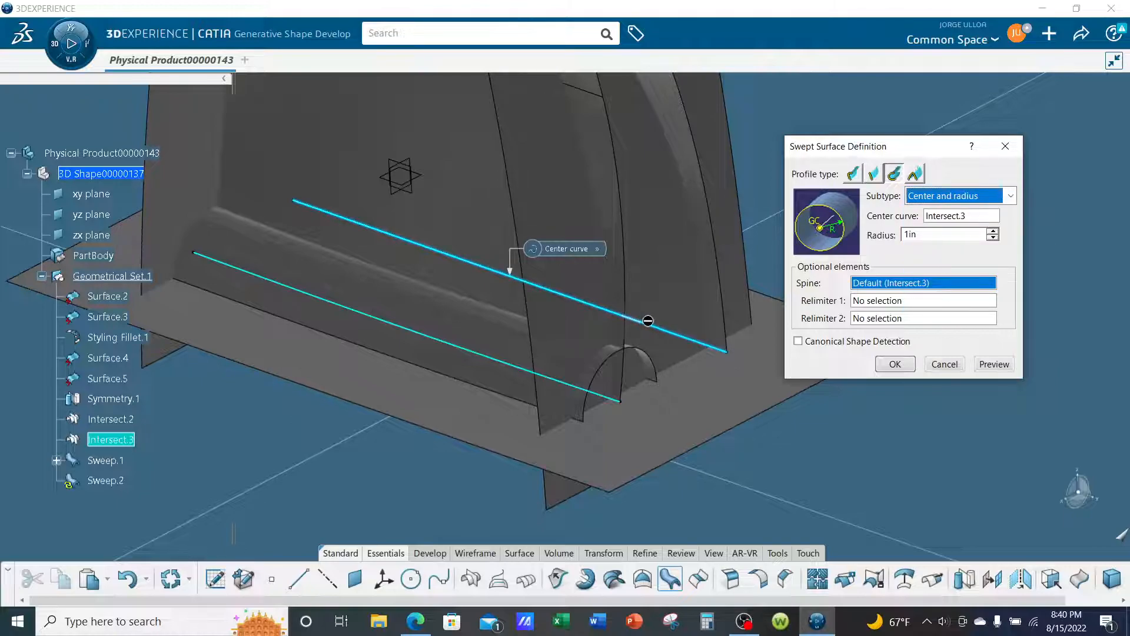
left_click(894, 364)
- Set the fill color of both circular sweeps, Sweep.1 and Sweep.2, to blue
middle_click_drag(734, 372, 575, 439)
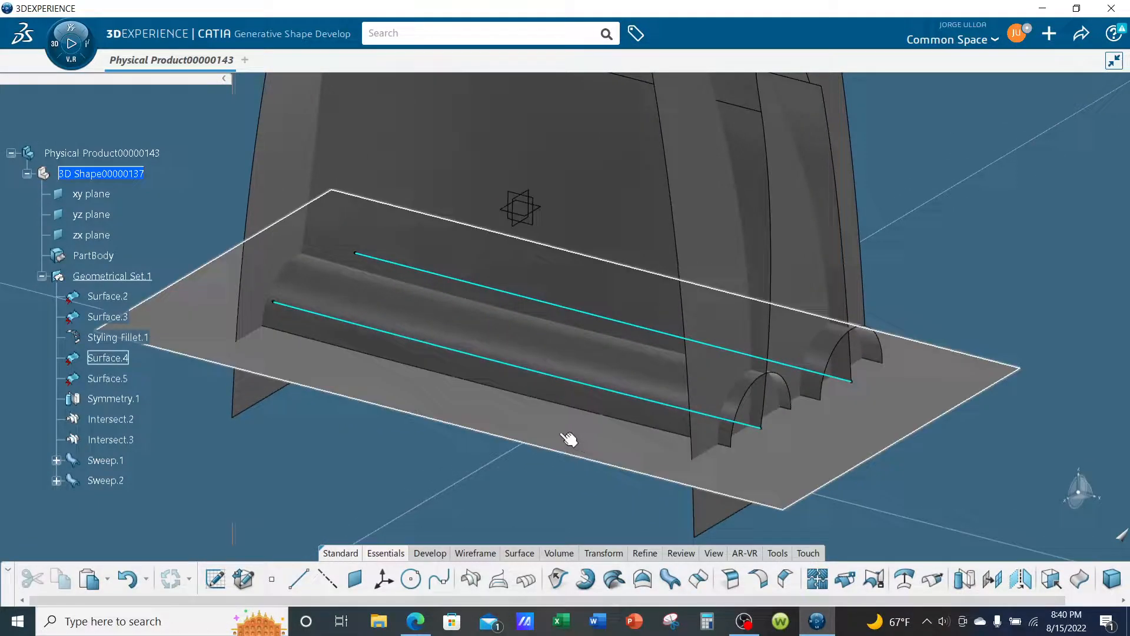
left_click(104, 460)
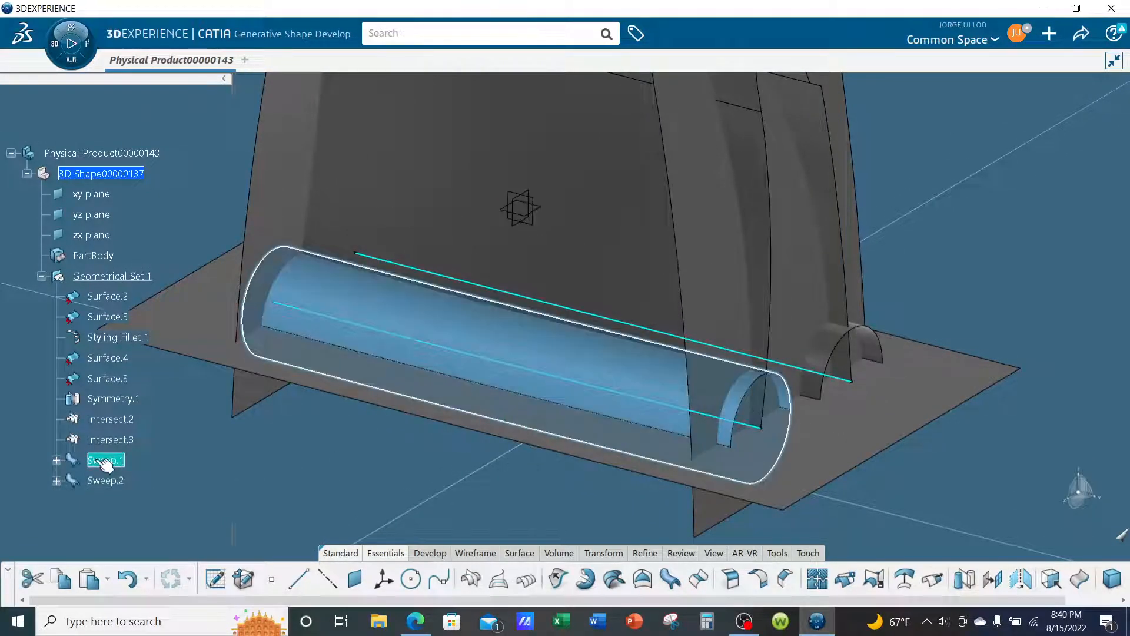
left_click(102, 480, "ctrl")
right_click(102, 483)
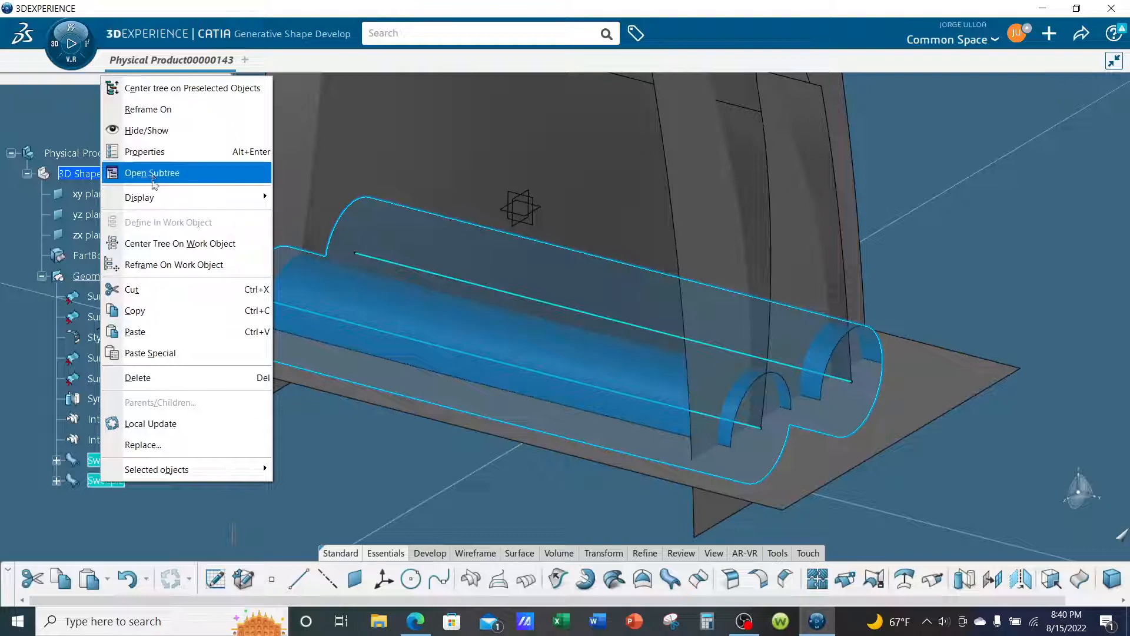
left_click(154, 154)
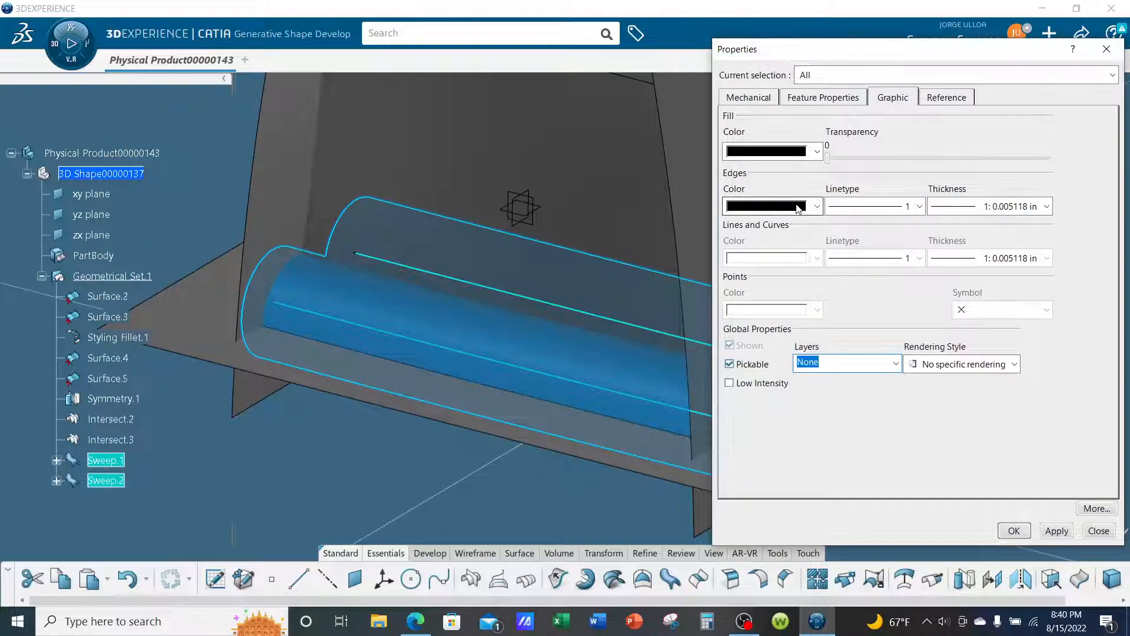
left_click(771, 151)
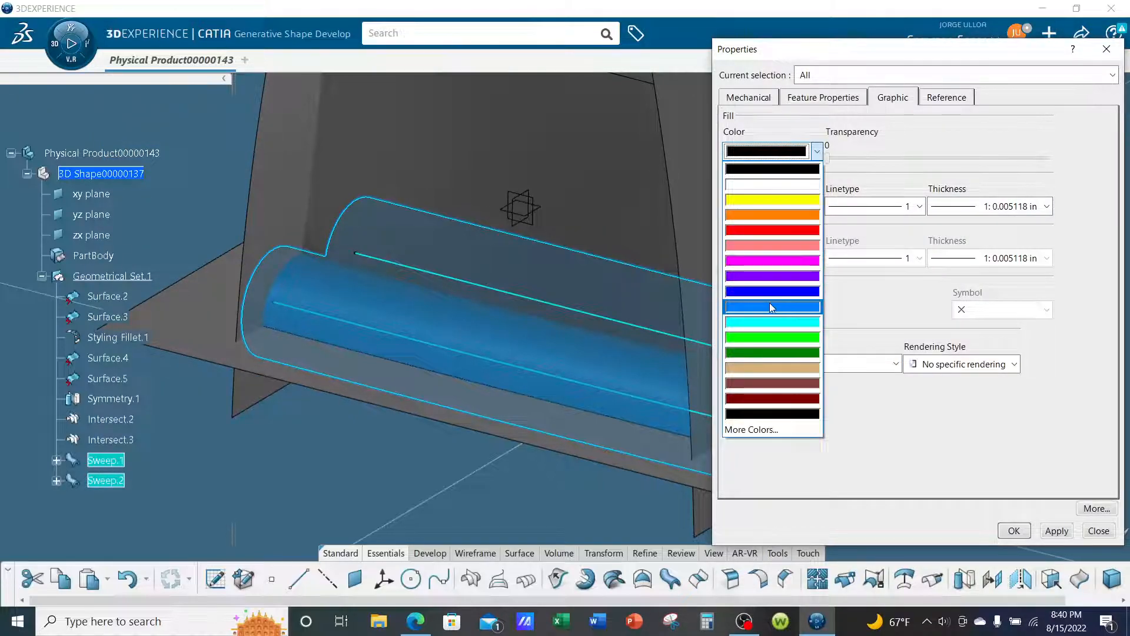
left_click(775, 298)
left_click(1021, 533)
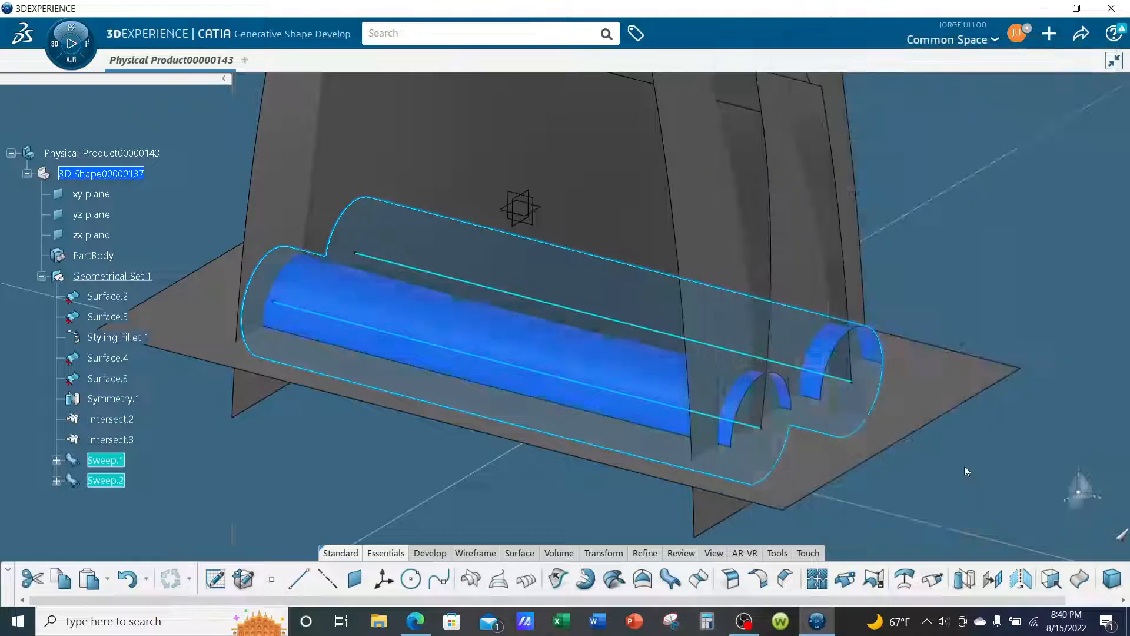
left_click(964, 469)
- Split the curved side patch Surface.2 with Sweep.1, keeping the portion above the sweep
middle_click_drag(757, 413, 681, 429)
middle_click_drag(1050, 270, 603, 415)
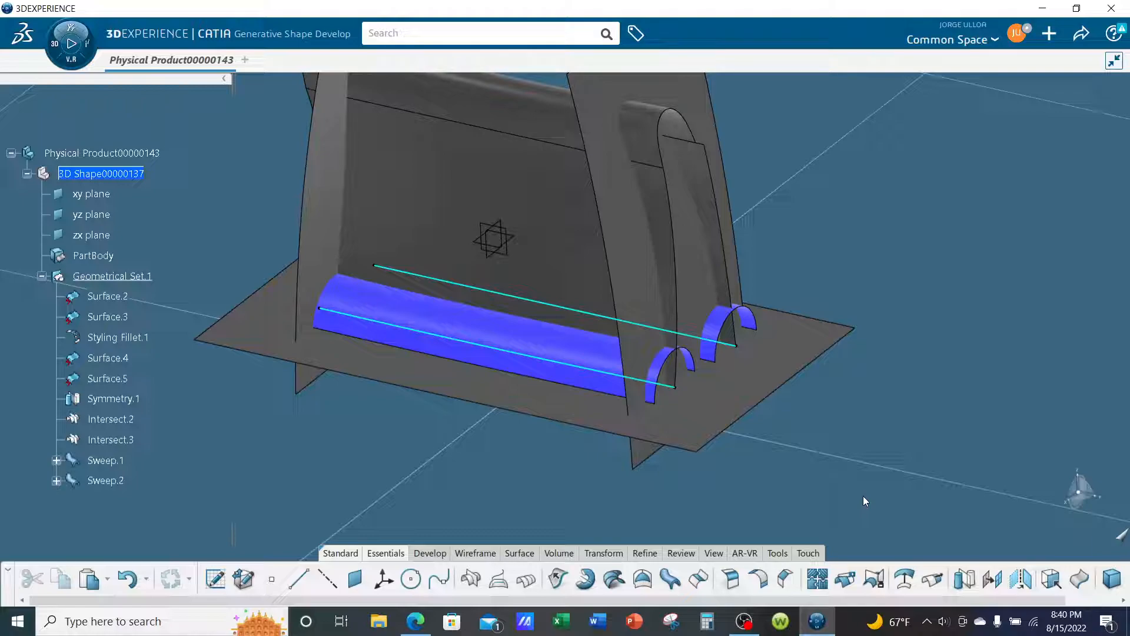
middle_click_drag(649, 514, 725, 459)
middle_click_drag(620, 464, 574, 461)
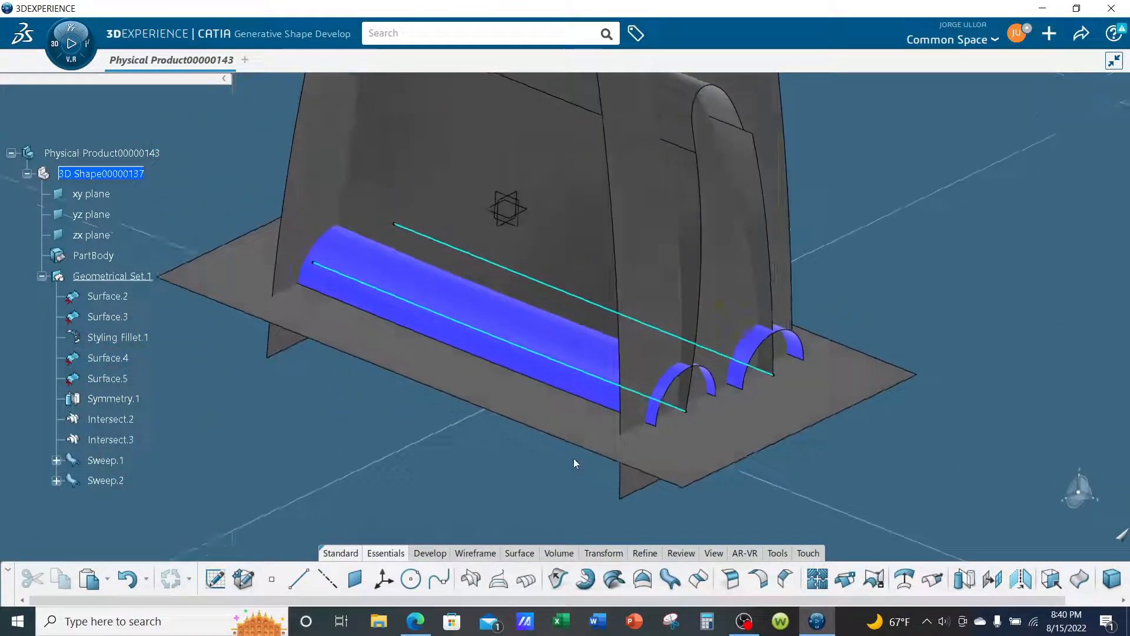
left_click(586, 281)
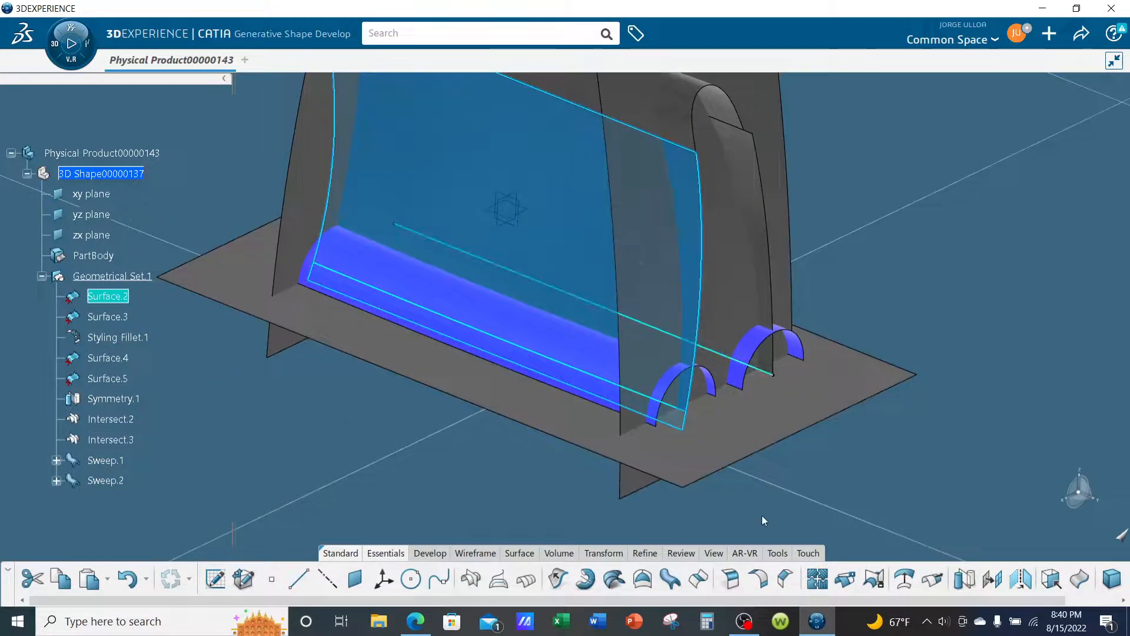
left_click(846, 579)
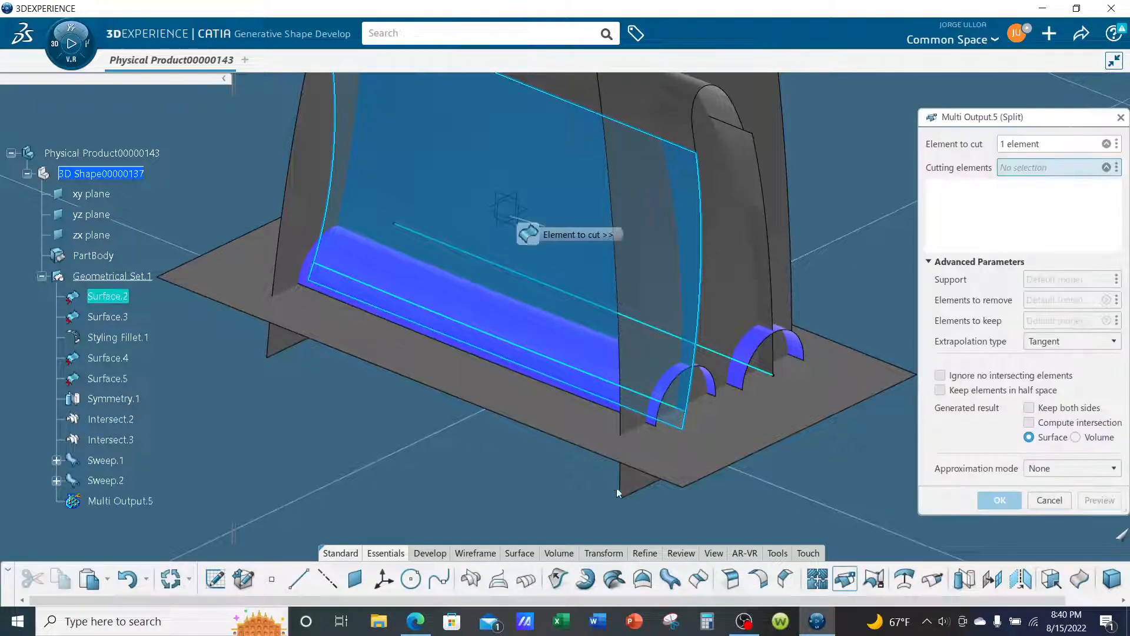
left_click(535, 339)
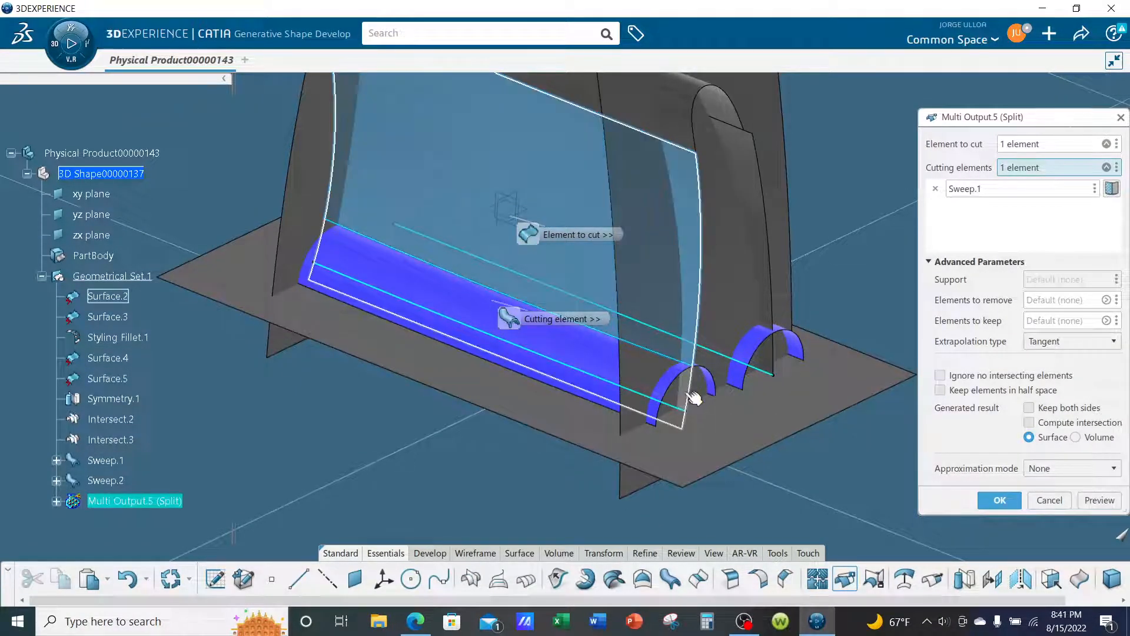
middle_click_drag(714, 465, 663, 443)
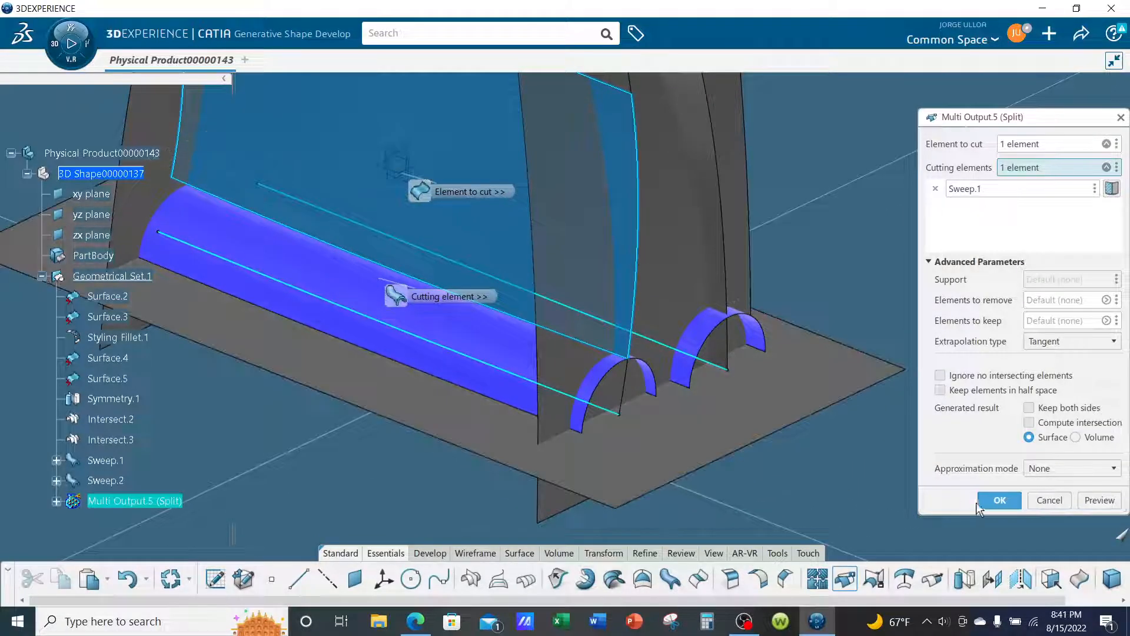
left_click(1000, 501)
- Split the opposite side patch Surface.3 with Sweep.2, keeping the portion above the sweep
middle_click_drag(928, 481, 759, 217)
left_click(759, 217)
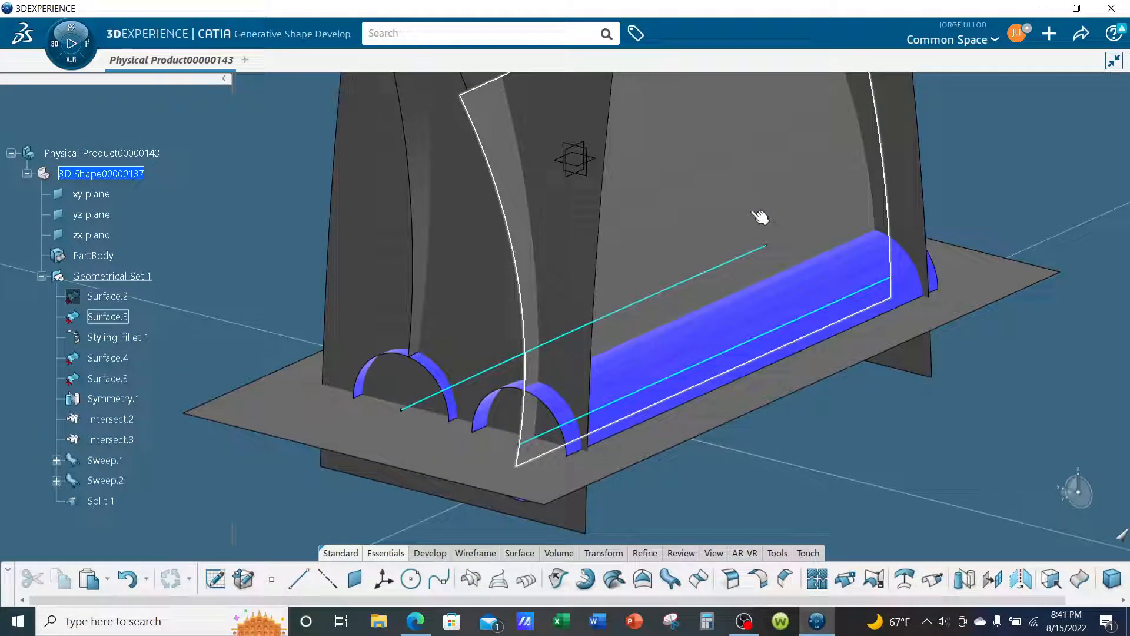
left_click(845, 580)
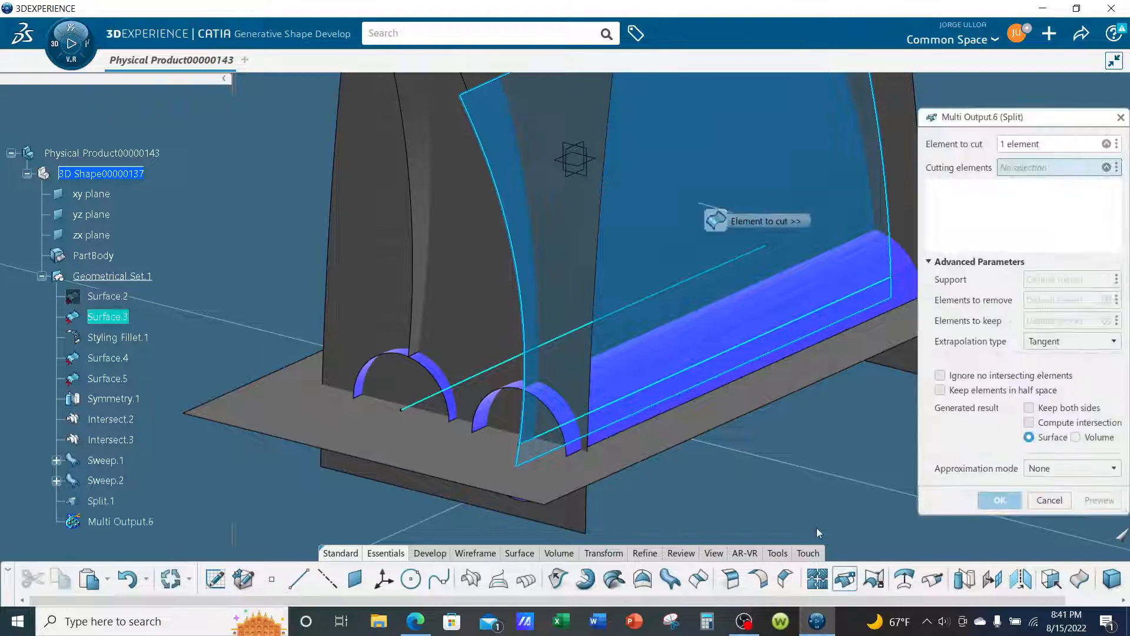
left_click(697, 349)
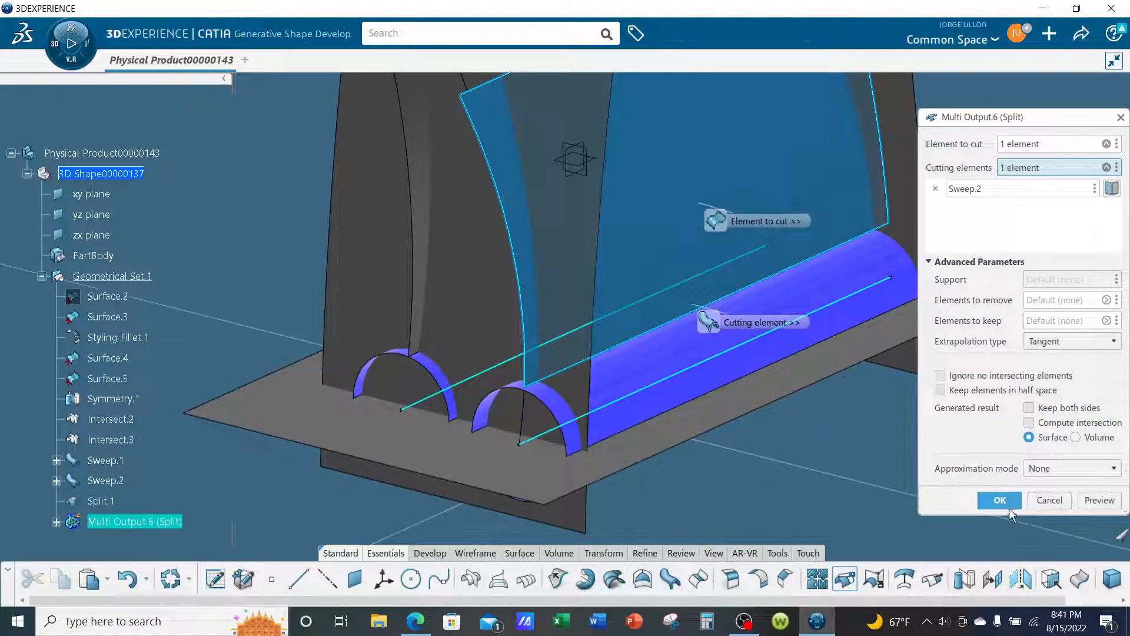
left_click(1000, 500)
- Set up a split of the horizontal base patch Surface.4 with Intersect.2 and Intersect.3 as cutting elements
middle_click_drag(982, 497, 553, 467)
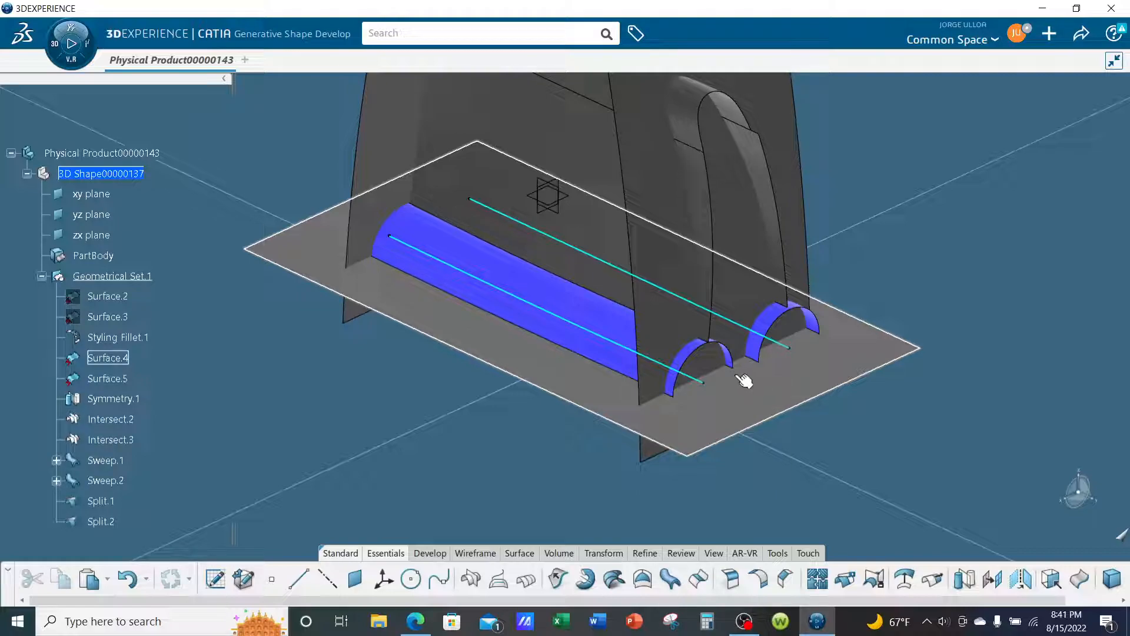
middle_click_drag(758, 386, 639, 460)
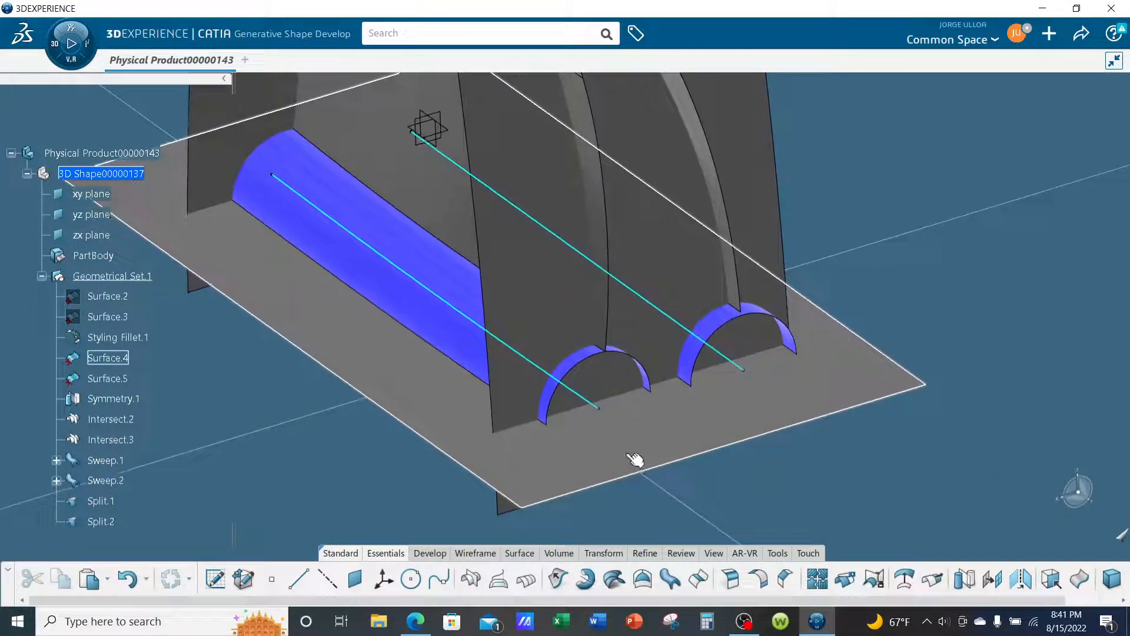
middle_click_drag(571, 418, 644, 424)
left_click(613, 421)
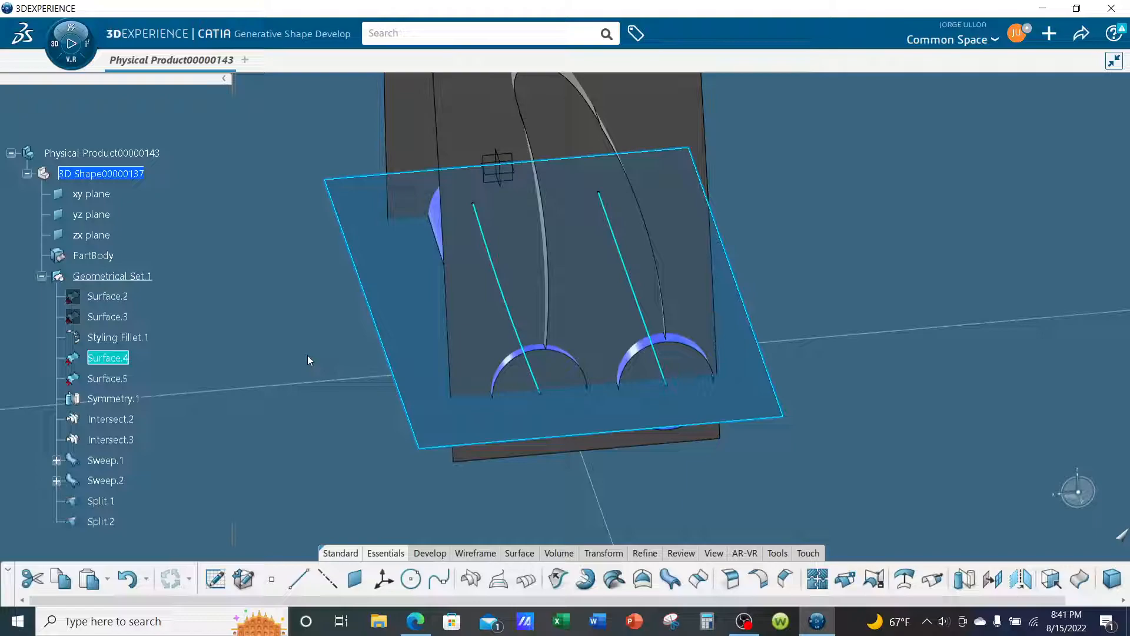
left_click(538, 441)
middle_click_drag(537, 441, 610, 480)
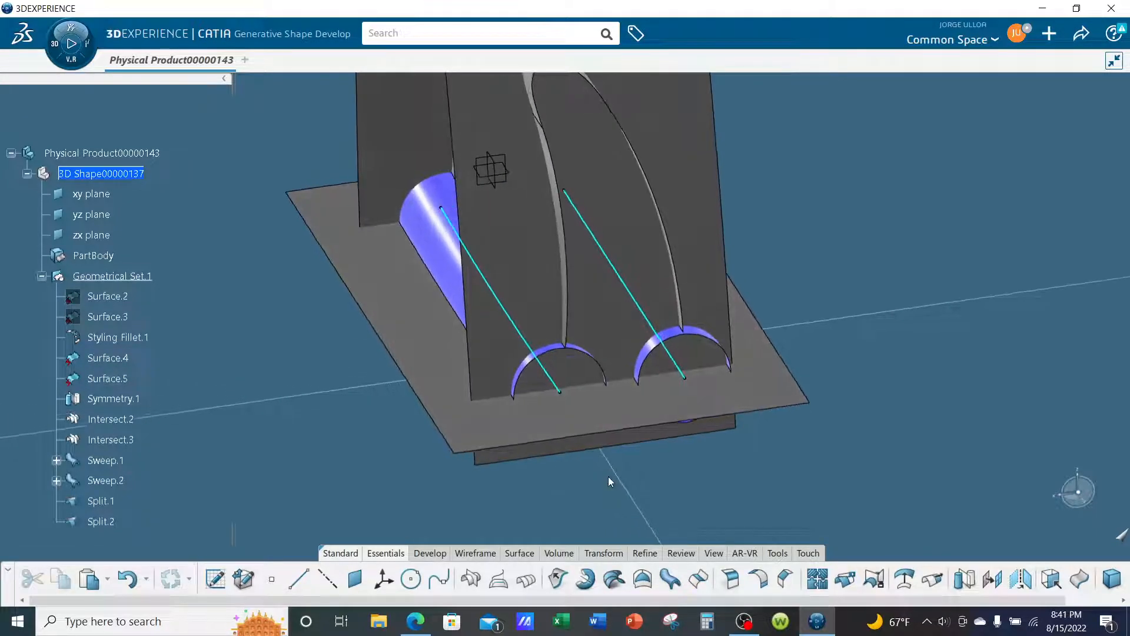
left_click(635, 409)
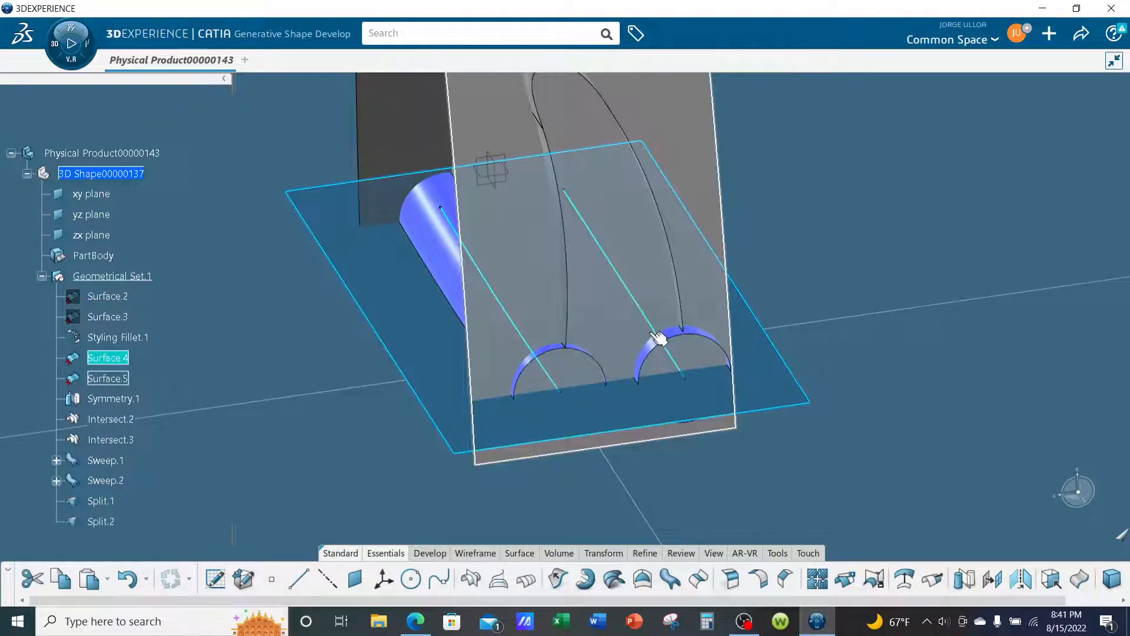
left_click(1029, 481)
left_click(646, 397)
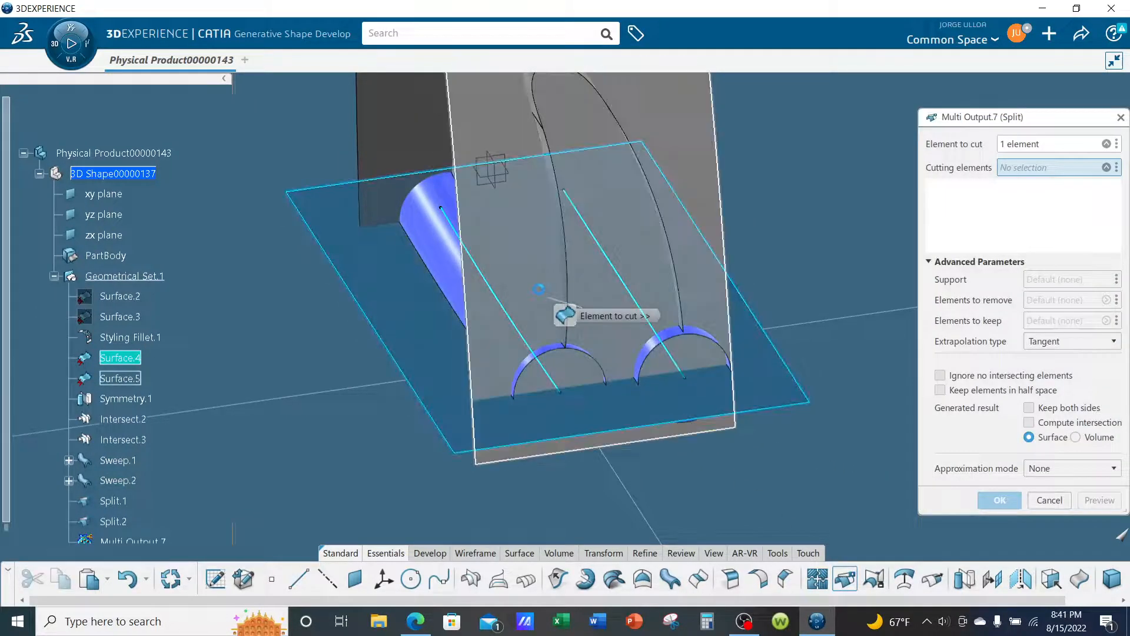
left_click(519, 321)
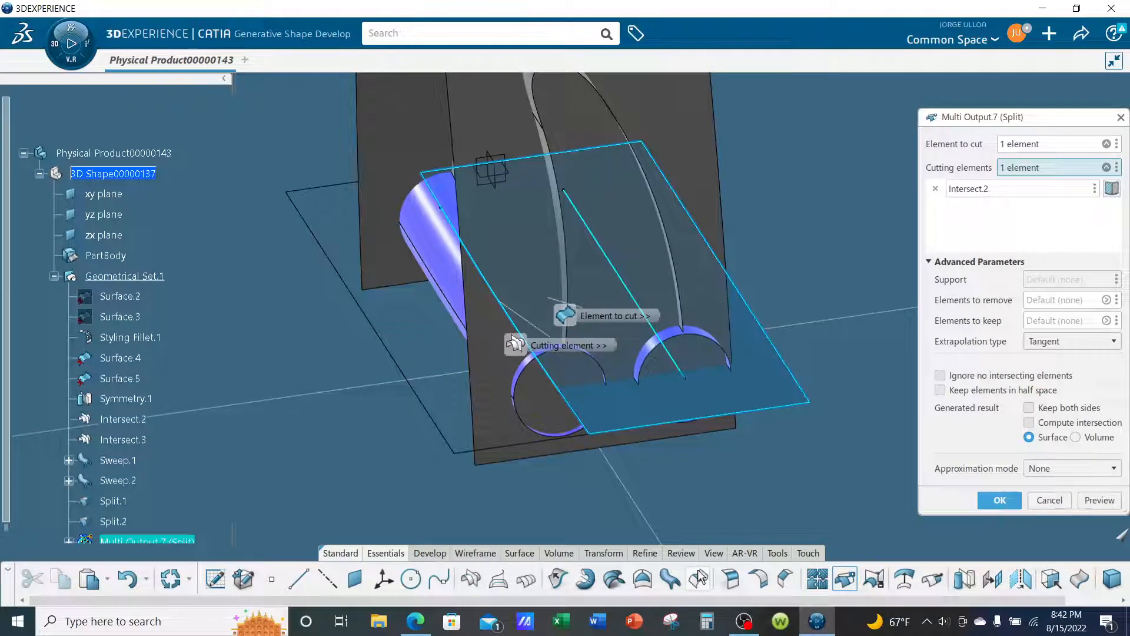
left_click(629, 280)
- Add Sweep.1 and Sweep.2 as cutting elements and complete the base patch split, keeping the strip between the sweeps
scroll(548, 365, "up", 5)
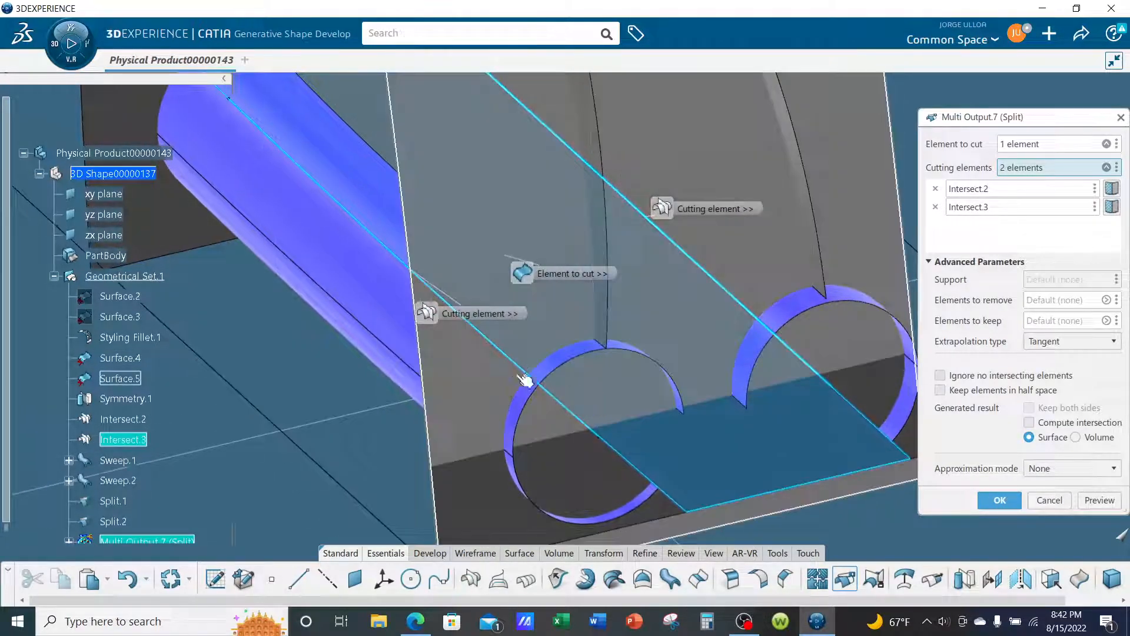
left_click(372, 306)
middle_click_drag(719, 425, 558, 427)
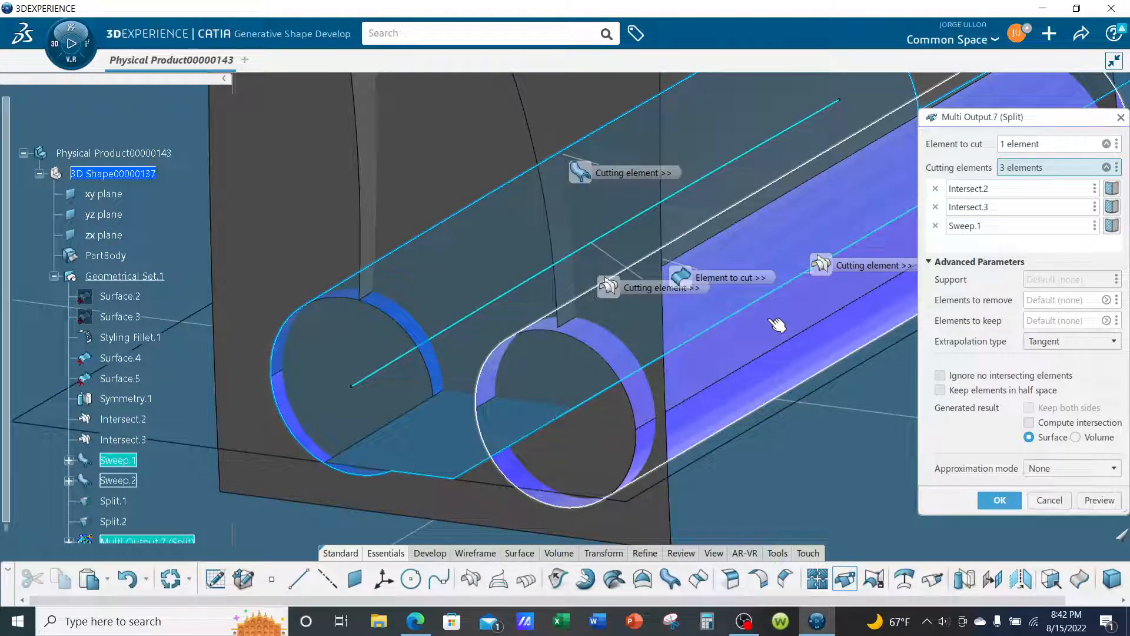
left_click(777, 325)
middle_click_drag(571, 388, 733, 363)
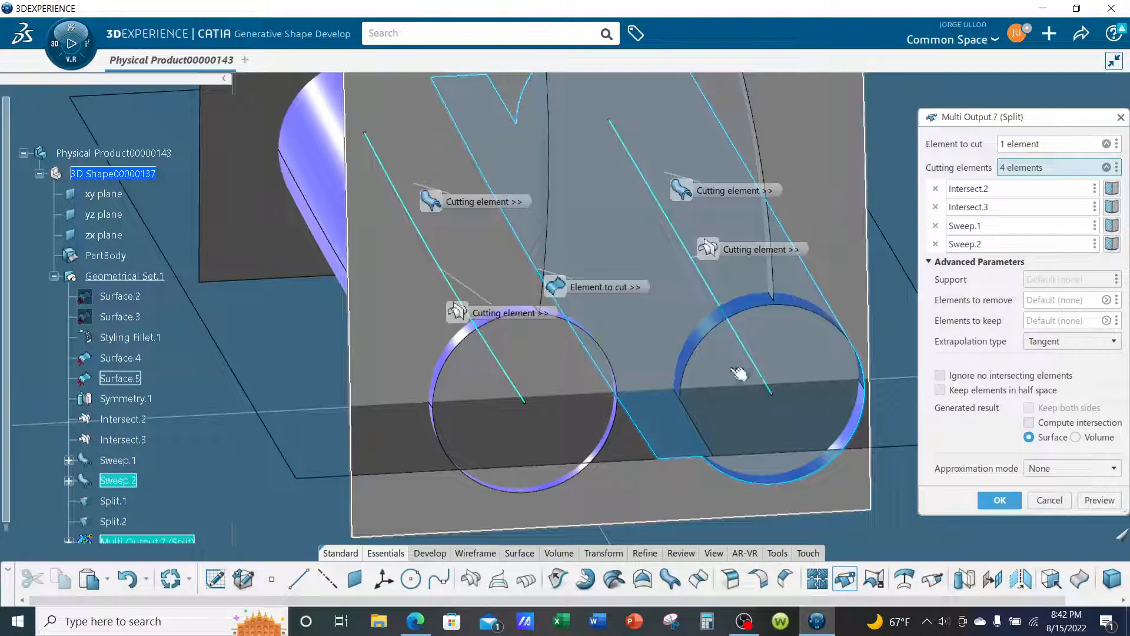
left_click(999, 500)
- Hide the two circular sweeps, Sweep.1 and Sweep.2
middle_click_drag(987, 487, 540, 328)
right_click(531, 324)
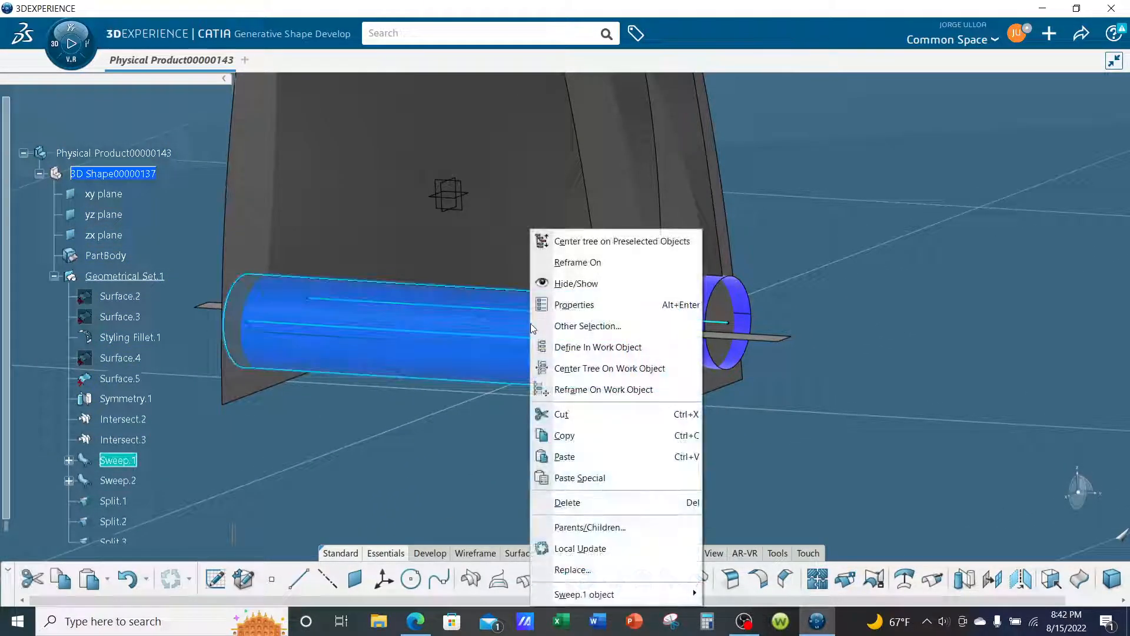
left_click(562, 283)
middle_click_drag(645, 359, 757, 343)
right_click(753, 333)
left_click(766, 283)
- Hide the cyan intersection curves Intersect.2 and Intersect.3
middle_click_drag(766, 283, 598, 453)
left_click(561, 299)
middle_click_drag(524, 370, 504, 416)
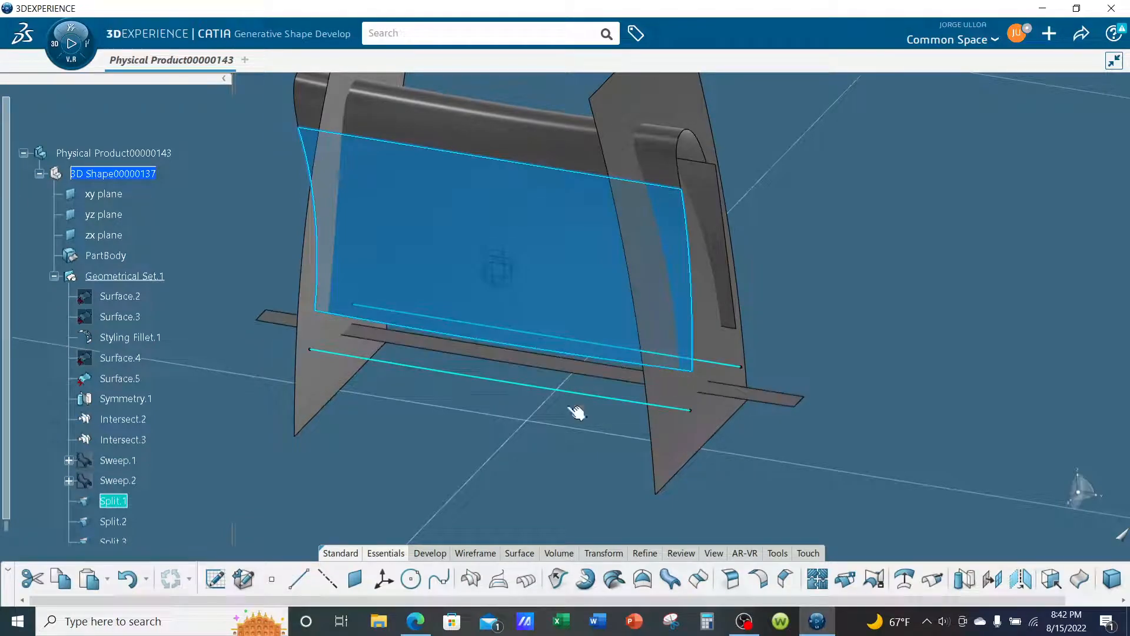
left_click(565, 463)
middle_click_drag(566, 464, 563, 407)
right_click(550, 409)
left_click(530, 407)
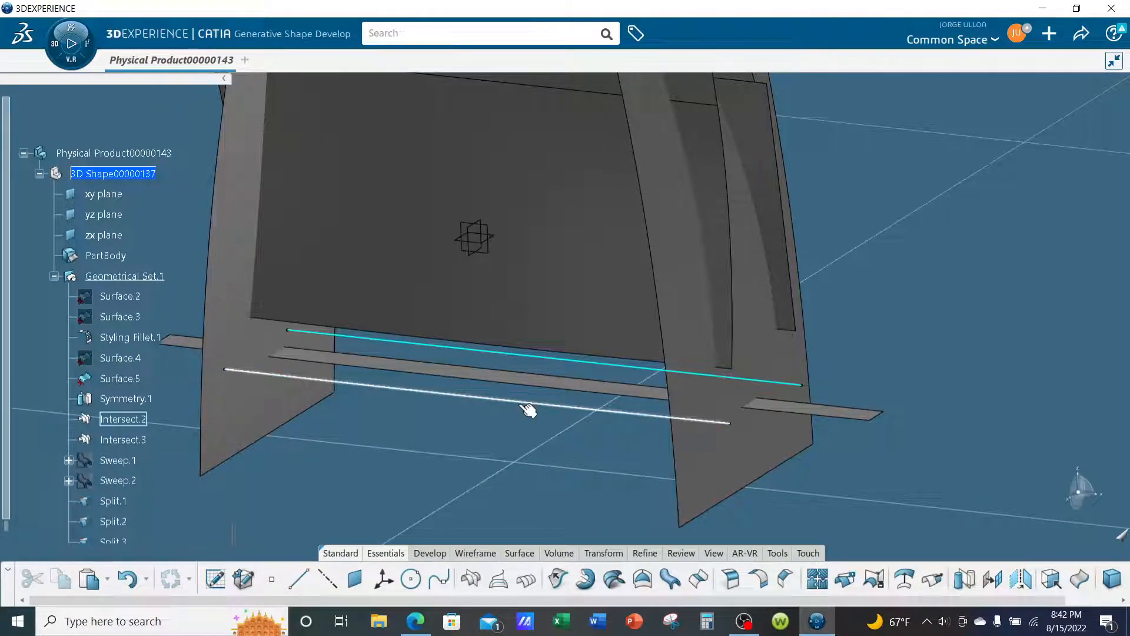
right_click(531, 405)
left_click(555, 81)
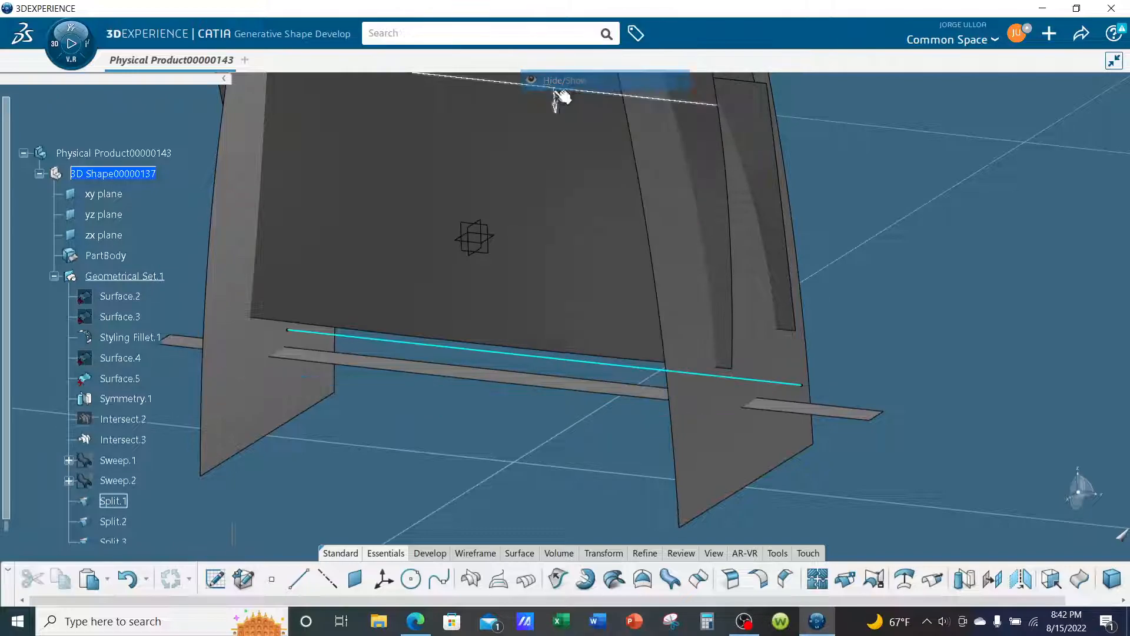
right_click(554, 366)
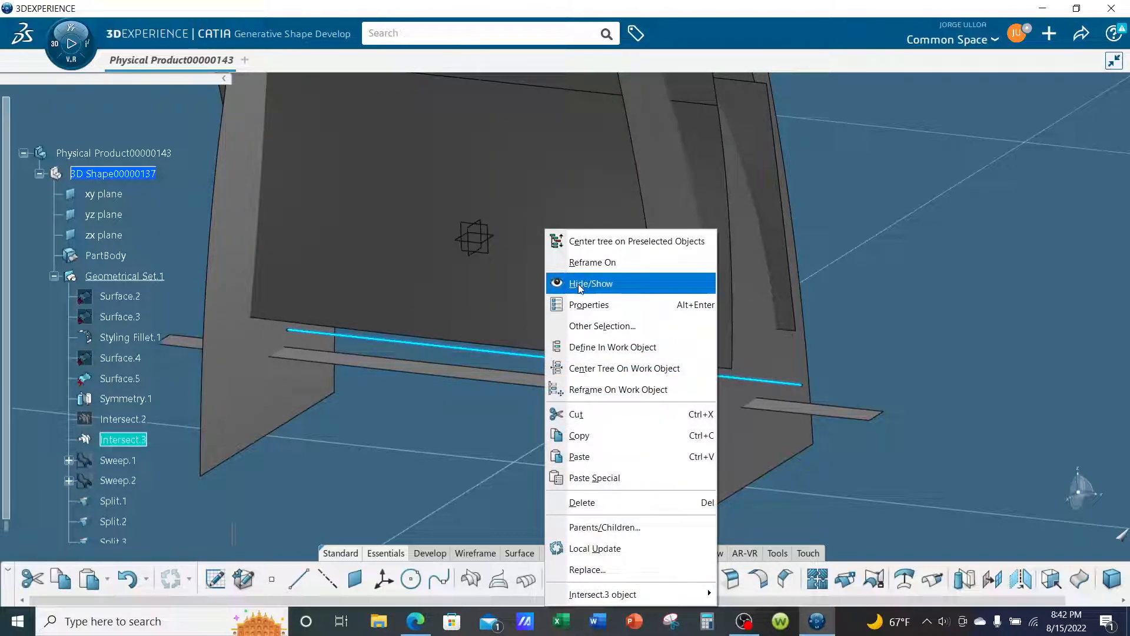
left_click(577, 285)
- Switch to the FreeStyle Shape Design app and bring up its creation tools
mouse_move(499, 436)
middle_mouse_down()
mouse_move(508, 448)
mouse_move(528, 313)
mouse_move(504, 453)
middle_mouse_up()
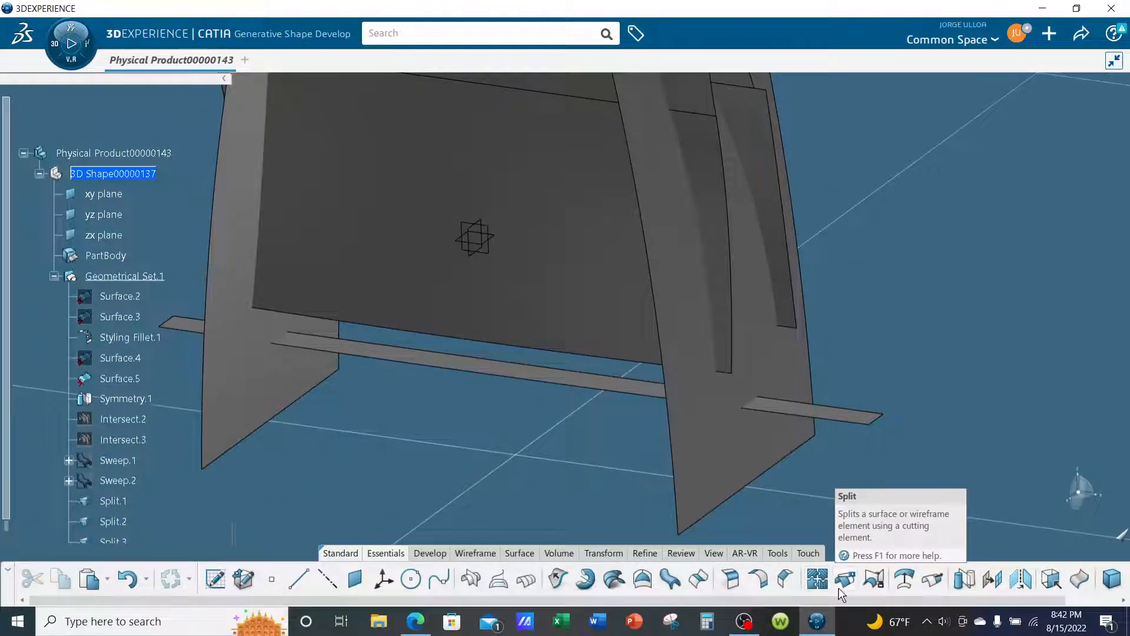
left_click(76, 61)
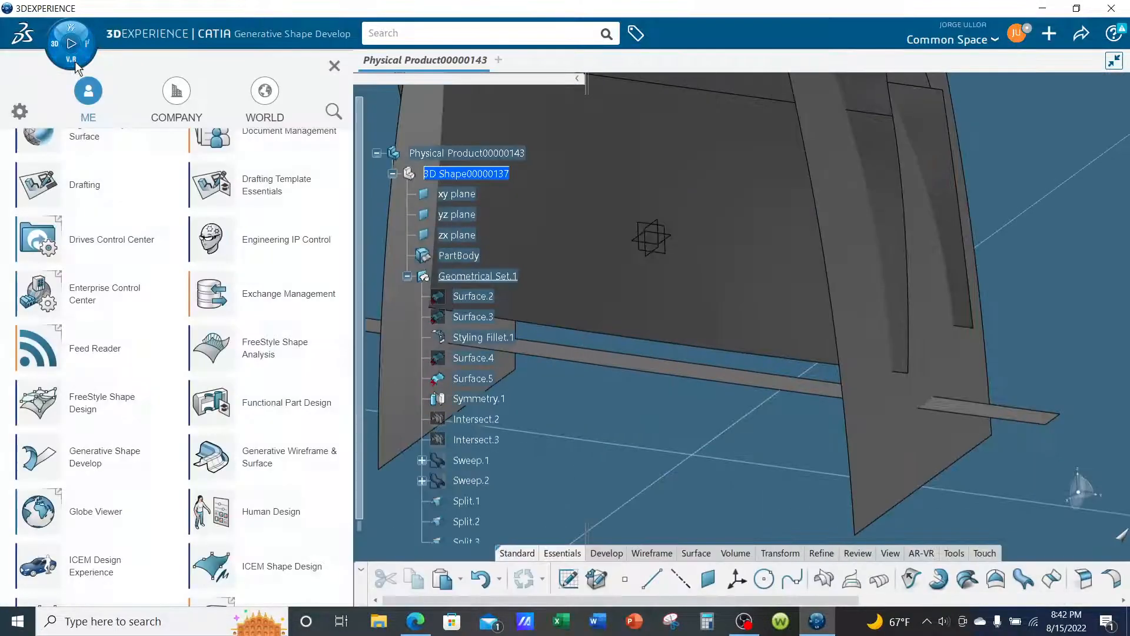
left_click(102, 408)
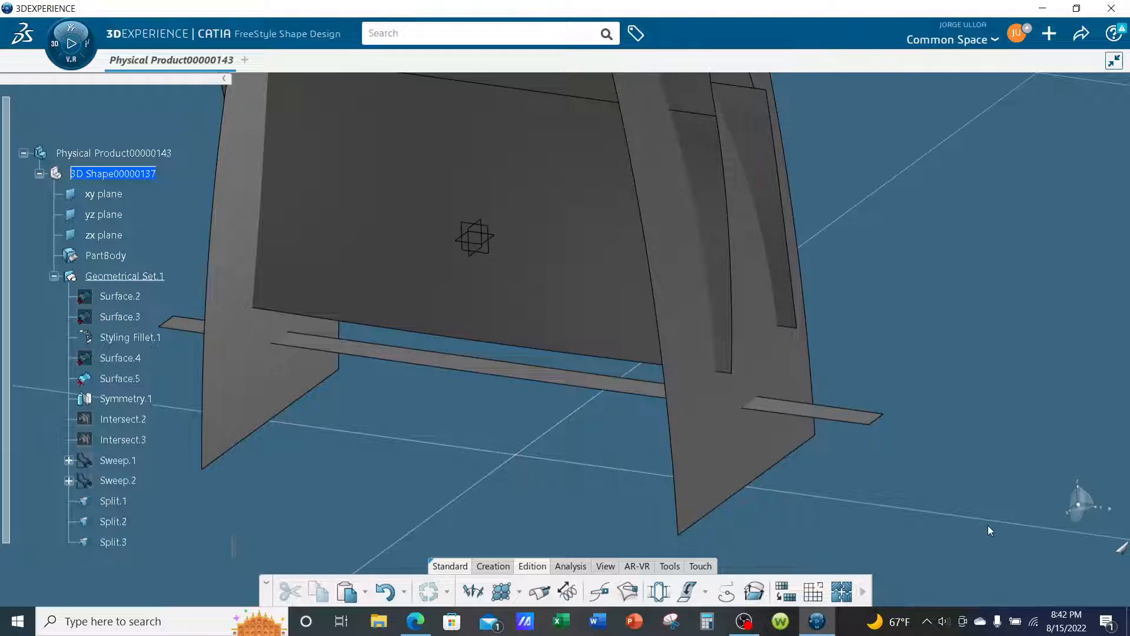
left_click(494, 566)
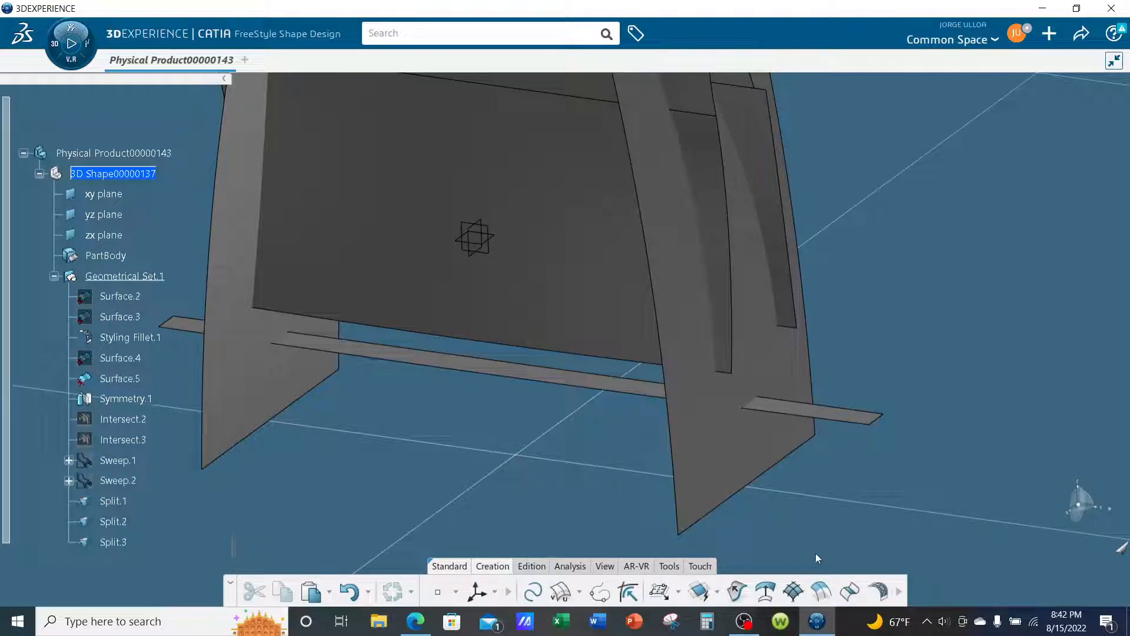
- Set up a styling fillet between Split.1 and base strip Split.3, using Split.1's lower edge and the strip's facing long edge
left_click(879, 591)
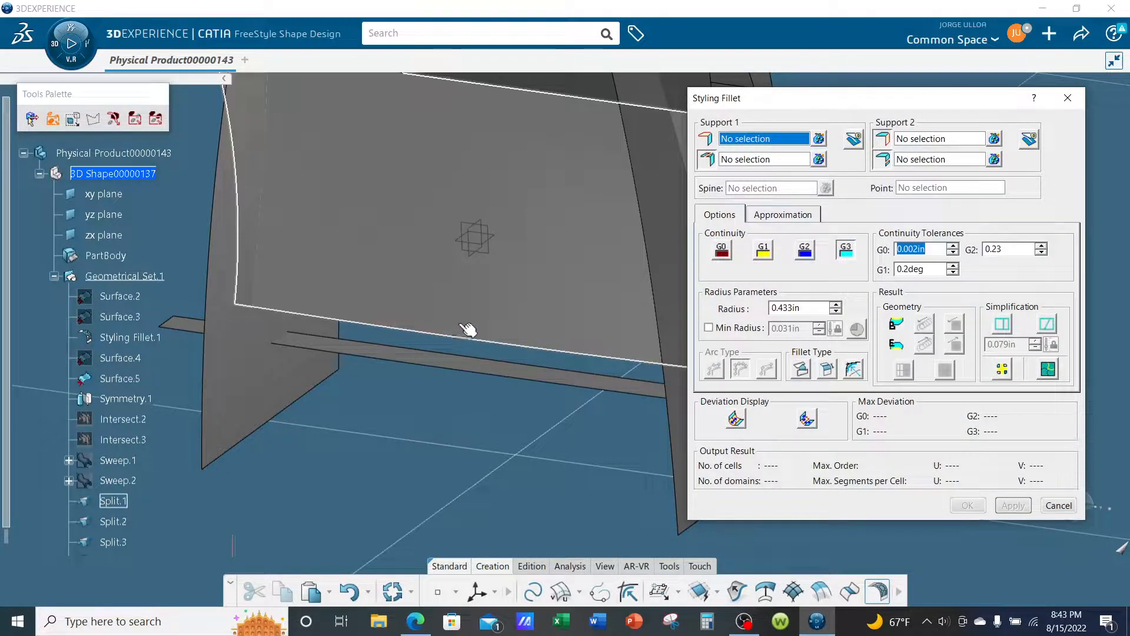
left_click(400, 277)
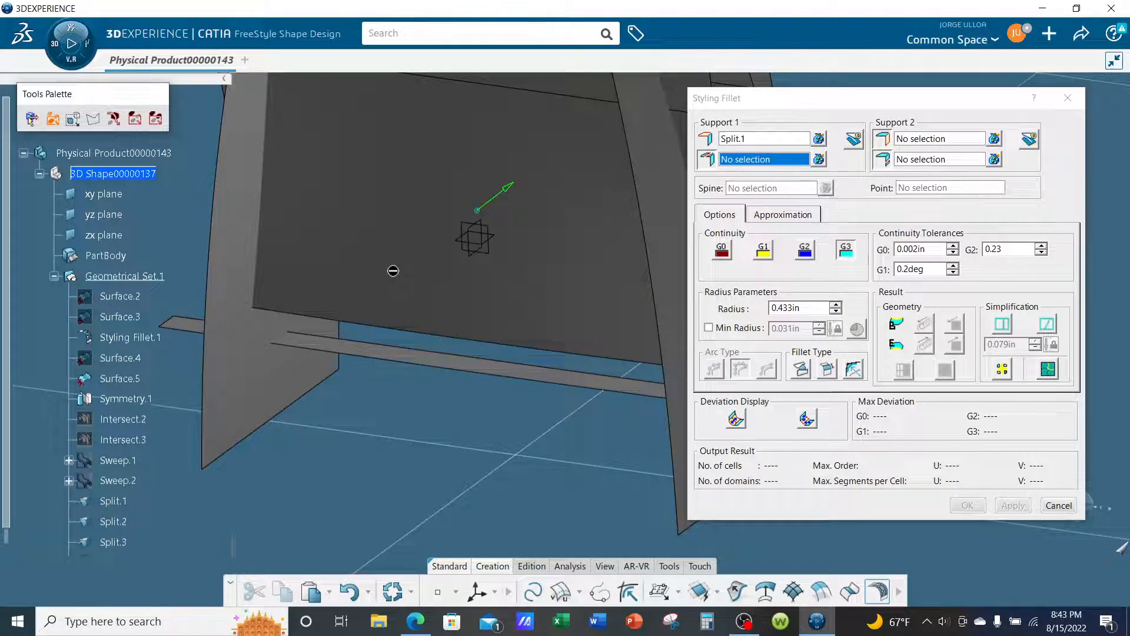
left_click(403, 333)
middle_click_drag(458, 426, 428, 374)
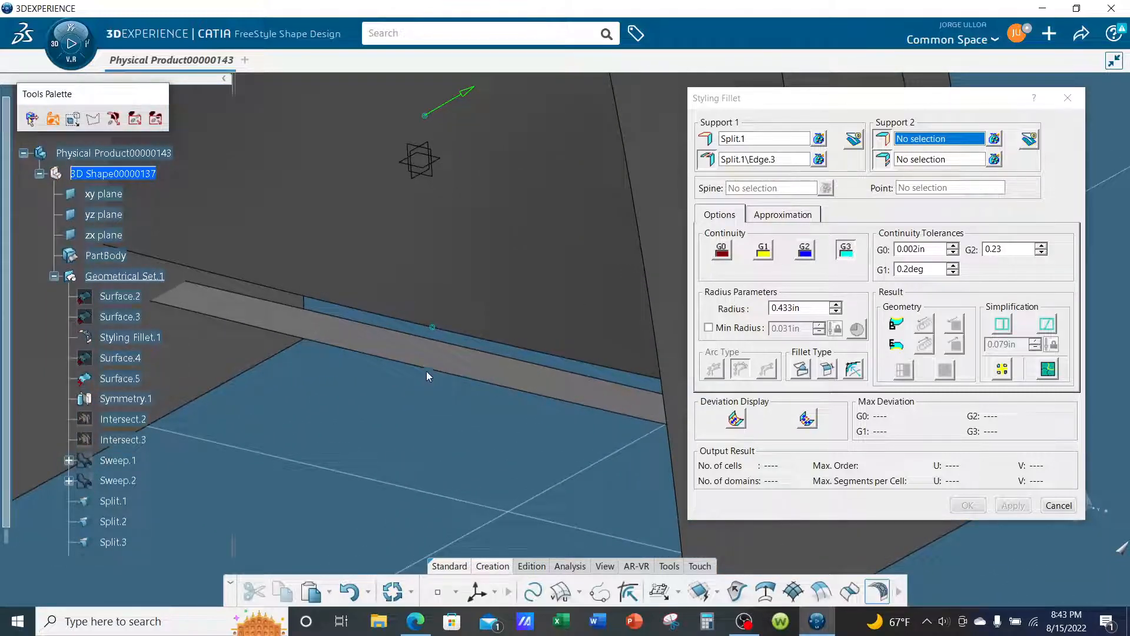
left_click(428, 358)
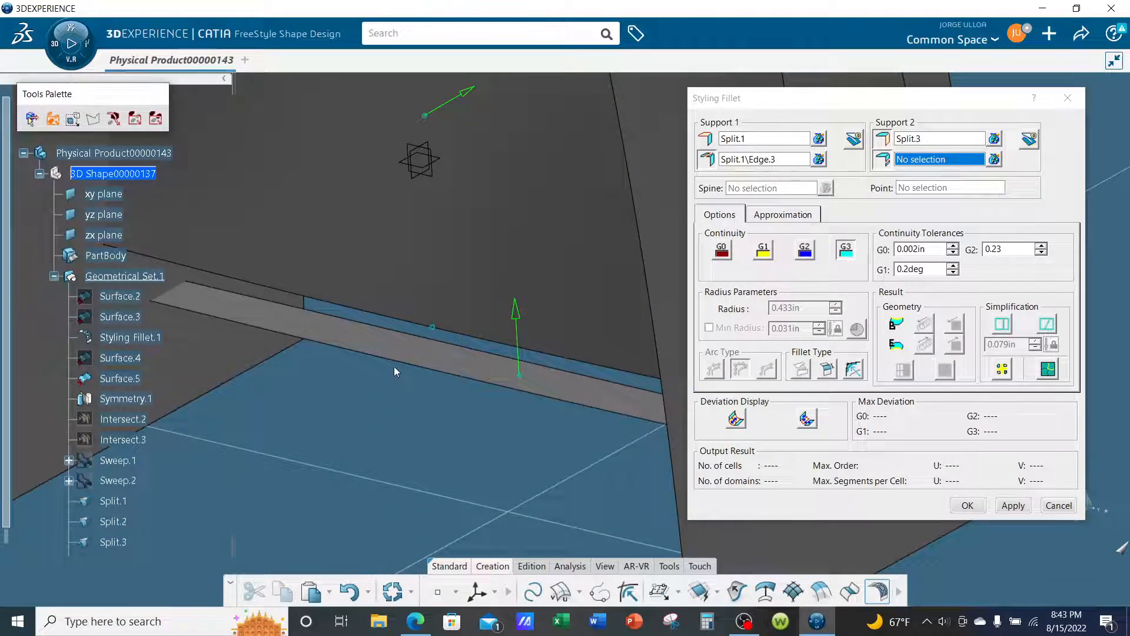
left_click(408, 361)
middle_click_drag(426, 405, 430, 435)
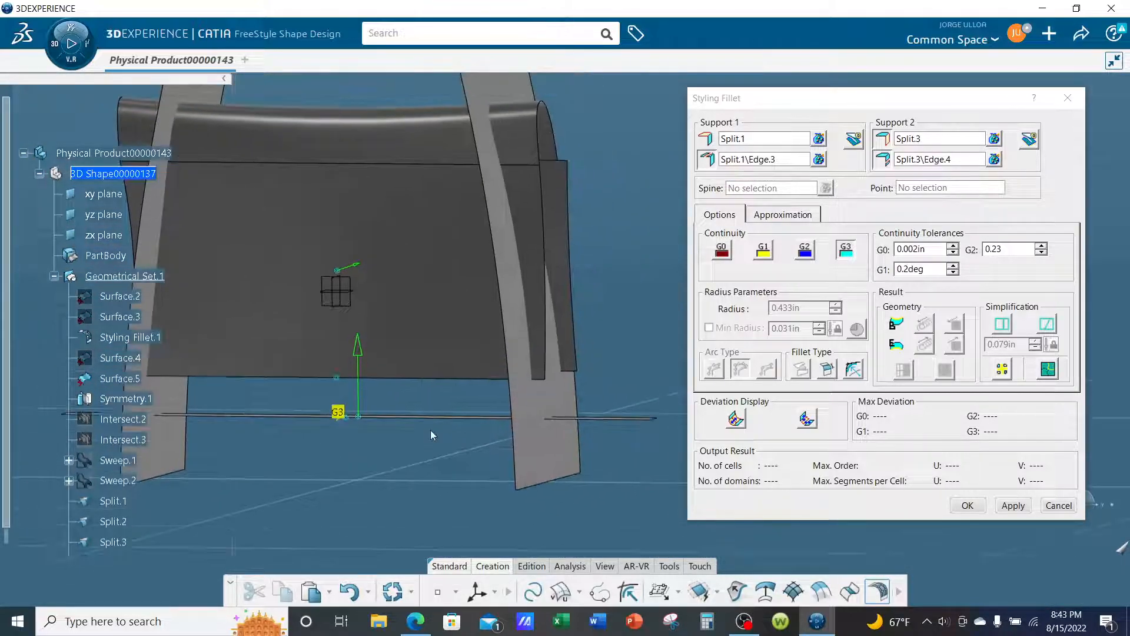
- Preview the styling fillet between Split.1 and Split.3 with G0 continuity
middle_click_drag(607, 326, 625, 282)
left_click(722, 251)
middle_click_drag(518, 327, 515, 367)
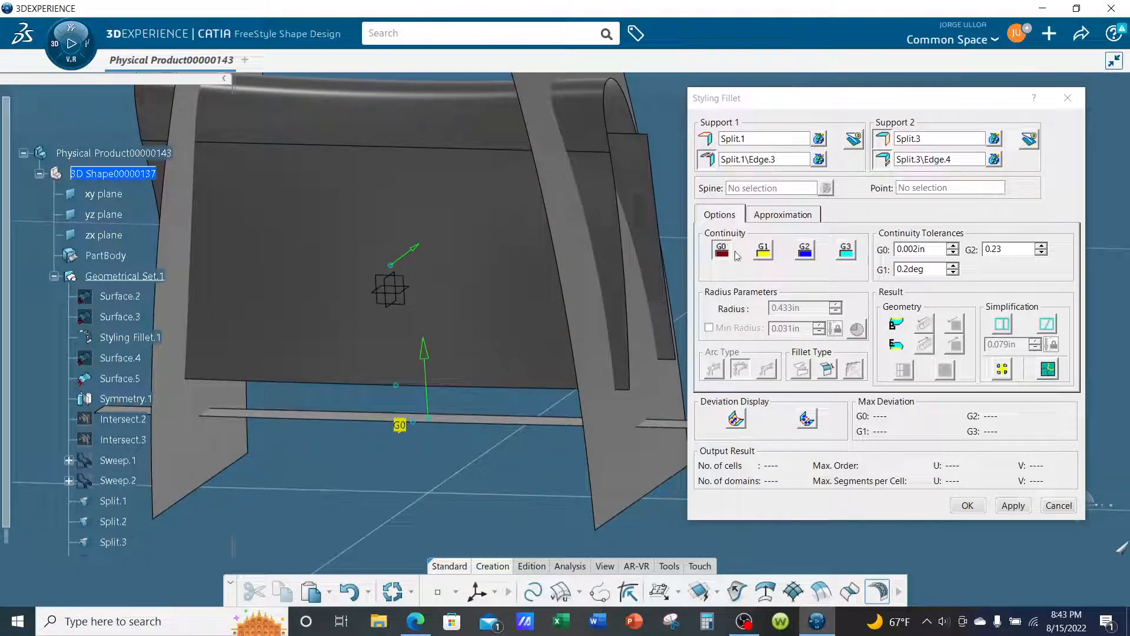
left_click(1014, 506)
middle_click_drag(307, 365, 408, 318)
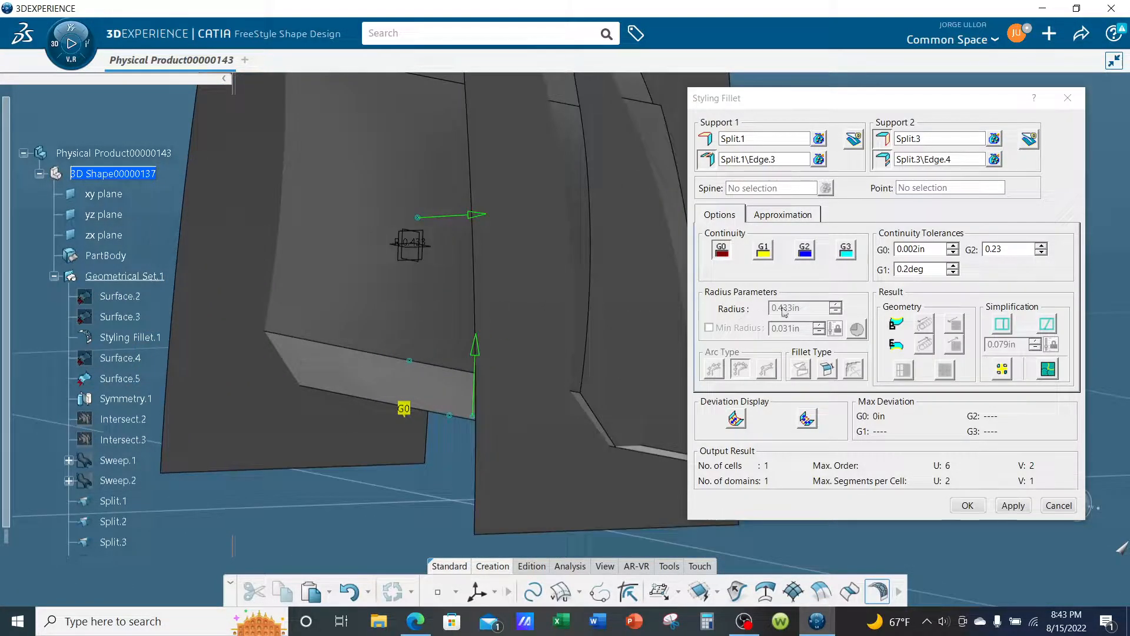
- Set the fillet's continuity to G3, apply it and create the blend between Split.1 and Split.3
left_click(855, 257)
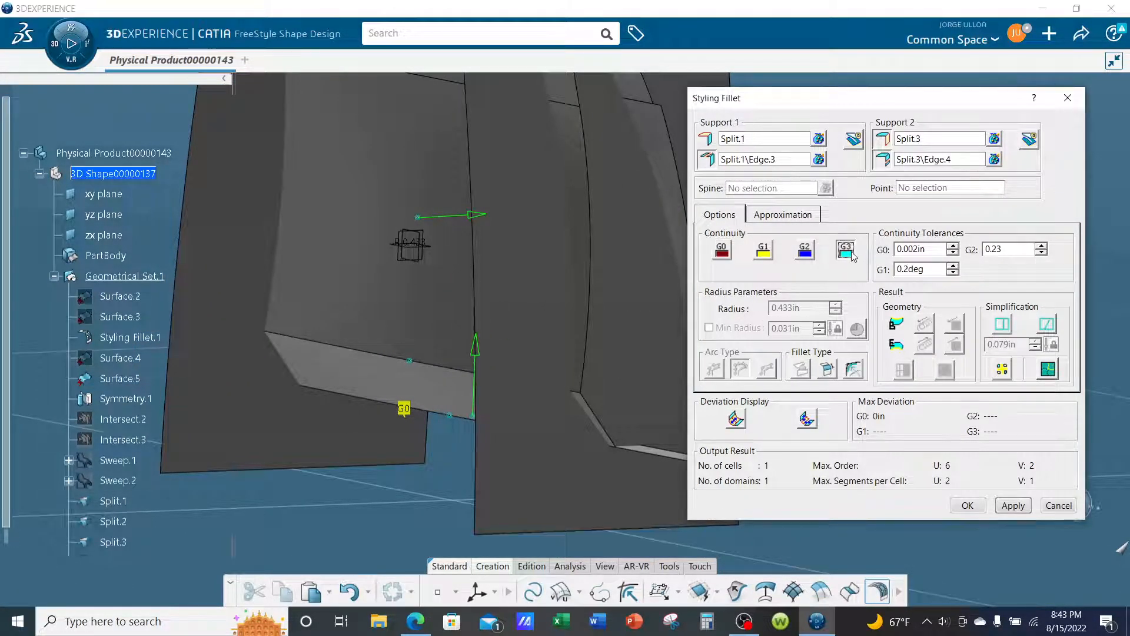
left_click(1014, 507)
middle_click_drag(438, 415, 349, 393)
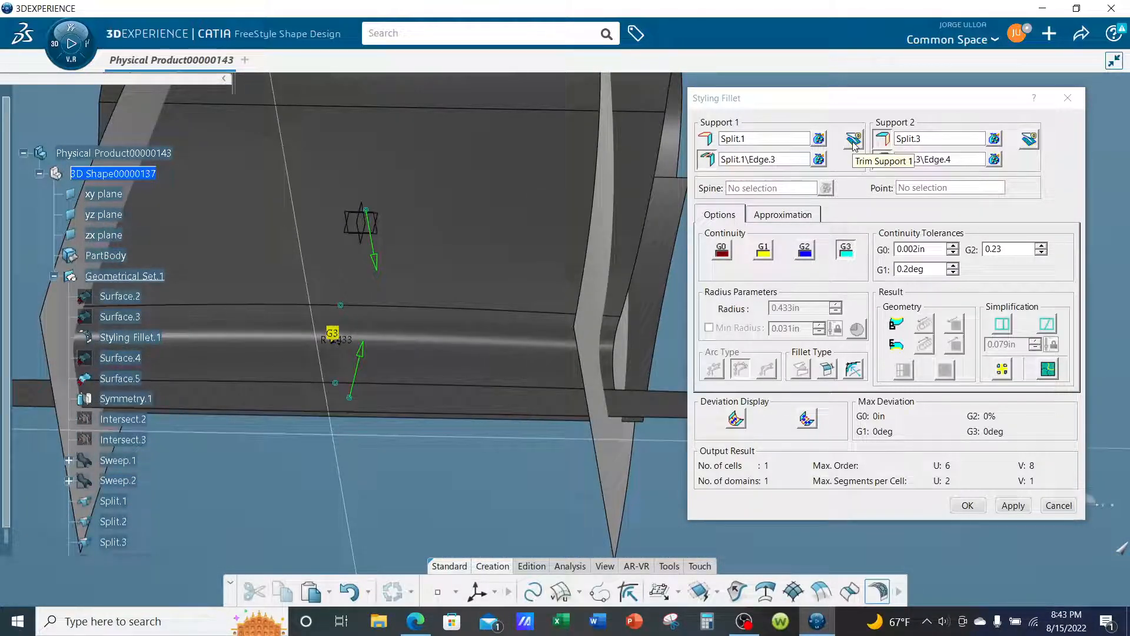
middle_click_drag(671, 230, 487, 336)
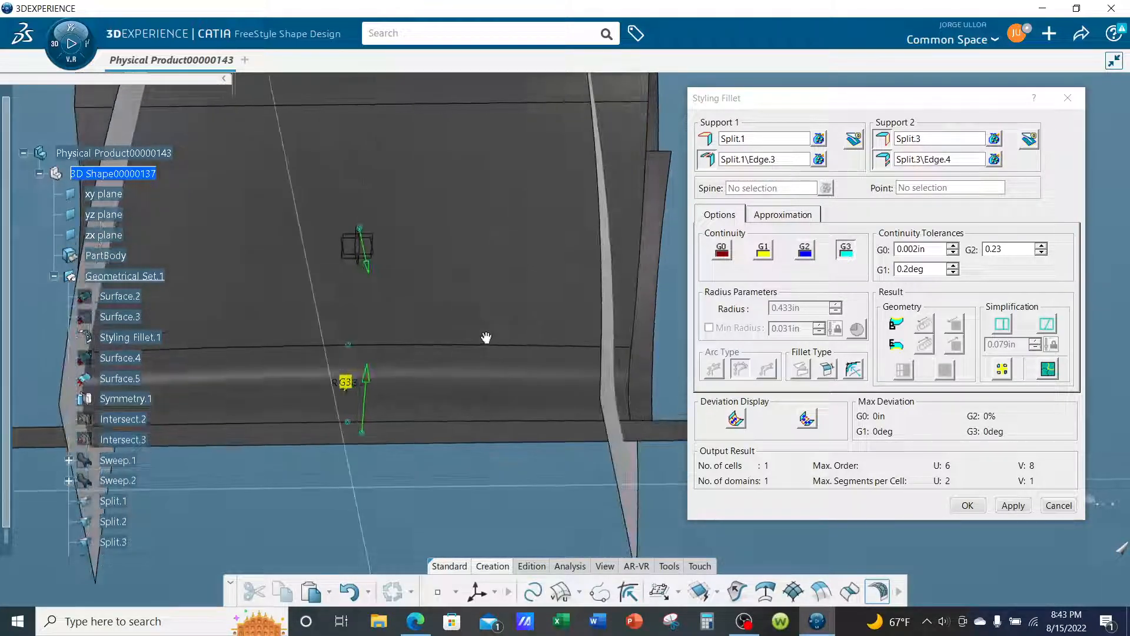
middle_click_drag(457, 293, 529, 348)
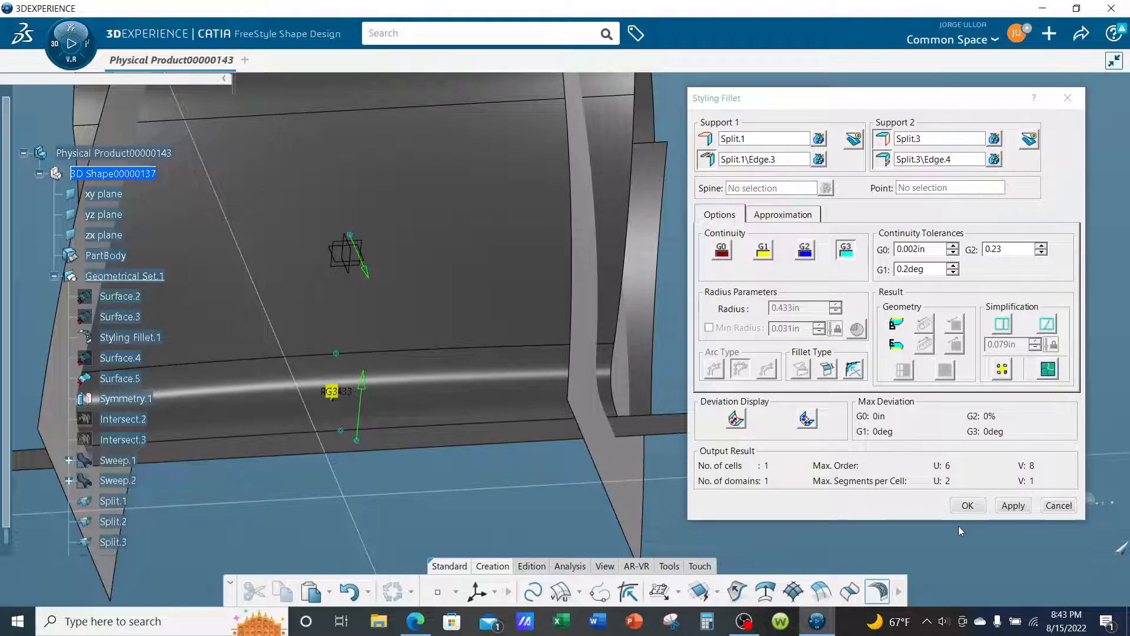
left_click(968, 506)
- Set up a second styling fillet between Split.2's lower edge and the adjacent long edge of base strip Split.3
middle_click_drag(684, 250, 743, 520)
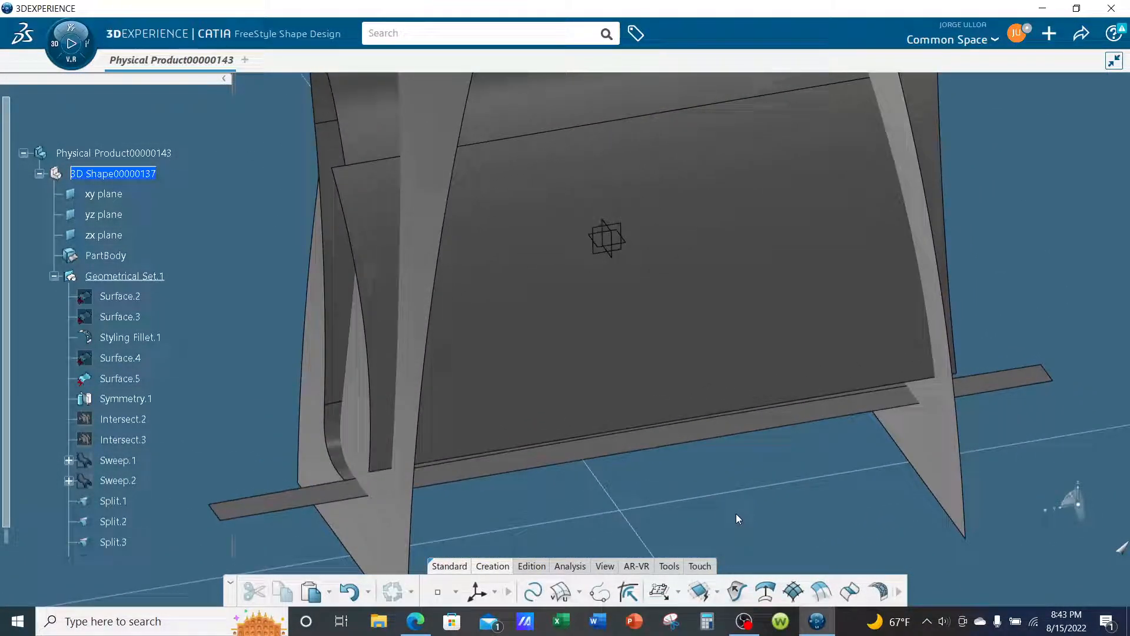
left_click(879, 592)
left_click(581, 307)
middle_click_drag(570, 378, 560, 320)
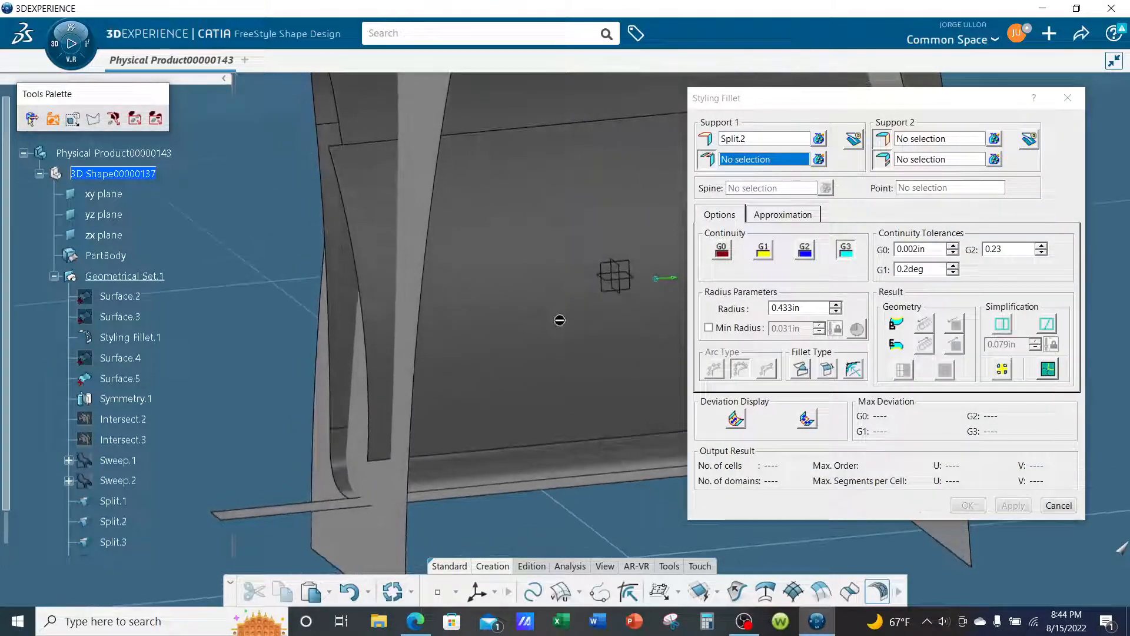
left_click(531, 452)
middle_click_drag(530, 454, 533, 417)
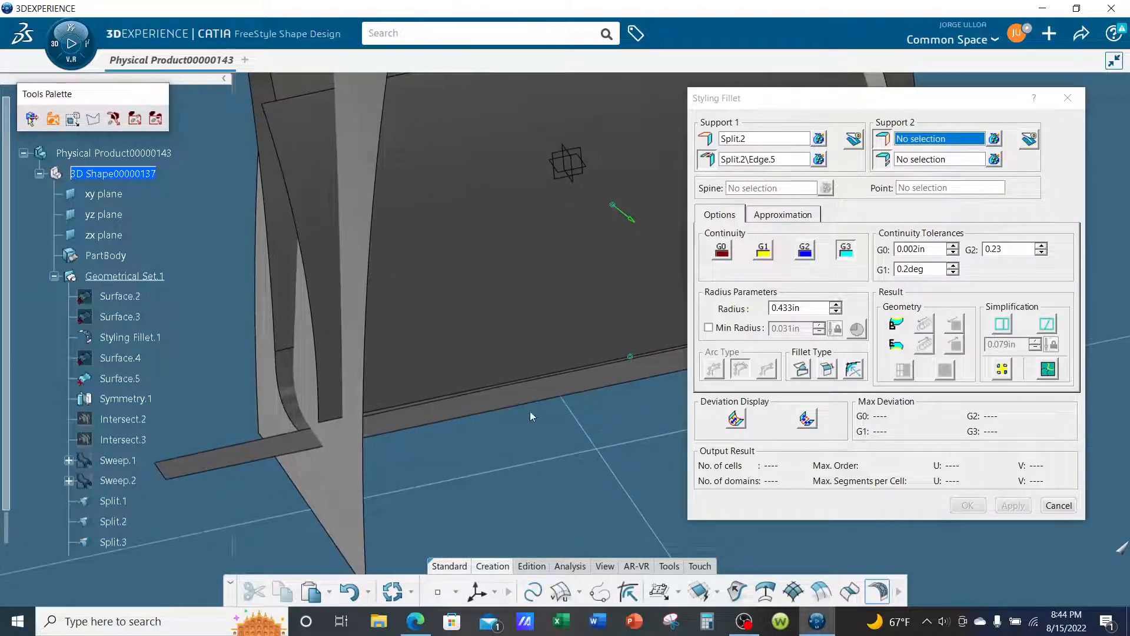
left_click(535, 400)
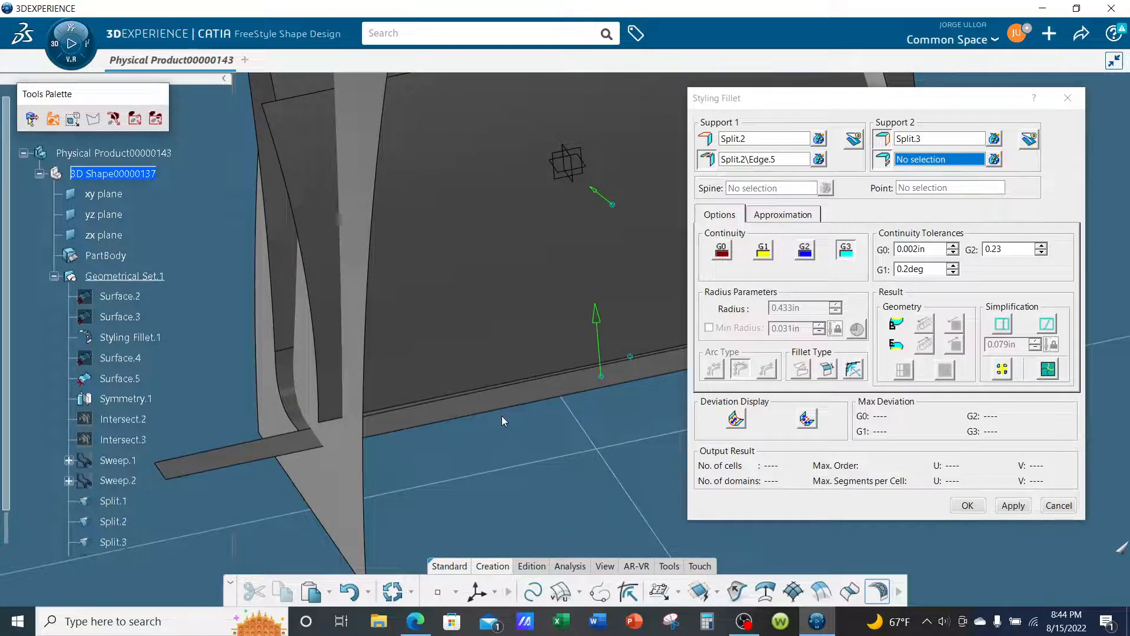
left_click(514, 413)
- Apply the fillet between Split.2 and Split.3 with G3 continuity and create it
middle_click_drag(514, 413, 623, 357)
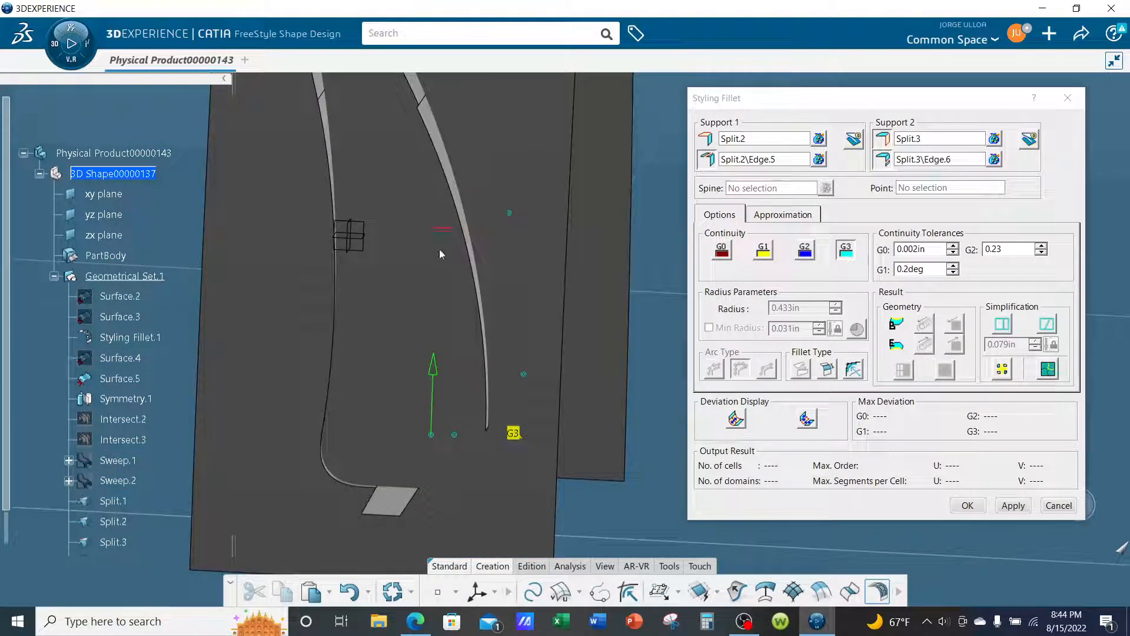
middle_click_drag(535, 333, 679, 427)
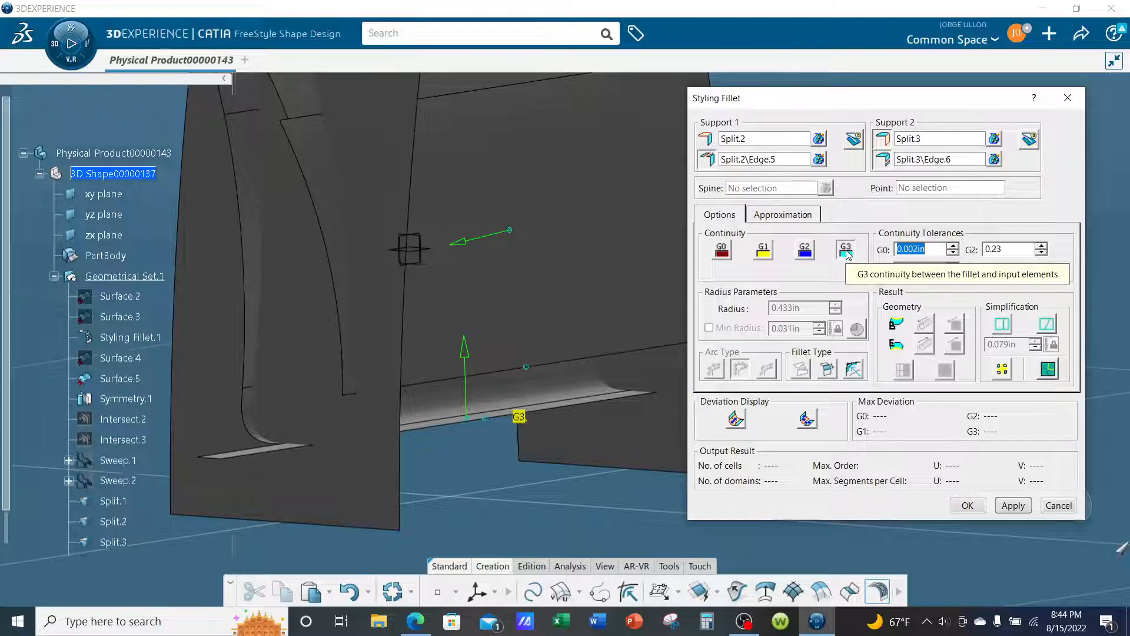
left_click(1009, 506)
middle_click_drag(583, 448, 597, 453)
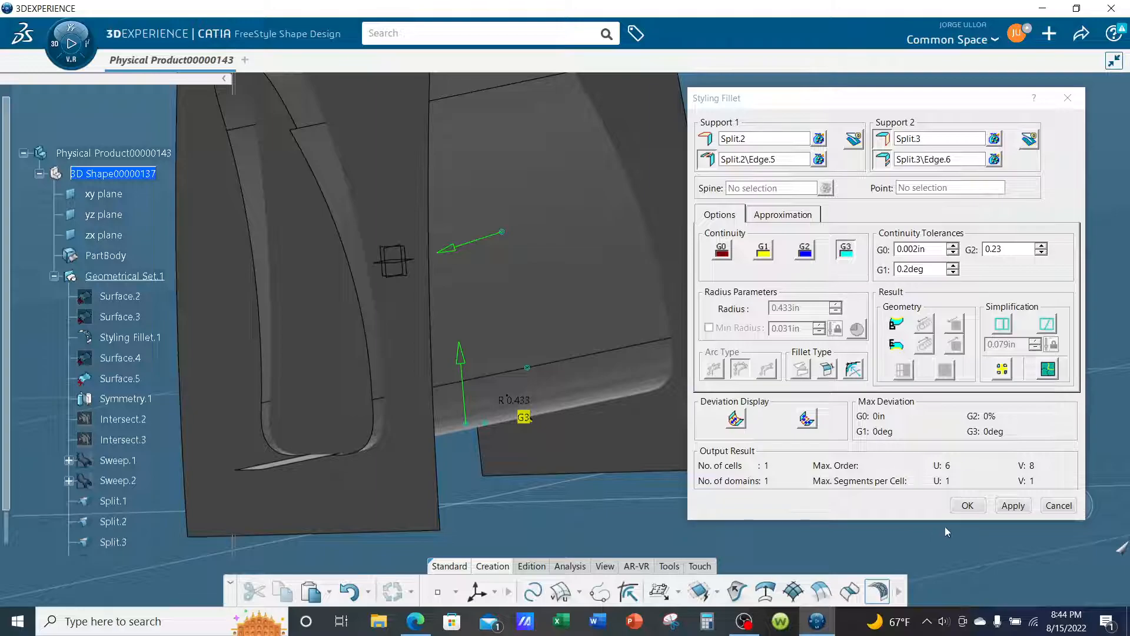
left_click(968, 506)
- Switch to the Generative Wireframe & Surface app
middle_click_drag(952, 489, 836, 422)
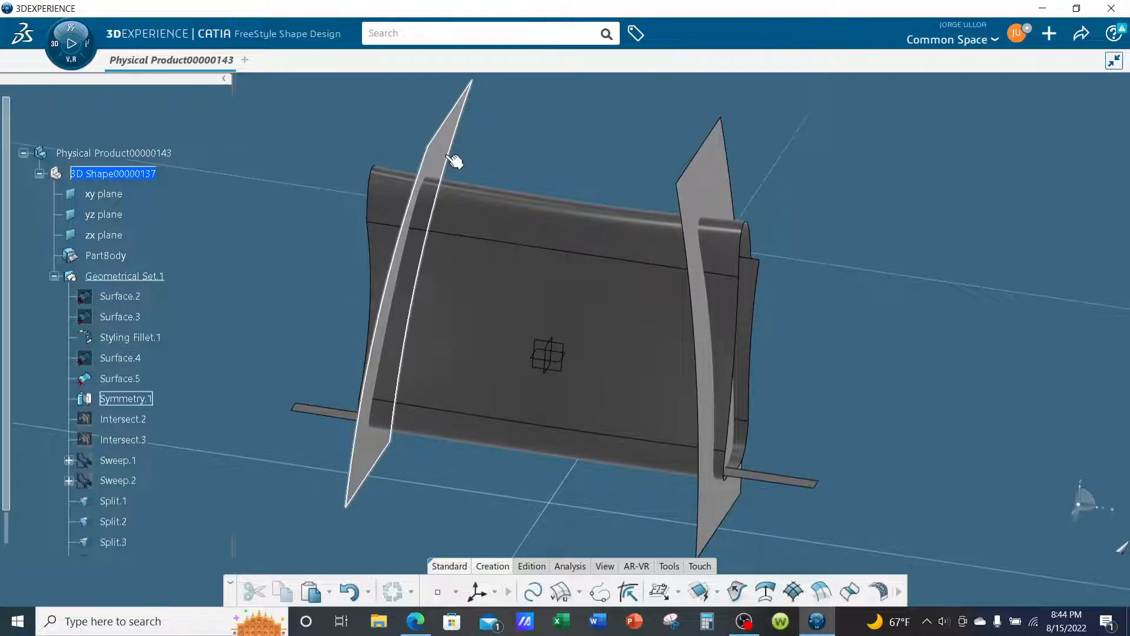
middle_click_drag(558, 349, 1001, 371)
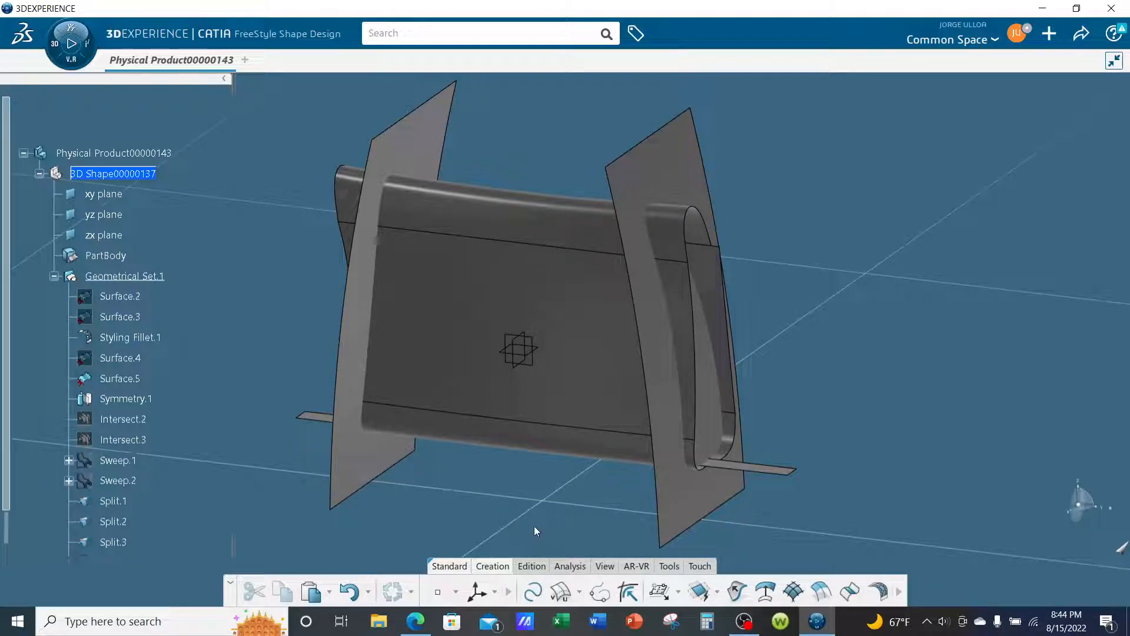
left_click(71, 64)
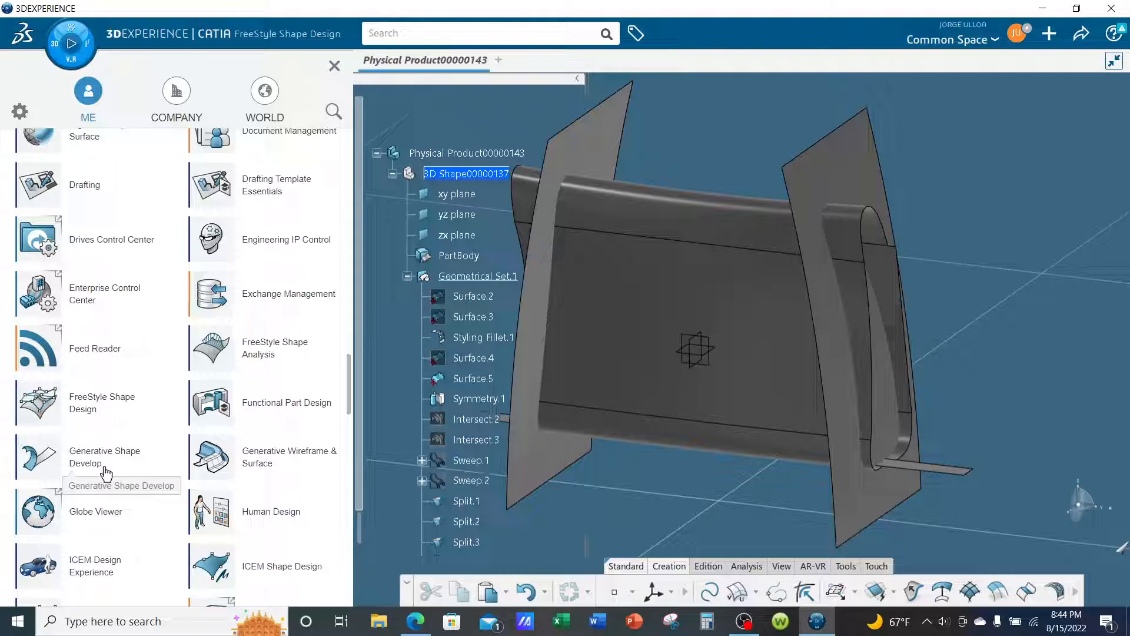
left_click(258, 468)
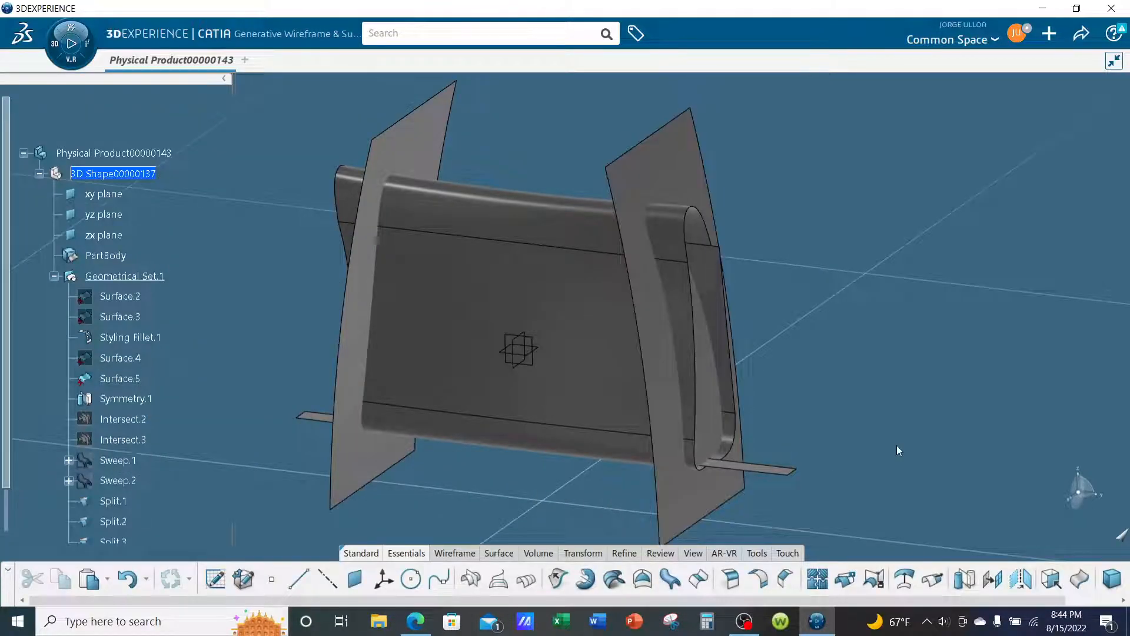
- Start a join and add Split.1, Styling Fillet.1, Split.2 and Styling Fillet.3 as elements
left_click(818, 579)
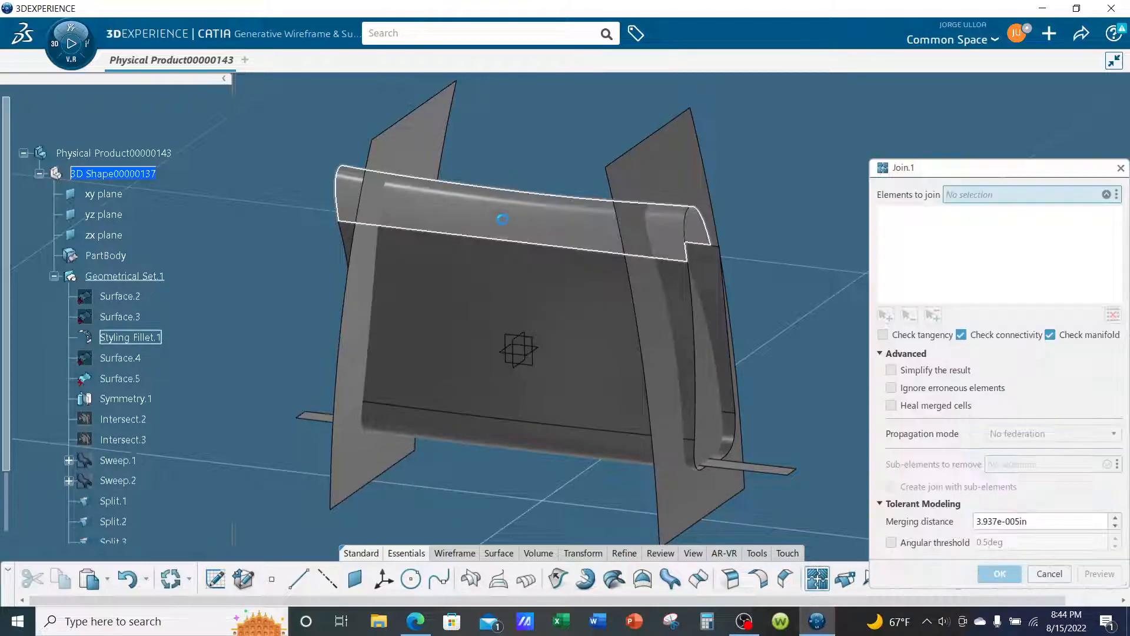
left_click(494, 276)
left_click(502, 231)
middle_click_drag(502, 231, 592, 307)
left_click(592, 307)
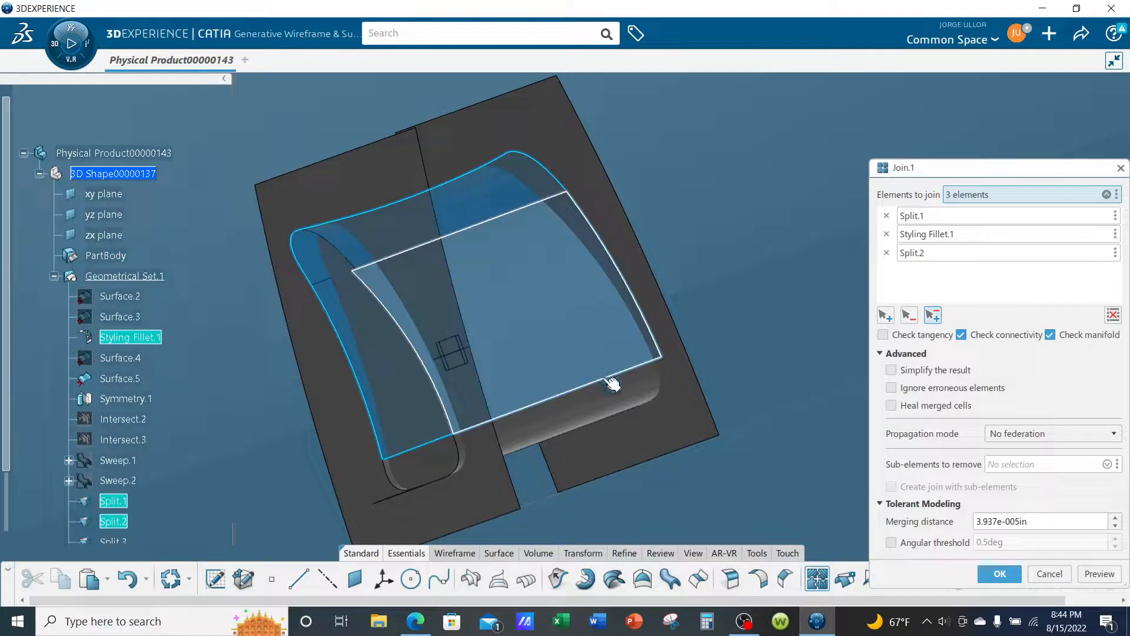
left_click(609, 389)
- Add Split.3 and Styling Fillet.2 to the join and create the joined surface
middle_click_drag(606, 397, 533, 154)
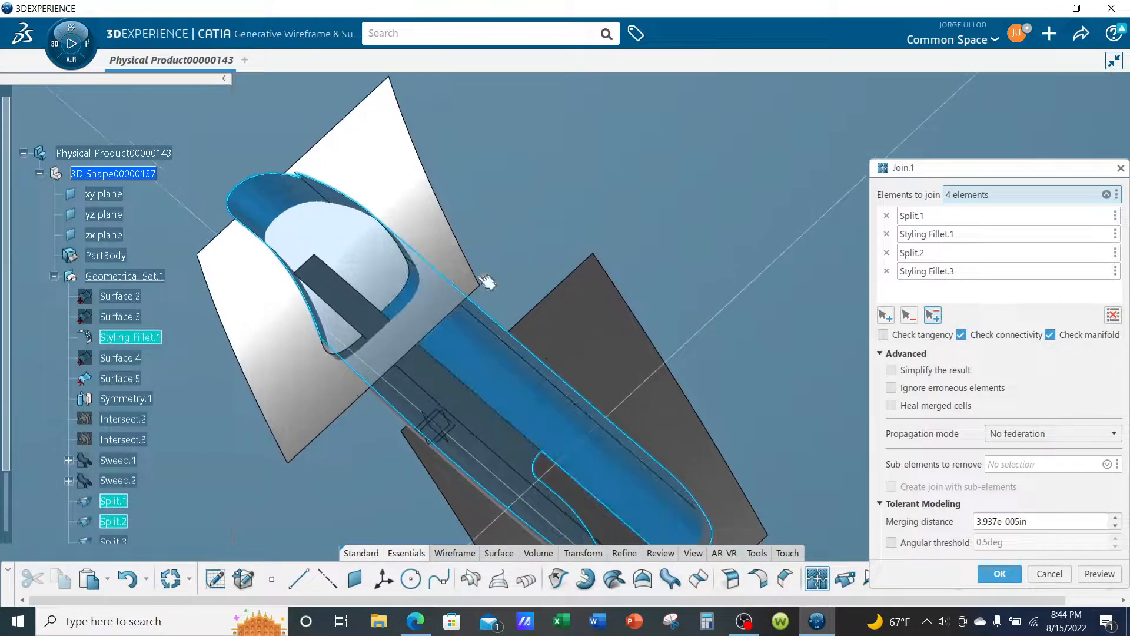
left_click(460, 392)
middle_click_drag(366, 187, 762, 202)
left_click(658, 328)
middle_click_drag(651, 320, 593, 333)
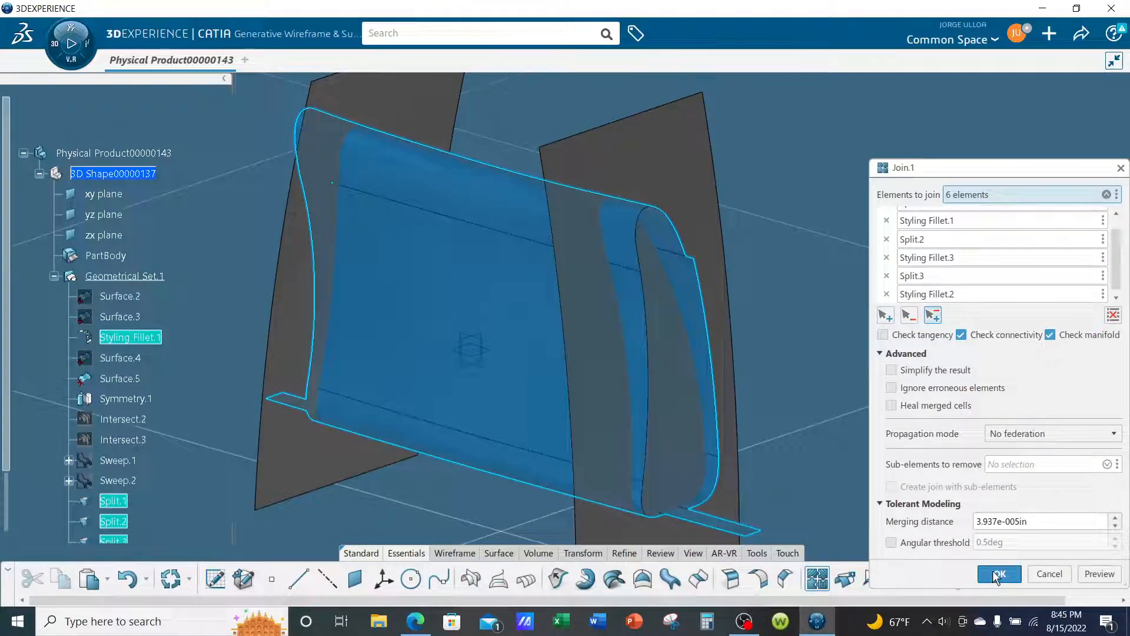
left_click(999, 574)
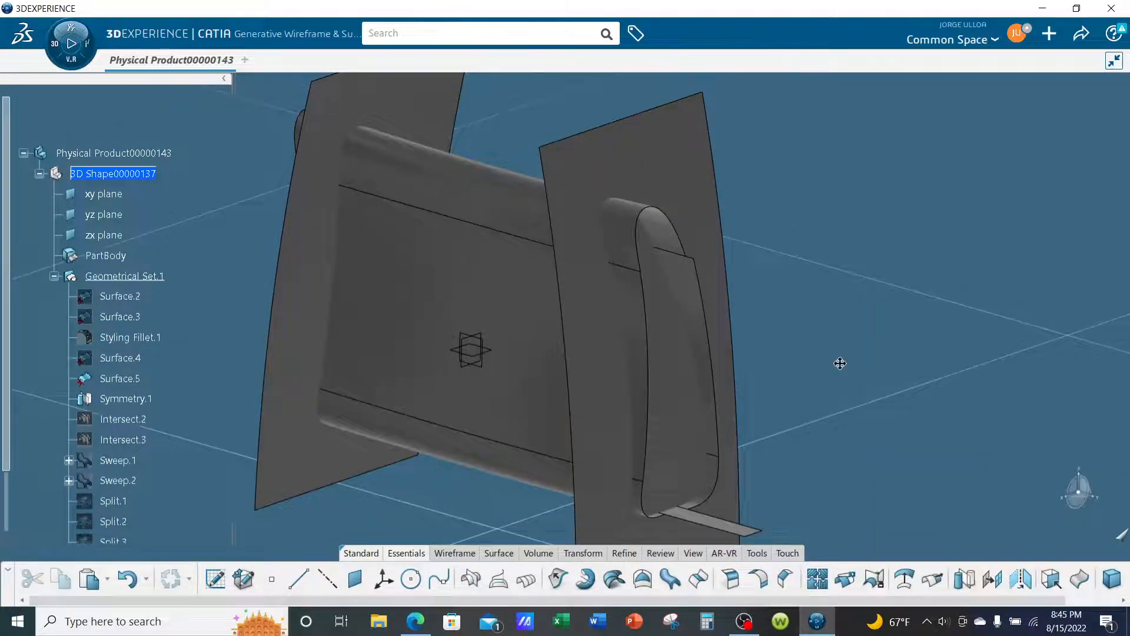
- Highlight Join.1 to check which surfaces it covers, and clear the selection
middle_click_drag(840, 363, 843, 258)
middle_click_drag(485, 427, 465, 423)
scroll(191, 310, "down", 3)
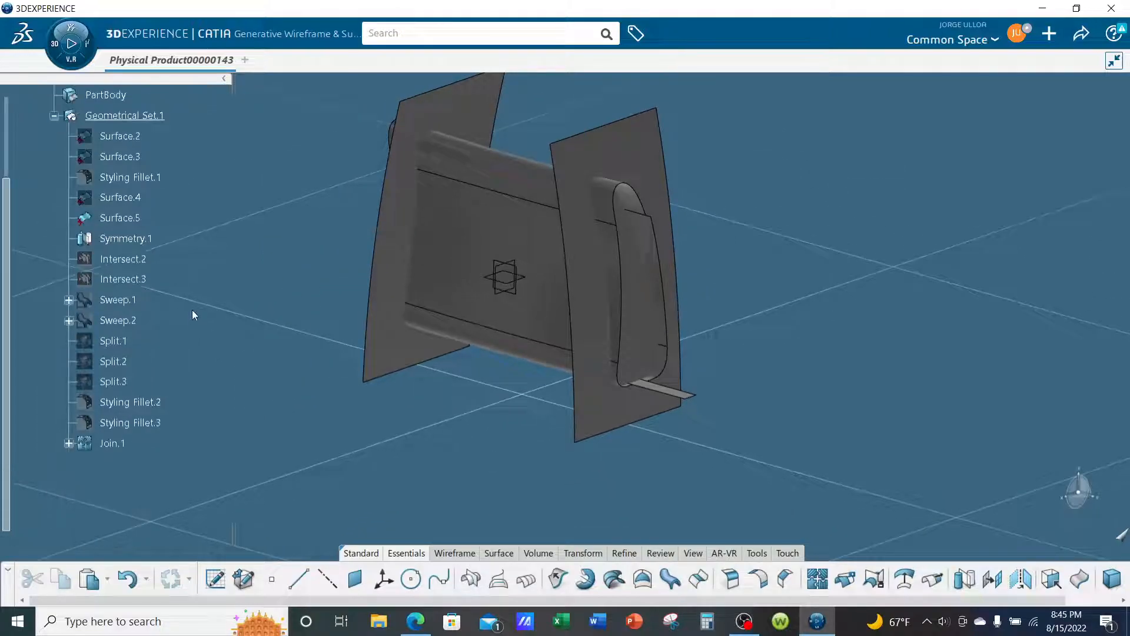
left_click(135, 452)
middle_click_drag(354, 447, 704, 462)
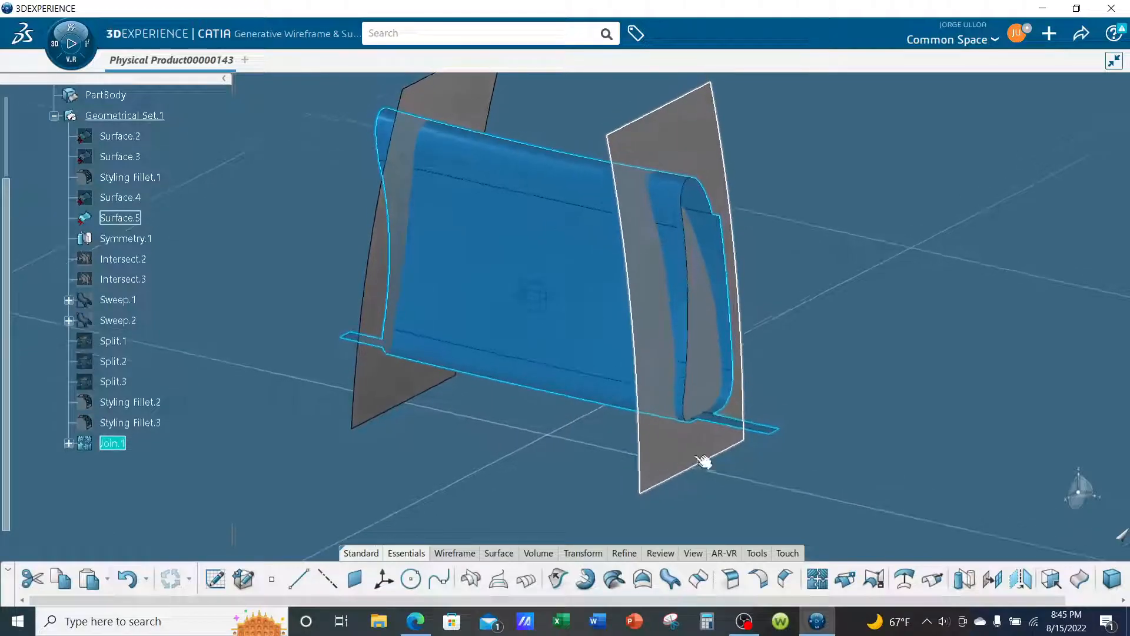
left_click(992, 333)
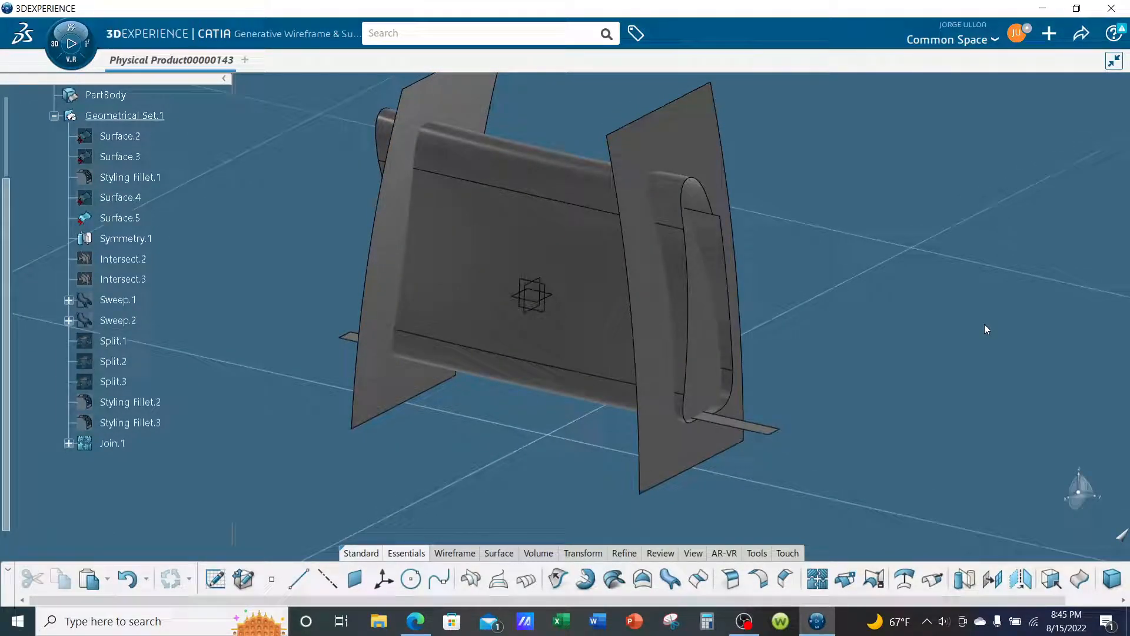
- Split the joined surface Join.1 using Surface.5 and Symmetry.1 as cutting elements, keeping the portion between them
left_click(585, 266)
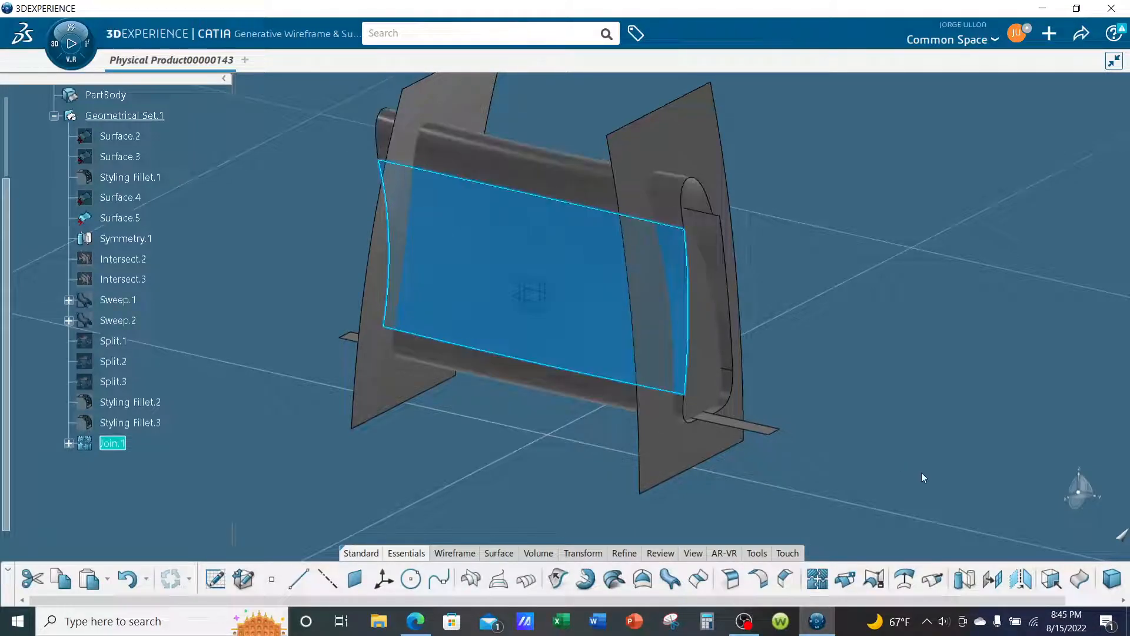
left_click(845, 580)
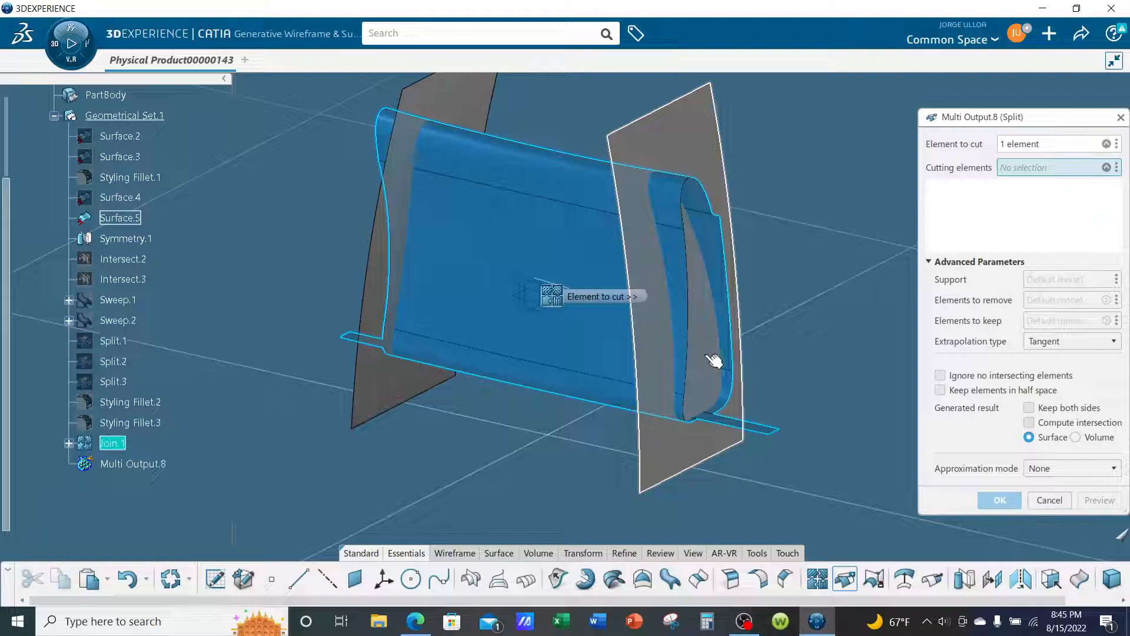
left_click(714, 360)
middle_click_drag(714, 361, 752, 348)
left_click(479, 350)
middle_click_drag(613, 446, 714, 434)
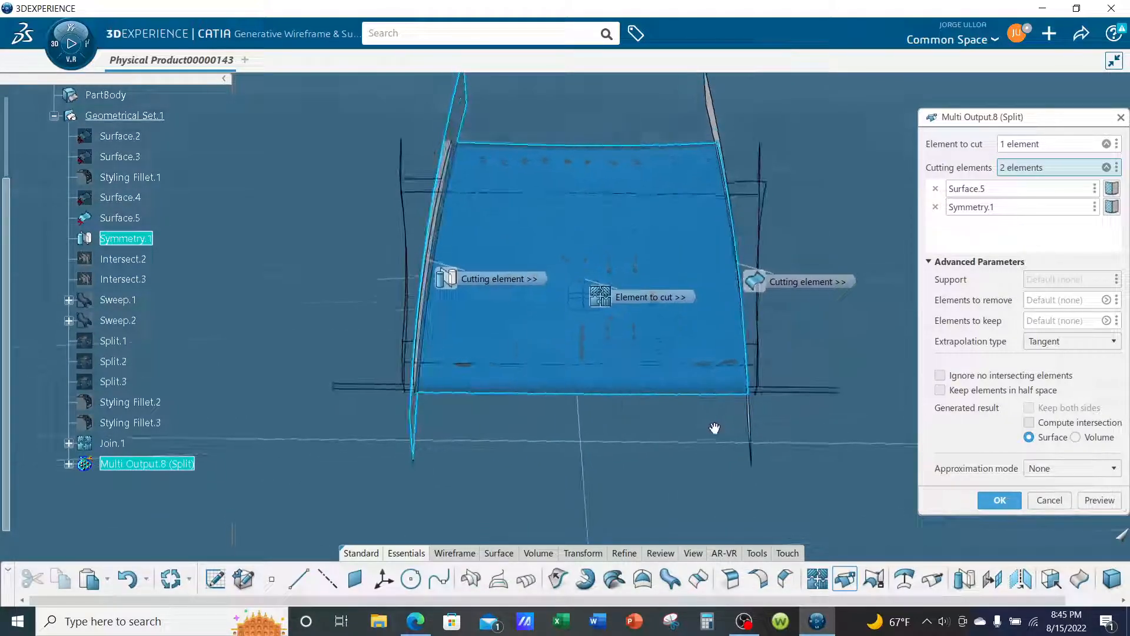
left_click(1000, 501)
- Split side surface Surface.5 with the trimmed joined surface Split.4, keeping the end cap inside the profile
middle_click_drag(803, 385, 836, 364)
left_click(661, 316)
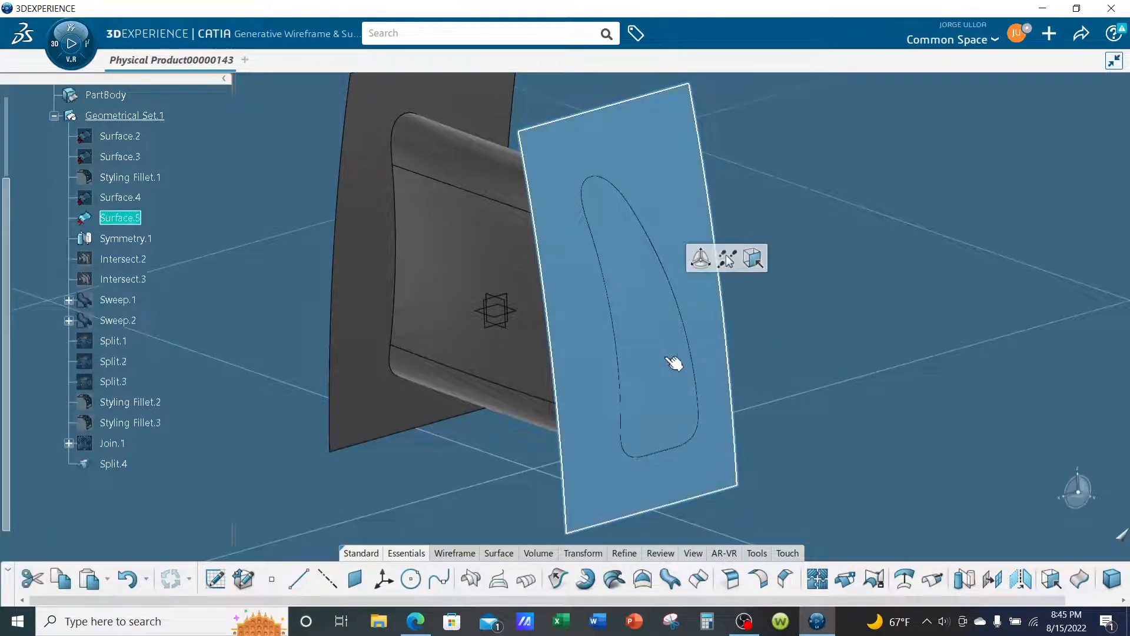
left_click(845, 579)
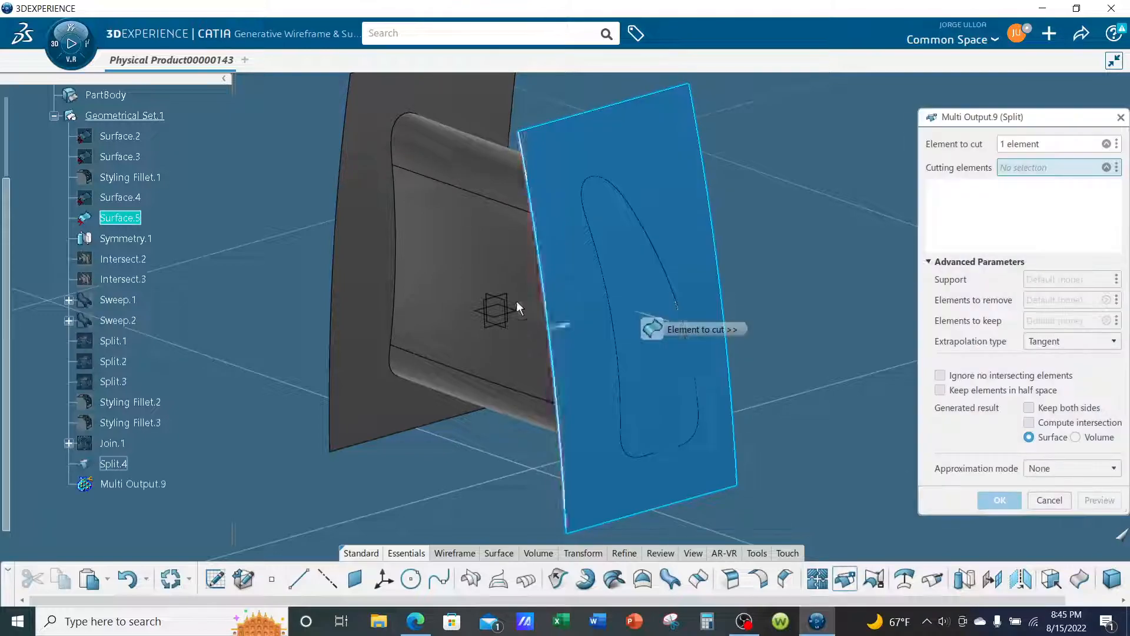
left_click(487, 247)
left_click(1000, 500)
- Split the opposite side surface Symmetry.1 with Split.4, keeping the portion inside the profile as the second end cap
middle_click_drag(517, 378, 861, 472)
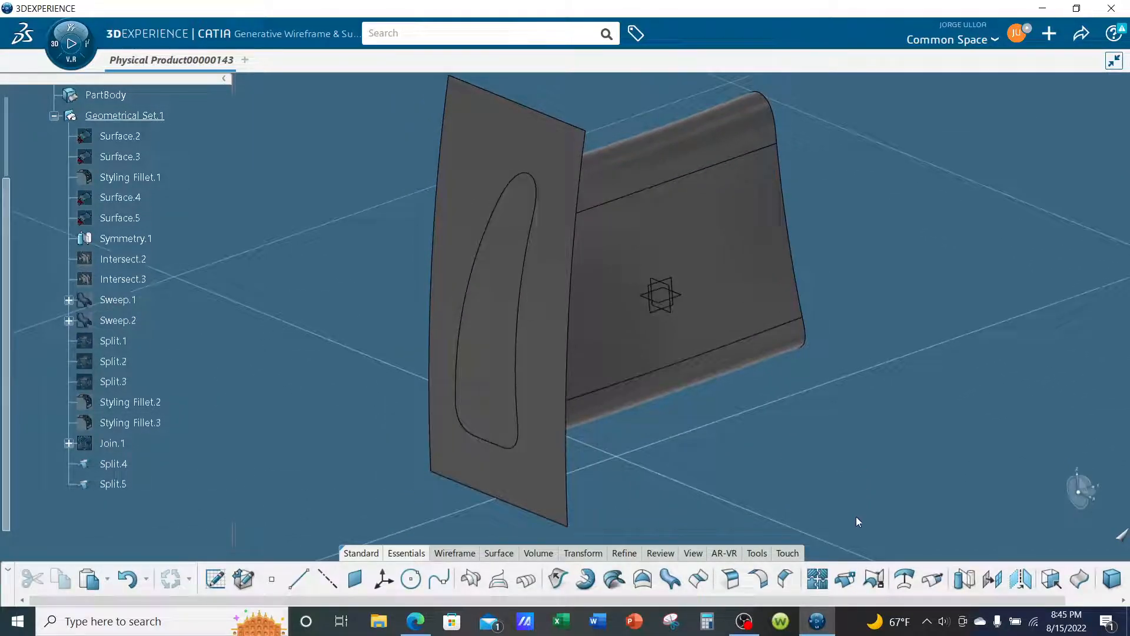
left_click(845, 578)
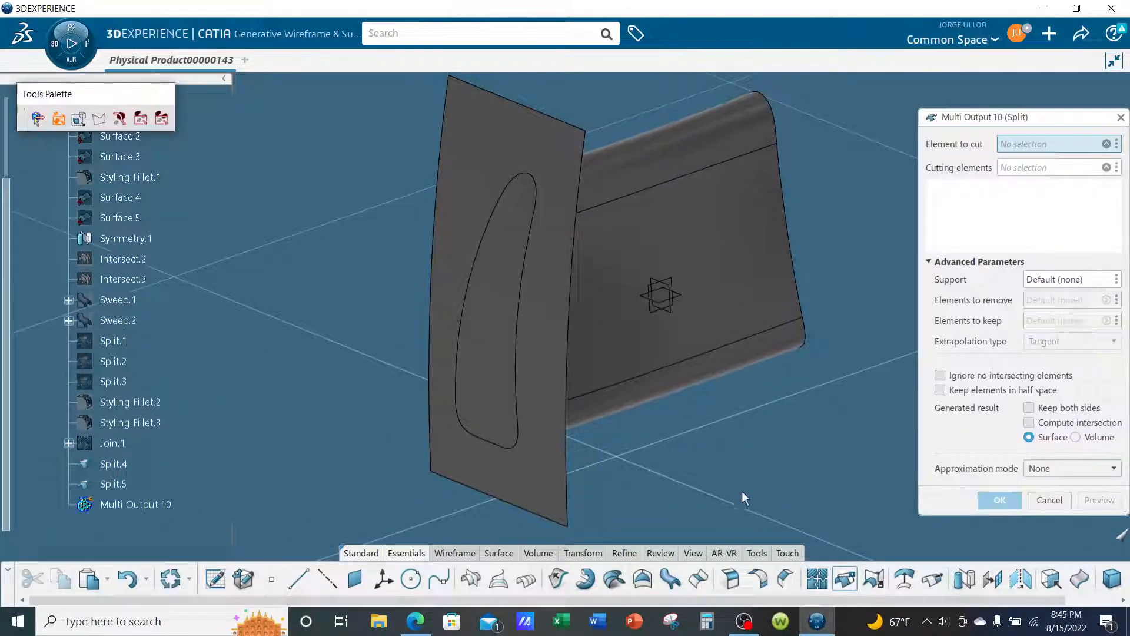
left_click(503, 313)
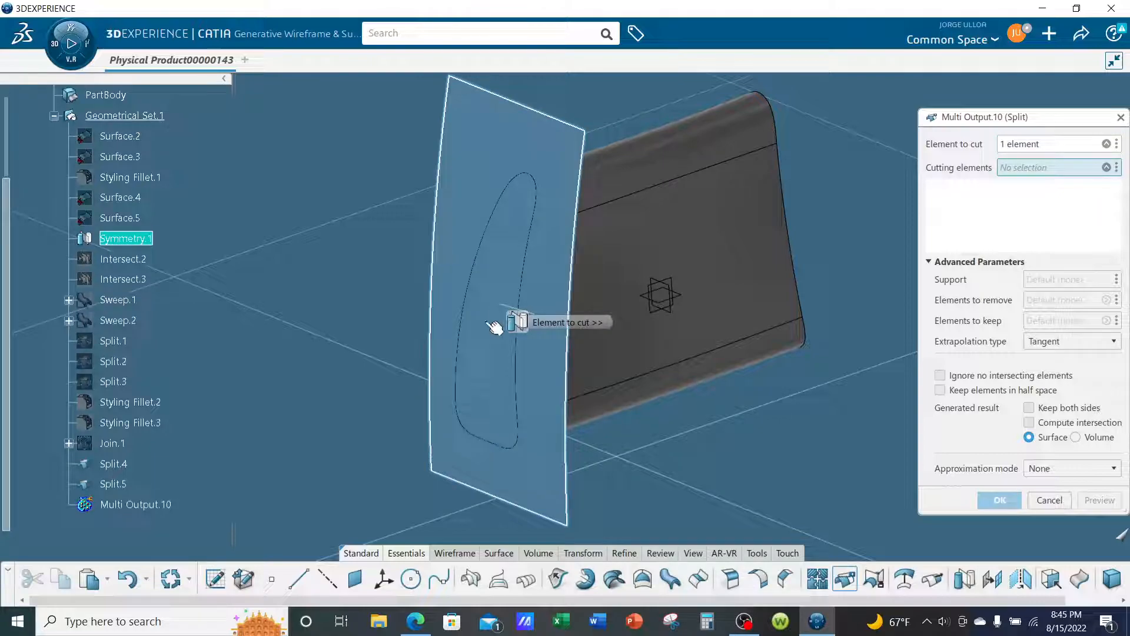
left_click(740, 261)
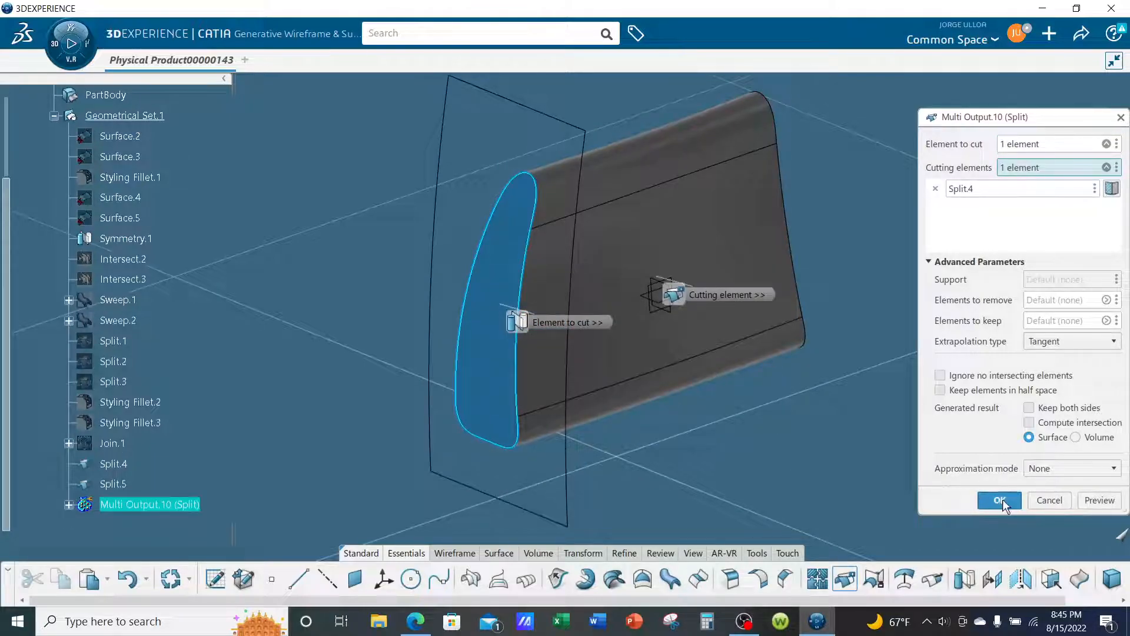
left_click(1000, 500)
middle_click_drag(785, 403, 964, 384)
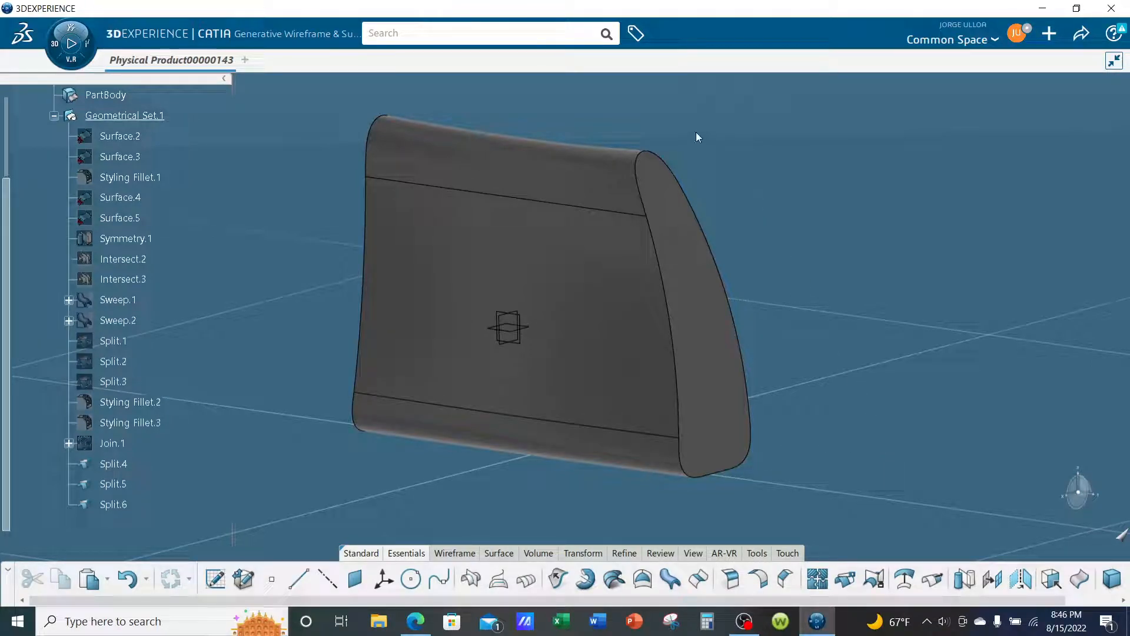
middle_click_drag(636, 368, 772, 403)
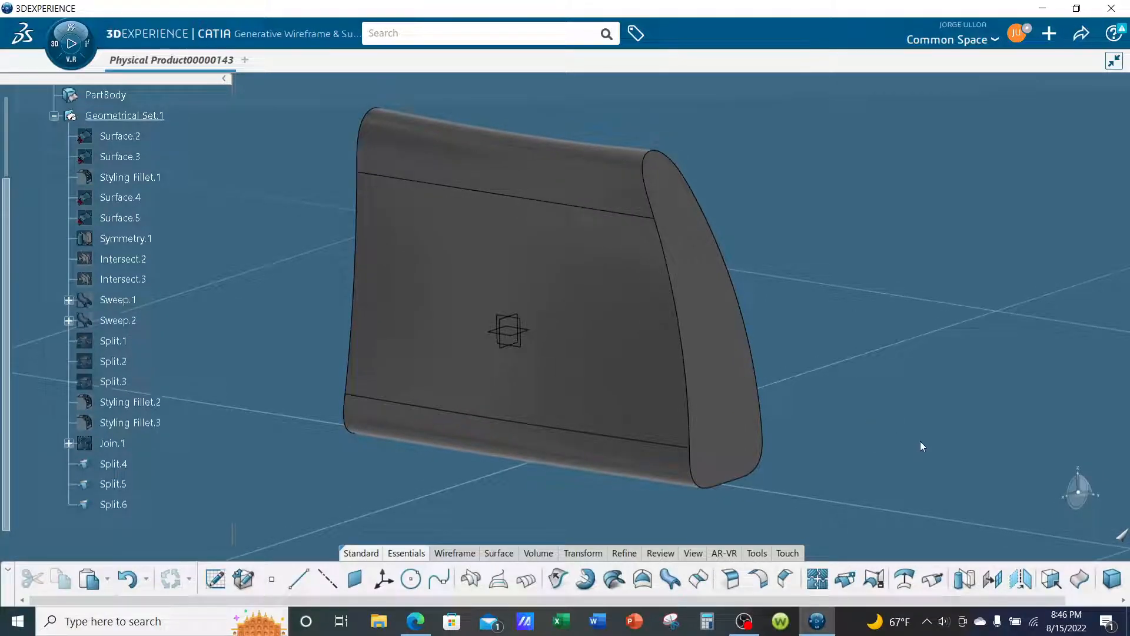
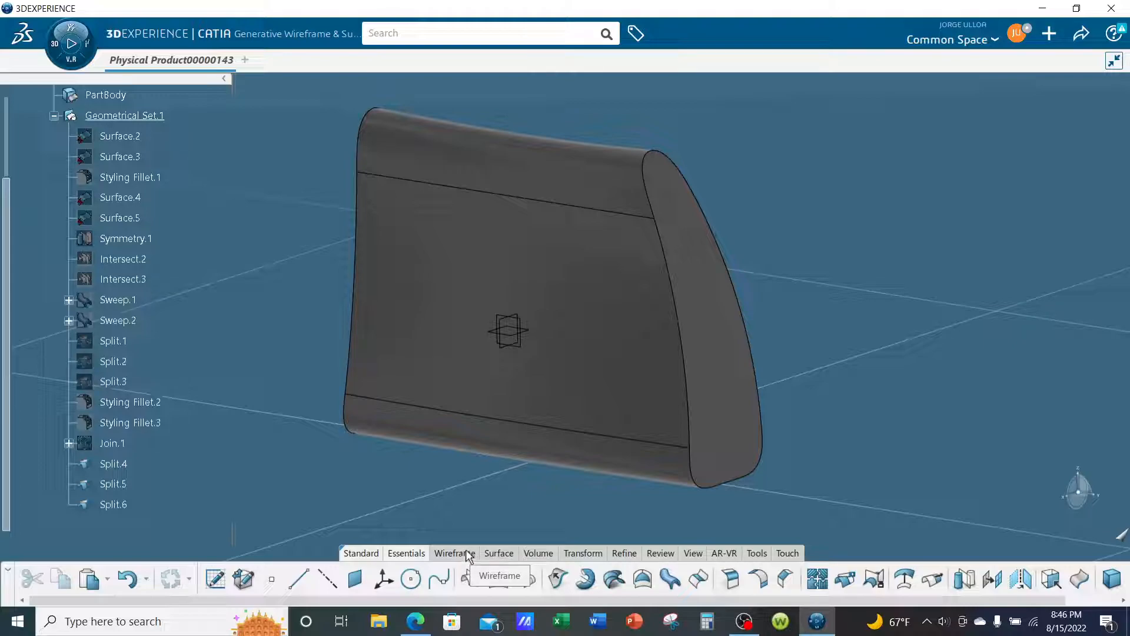
- Extract the closed boundary curve of end cap Split.5 from one of its edges, using point continuity propagation
left_click(1052, 581)
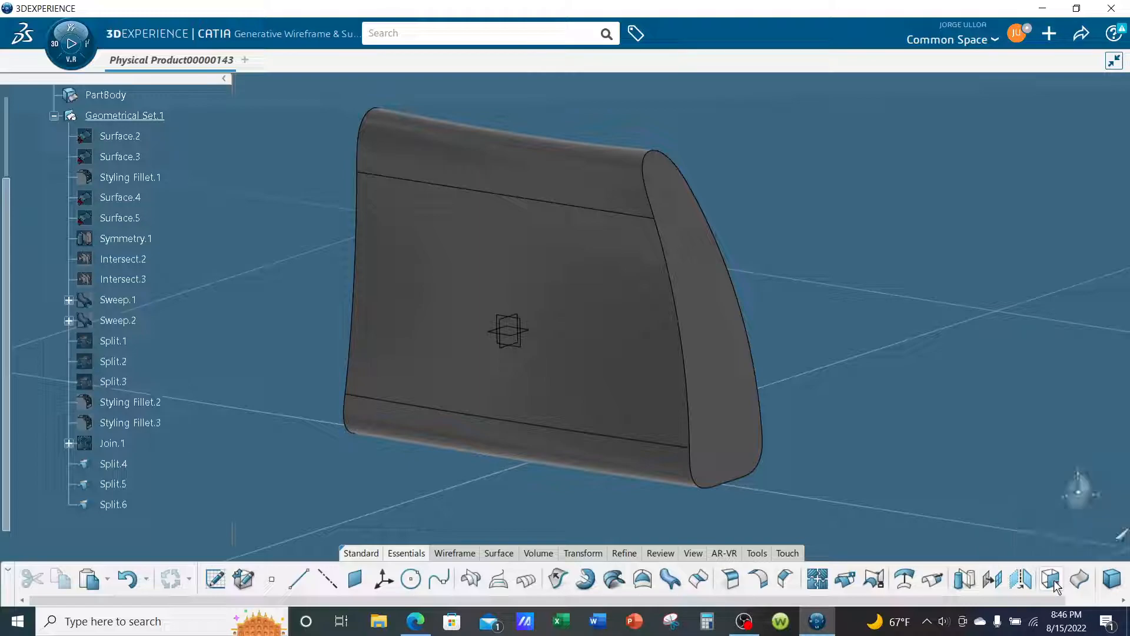
left_click(742, 305)
left_click(991, 474)
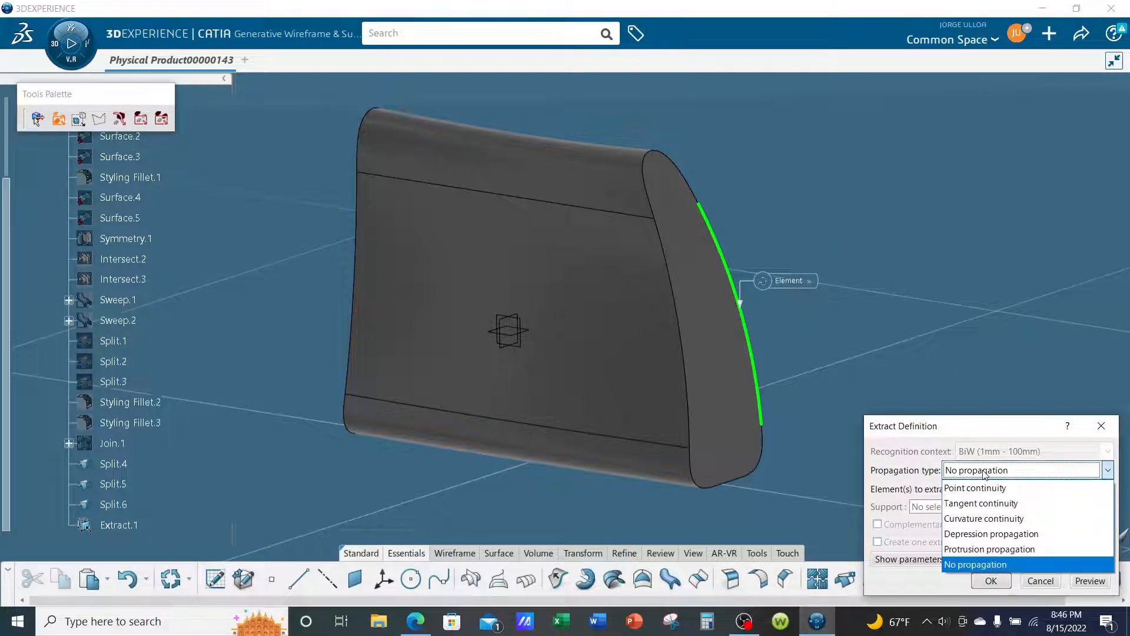
left_click(975, 488)
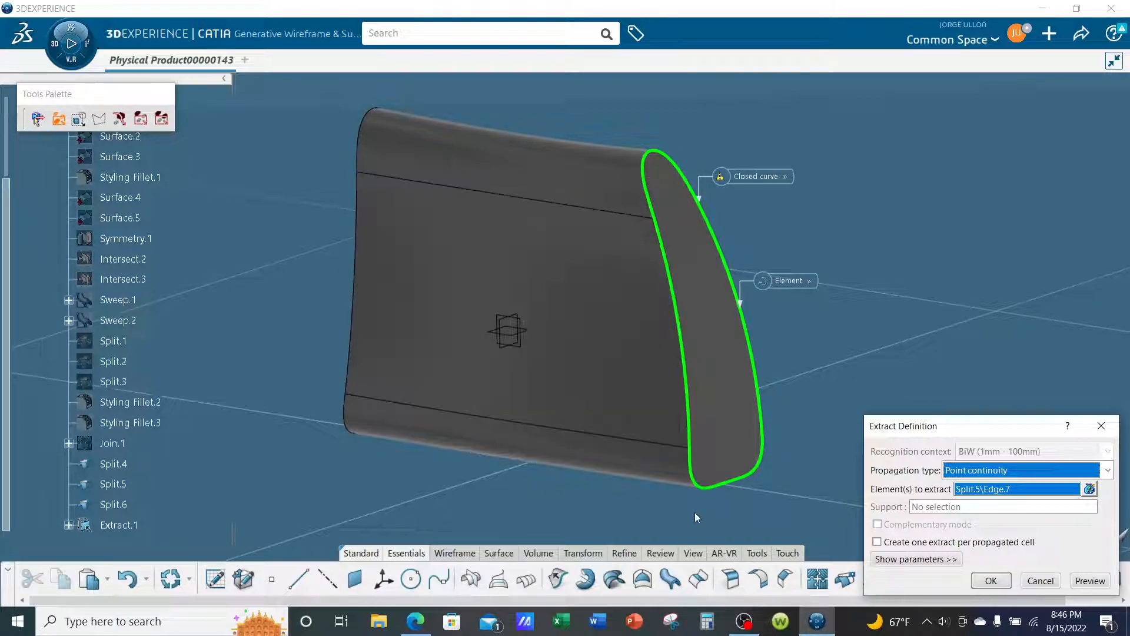
left_click(985, 585)
- Extract the closed boundary curve at the opposite end of Split.4 with point continuity propagation
middle_click_drag(662, 450, 676, 342)
middle_click_drag(1007, 502, 991, 541)
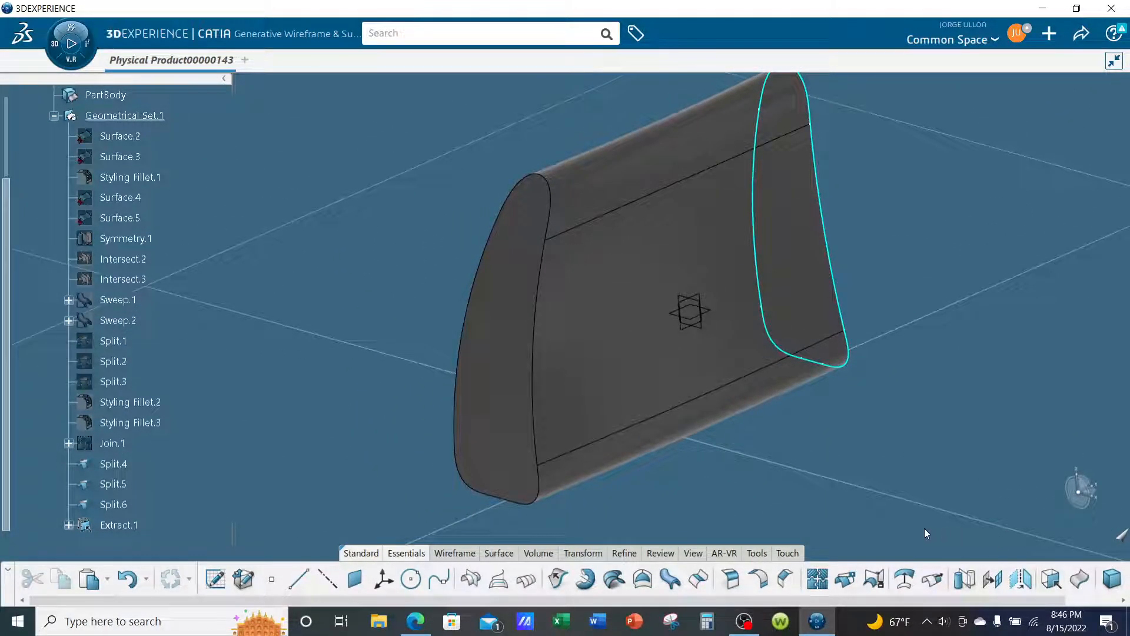
left_click(1051, 580)
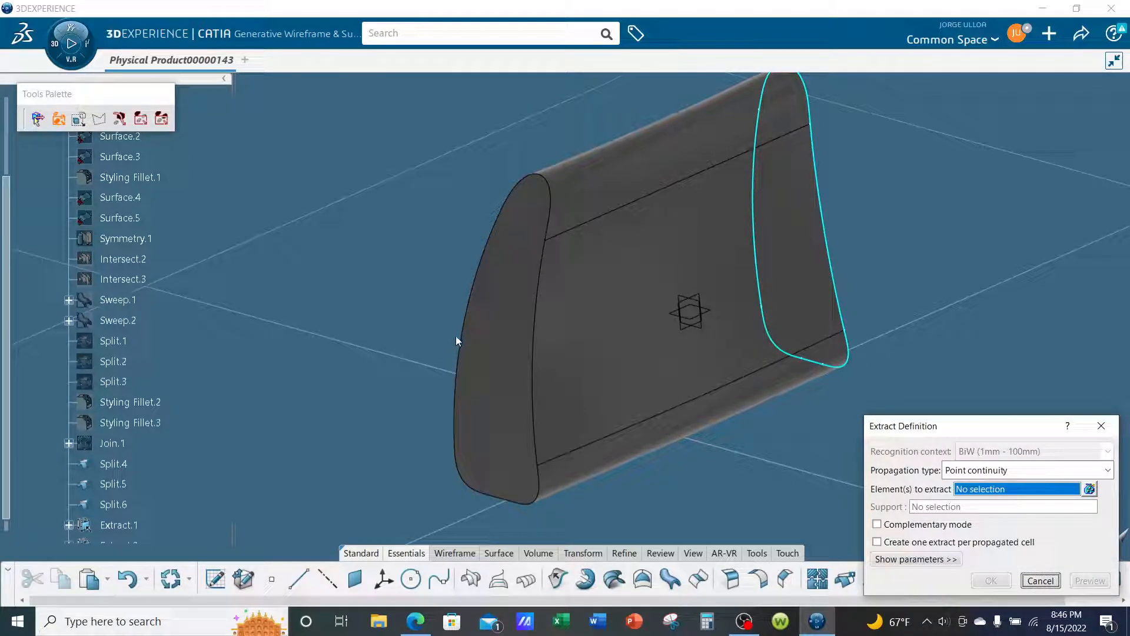
left_click(469, 336)
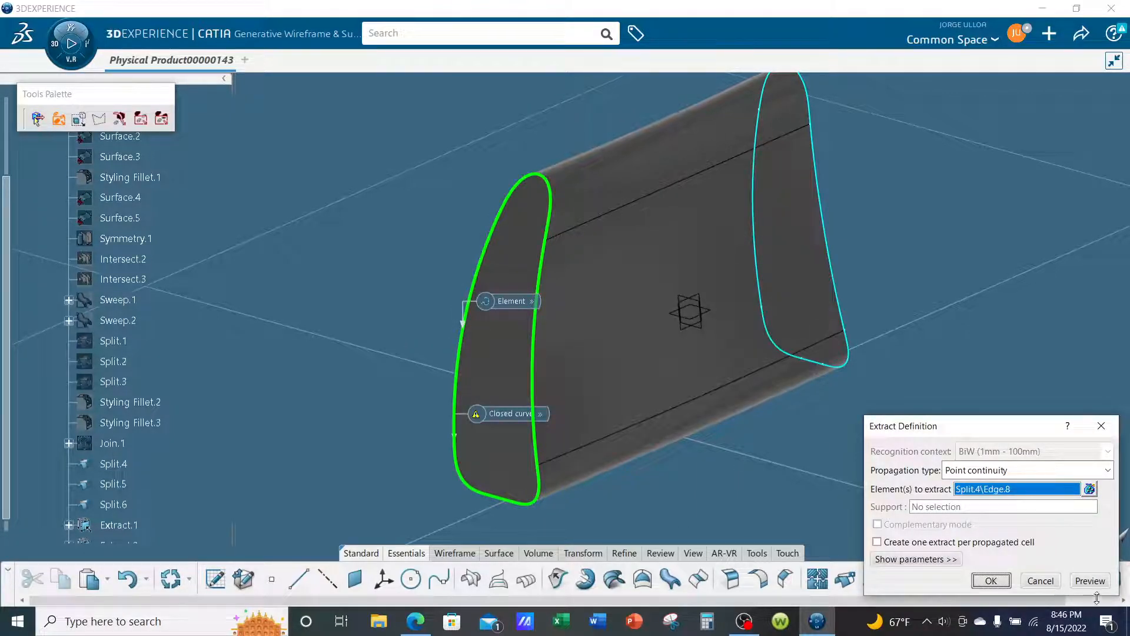
left_click(992, 581)
- Try to preview a center-and-radius circular sweep along Extract.1 with a 1 in radius, and examine the problem areas
middle_click_drag(876, 495, 811, 415)
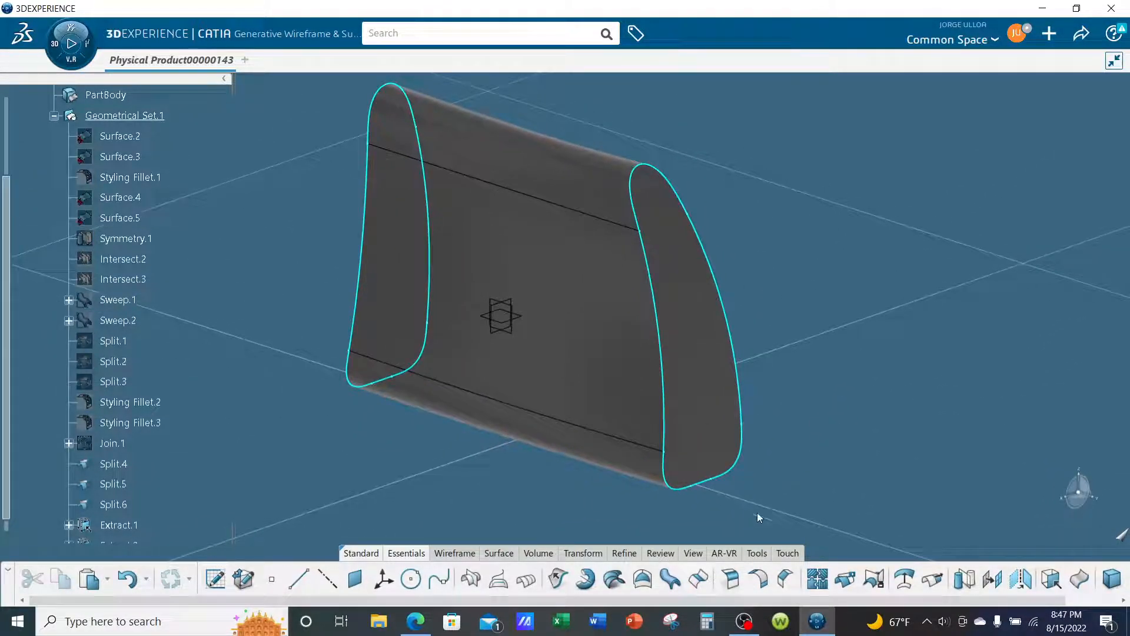
left_click(671, 580)
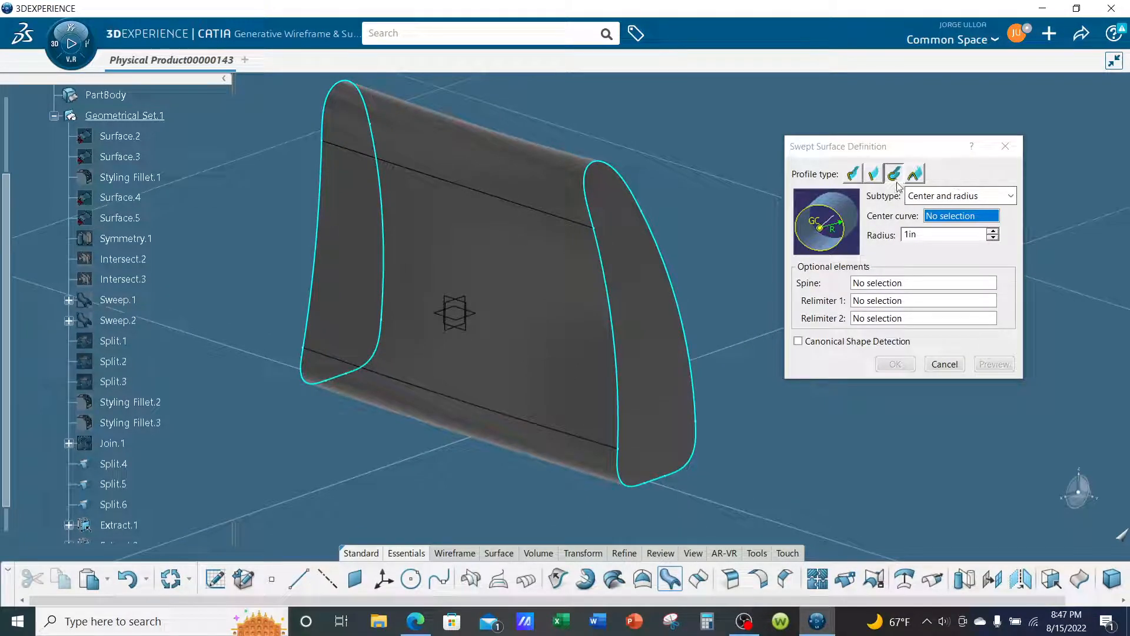
left_click(673, 261)
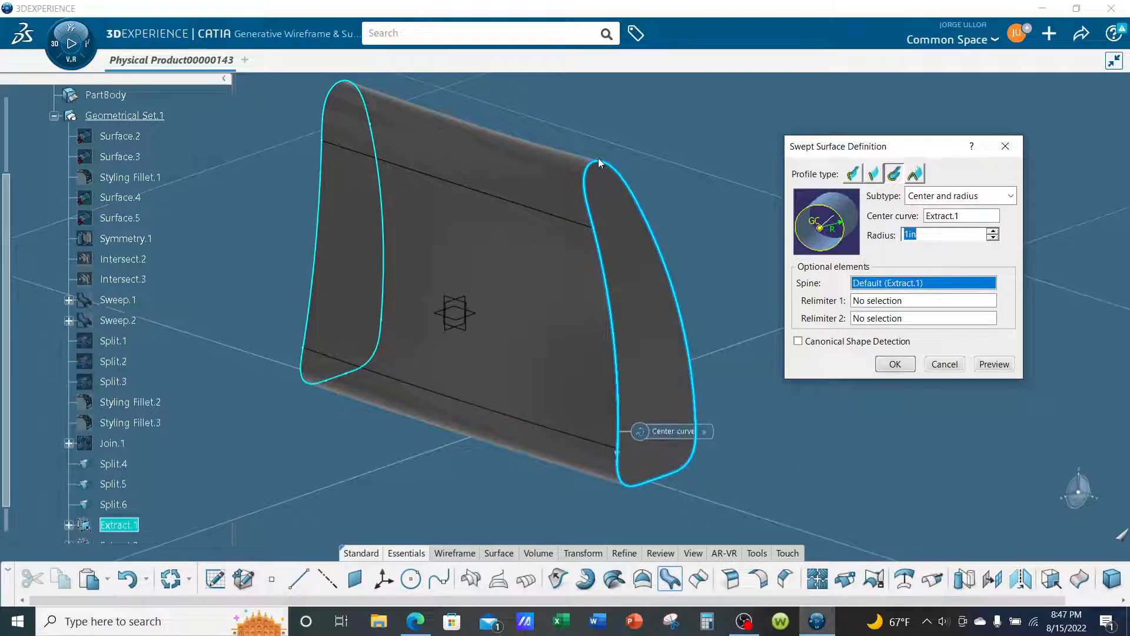
left_click(994, 364)
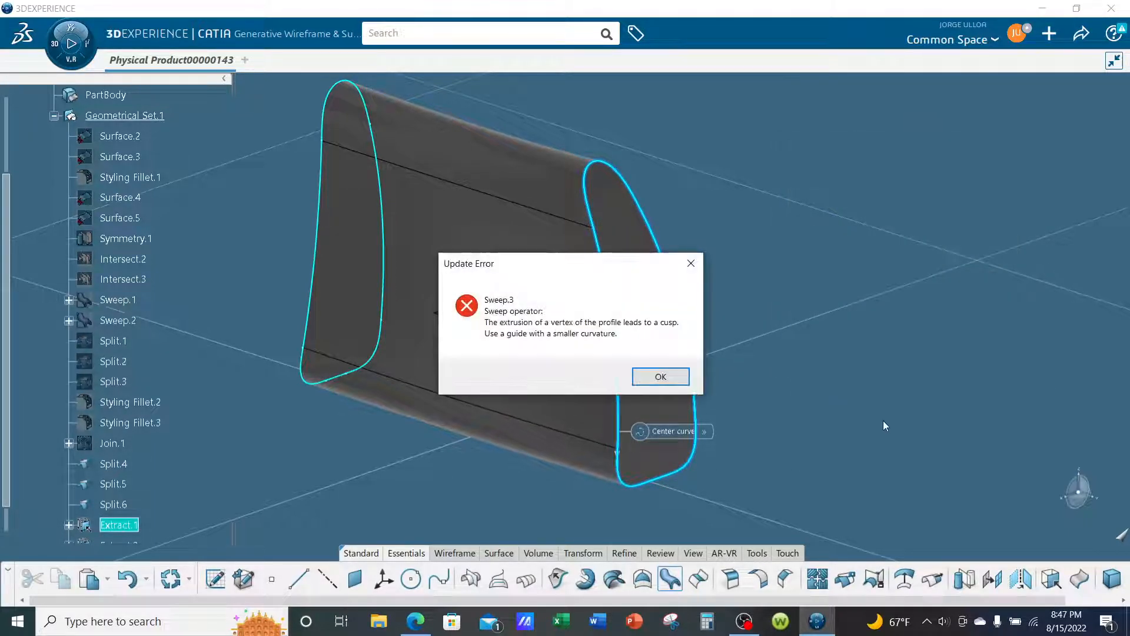
left_click(666, 379)
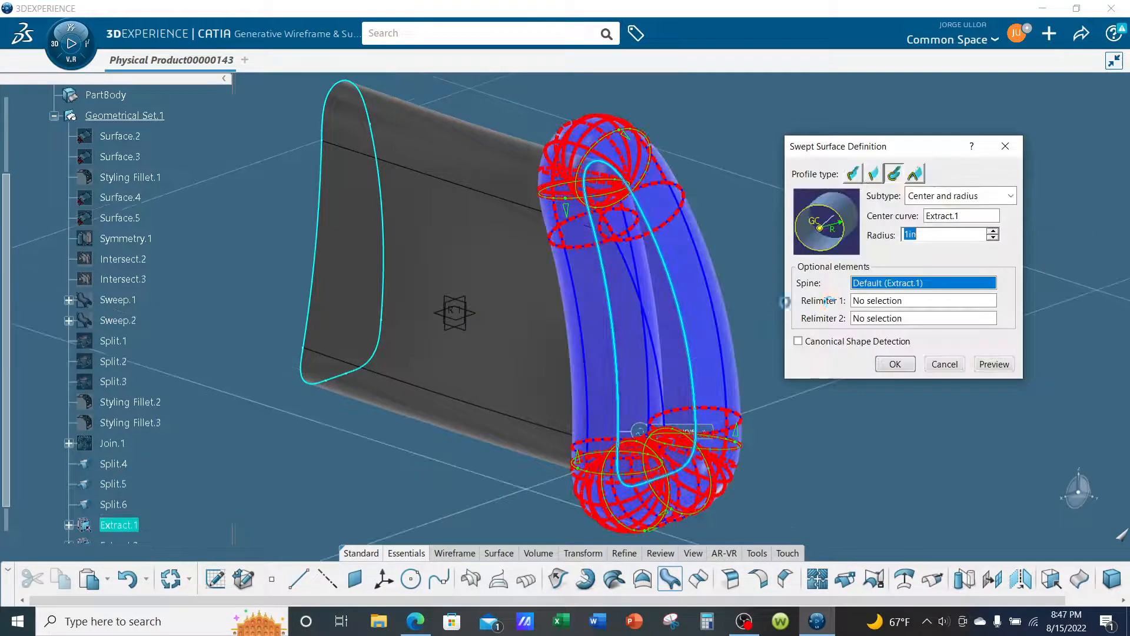
middle_click_drag(704, 318, 447, 320)
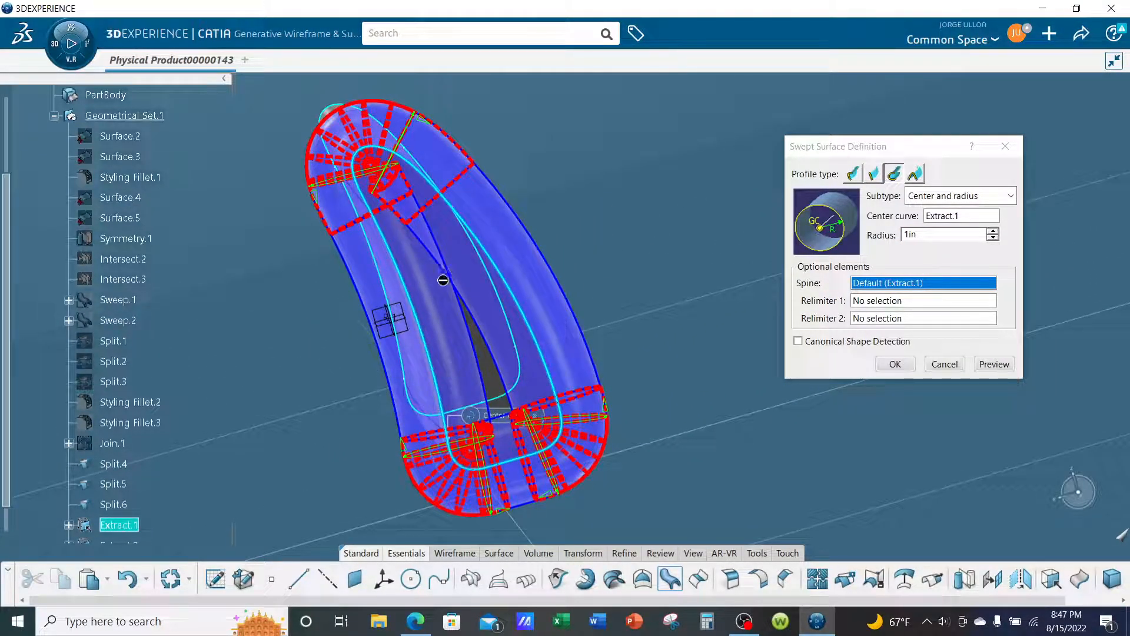
middle_click_drag(525, 427, 594, 282)
- Try a circular sweep along Extract.1 with a 0.5 in radius, without choosing a single sub-element of the result
double_click(935, 236)
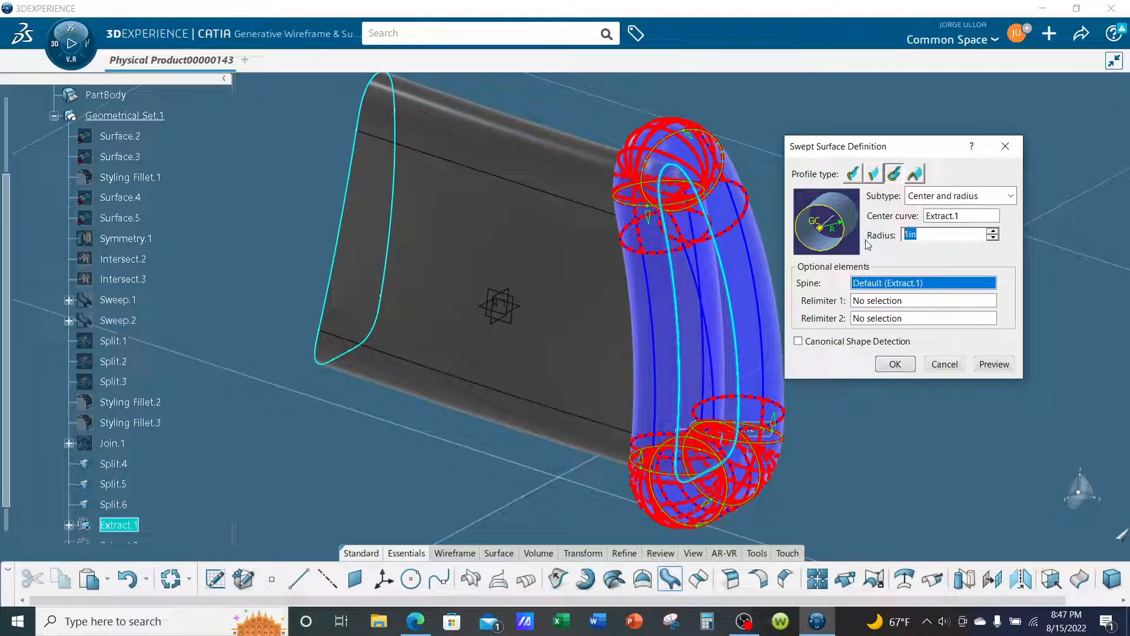
type(".")
left_click(995, 364)
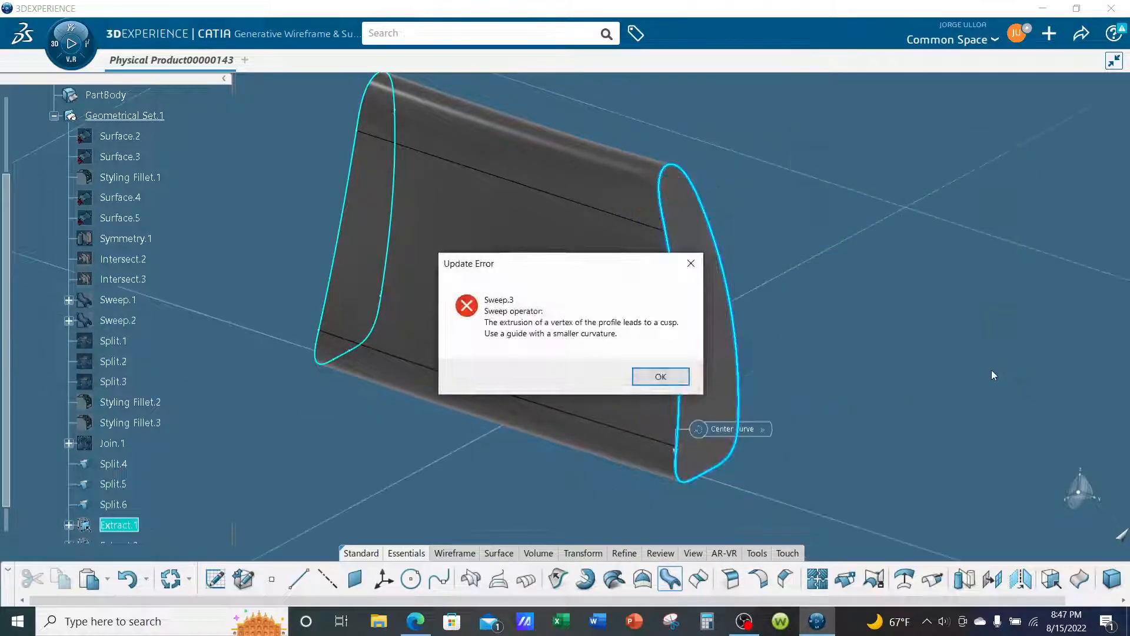
left_click(669, 380)
mouse_move(663, 361)
middle_mouse_down()
mouse_move(491, 319)
mouse_move(665, 340)
middle_mouse_up()
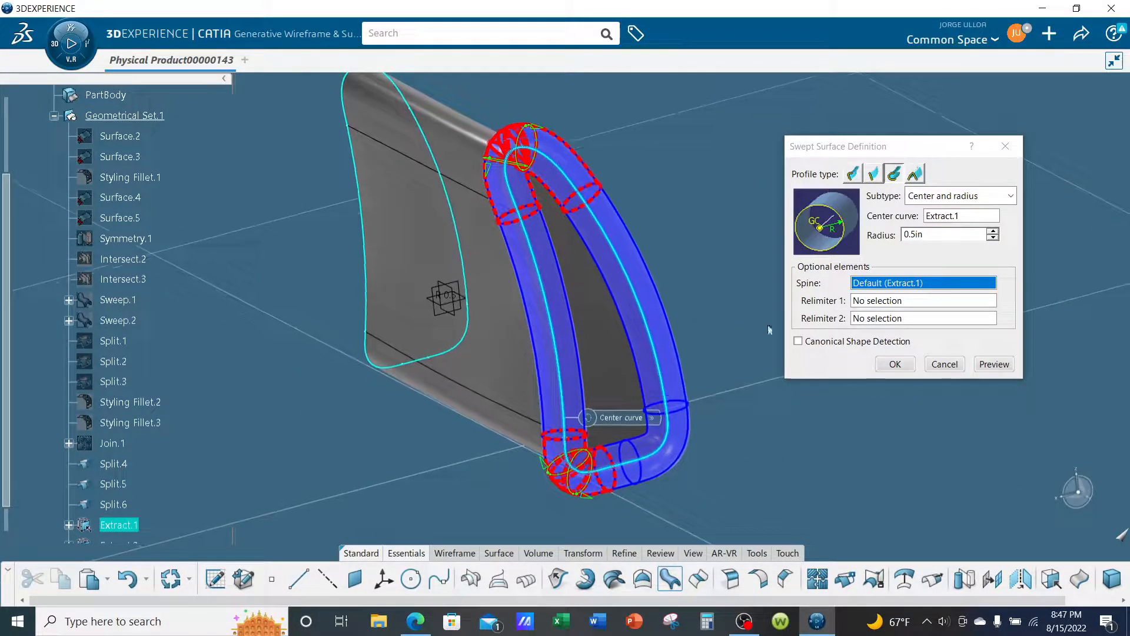
left_click_drag(942, 234, 875, 237)
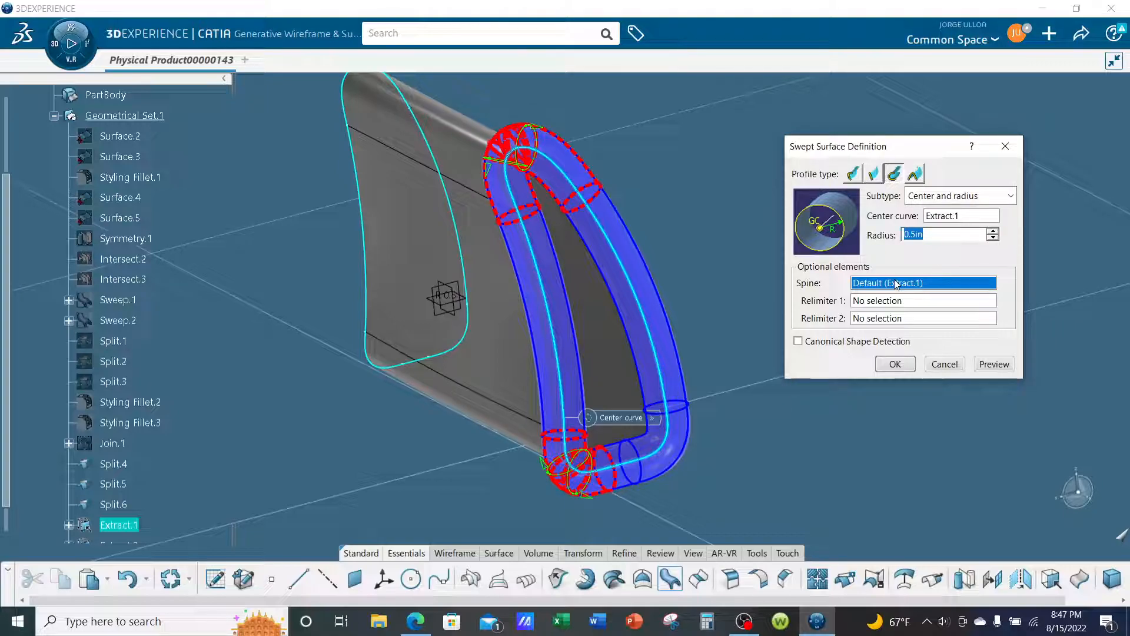
left_click(895, 364)
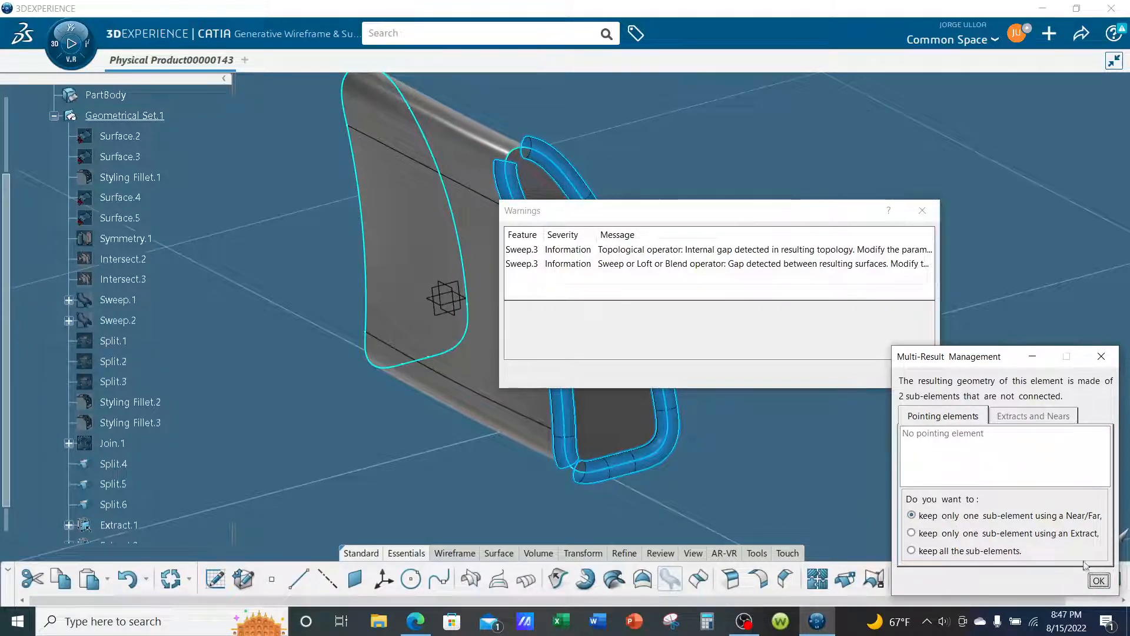
left_click(1100, 581)
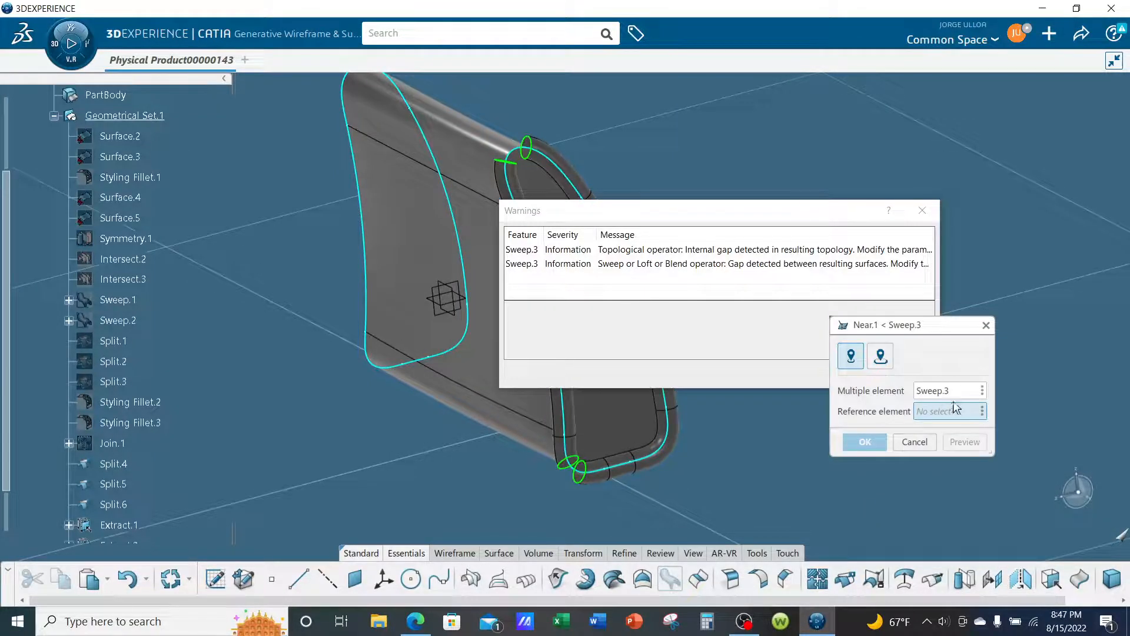
left_click(915, 442)
left_click(915, 375)
- Inspect the 0.5 in circular sweep Sweep.3 around the end cap, and delete it without its parents
scroll(644, 277, "up", 10)
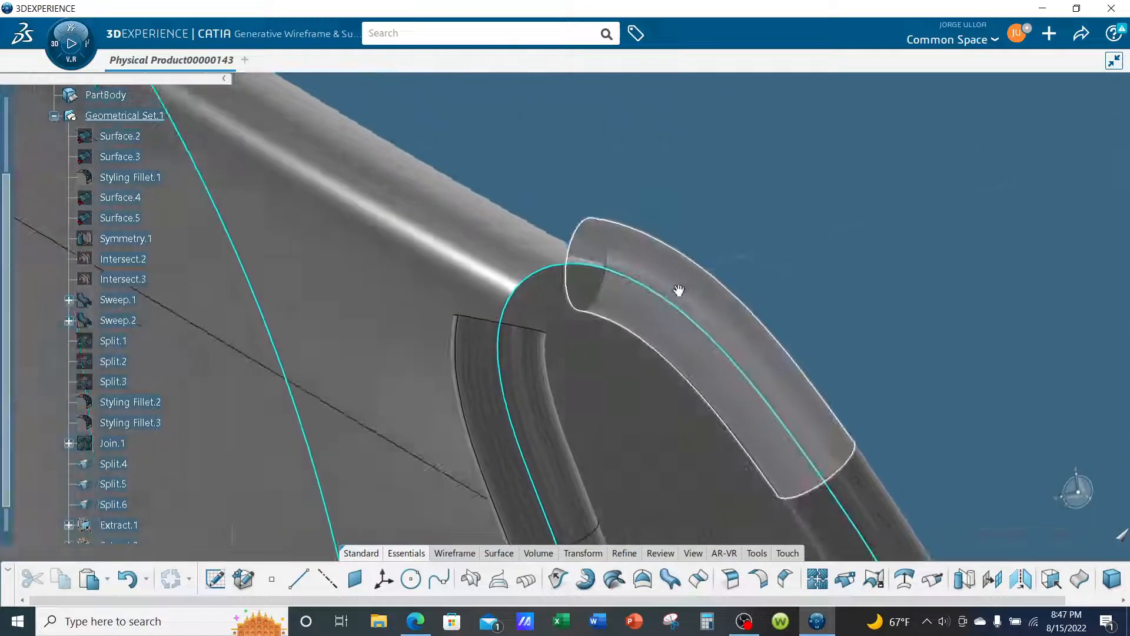
middle_click_drag(679, 291, 679, 338)
scroll(806, 269, "down", 8)
scroll(745, 253, "up", 8)
middle_click_drag(744, 252, 695, 316)
scroll(793, 275, "down", 2)
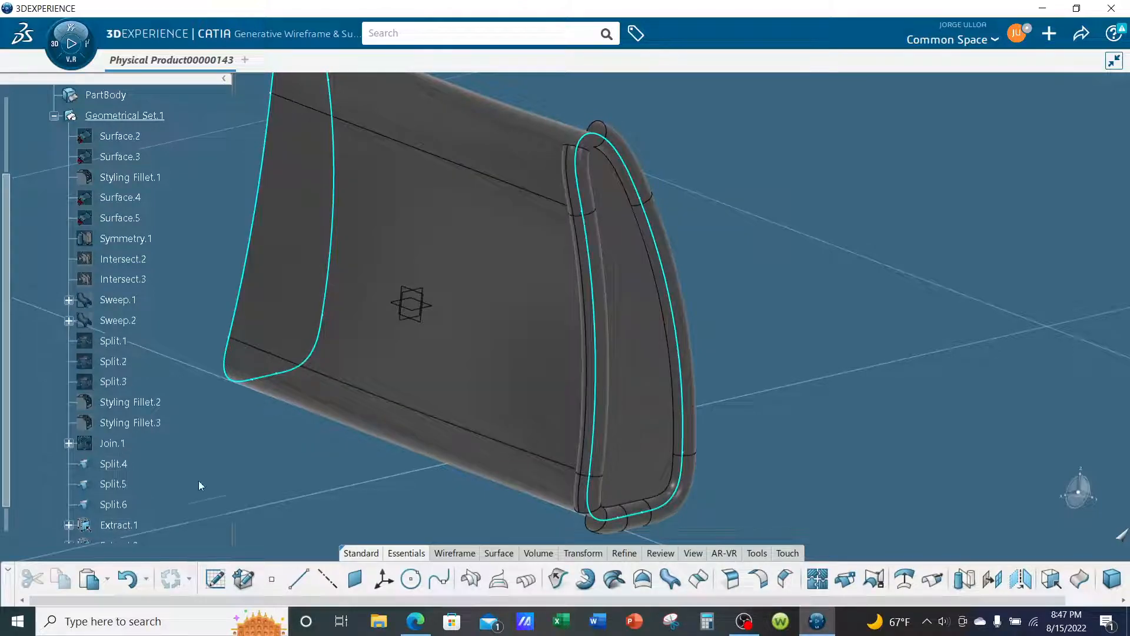
scroll(174, 500, "down", 3)
left_click(117, 406)
right_click(117, 406)
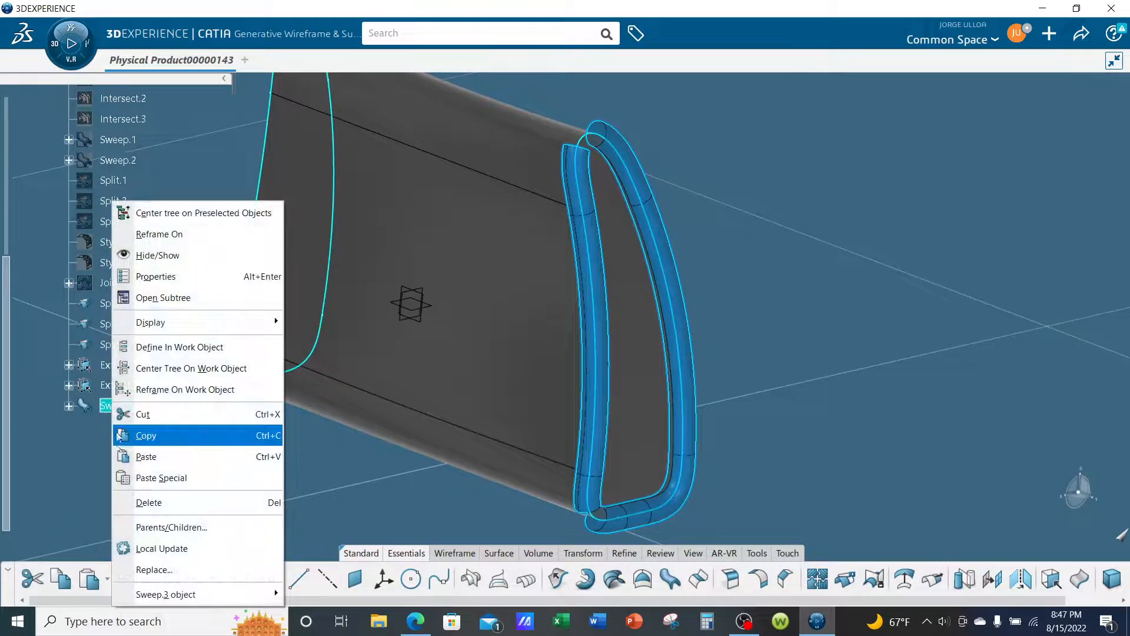
left_click(165, 505)
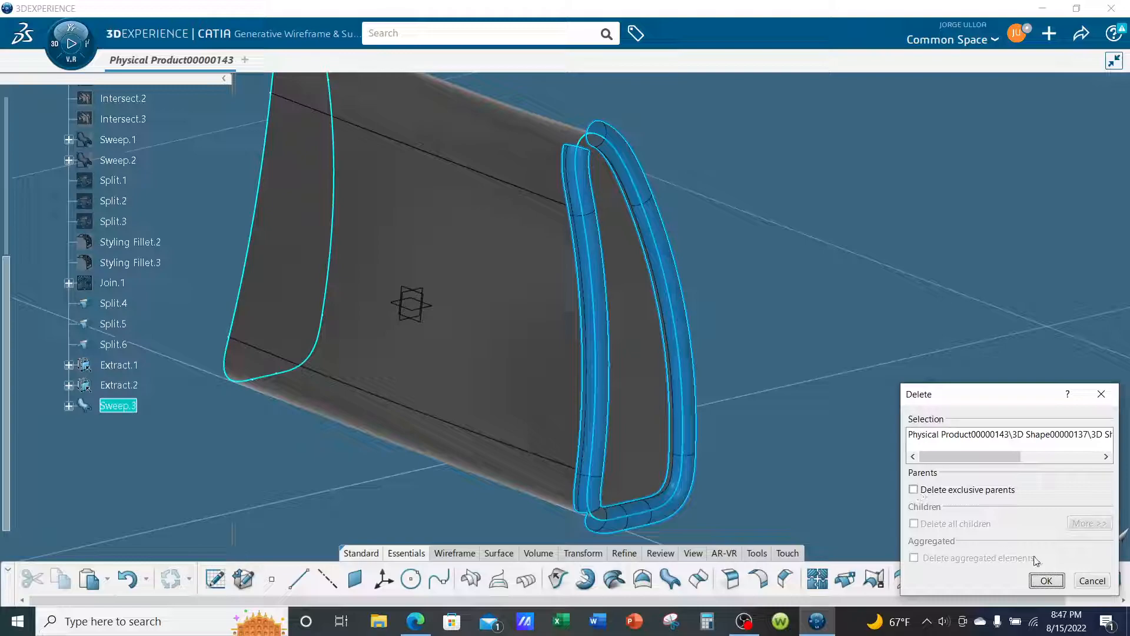
left_click(1048, 581)
- Create a center-and-radius circular sweep along Extract.1 with a 0.125 in radius
middle_click_drag(925, 444, 928, 429)
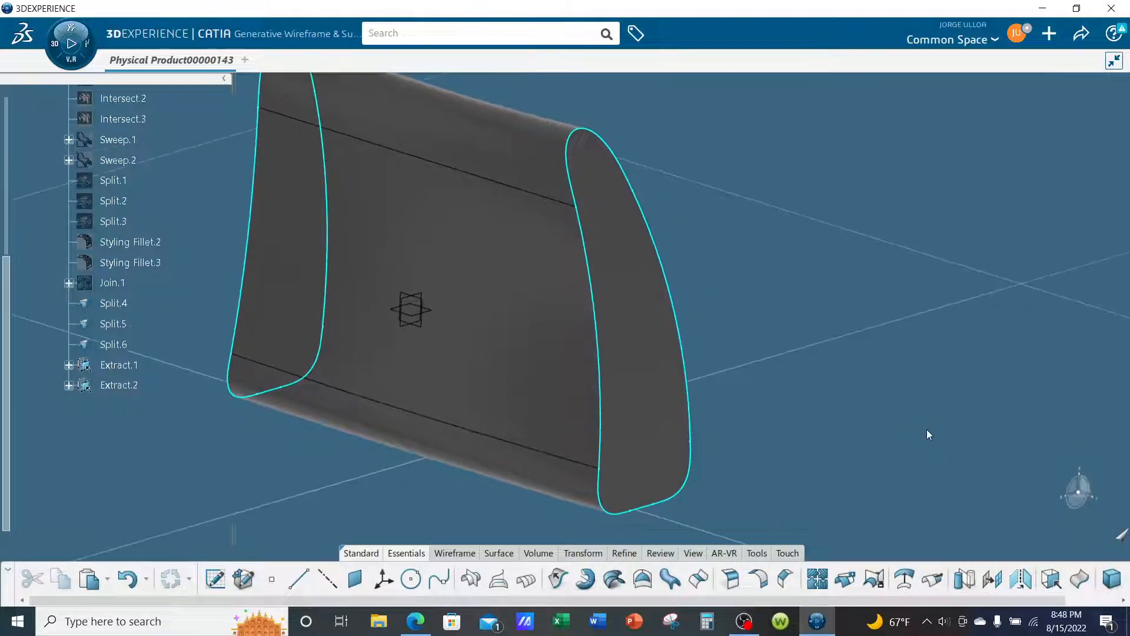
left_click(669, 580)
left_click(658, 255)
left_click(942, 233)
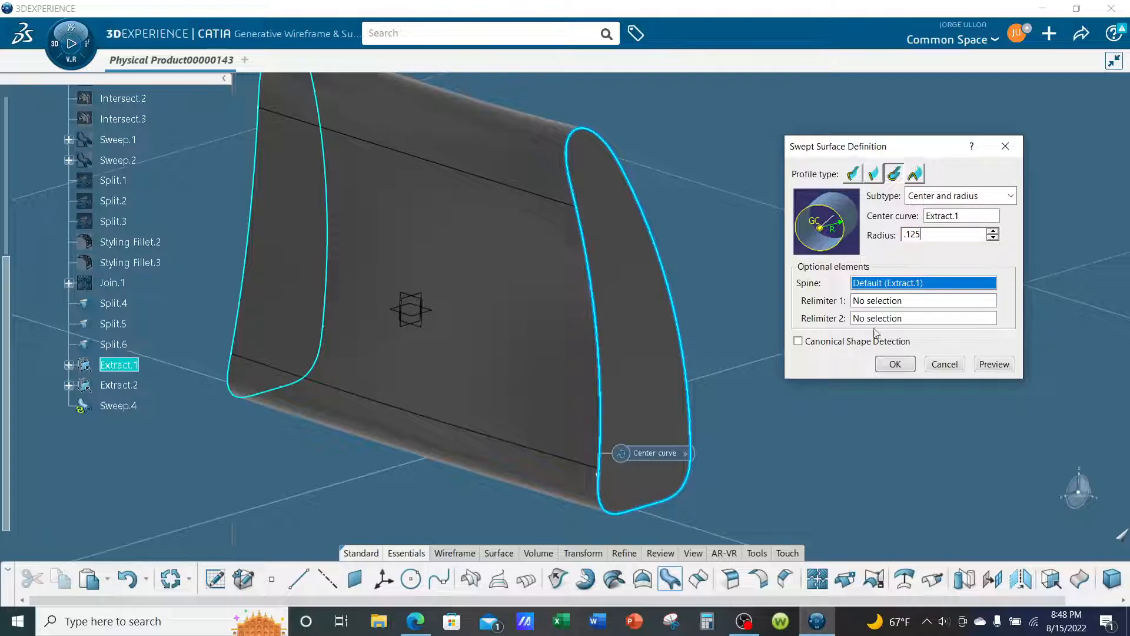
left_click(895, 369)
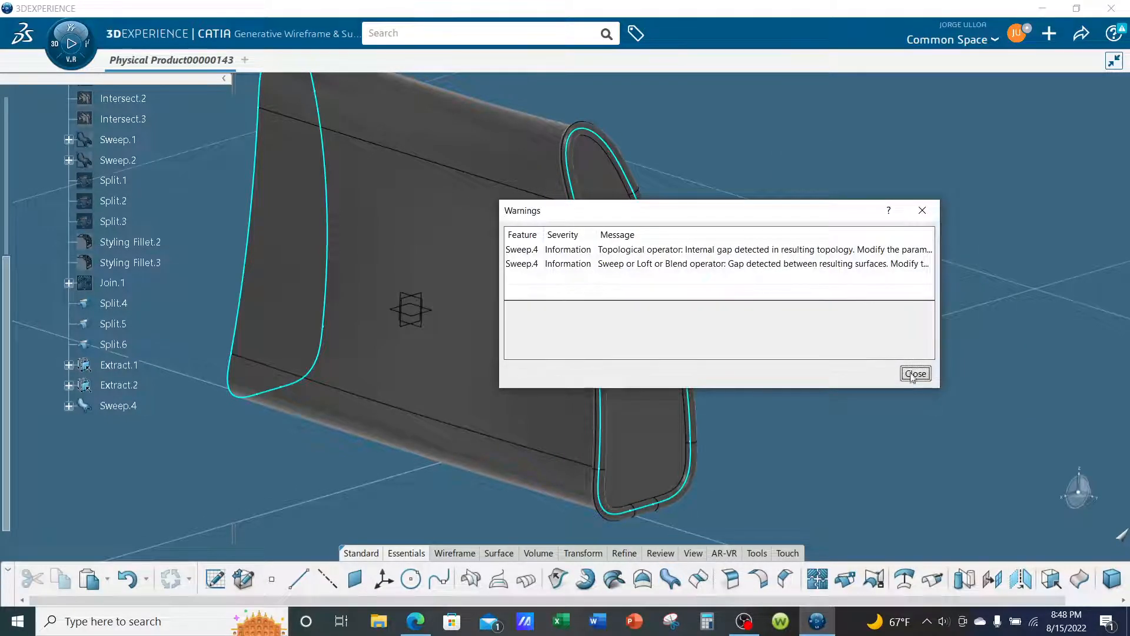
left_click(914, 371)
- Inspect the swept tube Sweep.4 along the end cap edge, and set its fill color to blue
middle_click_drag(859, 339, 773, 201)
middle_click_drag(648, 182, 666, 215)
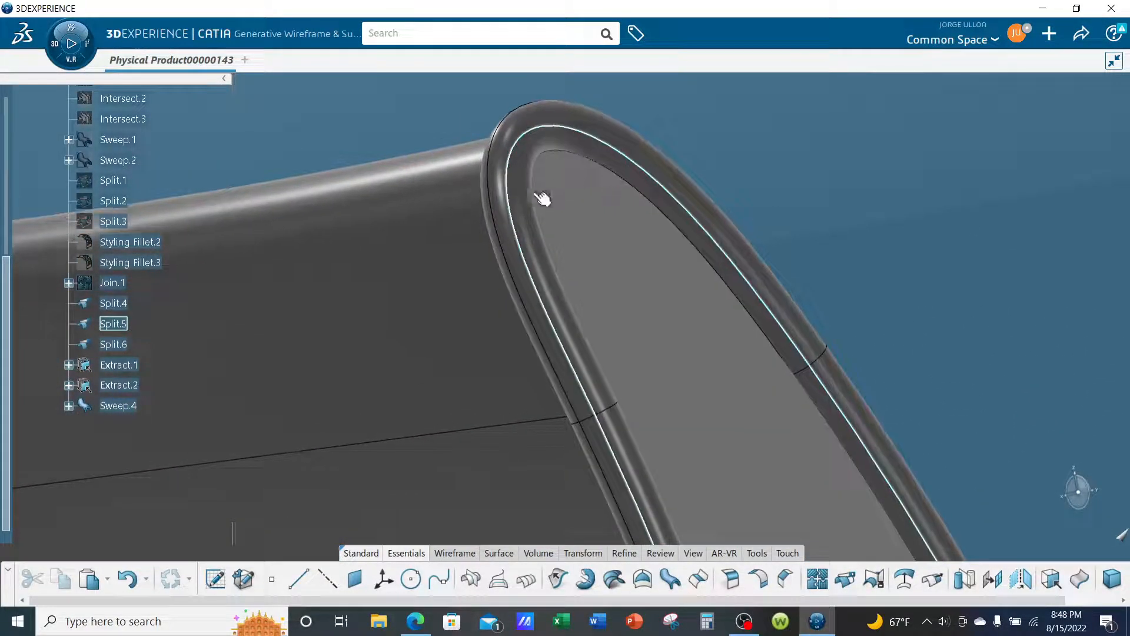
middle_click_drag(507, 223, 740, 232)
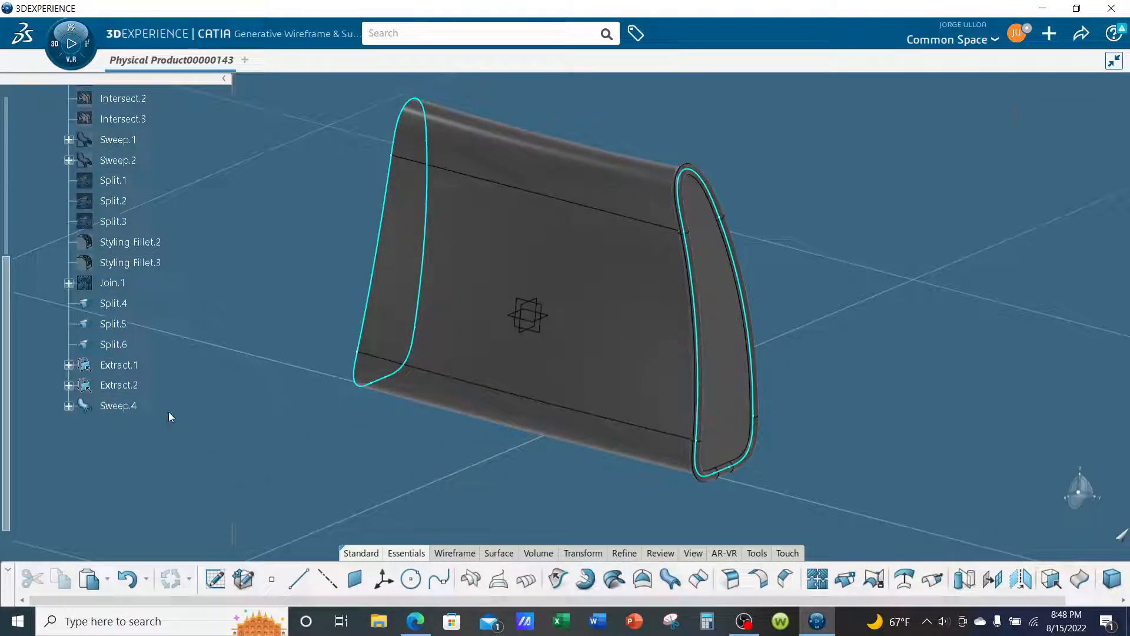
right_click(119, 407)
left_click(194, 274)
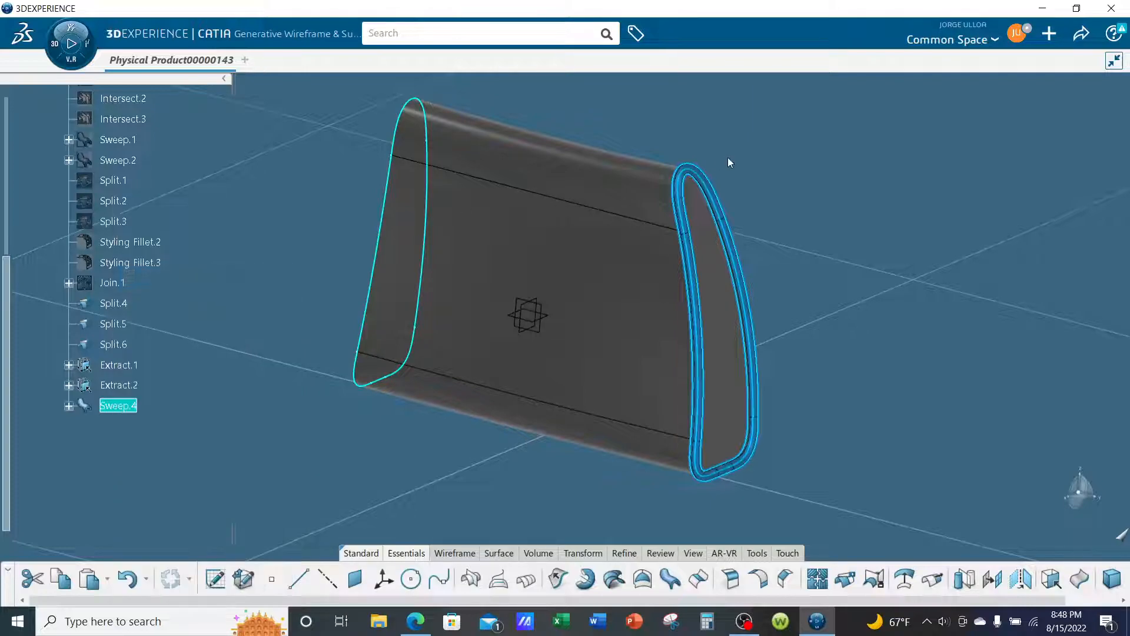
left_click(769, 153)
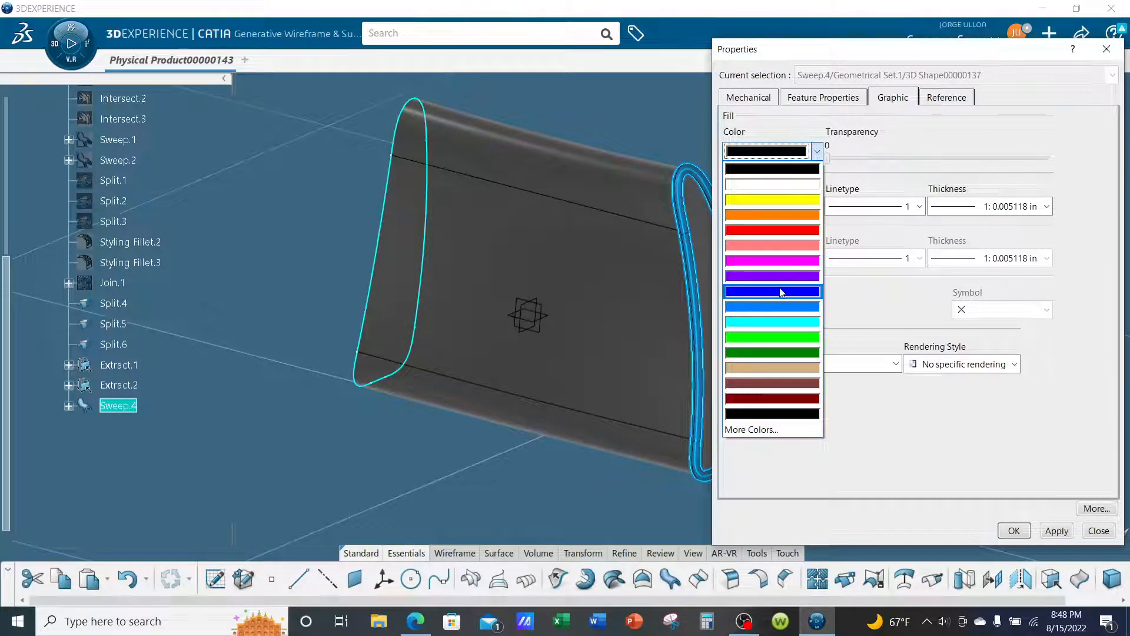
left_click(782, 295)
left_click(1014, 530)
- Create a center-and-radius circular sweep along Extract.2 with a 0.125 in radius
middle_click_drag(934, 454, 901, 389)
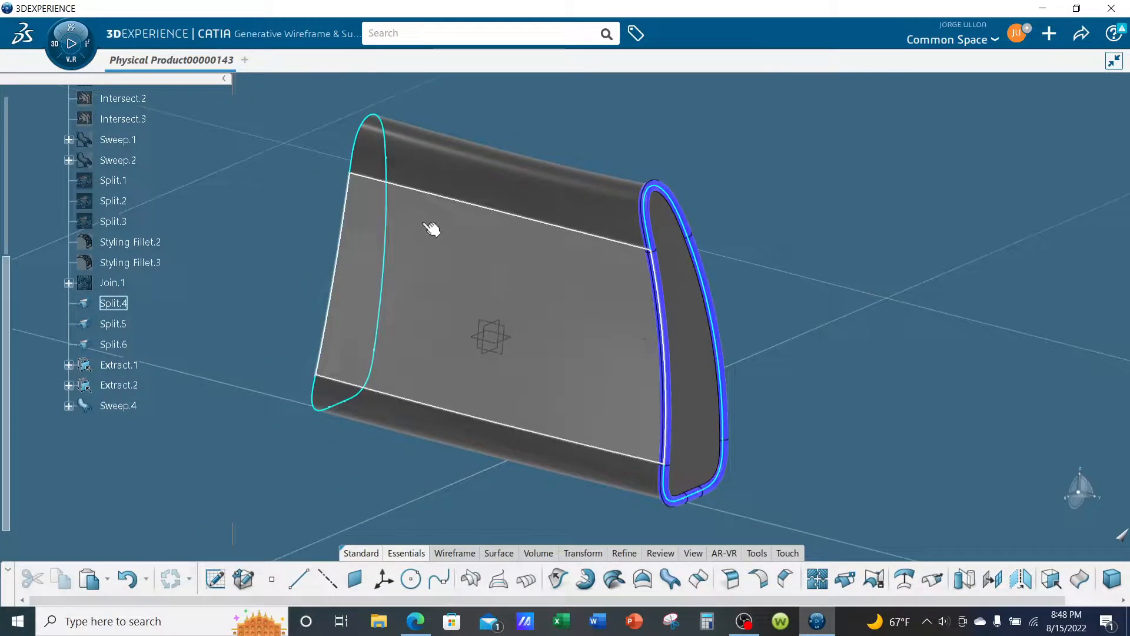
left_click(392, 251)
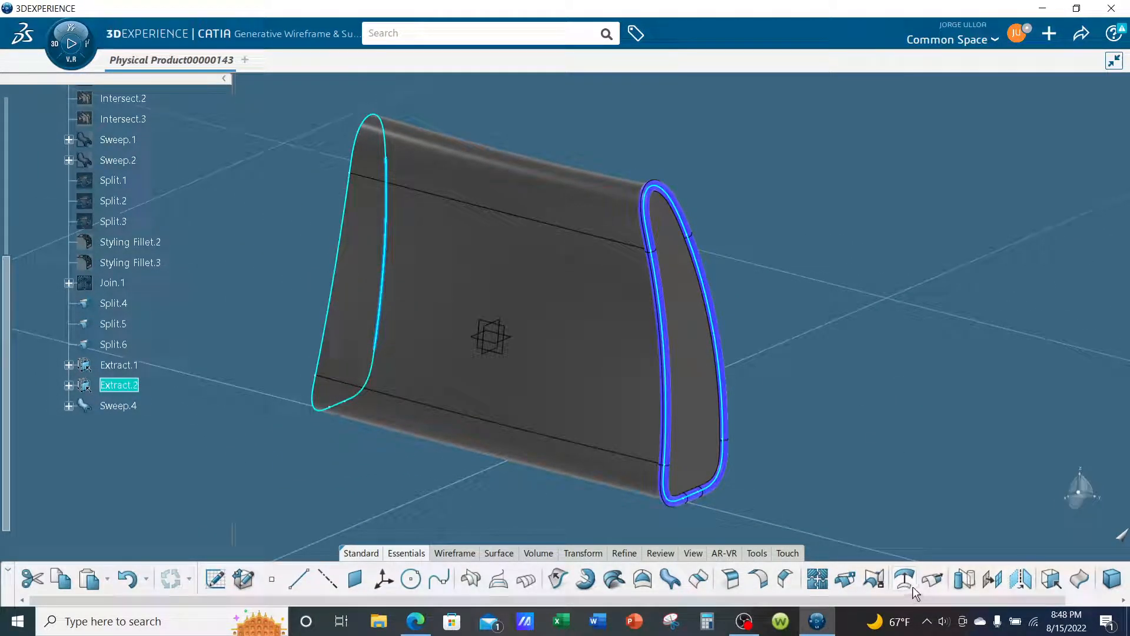
left_click(670, 578)
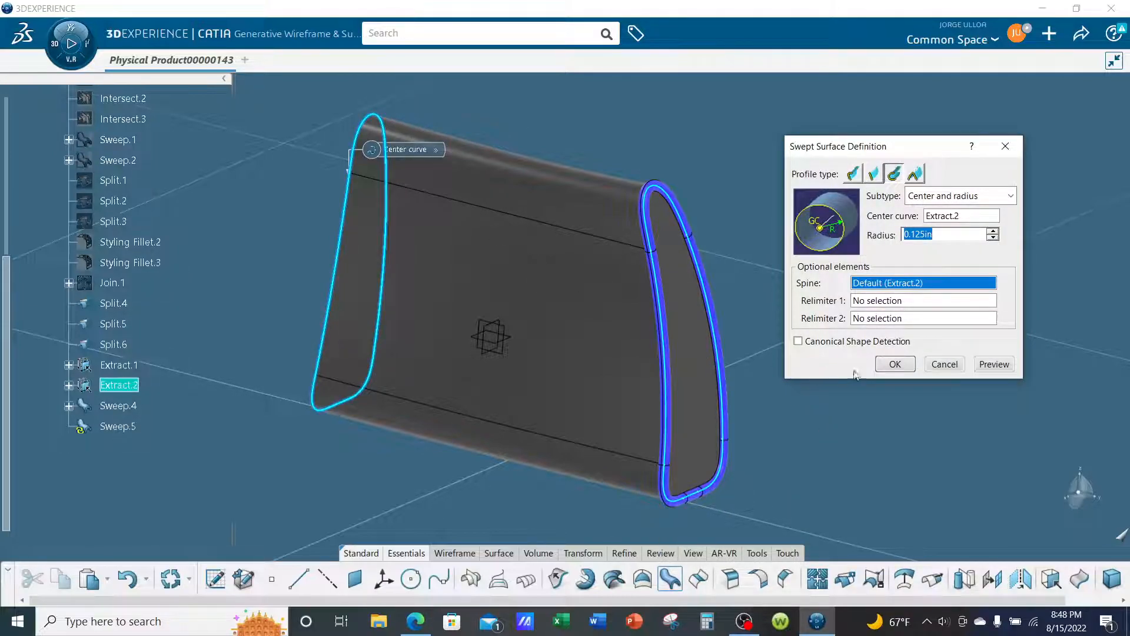
left_click(895, 365)
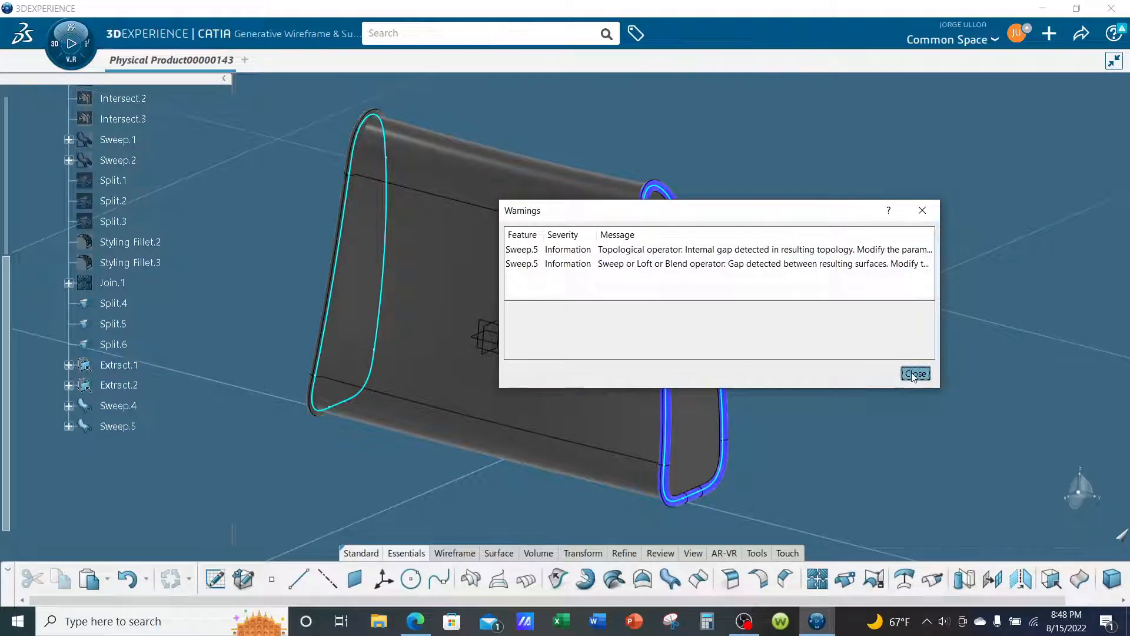
left_click(915, 374)
- Set the fill color of the swept tube Sweep.5 to blue, and inspect the tubes around both end caps
right_click(124, 426)
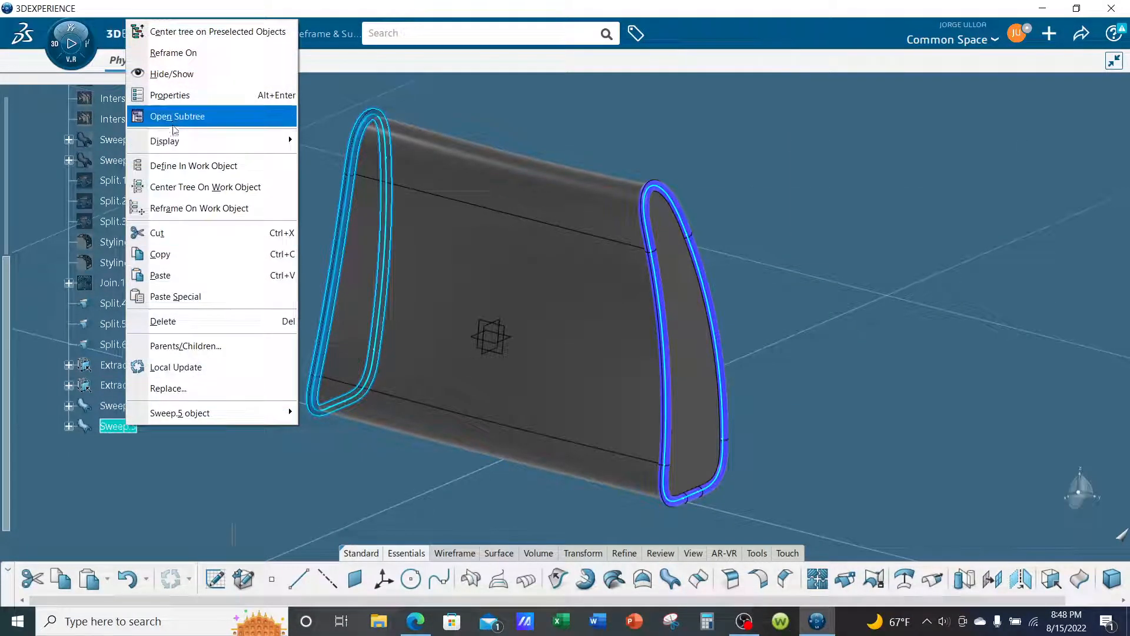
left_click(171, 95)
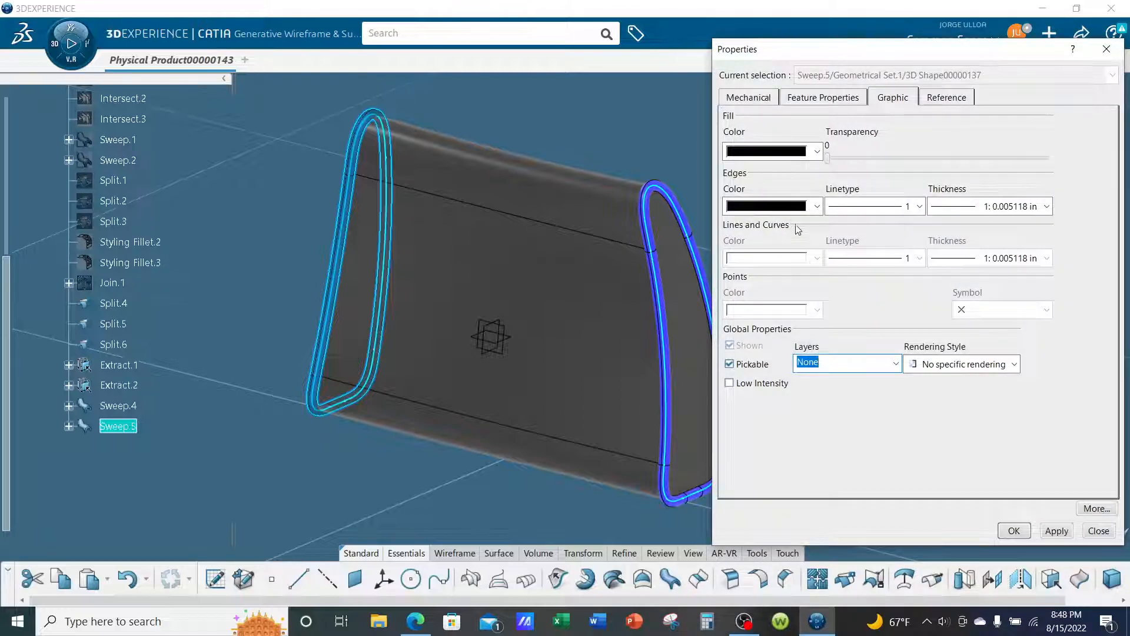
left_click(788, 153)
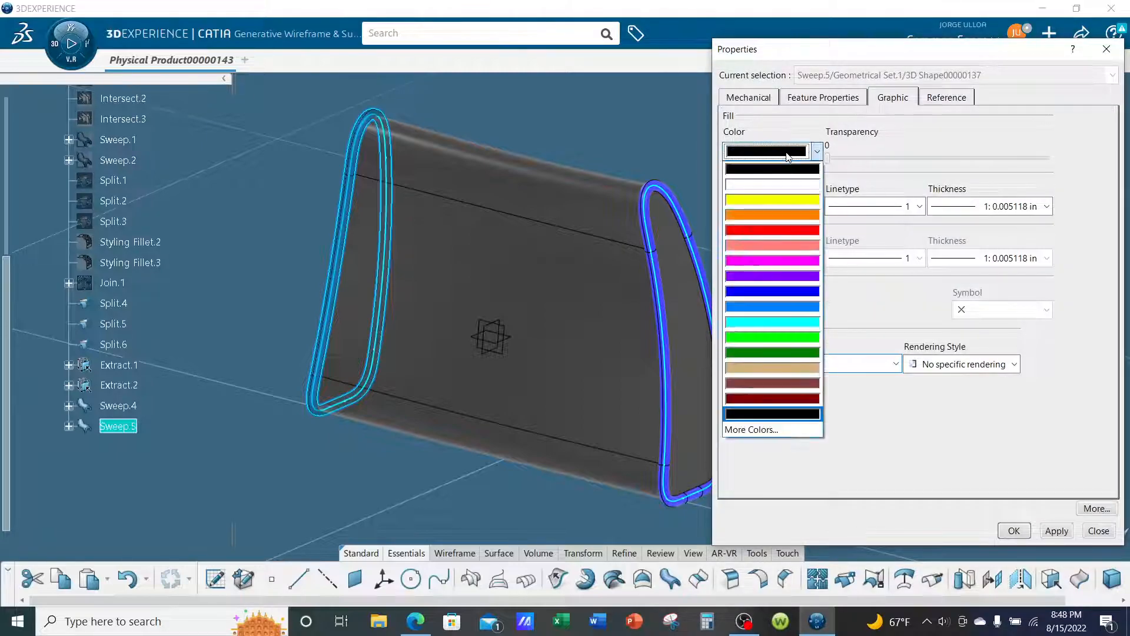
left_click(804, 292)
left_click(1013, 534)
middle_click_drag(920, 412, 677, 341)
middle_click_drag(462, 313, 360, 233)
middle_click_drag(601, 308, 598, 390)
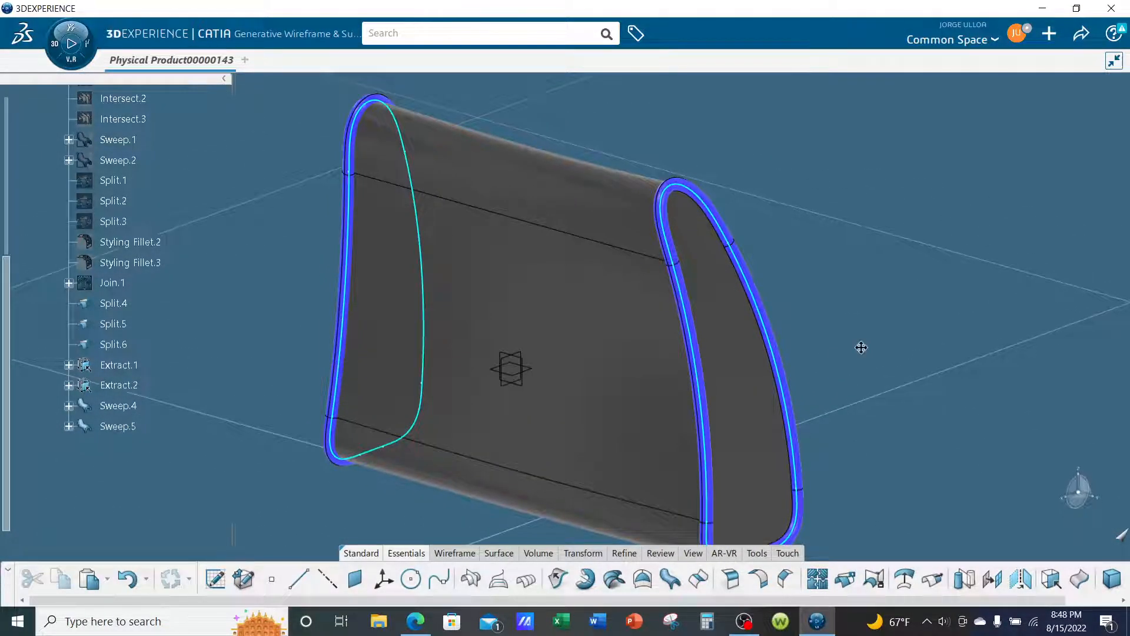
middle_click_drag(859, 347, 847, 325)
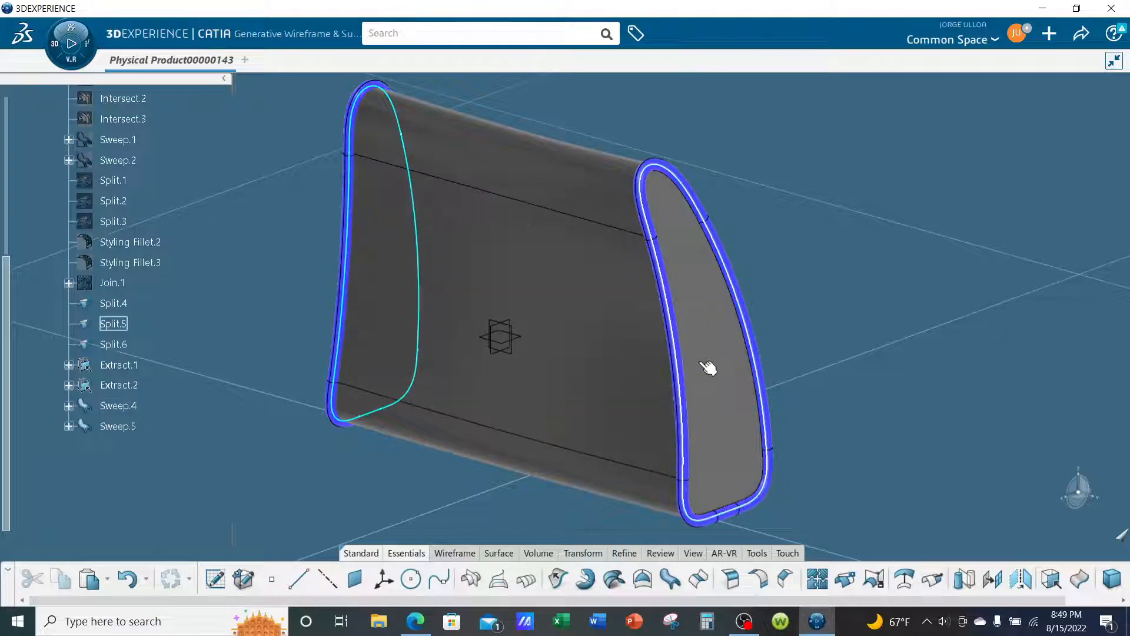
middle_click_drag(875, 372, 852, 359)
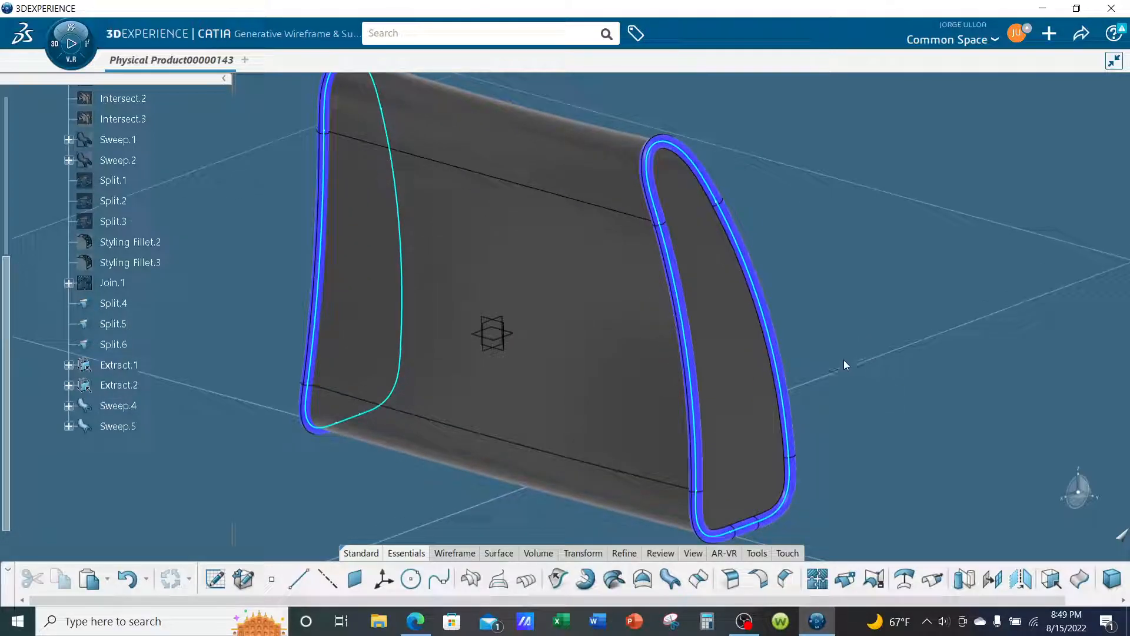
- Split the main wraparound surface Split.4 using both swept tubes, Sweep.4 and Sweep.5, as cutting elements
left_click(629, 365)
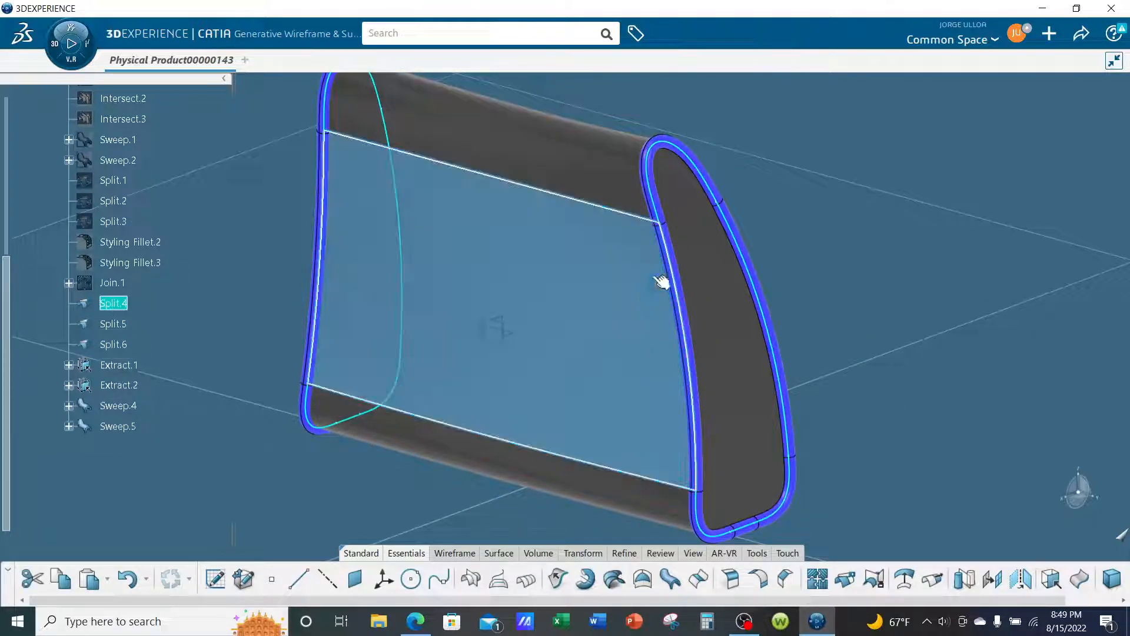
left_click(845, 579)
scroll(757, 230, "up", 5)
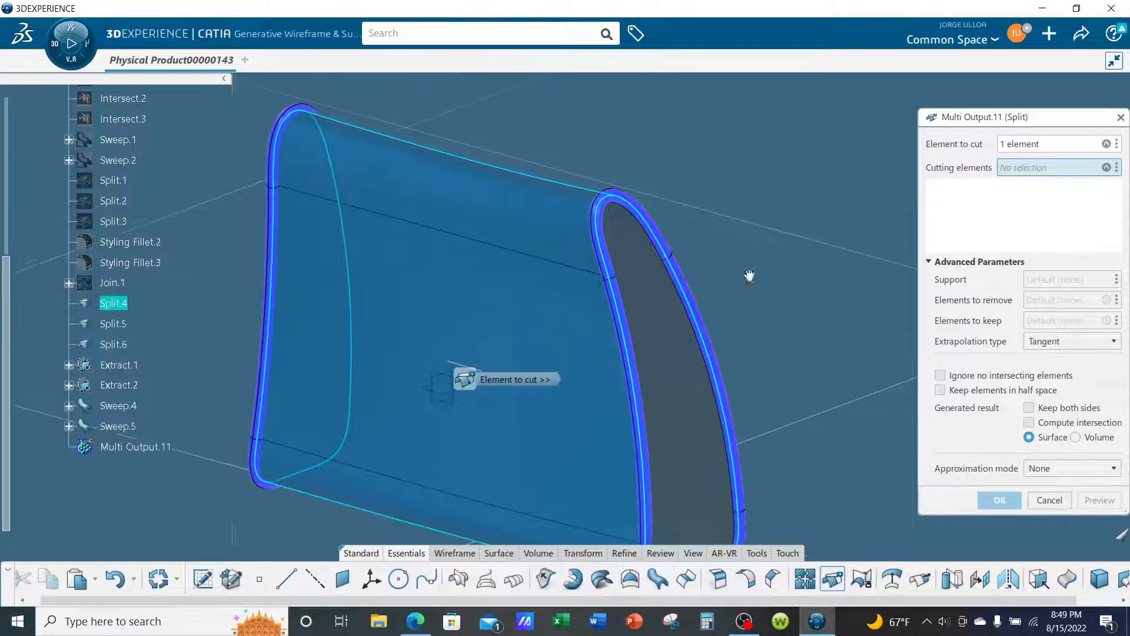
left_click(765, 245)
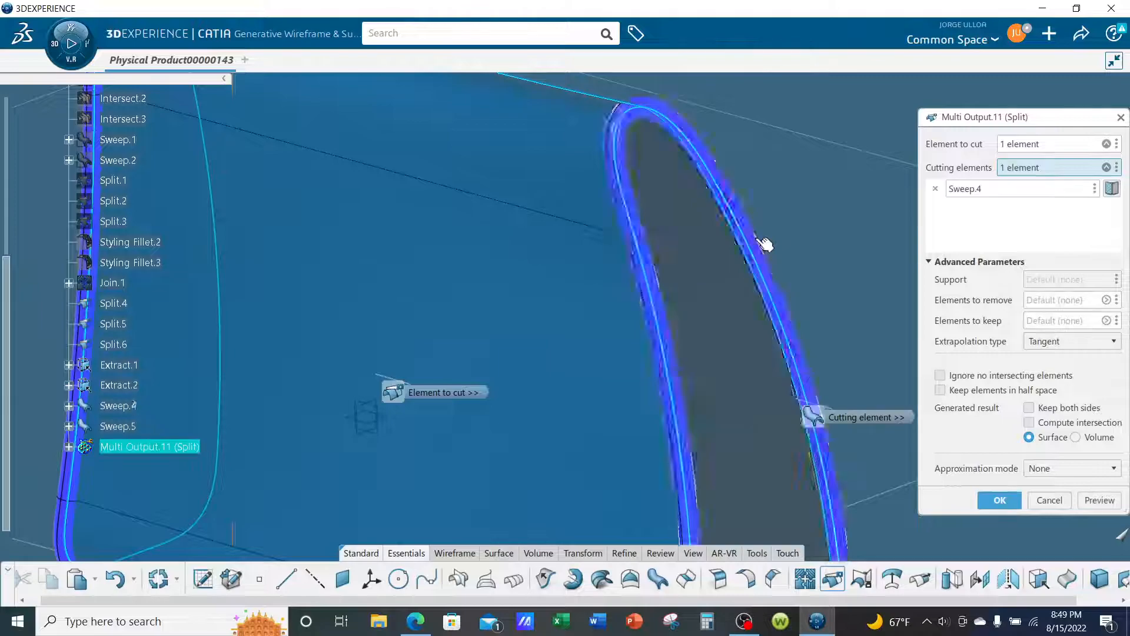
scroll(830, 296, "down", 2)
middle_click_drag(381, 232, 615, 310)
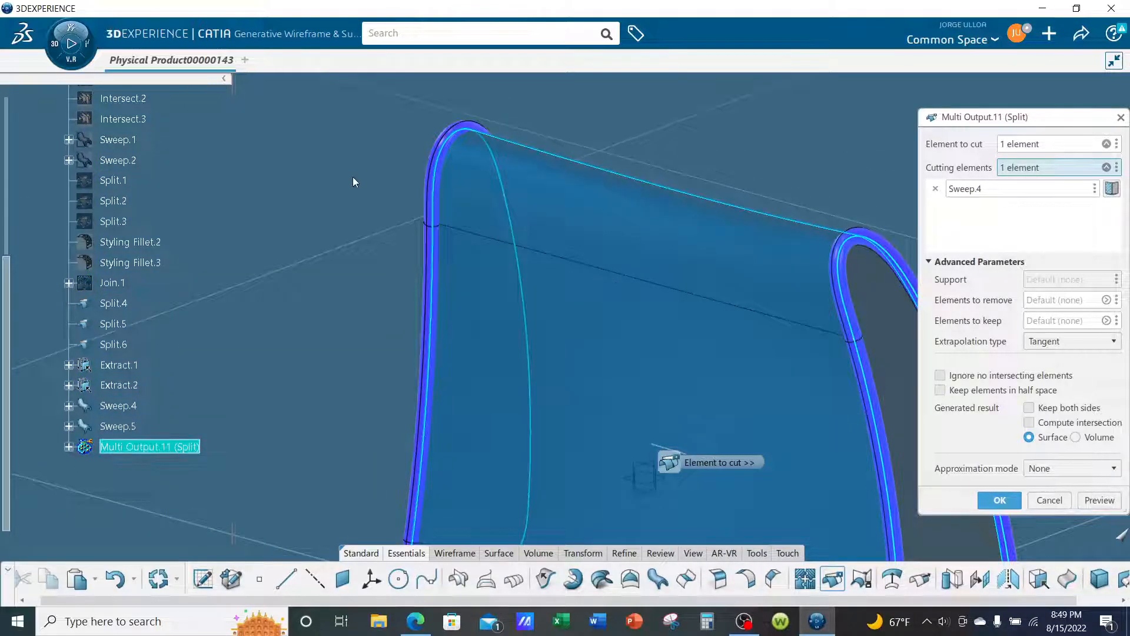
left_click(426, 189)
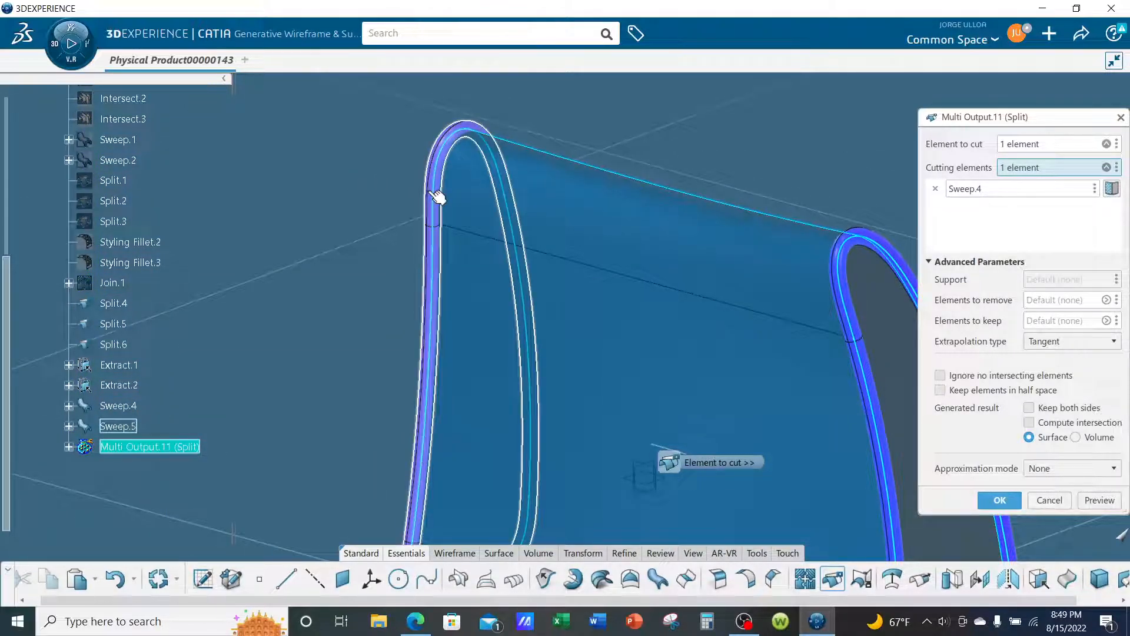
scroll(350, 197, "down", 2)
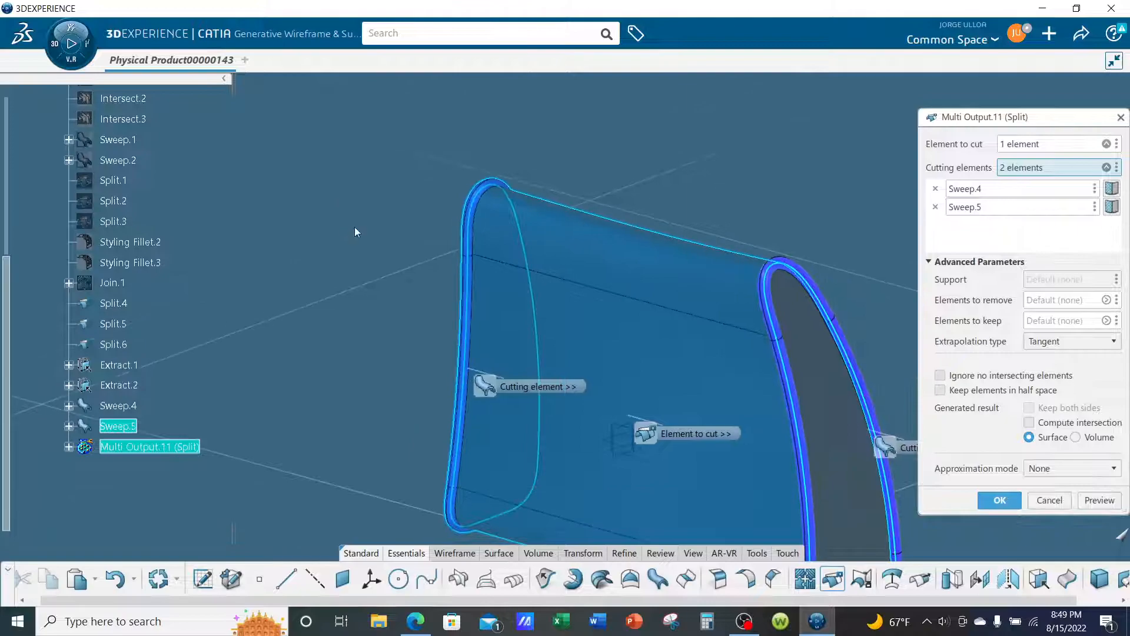
left_click(1009, 502)
- Split the end cap surface Split.5 using the swept tube Sweep.4 as the cutting element
middle_click_drag(881, 378, 670, 299)
middle_click_drag(545, 377, 668, 321)
left_click(669, 319)
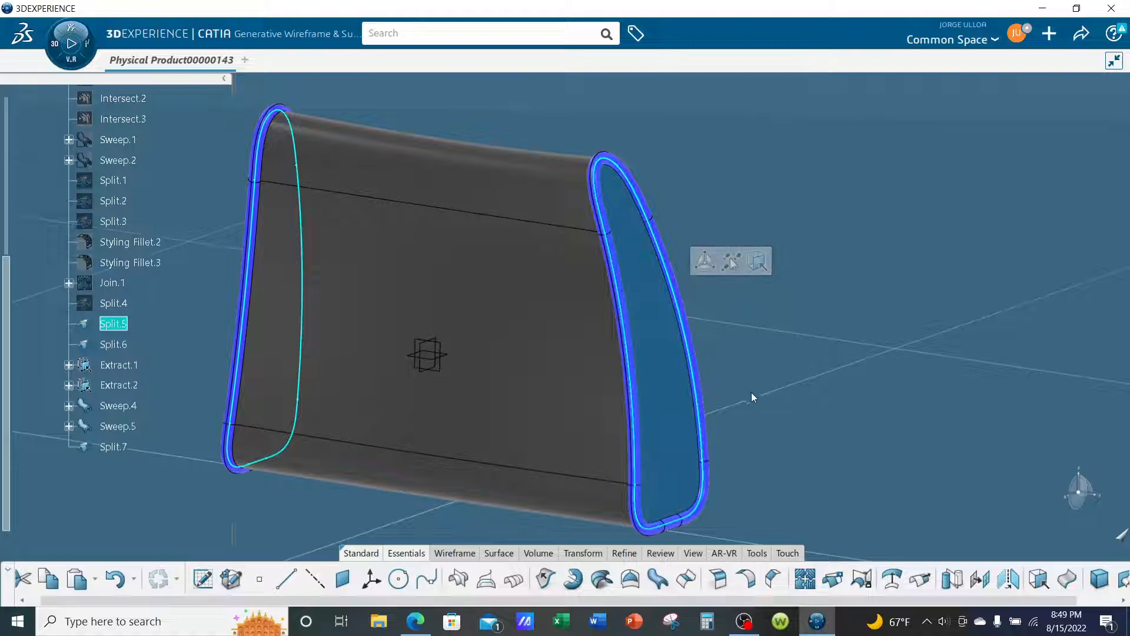
left_click(832, 578)
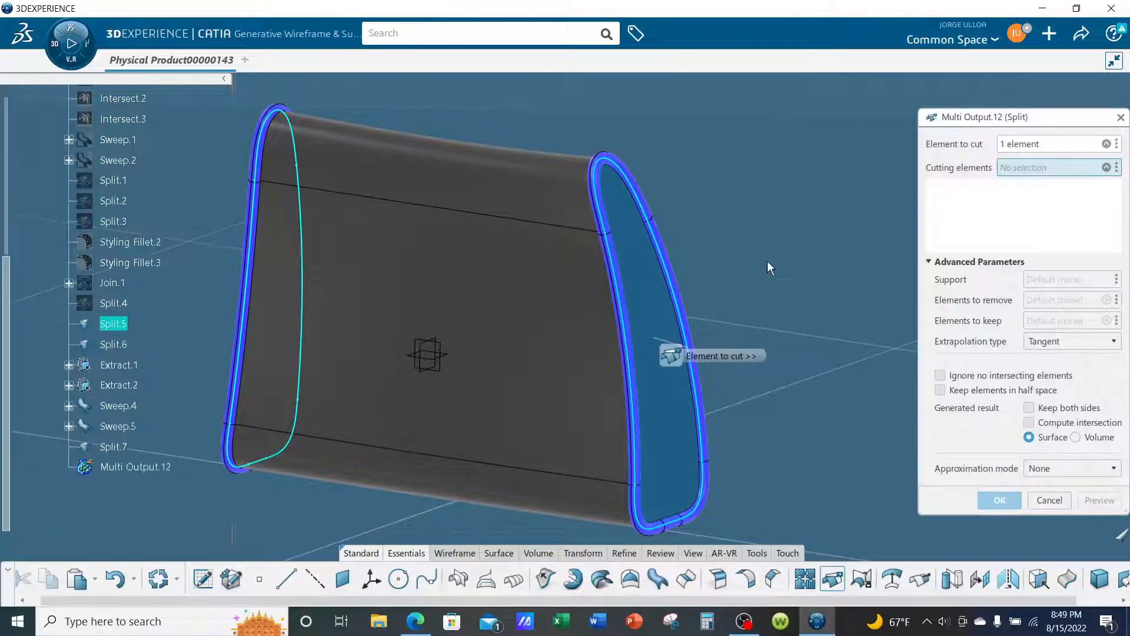
scroll(772, 267, "up", 5)
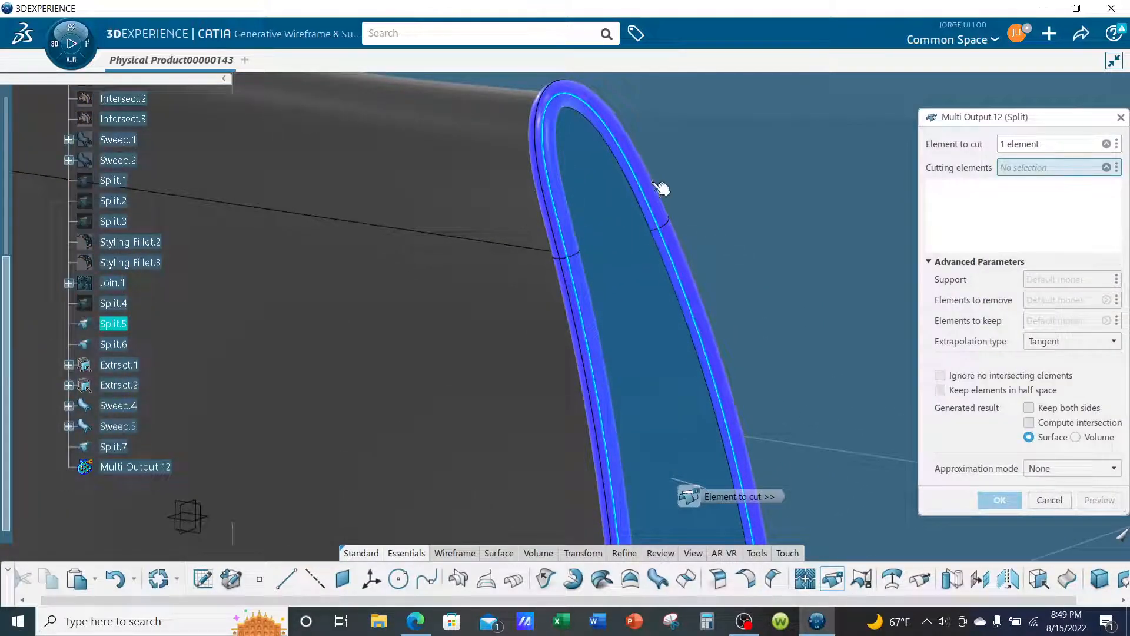
left_click(661, 187)
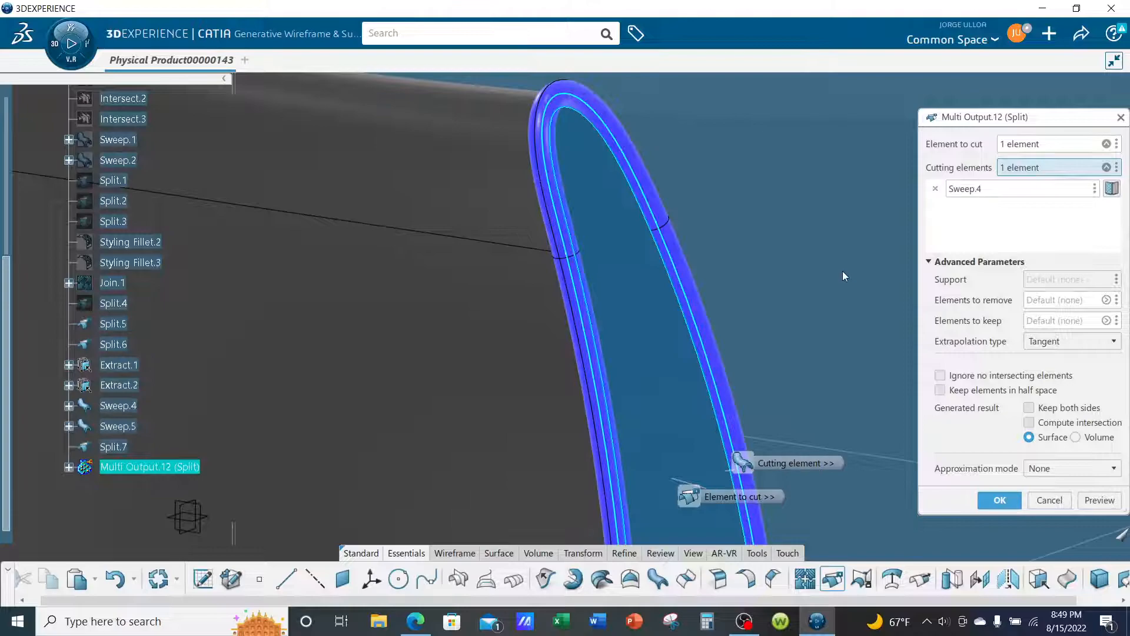
left_click(999, 501)
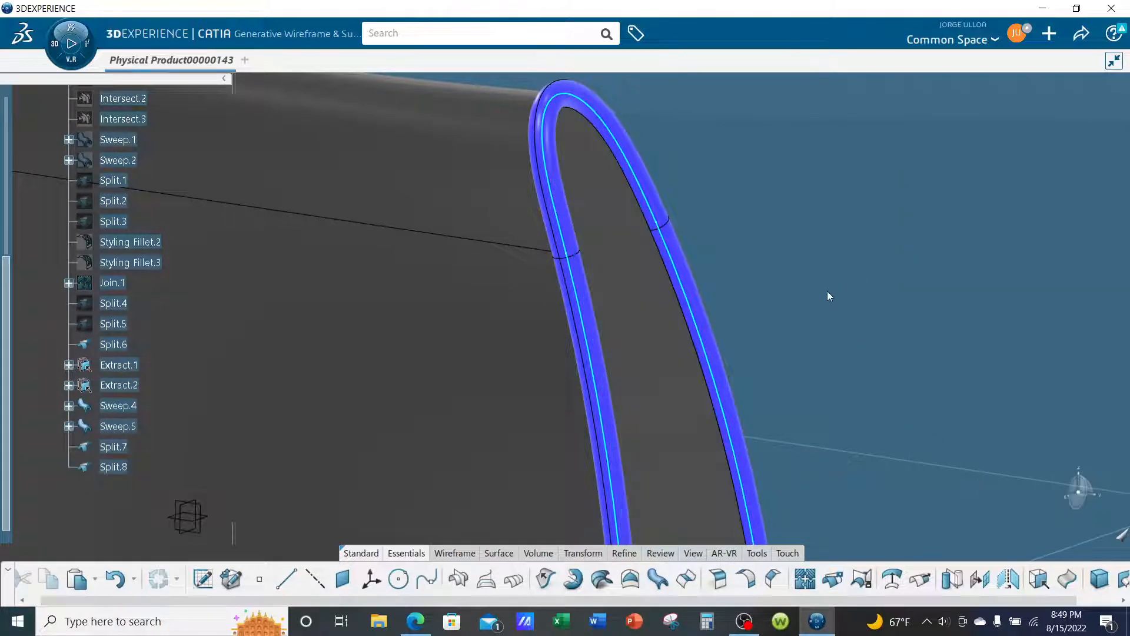
- Hide the swept tube Sweep.4 and the boundary curve Extract.1 around the trimmed end cap
right_click(659, 198)
left_click(680, 252)
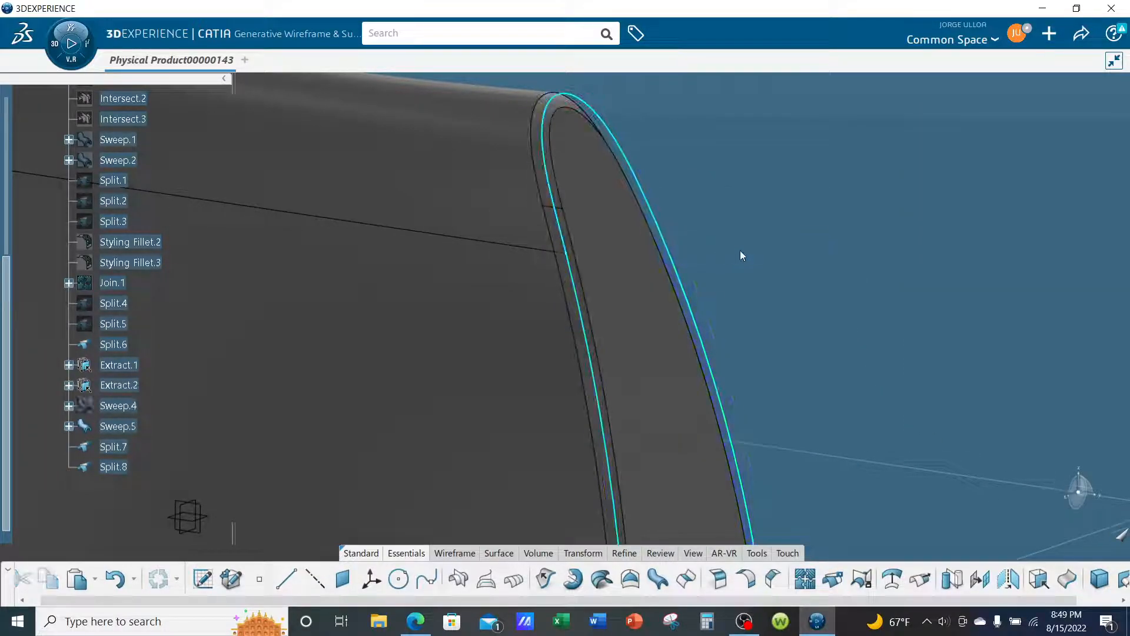
middle_click_drag(645, 227, 555, 369)
right_click(574, 213)
left_click(575, 214)
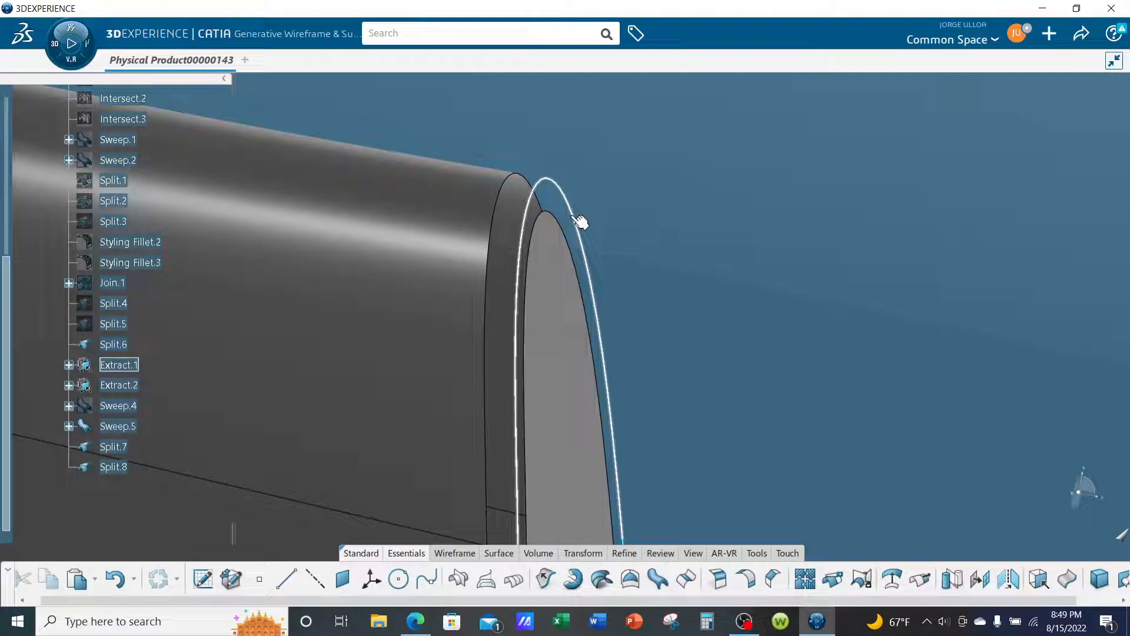
right_click(580, 219)
left_click(642, 270)
- Split the opposite end cap surface Split.6 using the swept tube Sweep.5 as the cutting element
middle_click_drag(642, 270, 813, 365)
middle_click_drag(400, 355, 744, 375)
middle_click_drag(622, 354, 753, 307)
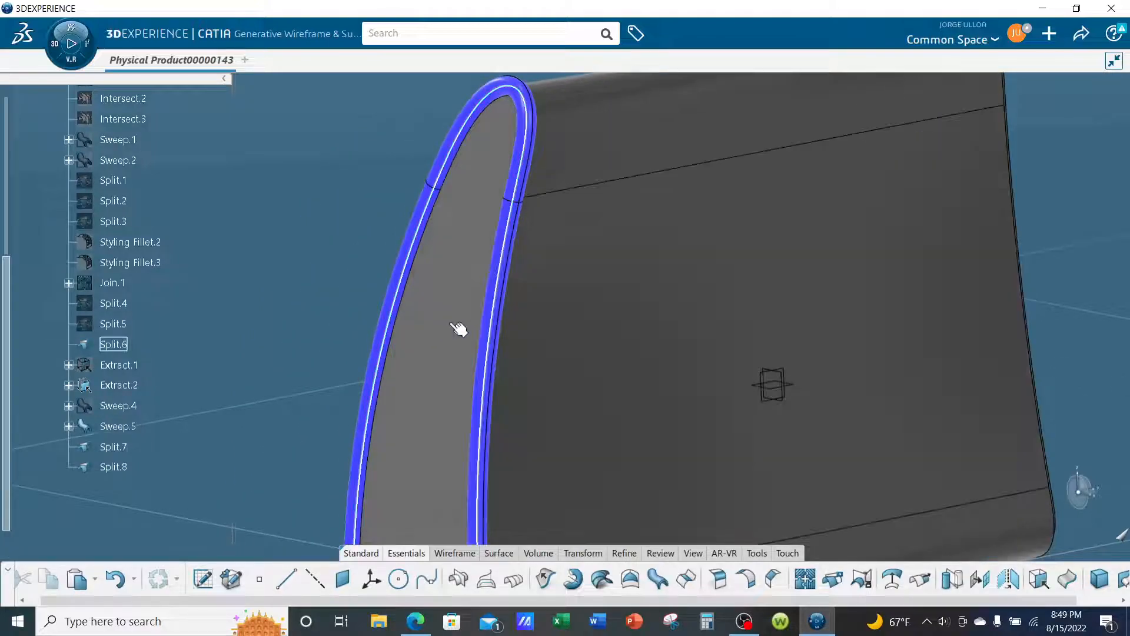
left_click(460, 328)
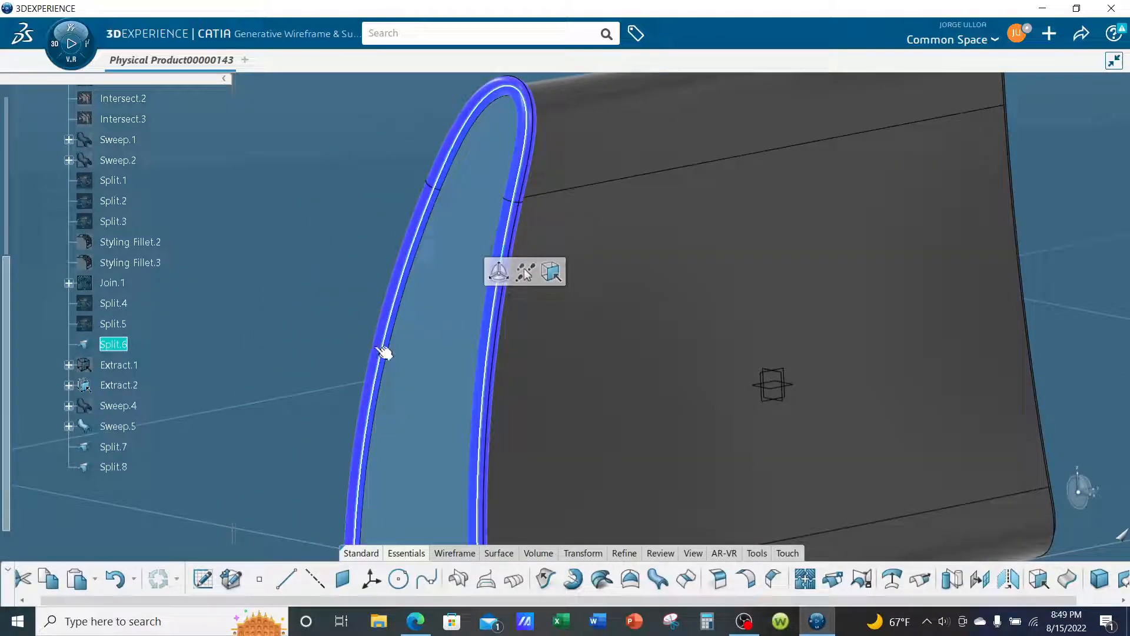
left_click(832, 579)
left_click(683, 279)
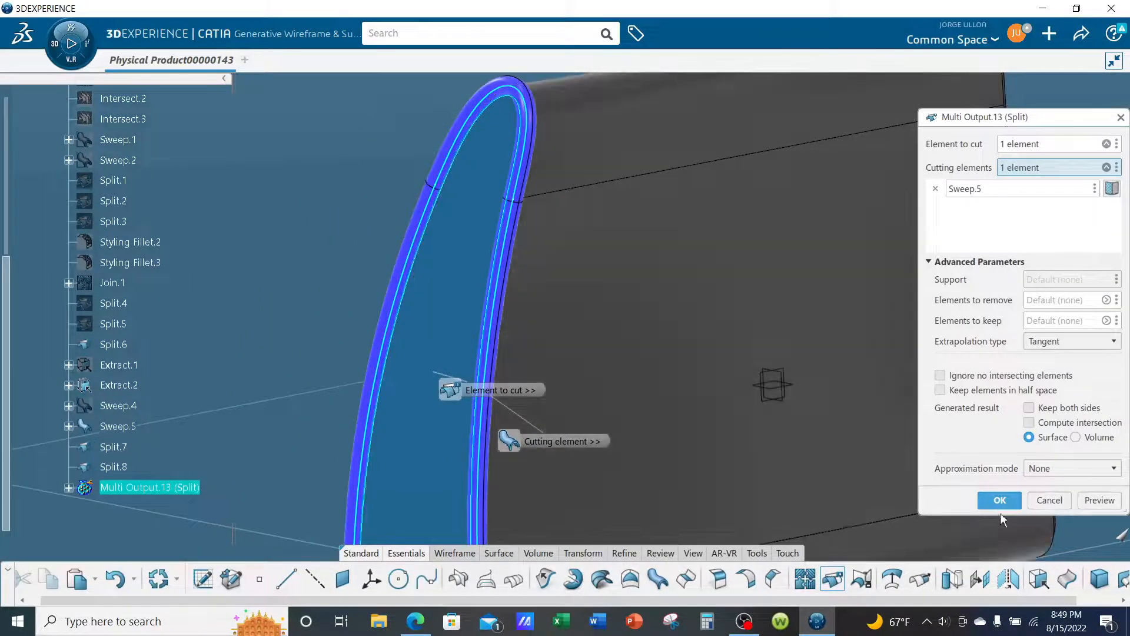
left_click(999, 500)
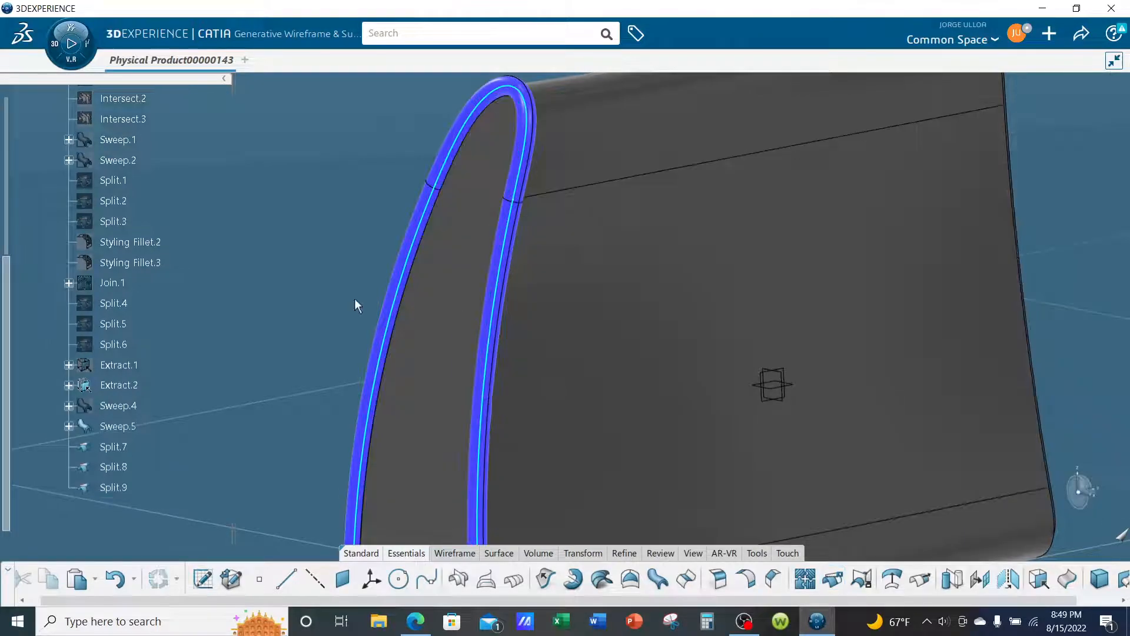
- Hide the swept tube Sweep.5 and the boundary curve Extract.2 around the opposite end cap
right_click(413, 232)
left_click(435, 281)
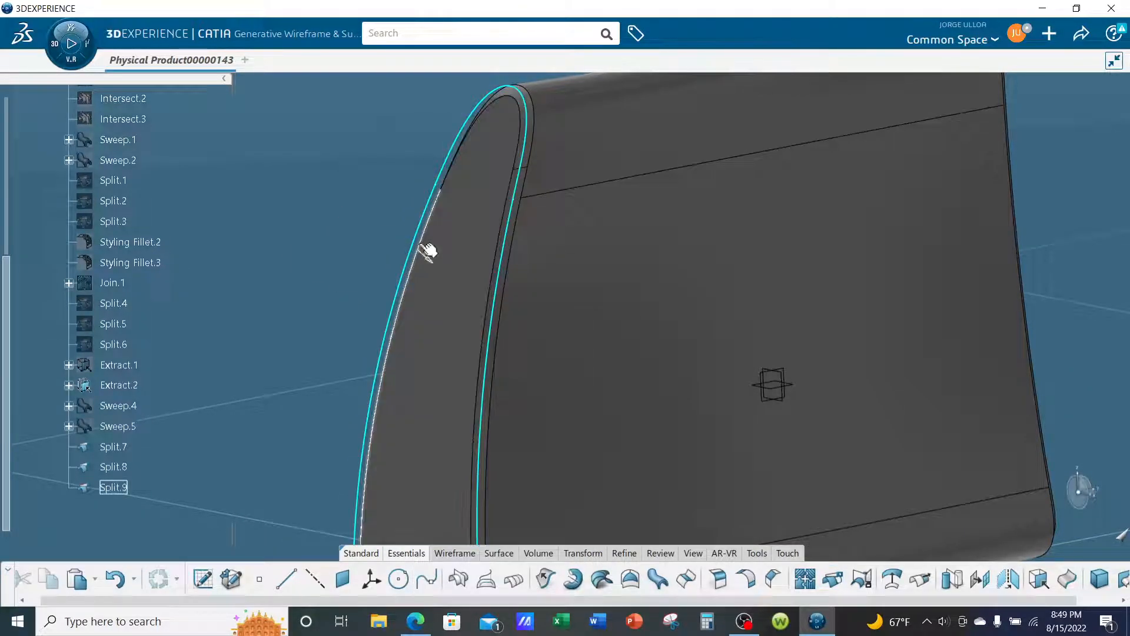
right_click(424, 233)
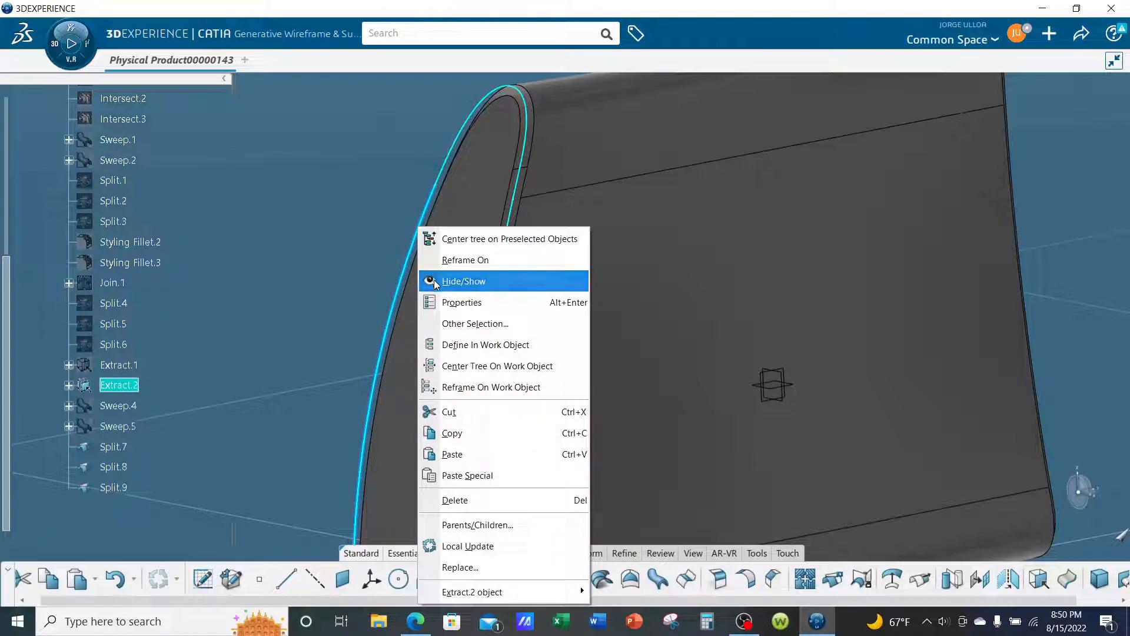
left_click(436, 280)
- Create a Boundary curve around the trimmed end cap surface Split.8, leaving both limits at their defaults
middle_click_drag(619, 288, 749, 317)
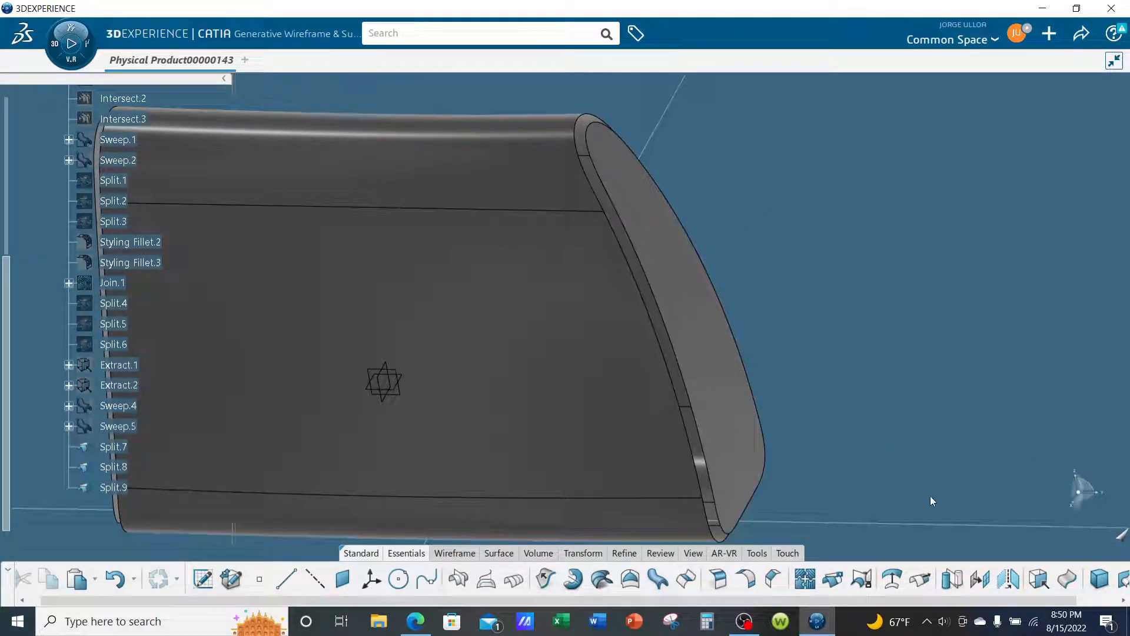
left_click(445, 556)
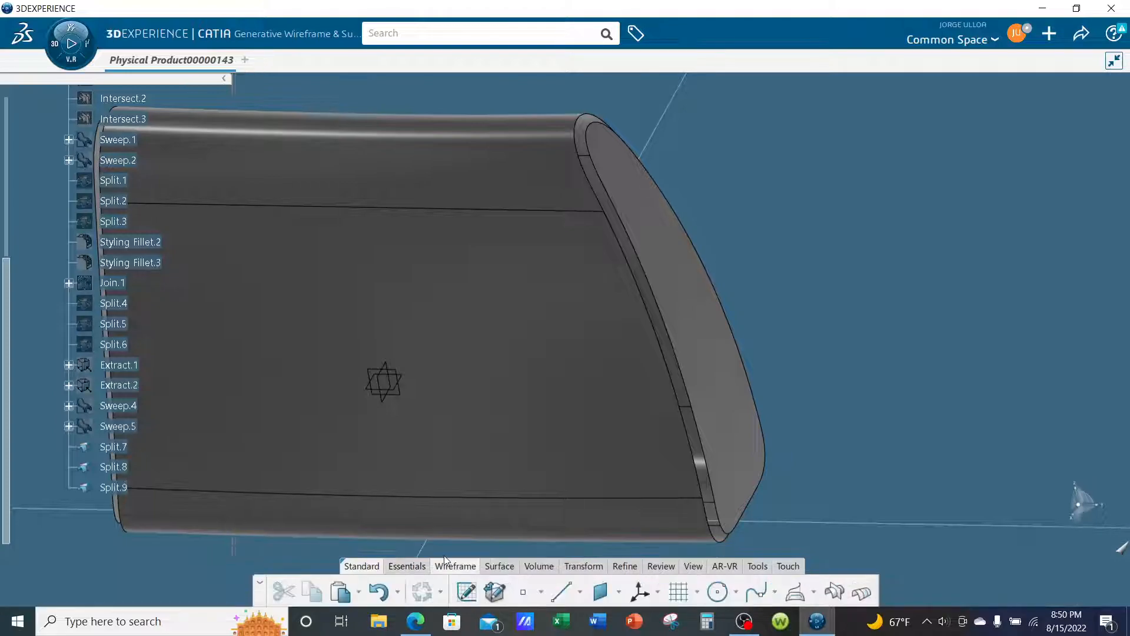
left_click(510, 568)
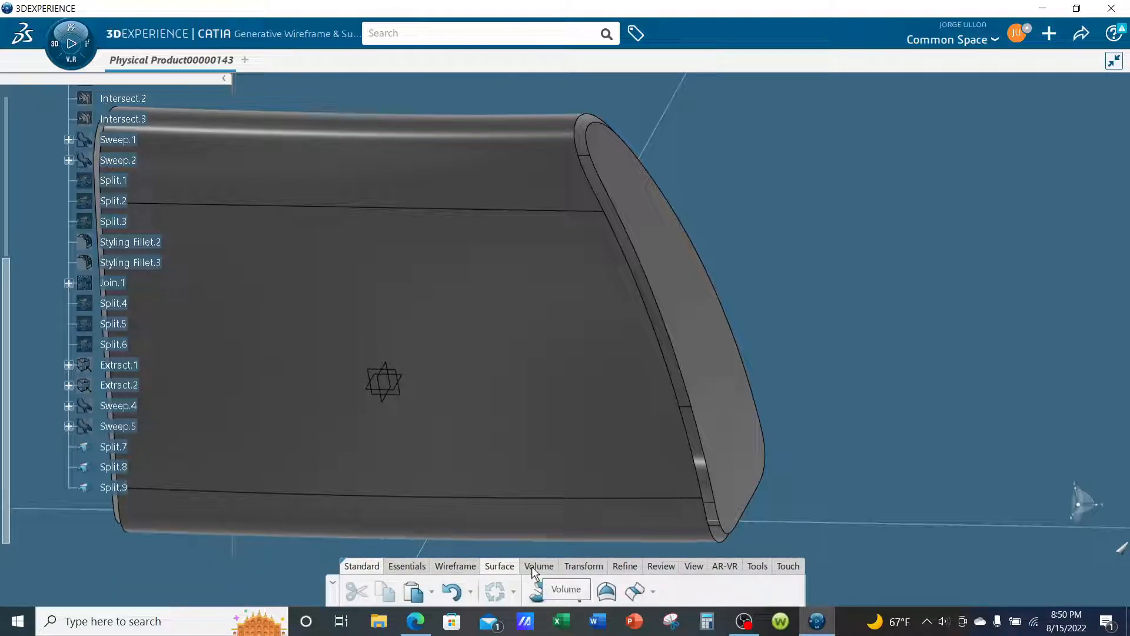
left_click(532, 566)
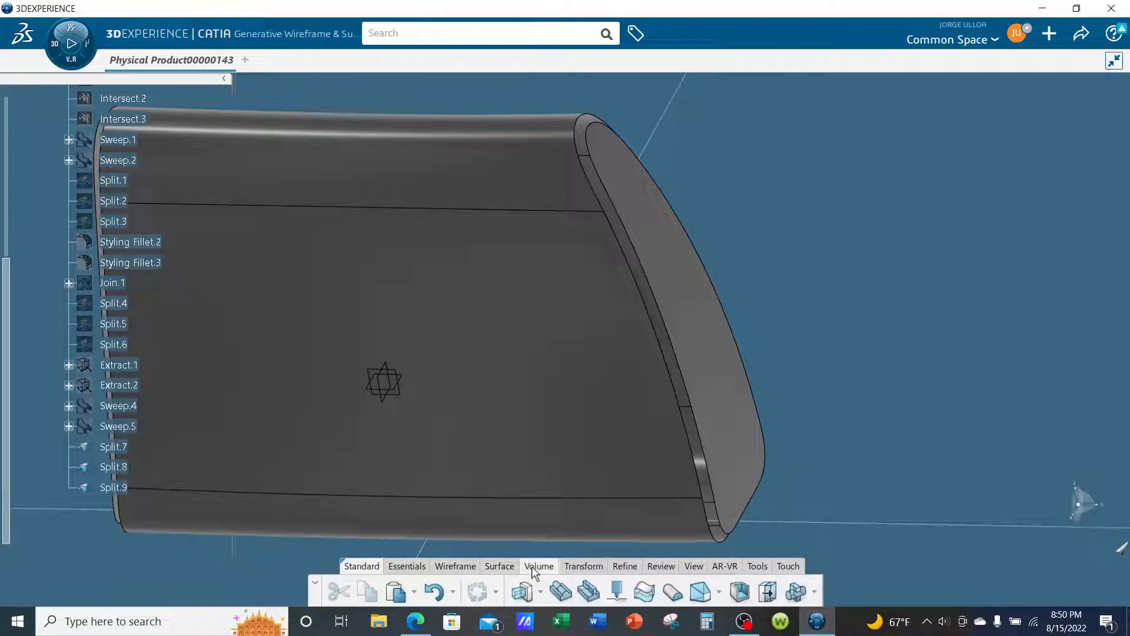
left_click(581, 568)
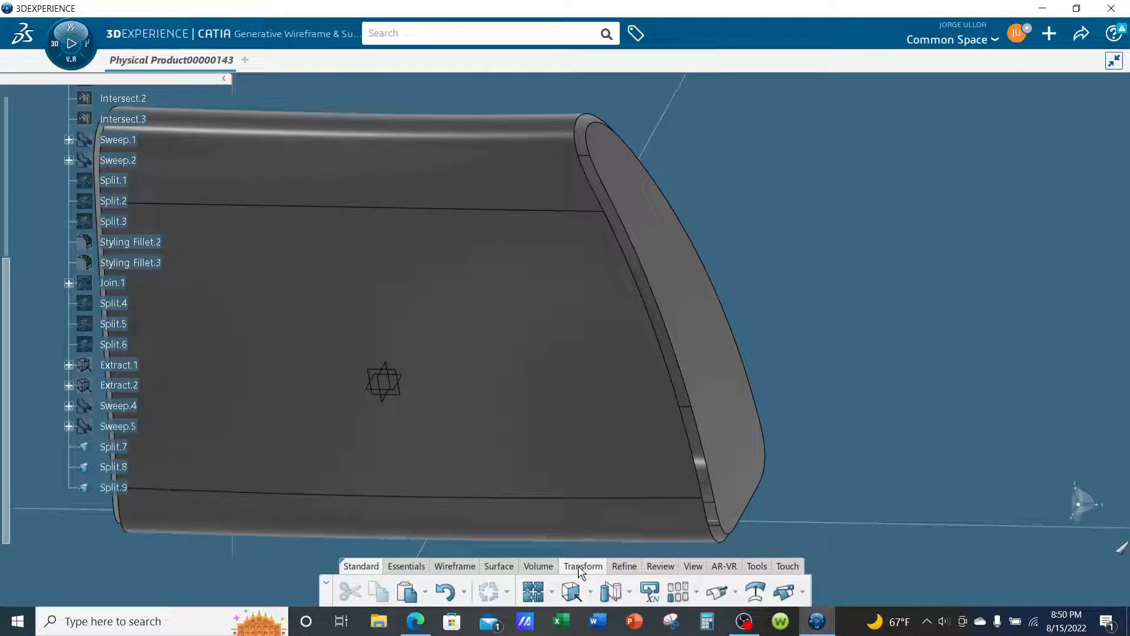
left_click(591, 597)
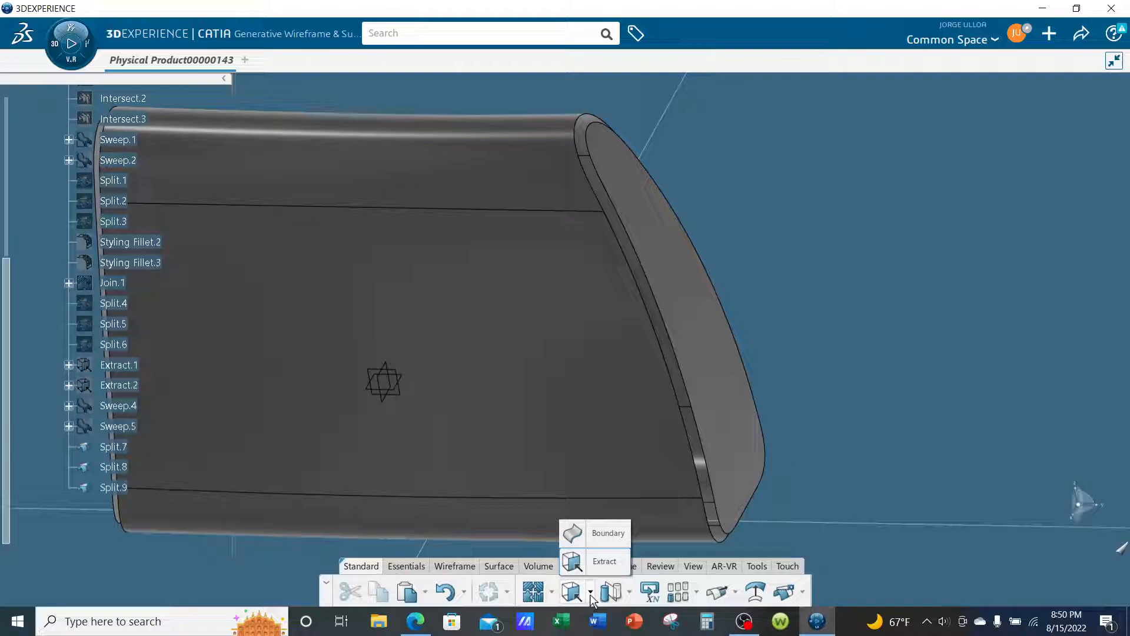
left_click(599, 536)
left_click(679, 263)
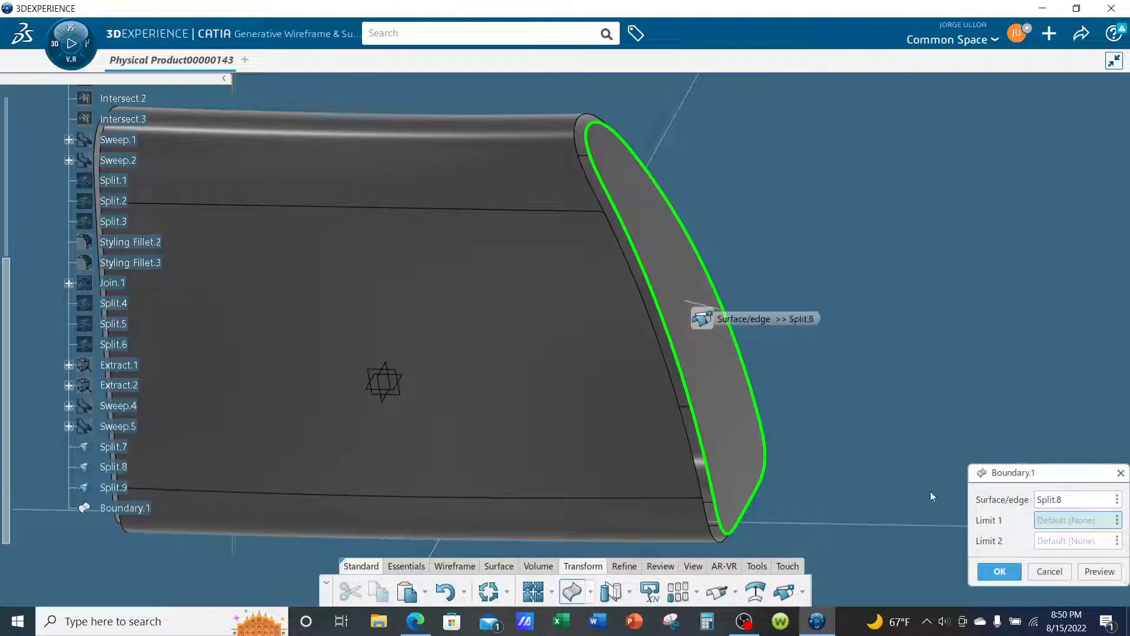
left_click(1002, 576)
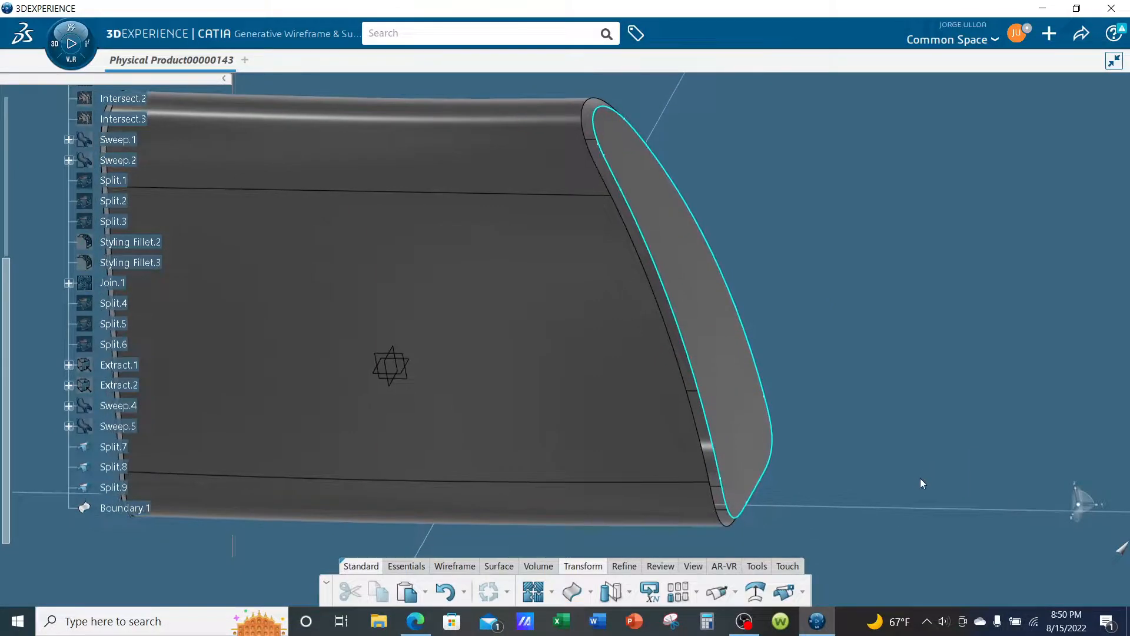
- Create a Boundary curve on the main surface Split.7 along its edge facing the Split.8 end cap, using an edge vertex as Limit 1
left_click(573, 592)
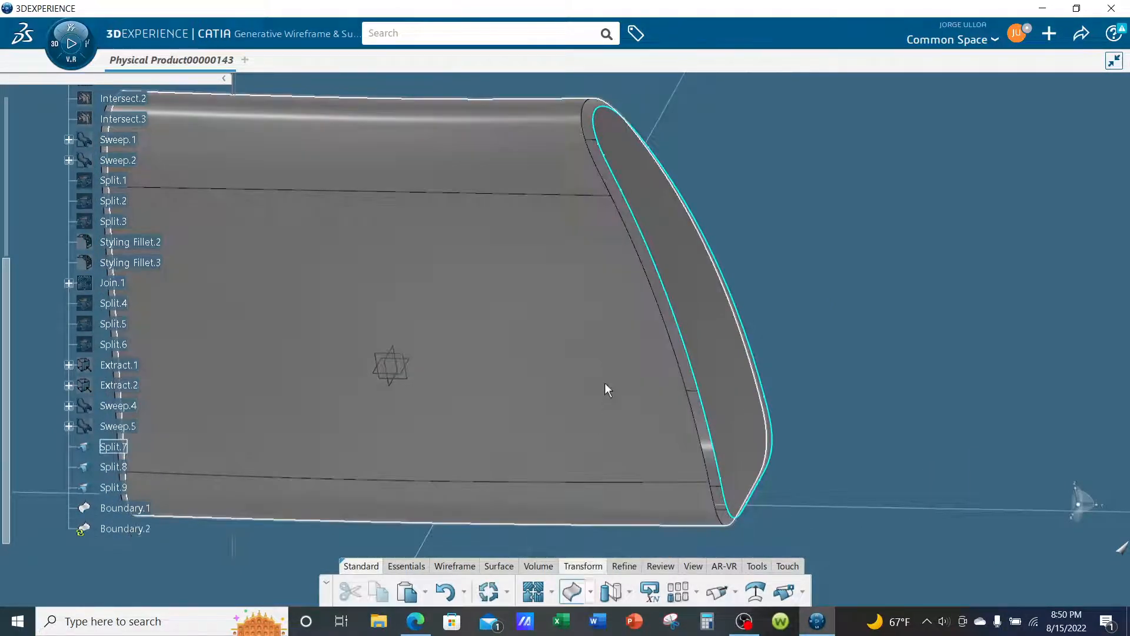
left_click(613, 328)
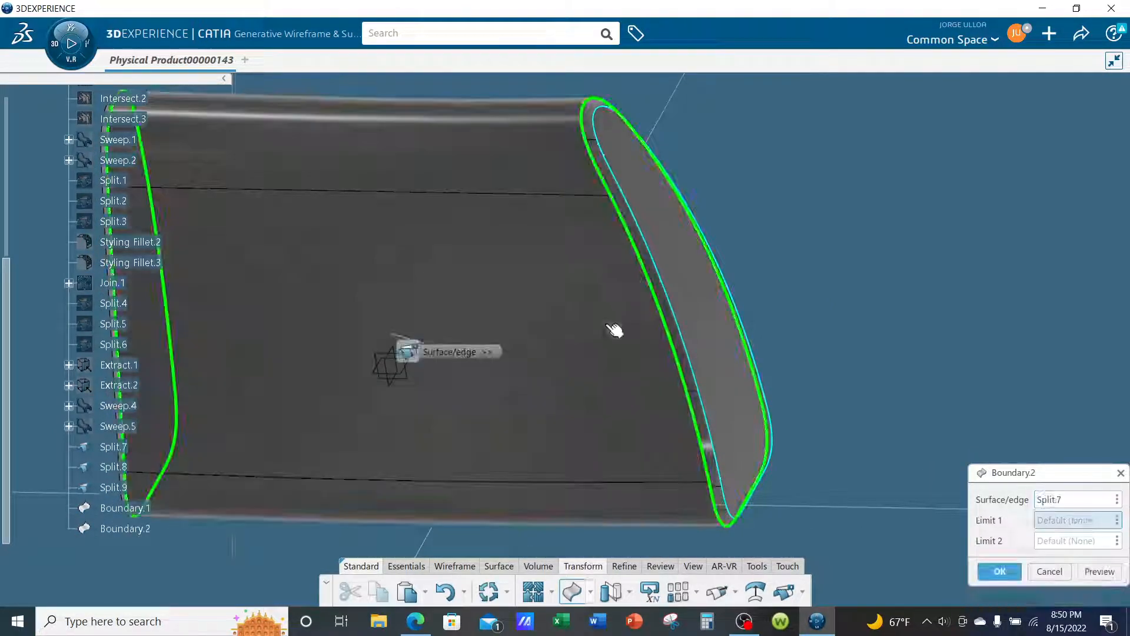
left_click(718, 489)
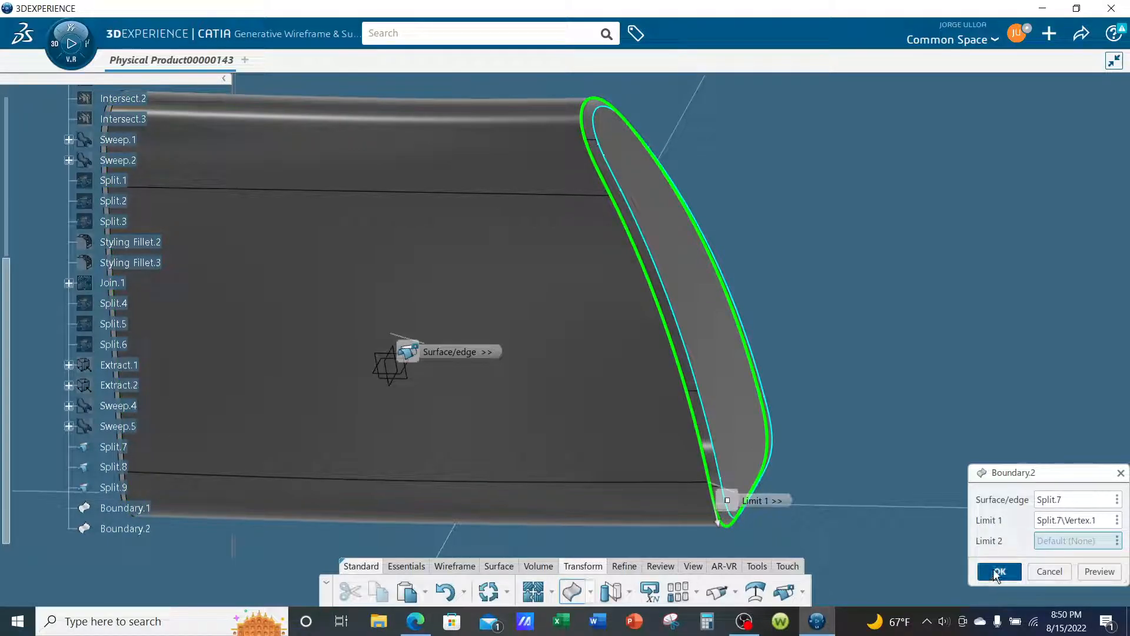
left_click(999, 571)
- Create a Boundary curve on Split.7 along its edge at the opposite end, using a vertex there as Limit 1
middle_click_drag(448, 471, 641, 562)
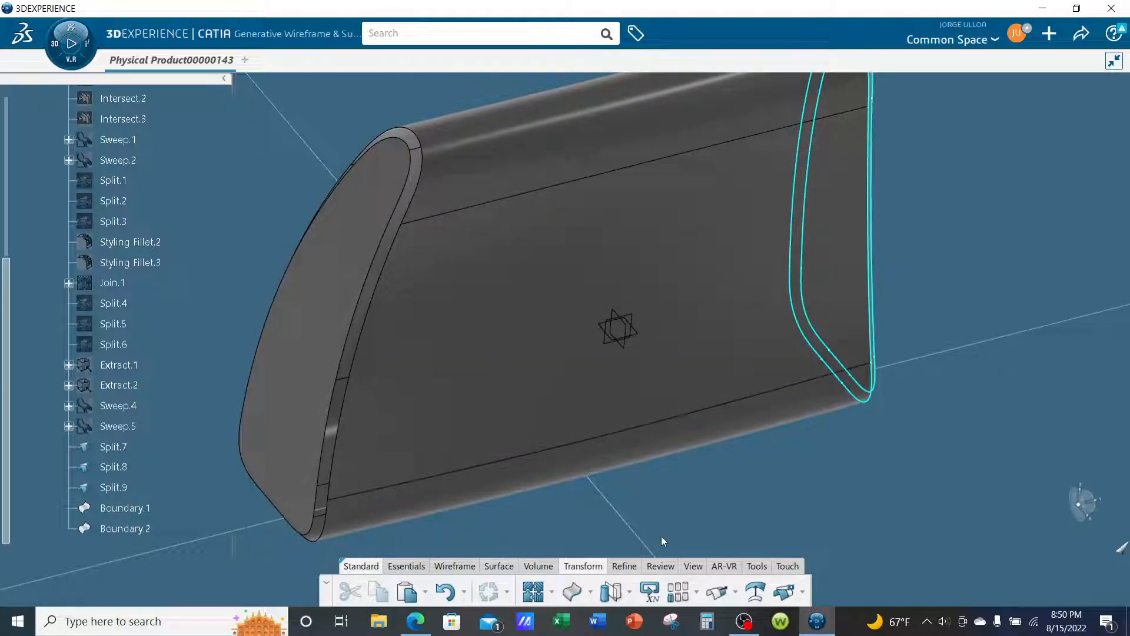
left_click(570, 596)
left_click(365, 453)
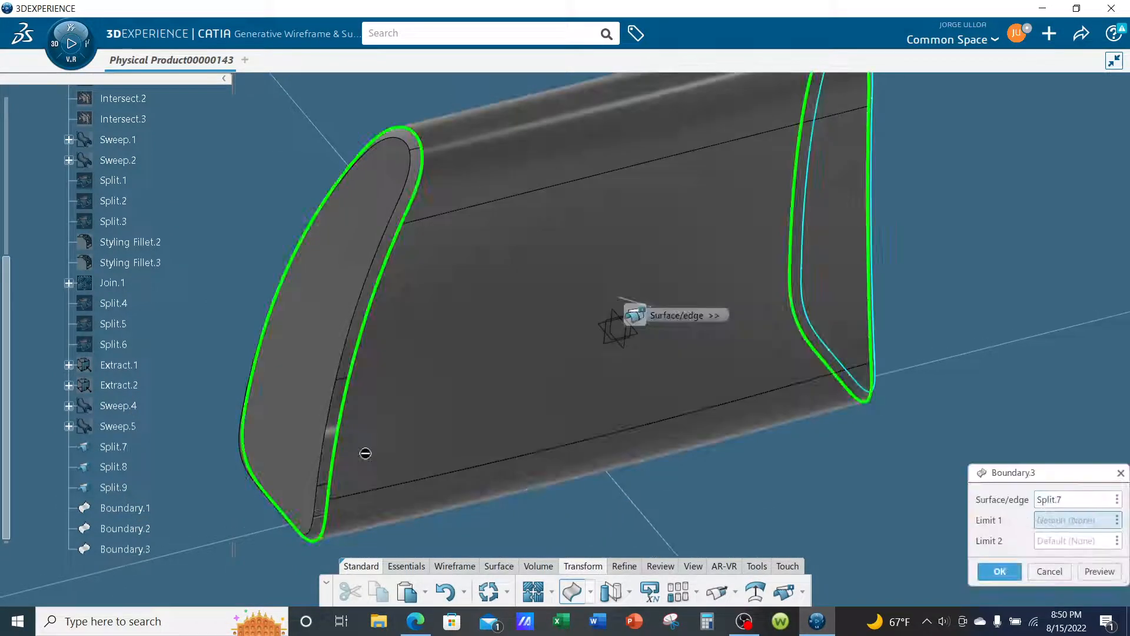
left_click(336, 504)
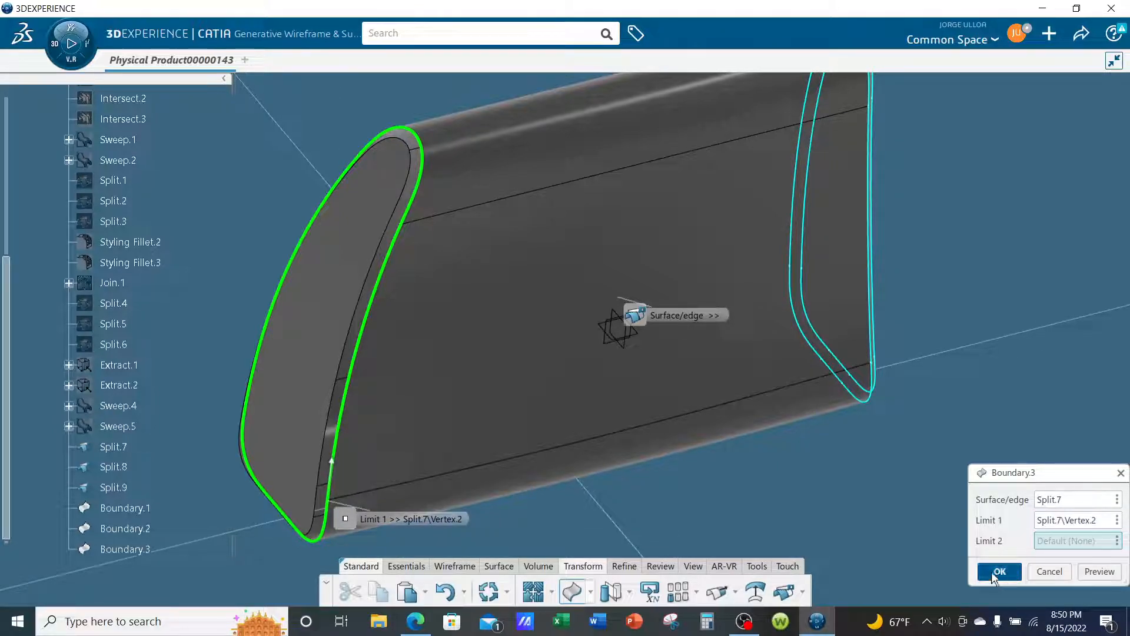
left_click(997, 574)
- Create a Boundary curve around the opposite end cap surface Split.9 with default limits
left_click(310, 336)
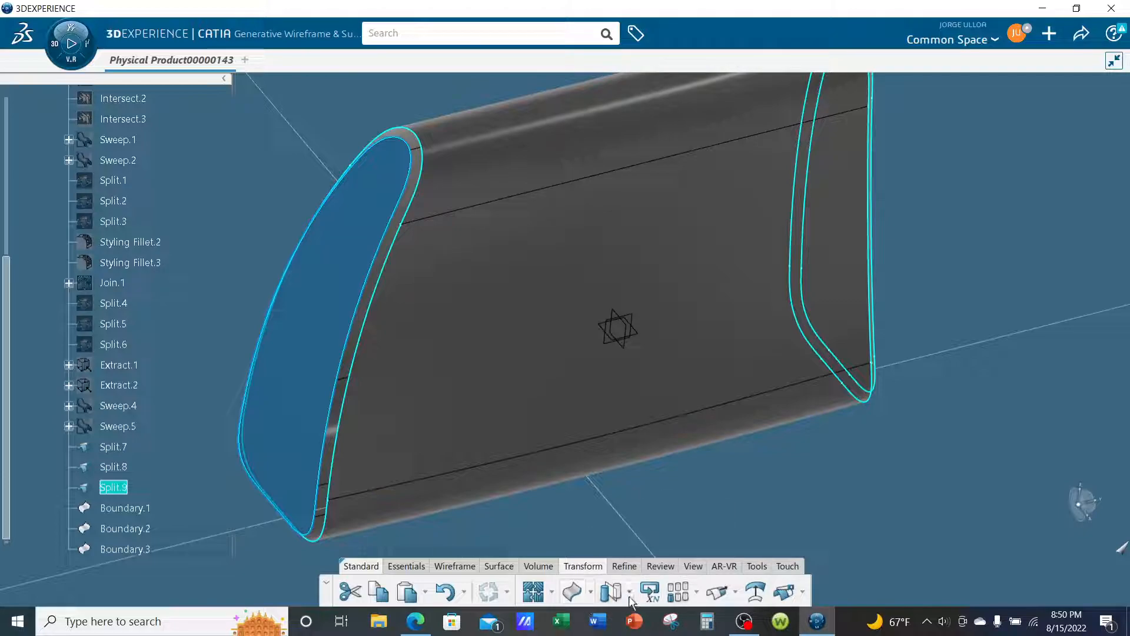
left_click(572, 591)
left_click(999, 570)
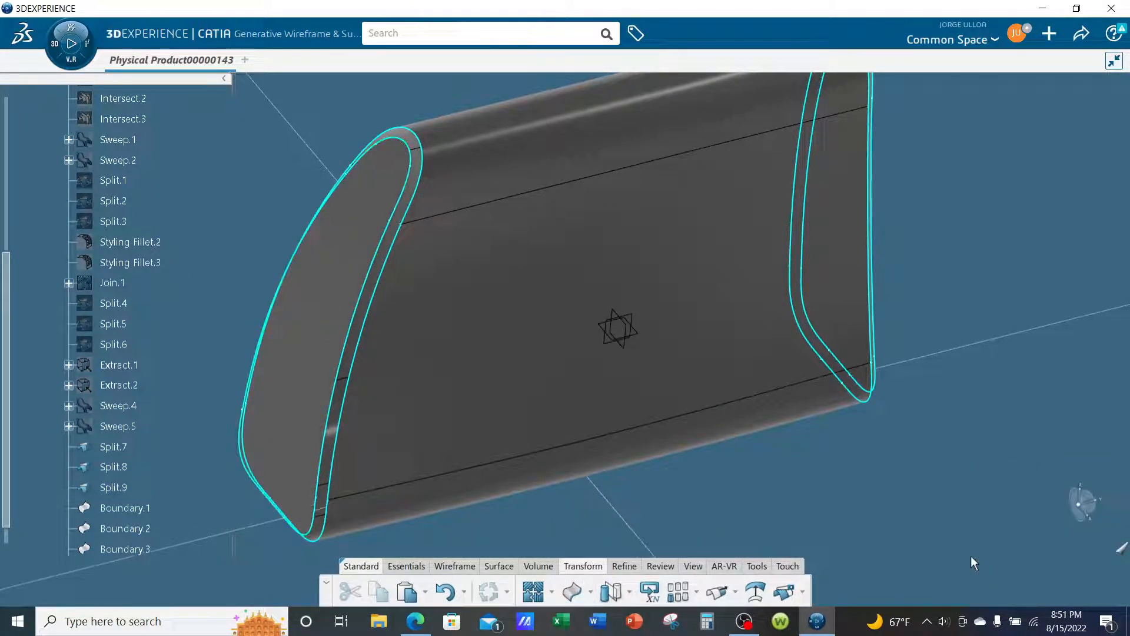
- Switch to the FreeStyle Shape Design app with the current model open
middle_click_drag(737, 396, 699, 444)
middle_click_drag(871, 313, 856, 355)
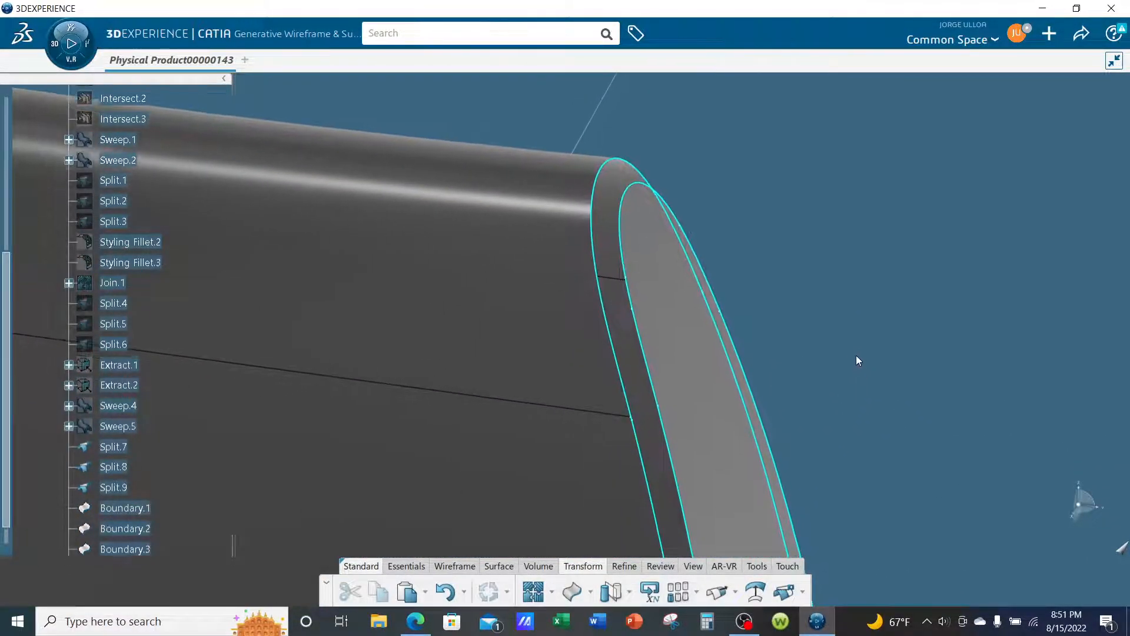
left_click(408, 567)
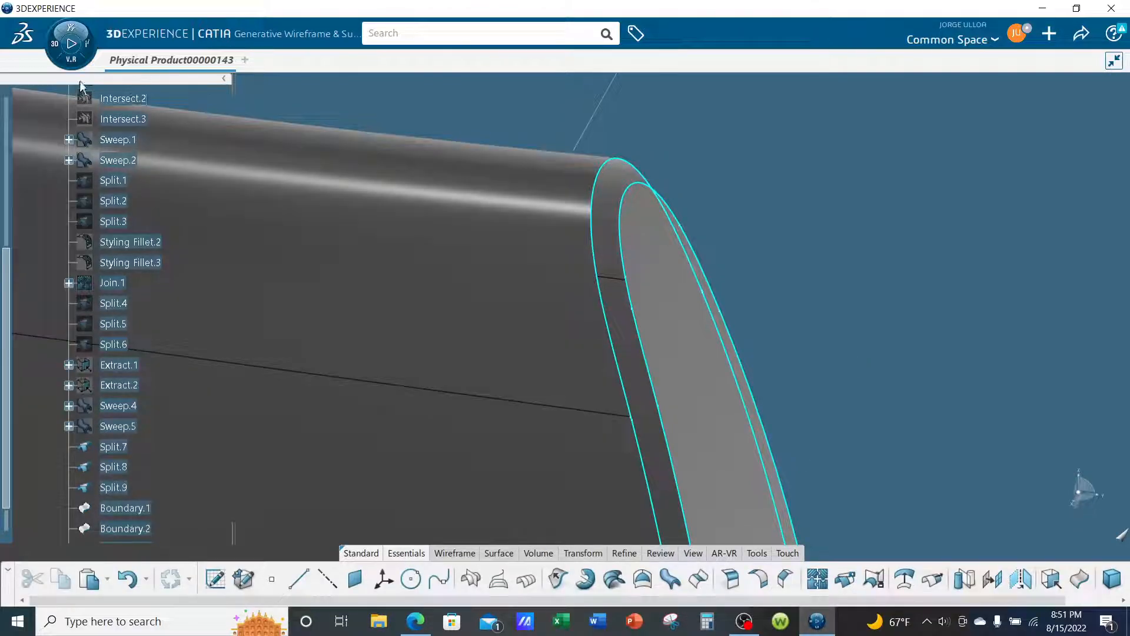
left_click(70, 61)
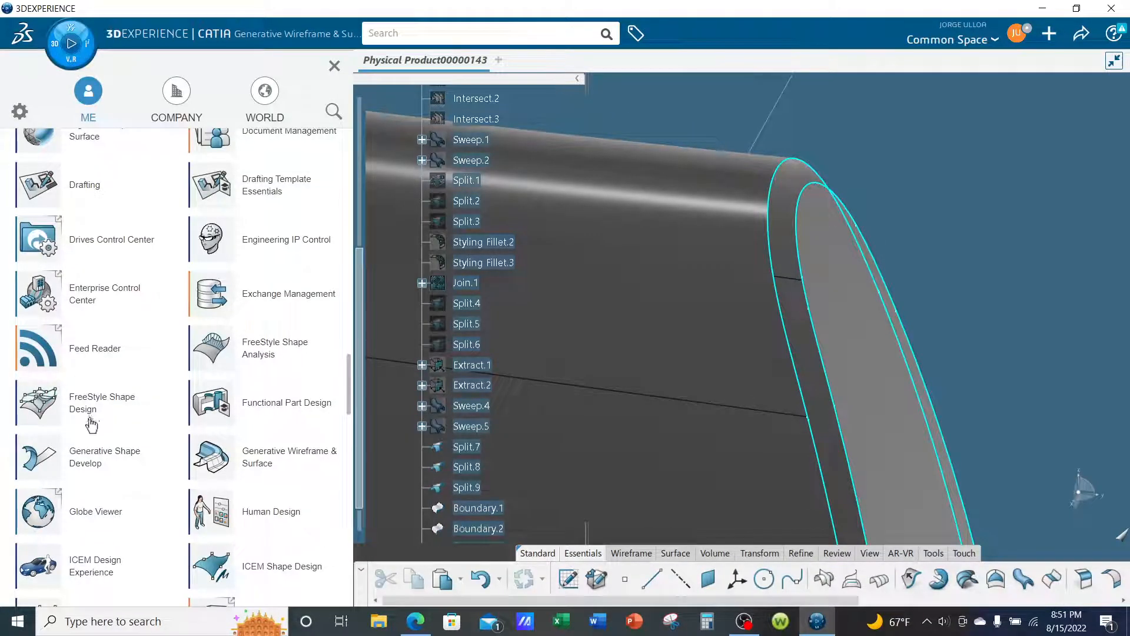
left_click(107, 404)
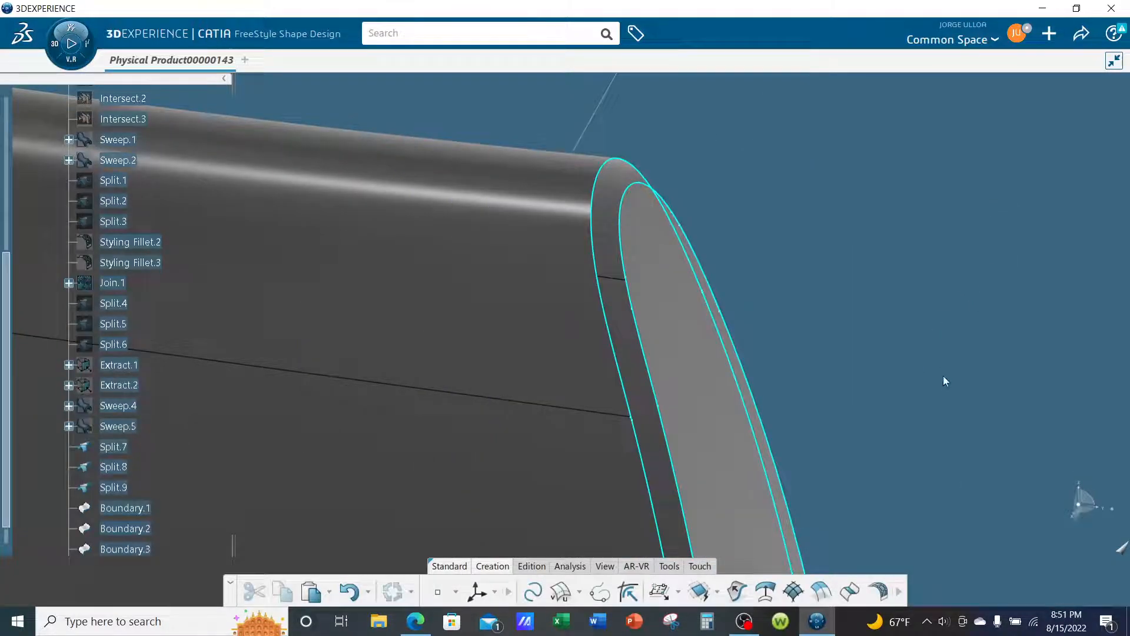
- Start a Styling Fillet with end cap Split.8 as the first support and Boundary.1 as its limiting curve
middle_click_drag(943, 377, 973, 328)
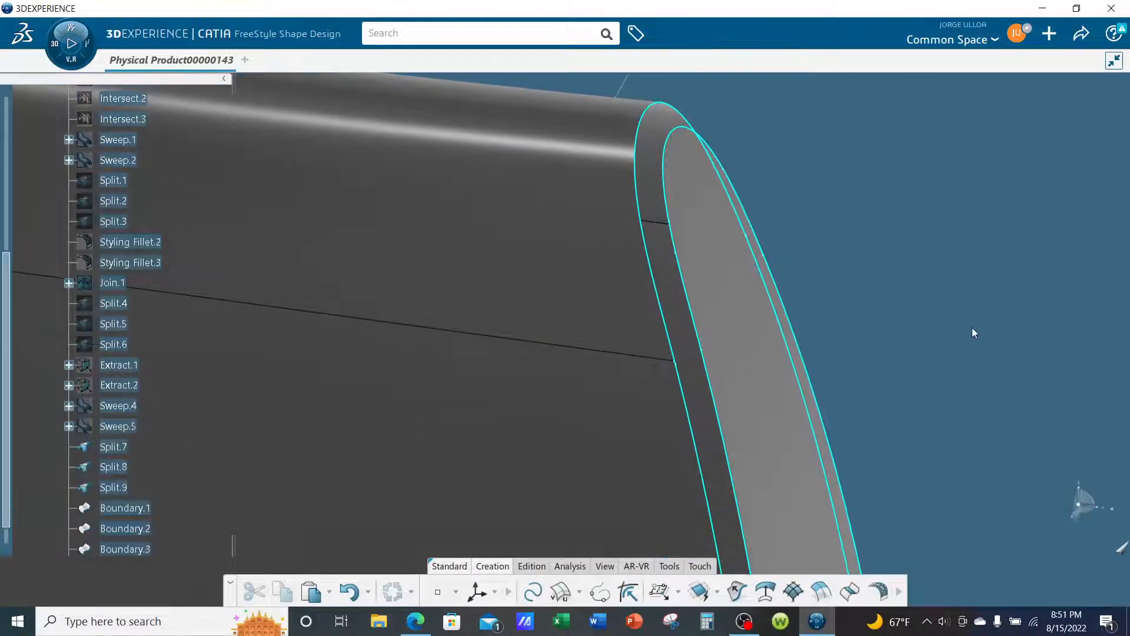
middle_click_drag(912, 506, 854, 489)
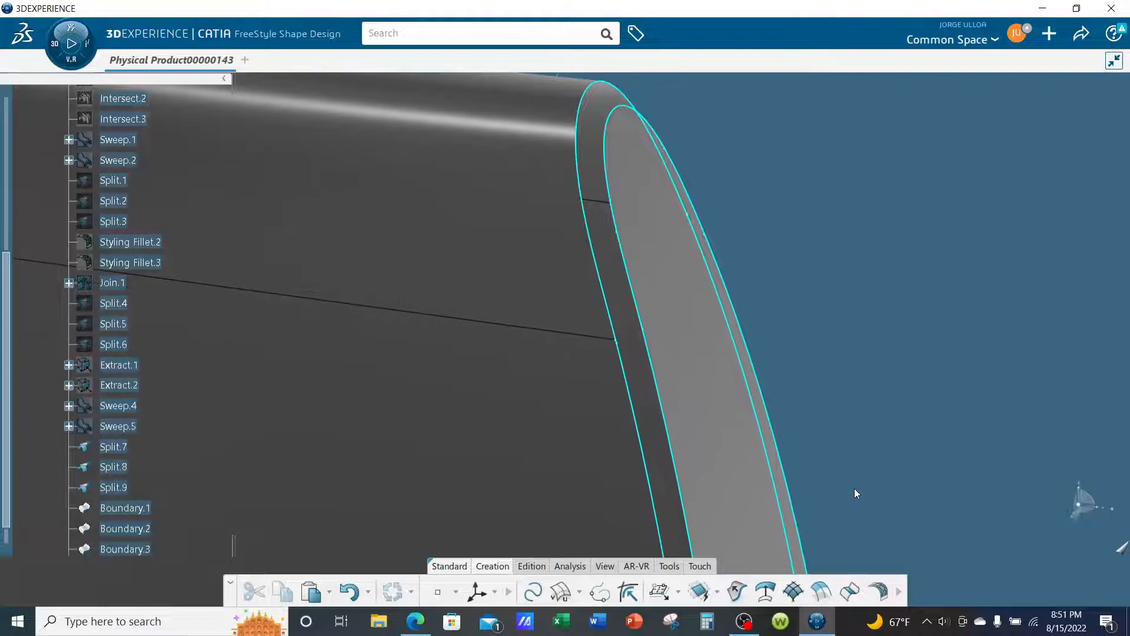
left_click(881, 593)
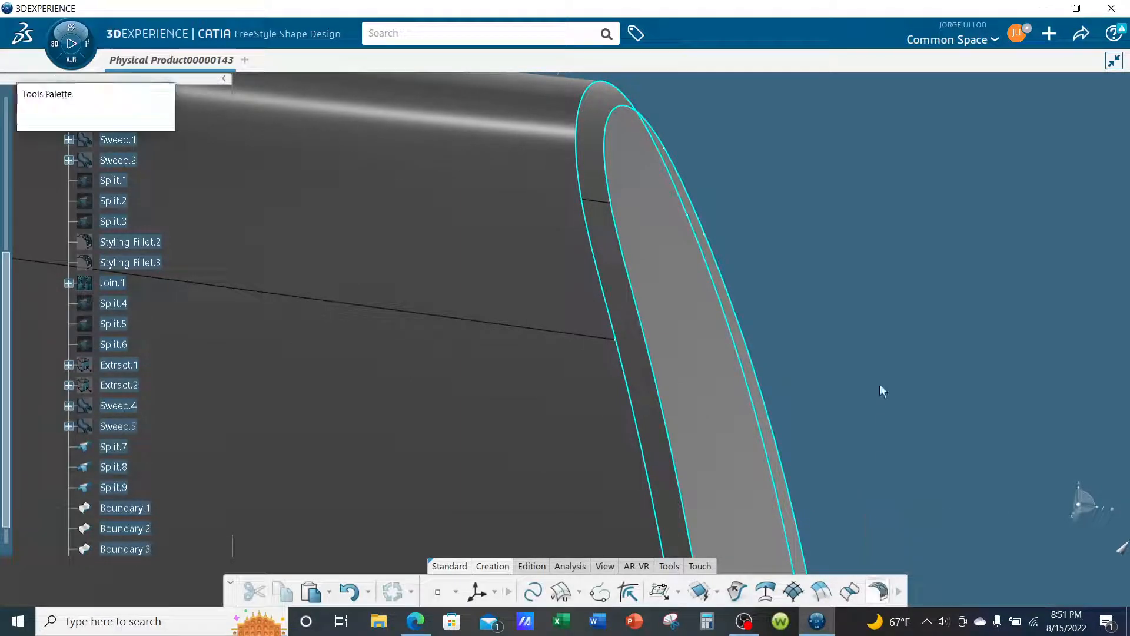
middle_click_drag(621, 144, 521, 232)
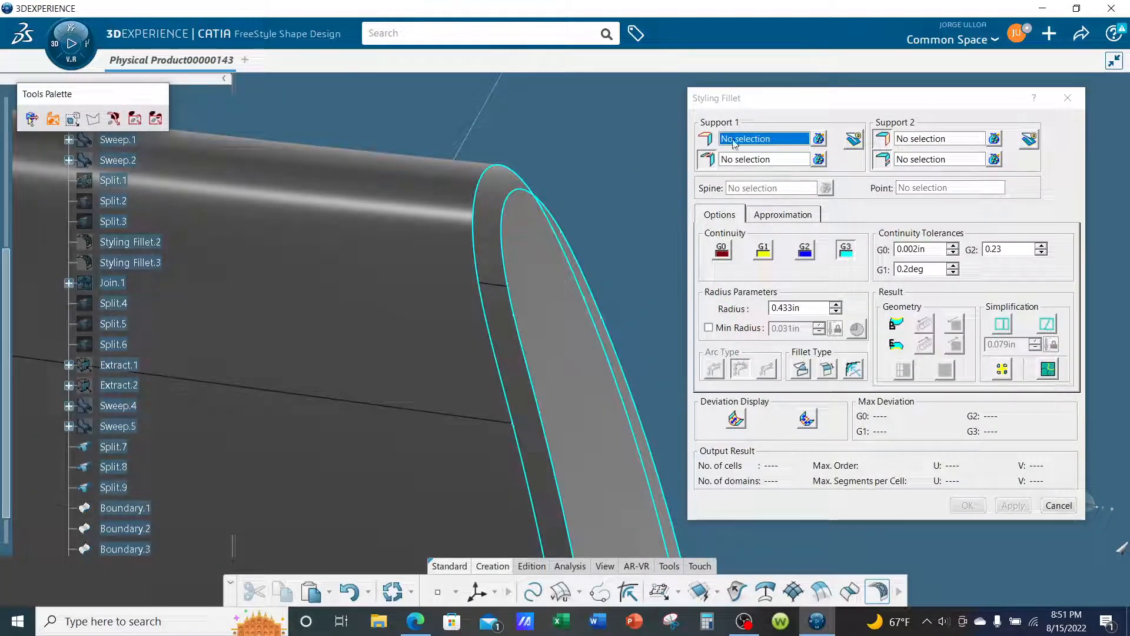
left_click(536, 258)
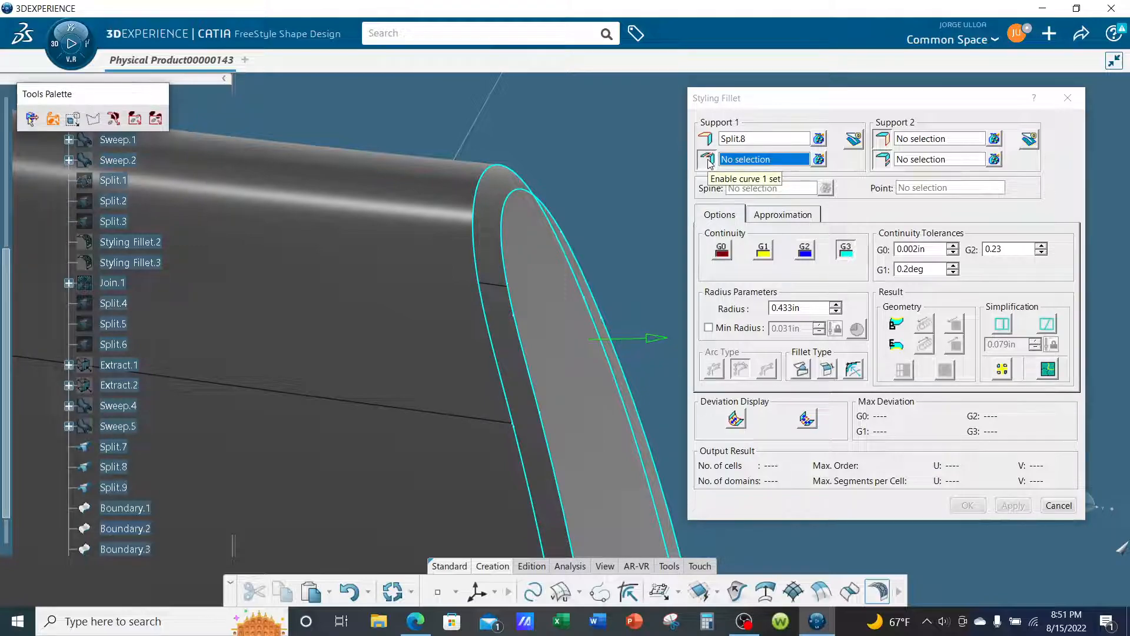
left_click(510, 236)
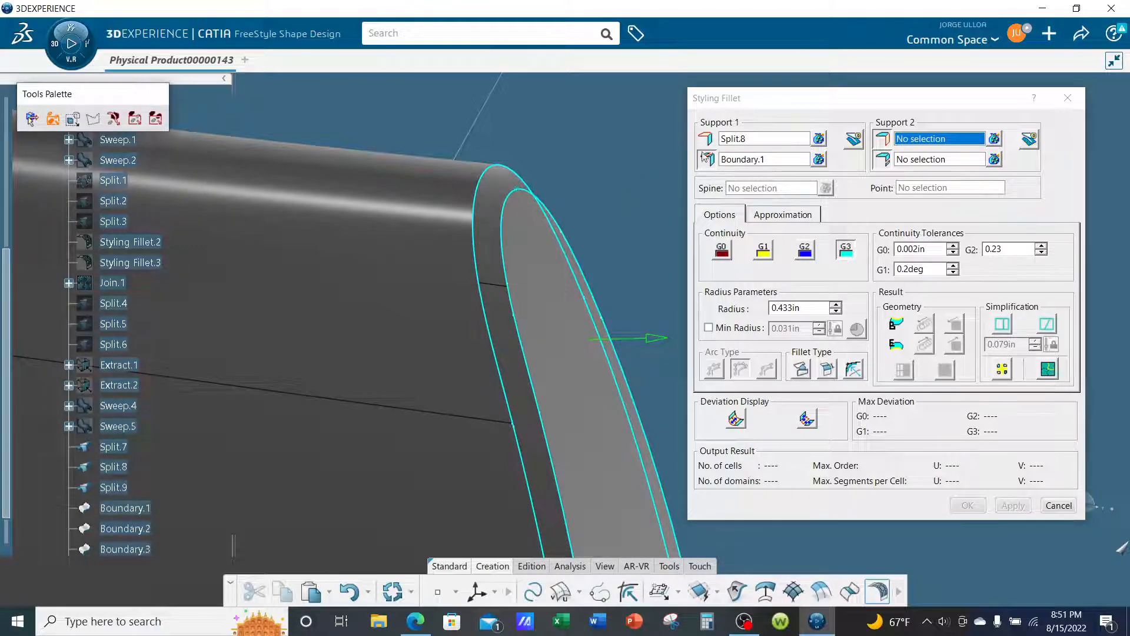
- Set Split.7 and Boundary.2 as the second support and curve, and create the styling fillet with G3 continuity
left_click(920, 144)
left_click(424, 183)
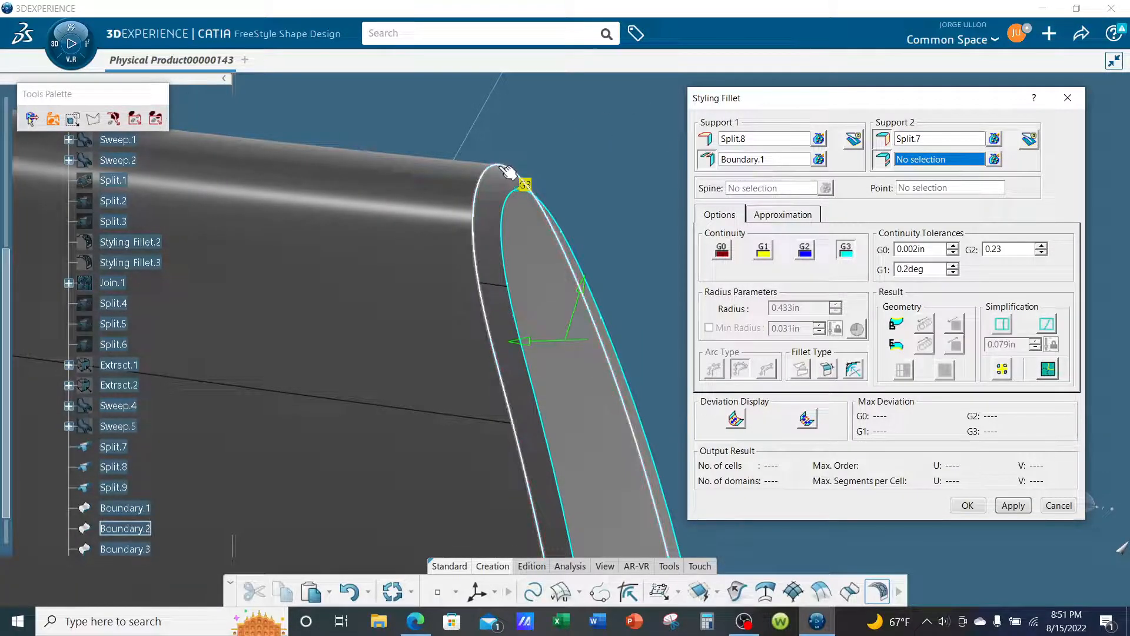
left_click(519, 182)
middle_click_drag(600, 207, 598, 244)
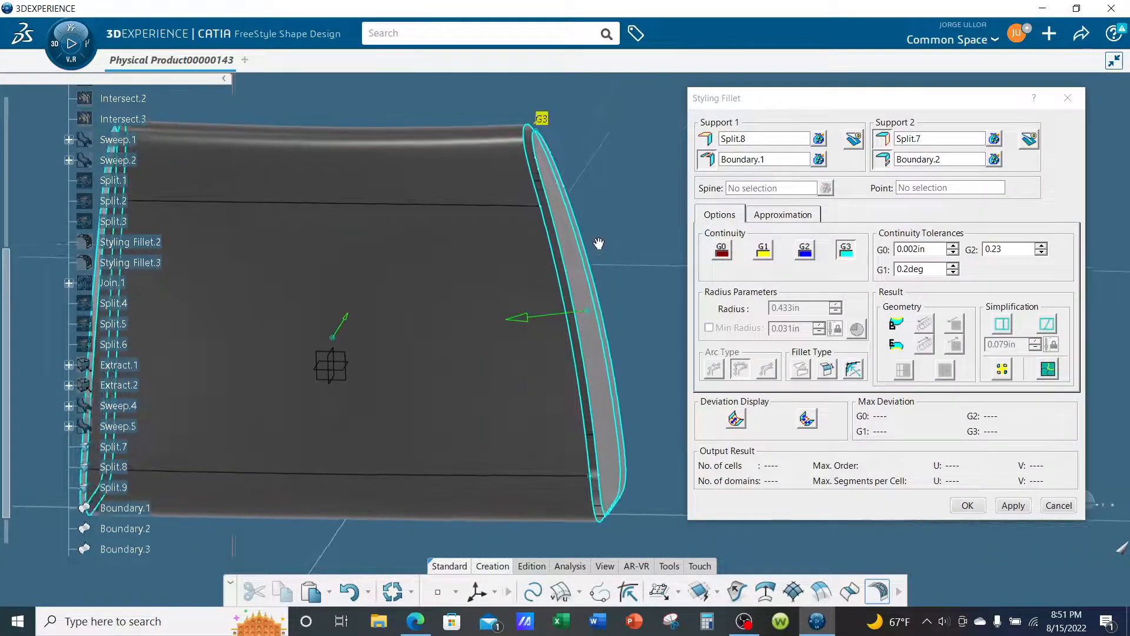
left_click(1008, 508)
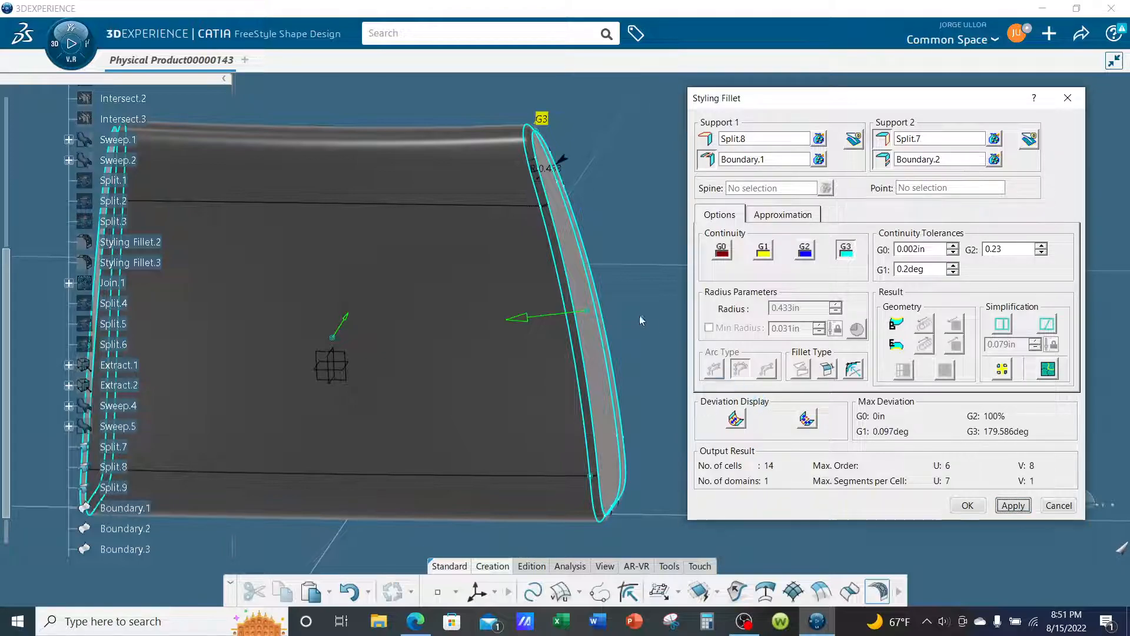
mouse_move(625, 278)
middle_mouse_down()
mouse_move(625, 439)
mouse_move(646, 275)
middle_mouse_up()
middle_click_drag(491, 266, 498, 226)
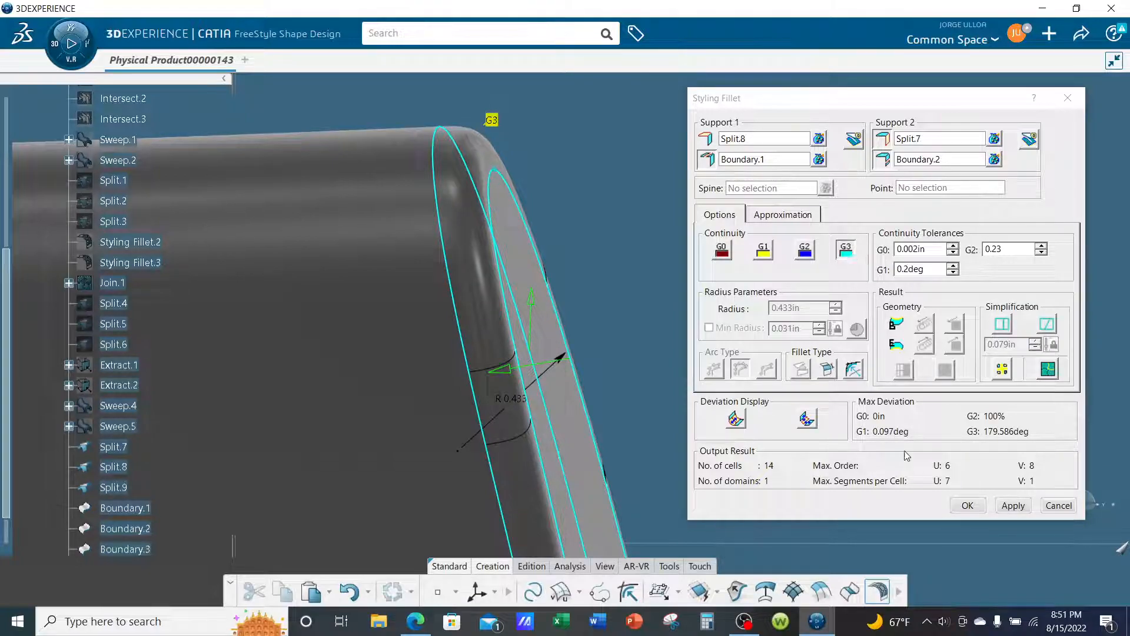
left_click(967, 506)
- Hide the curves Boundary.2 and Boundary.1 along both edges of the filleted gap
middle_click_drag(702, 341, 645, 462)
right_click(512, 311)
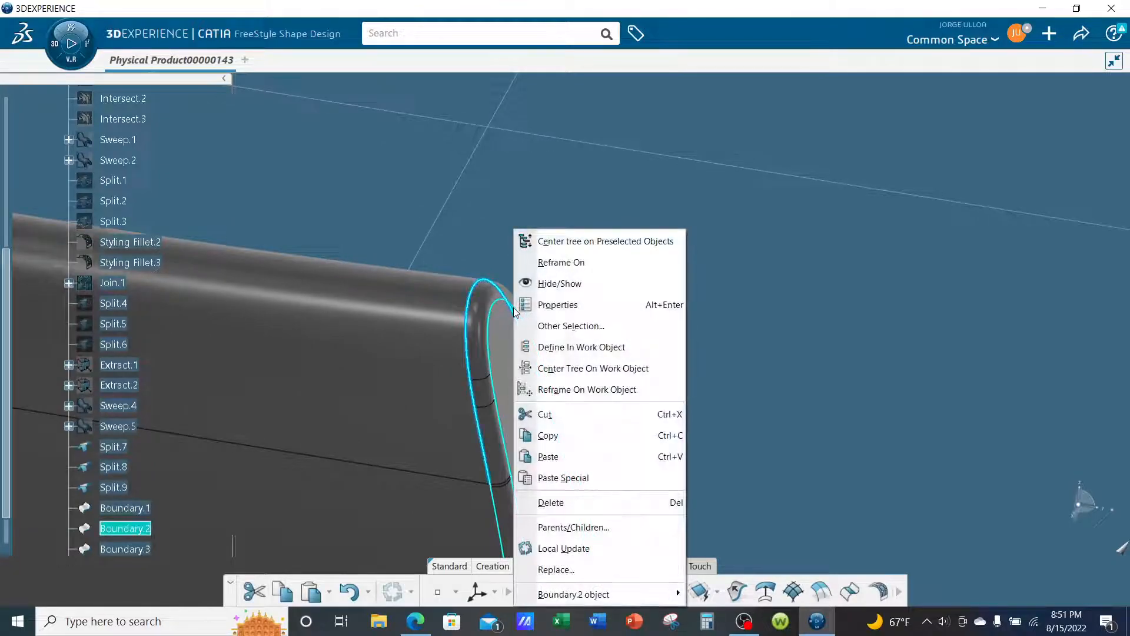
left_click(468, 255)
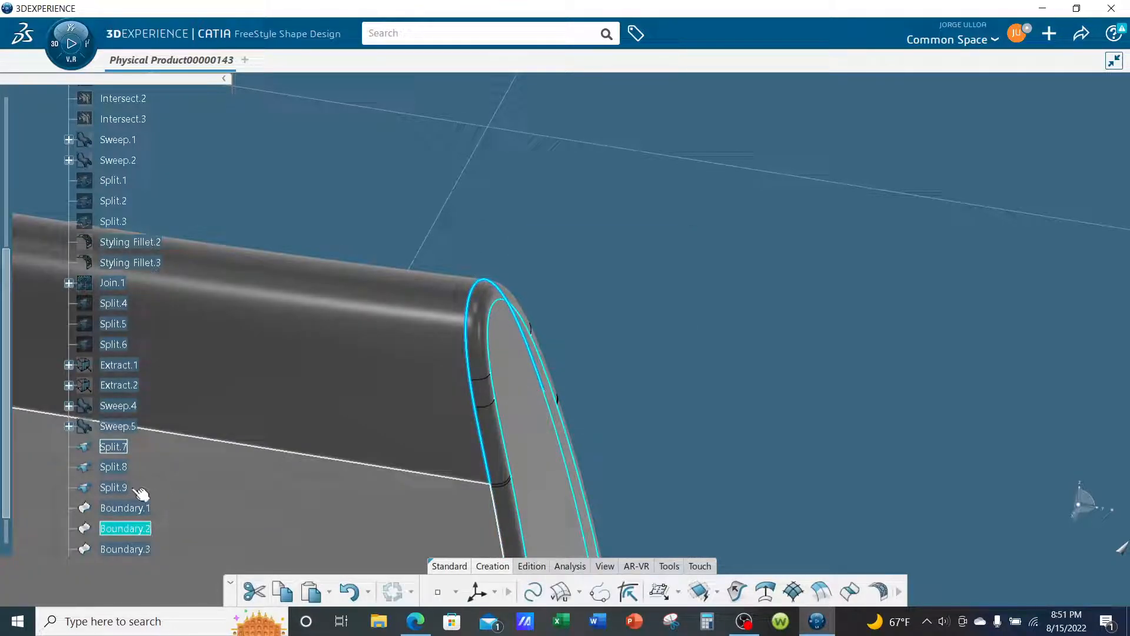
right_click(477, 315)
left_click(504, 283)
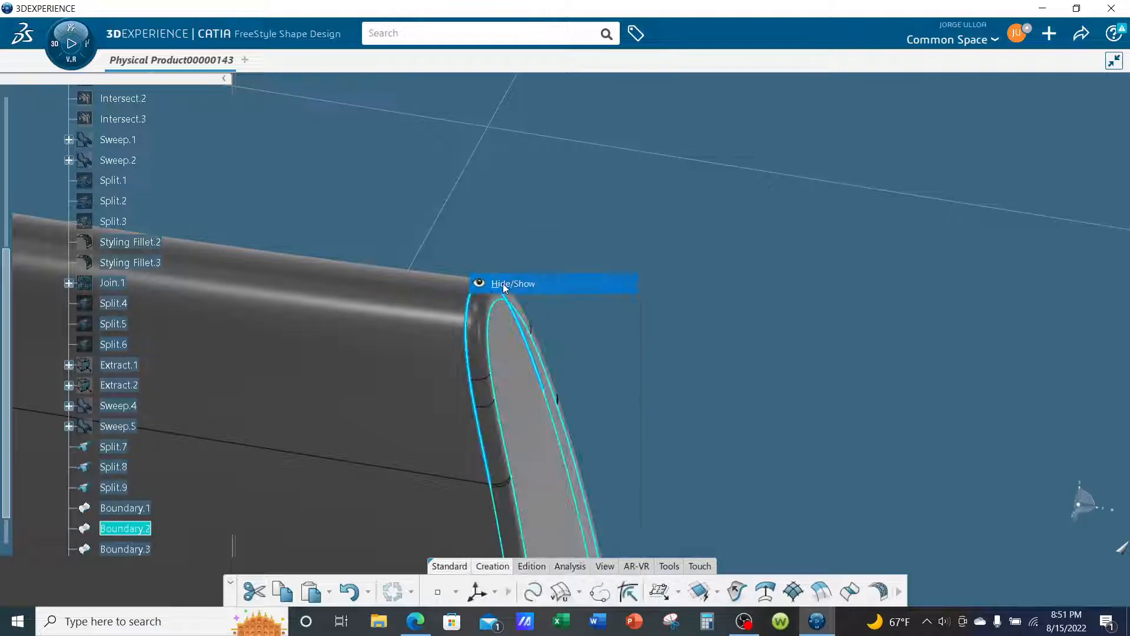
right_click(524, 313)
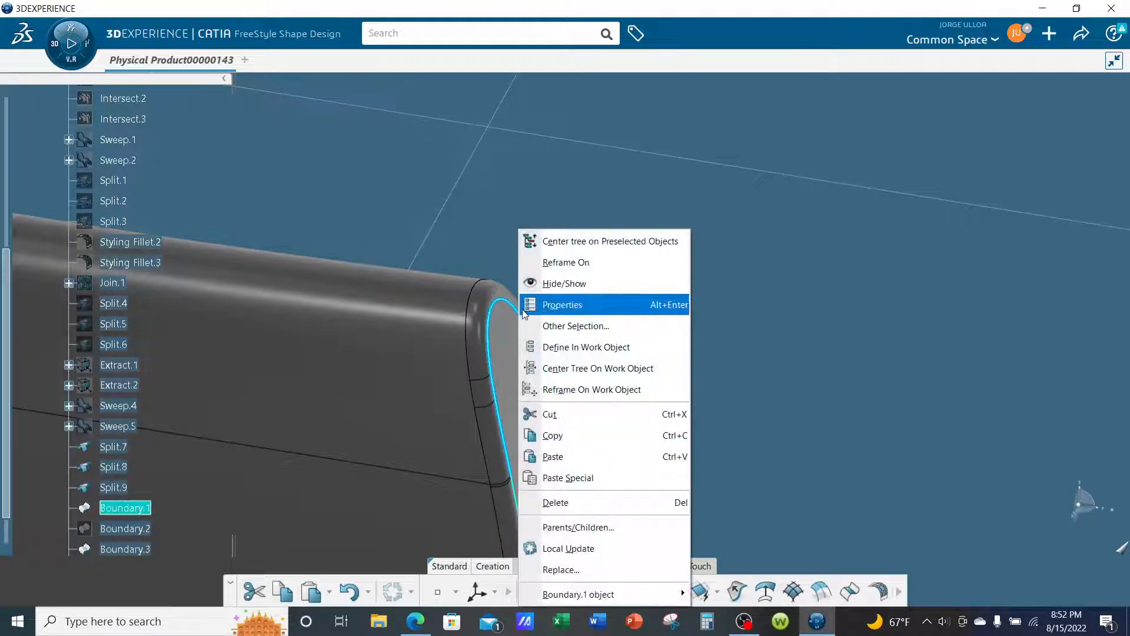
left_click(552, 286)
- Edit the end cap's styling fillet to trim both support surfaces, Split.8 and Split.7
mouse_move(607, 359)
middle_mouse_down()
mouse_move(873, 346)
mouse_move(902, 274)
mouse_move(873, 283)
mouse_move(917, 283)
mouse_move(959, 255)
mouse_move(598, 333)
mouse_move(678, 280)
mouse_move(577, 277)
mouse_move(510, 247)
mouse_move(748, 218)
mouse_move(457, 211)
mouse_move(631, 262)
middle_mouse_up()
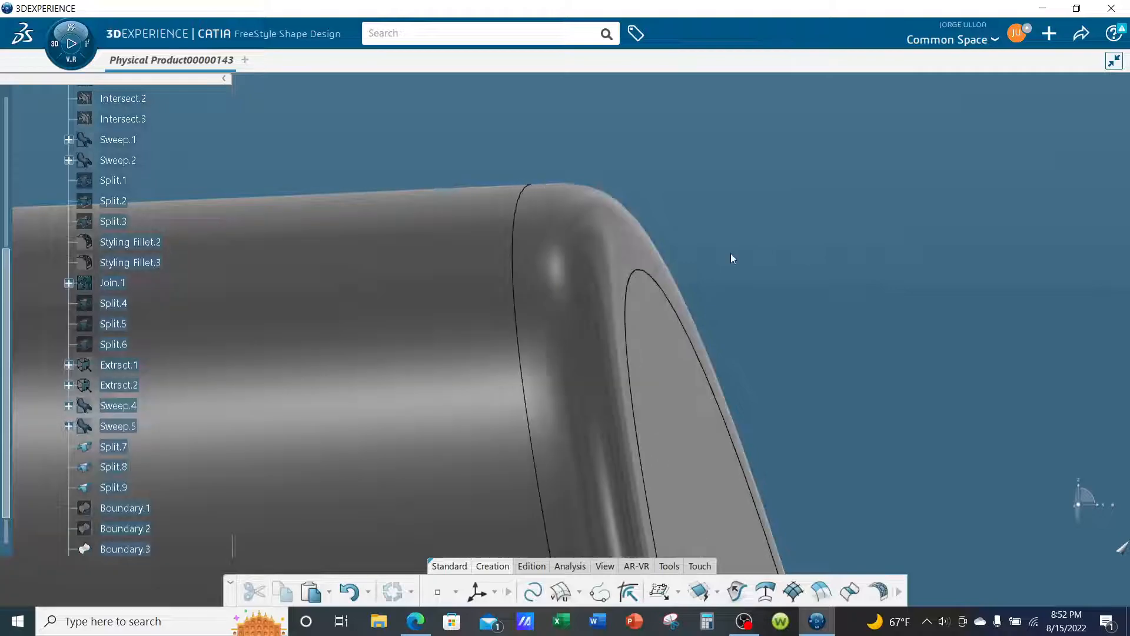
middle_click_drag(733, 259, 732, 381)
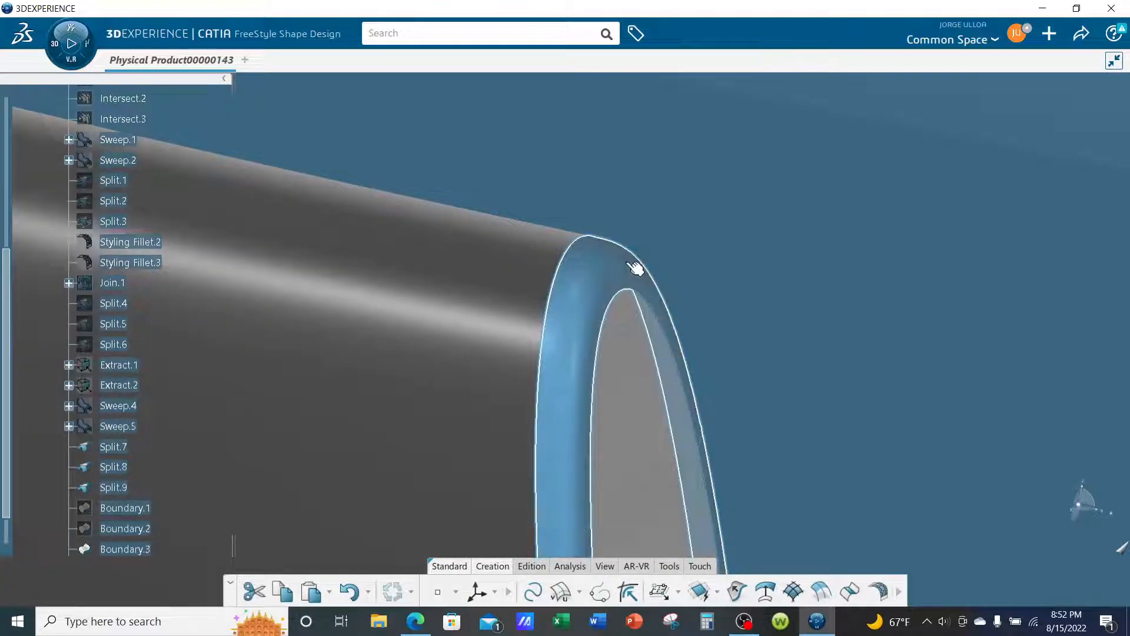
double_click(636, 268)
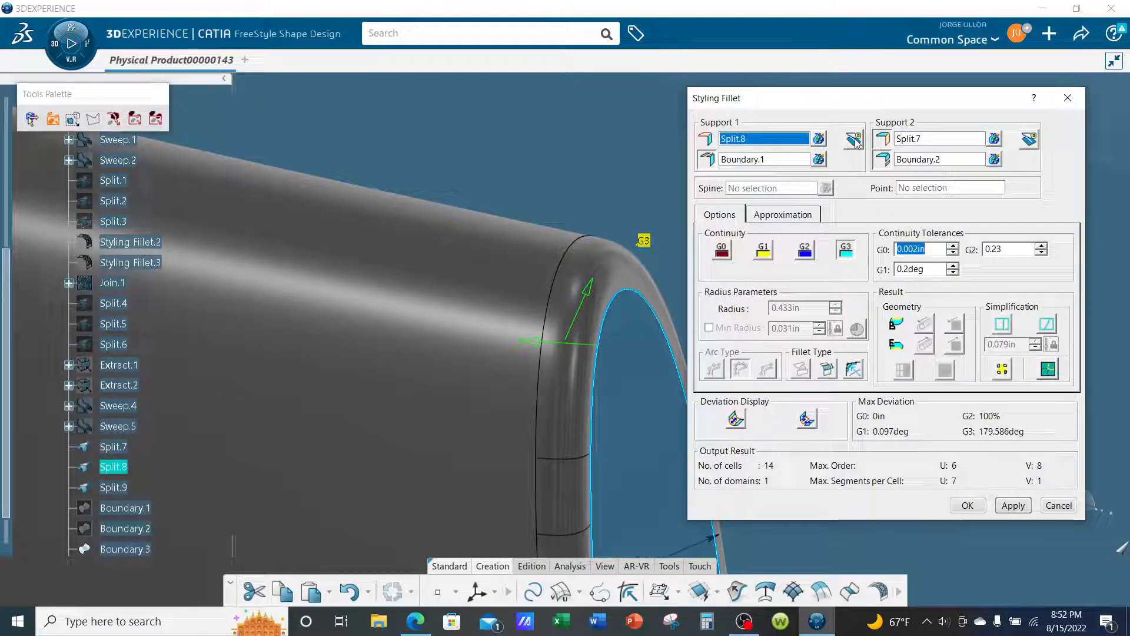
left_click(855, 140)
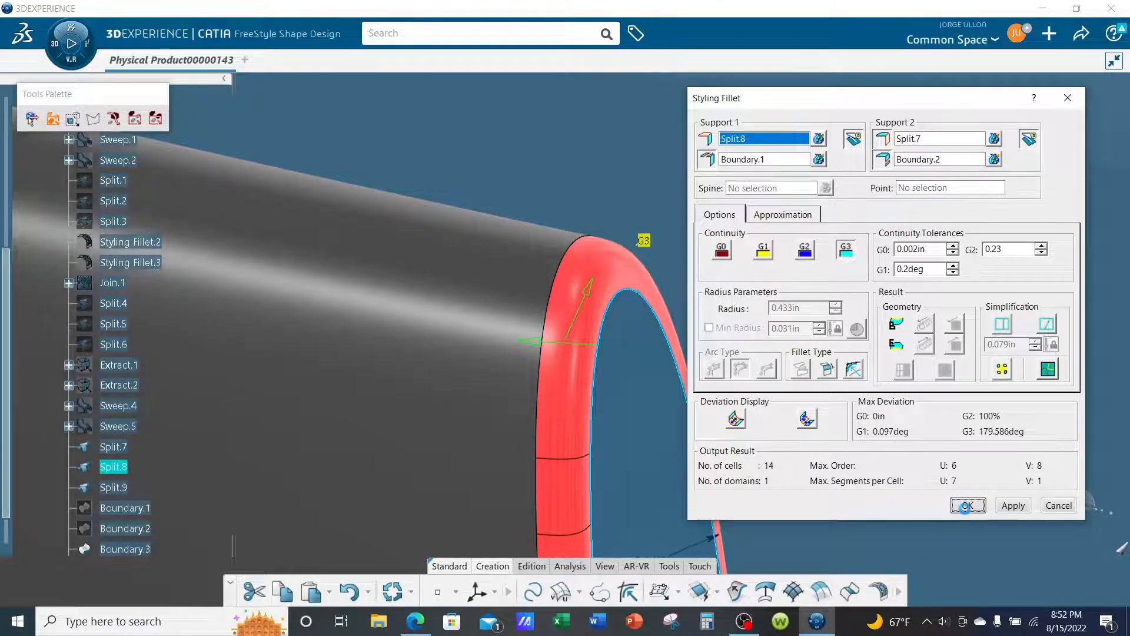
left_click(967, 506)
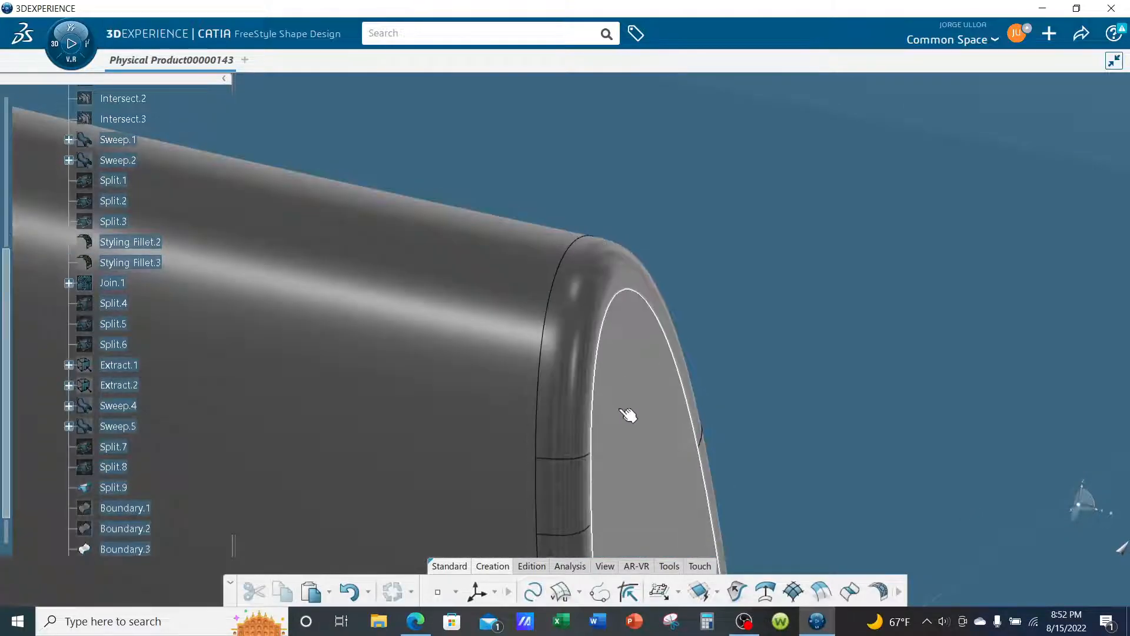
- Start a Styling Fillet at the opposite end with end cap Split.9 as the first support and Boundary.4 as its limiting curve
middle_click_drag(776, 268, 790, 437)
middle_click_drag(373, 442, 764, 316)
middle_click_drag(520, 333, 525, 137)
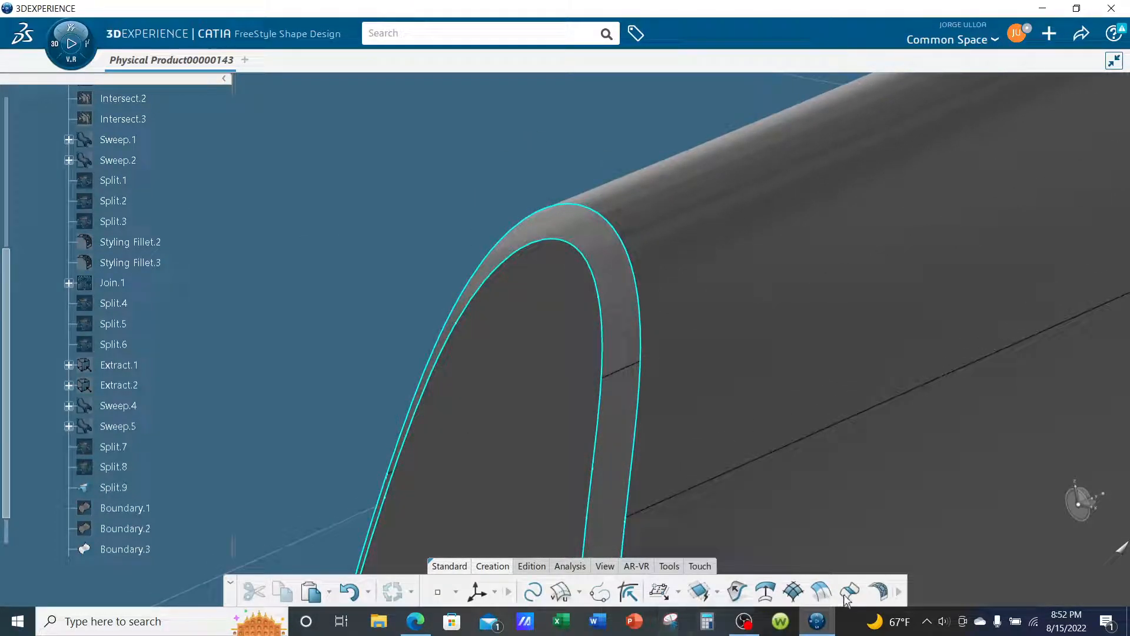
left_click(878, 590)
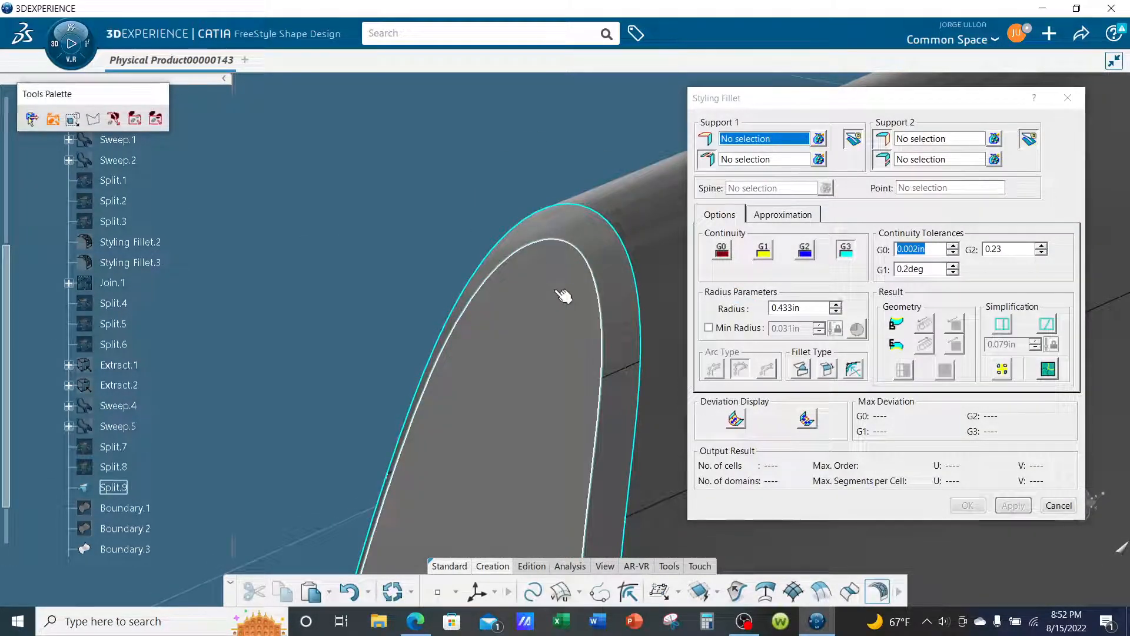
left_click(559, 290)
left_click(585, 259)
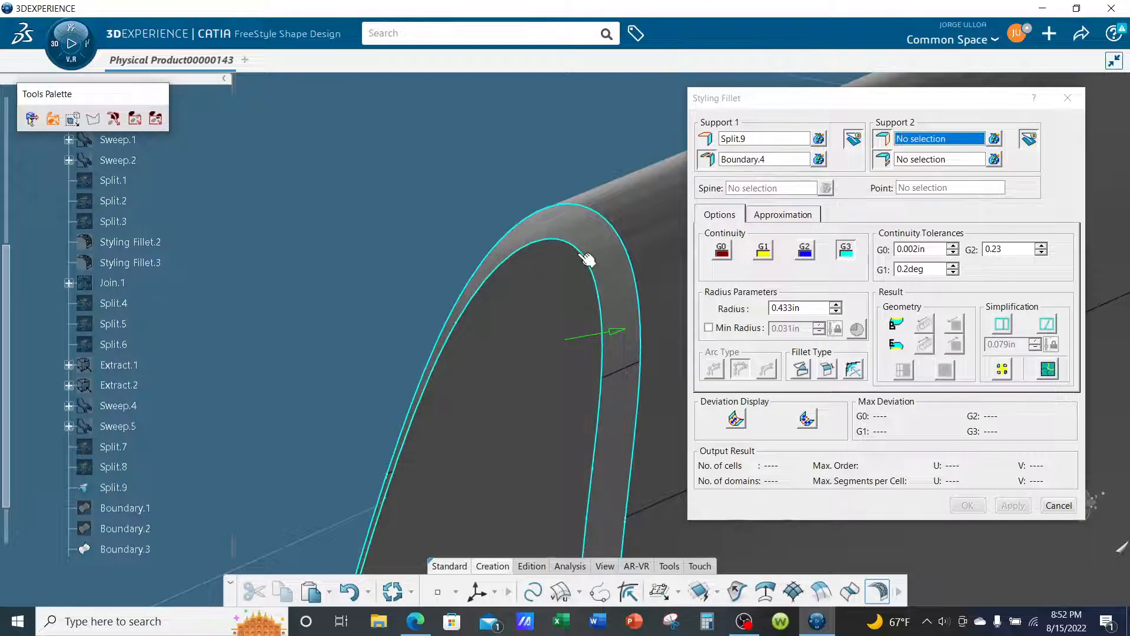
- Set Styling Fillet.4 and Boundary.3 as the second support and curve, and create the fillet with G3 continuity
left_click(639, 200)
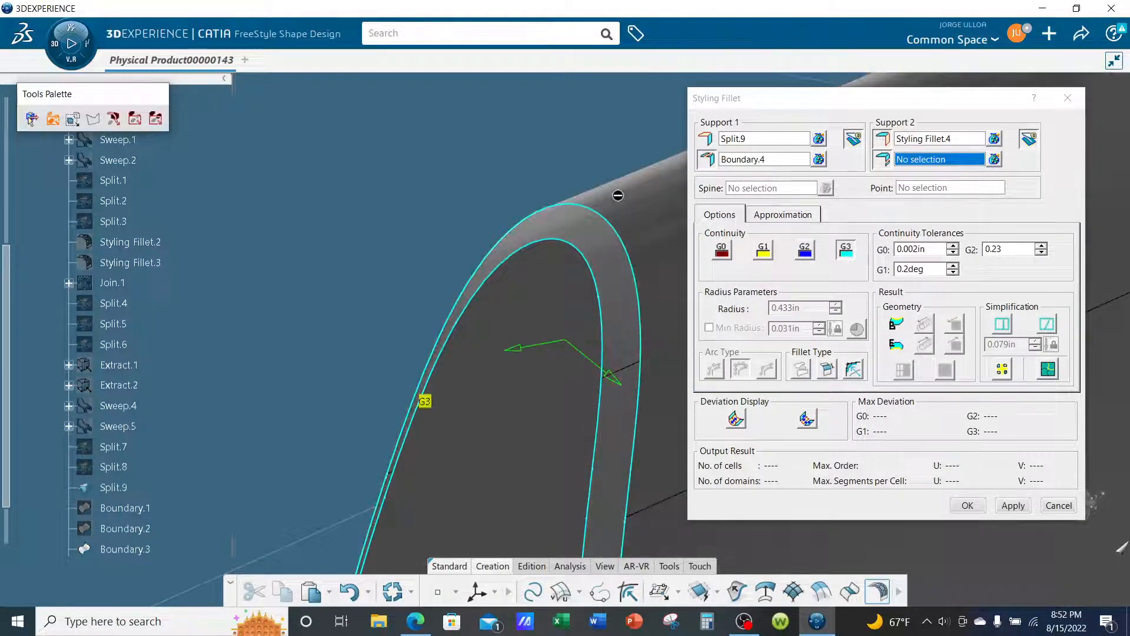
left_click(596, 286)
middle_click_drag(566, 359, 548, 396)
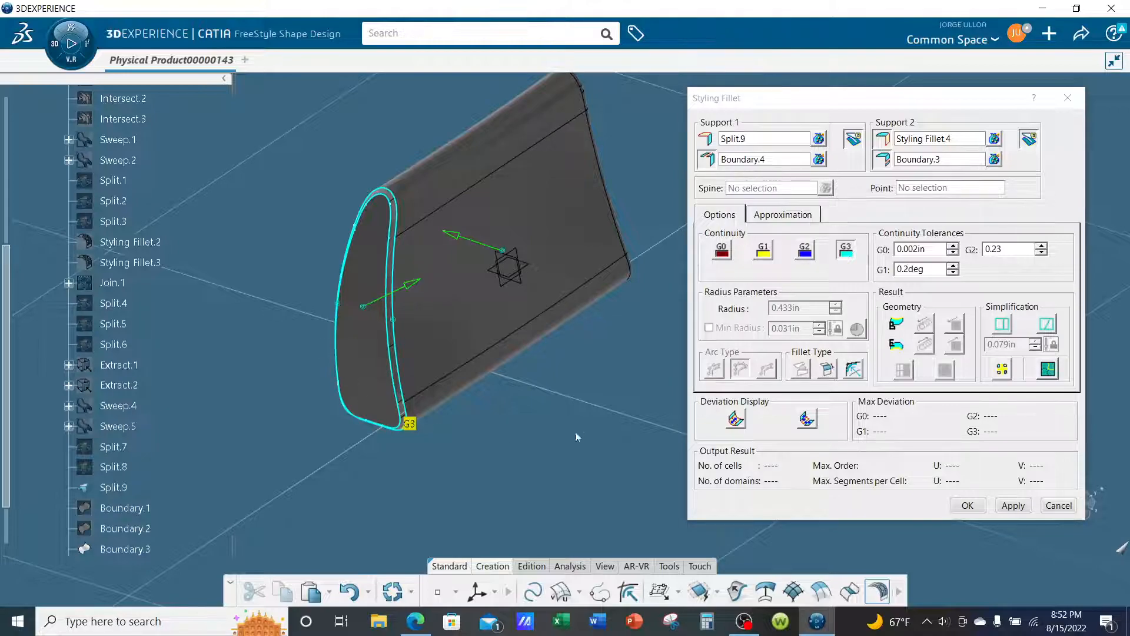
scroll(577, 437, "up", 5)
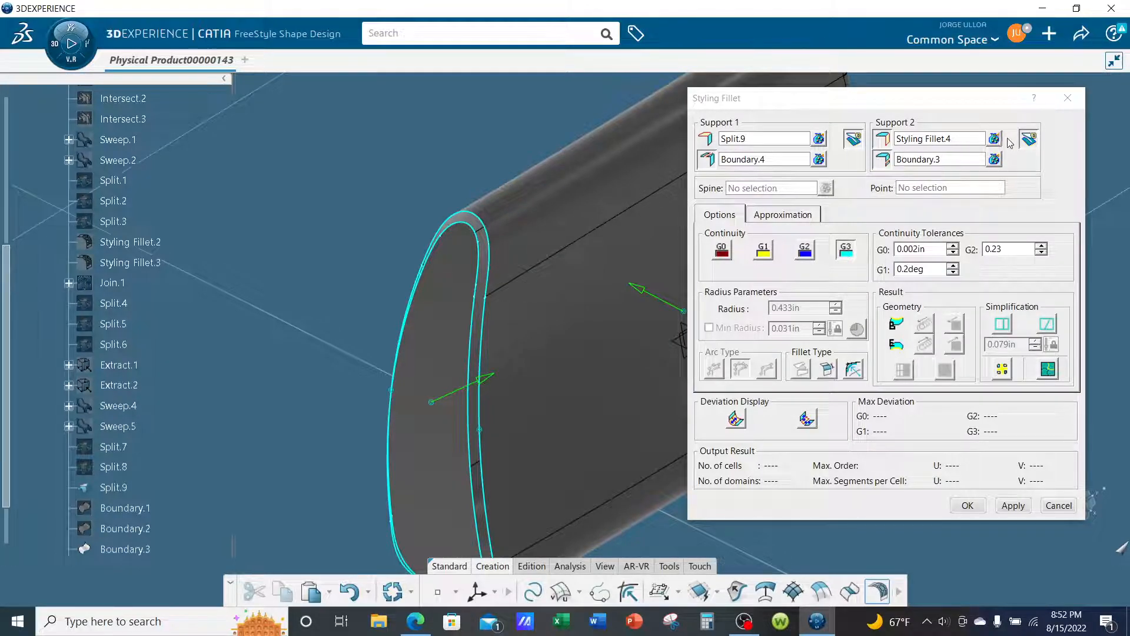
left_click(965, 505)
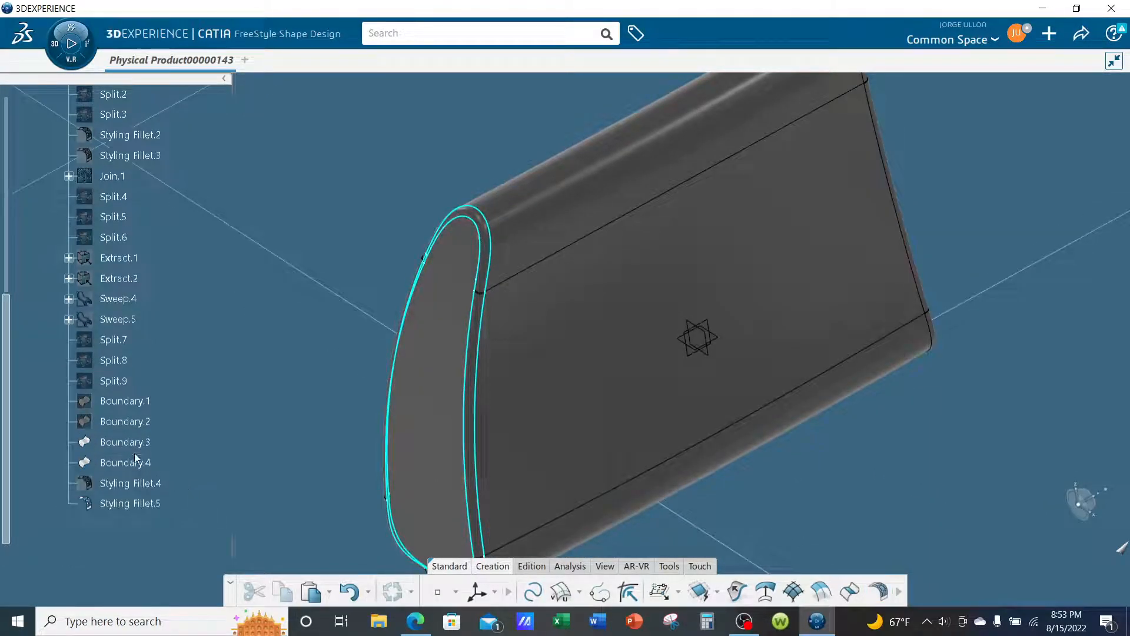
- Hide the curves Boundary.3 and Boundary.4 along the edges of the new end cap fillet
left_click(126, 441)
right_click(126, 442)
left_click(176, 91)
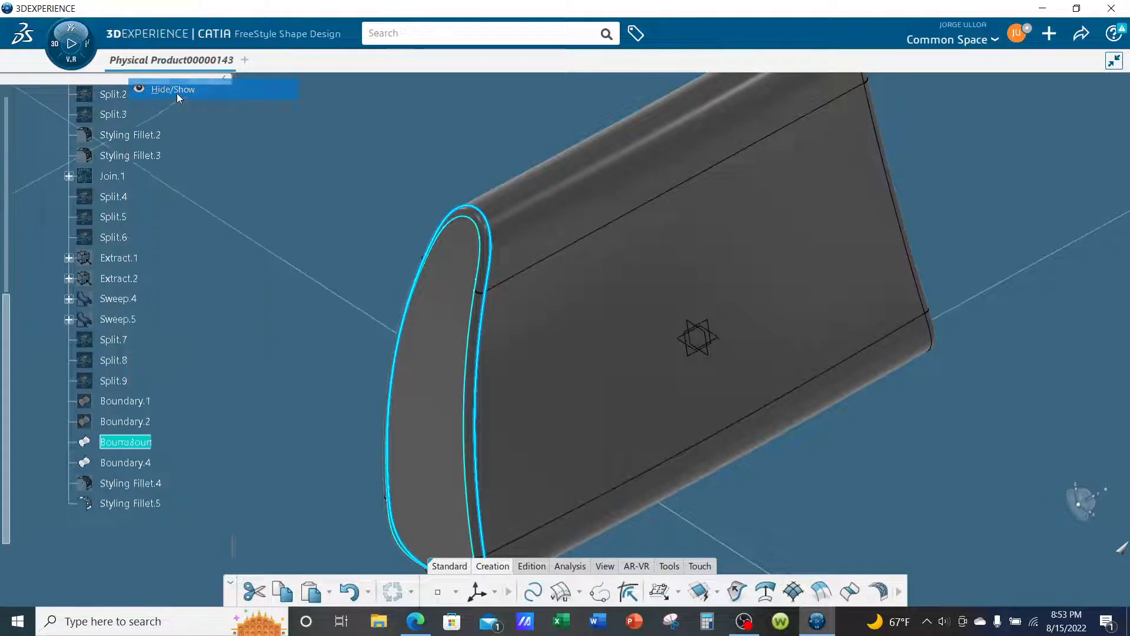
left_click(126, 462)
right_click(126, 463)
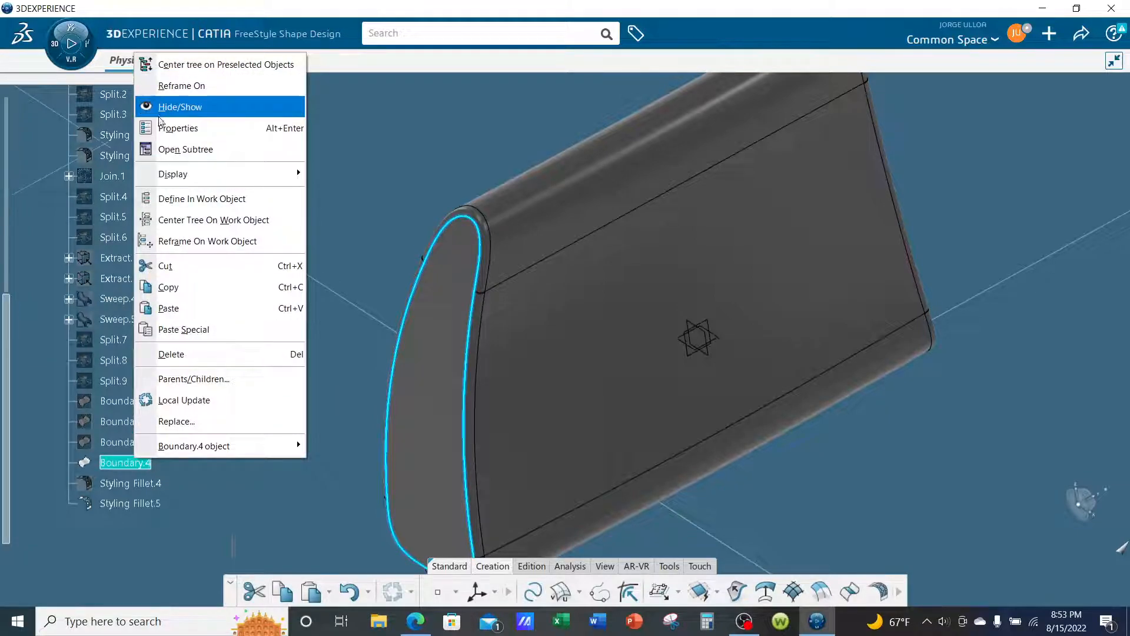
left_click(159, 116)
middle_click_drag(450, 345, 918, 412)
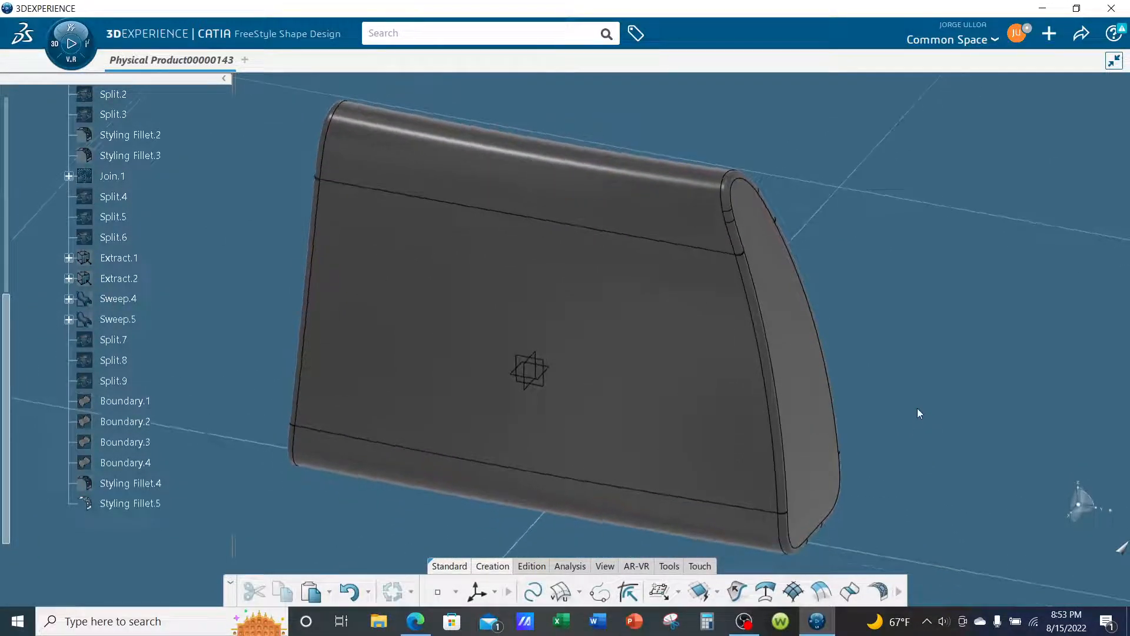
left_click(743, 625)
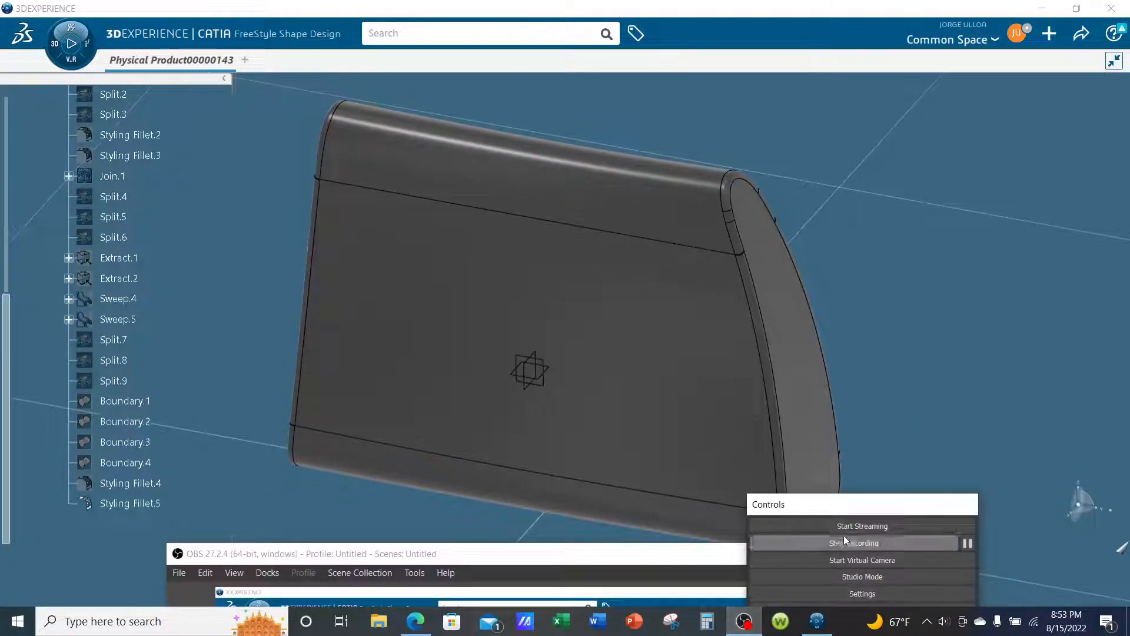